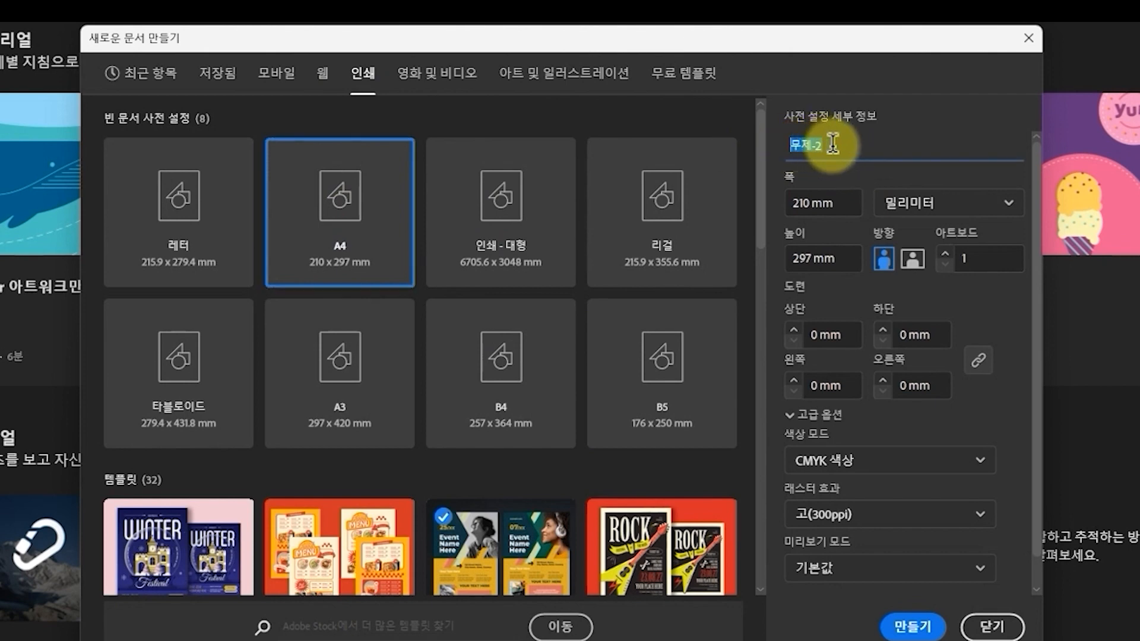
Step: Set the new A4 document (210 x 297 mm) to portrait orientation, trying landscape on the way
left_click(835, 144)
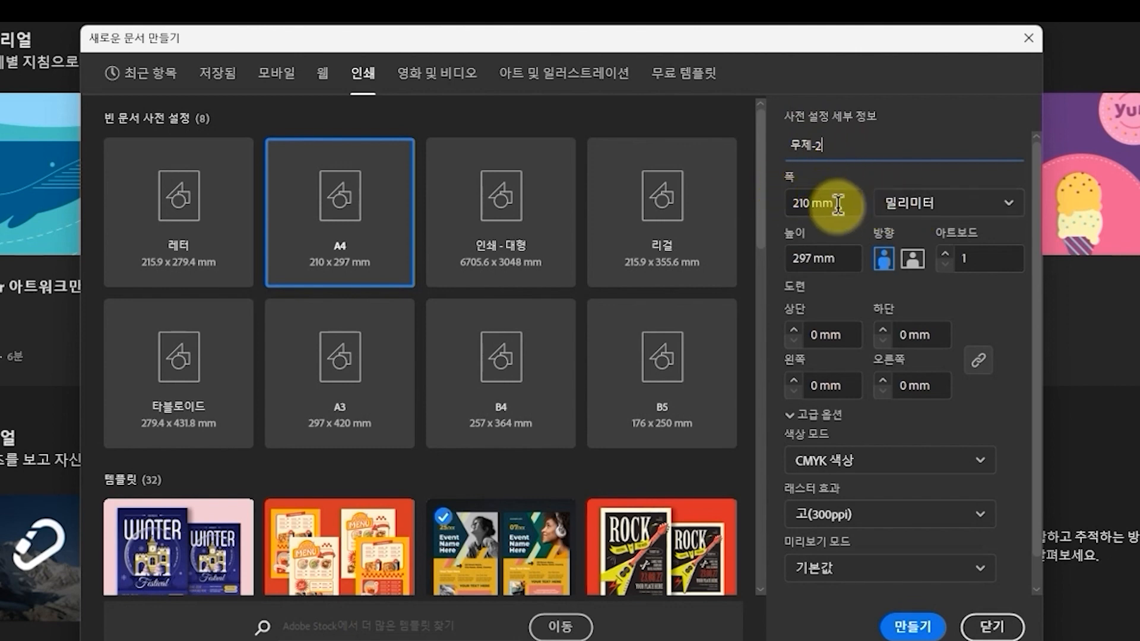
left_click(815, 257)
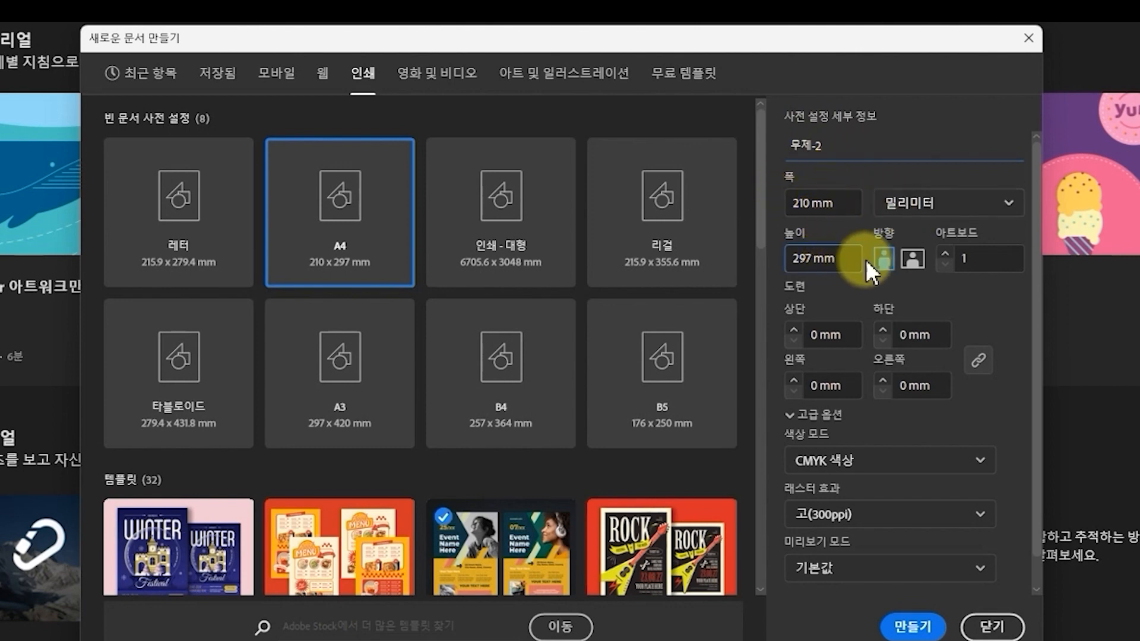
left_click(912, 266)
left_click(886, 265)
left_click(912, 265)
left_click(885, 260)
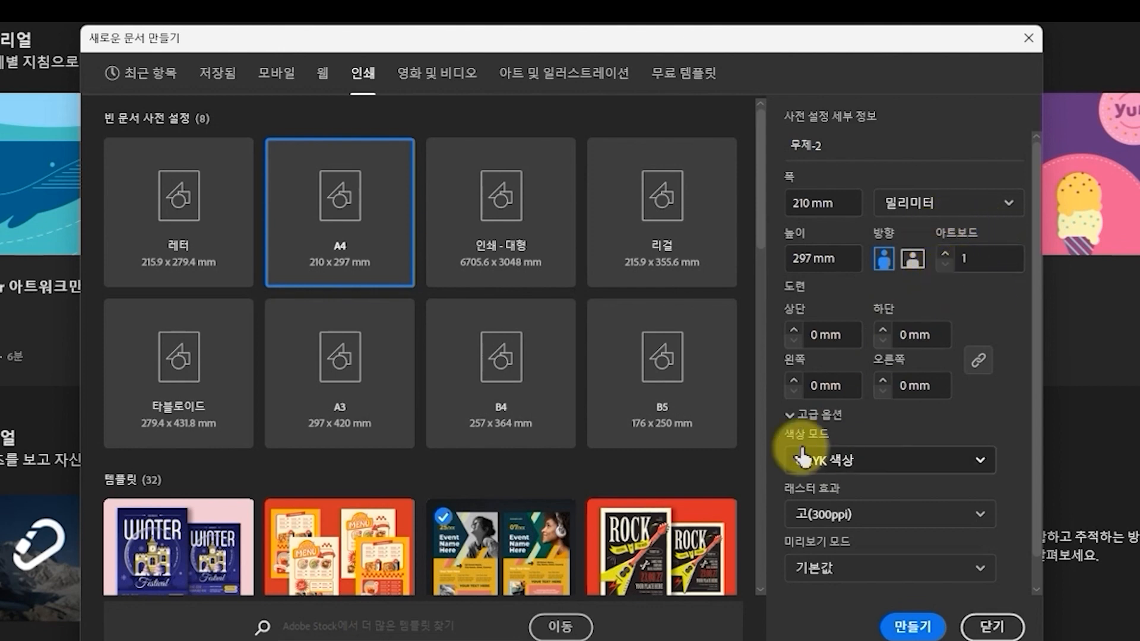
Step: Create the print document with the CMYK color mode and High (300ppi) raster effects
left_click(843, 469)
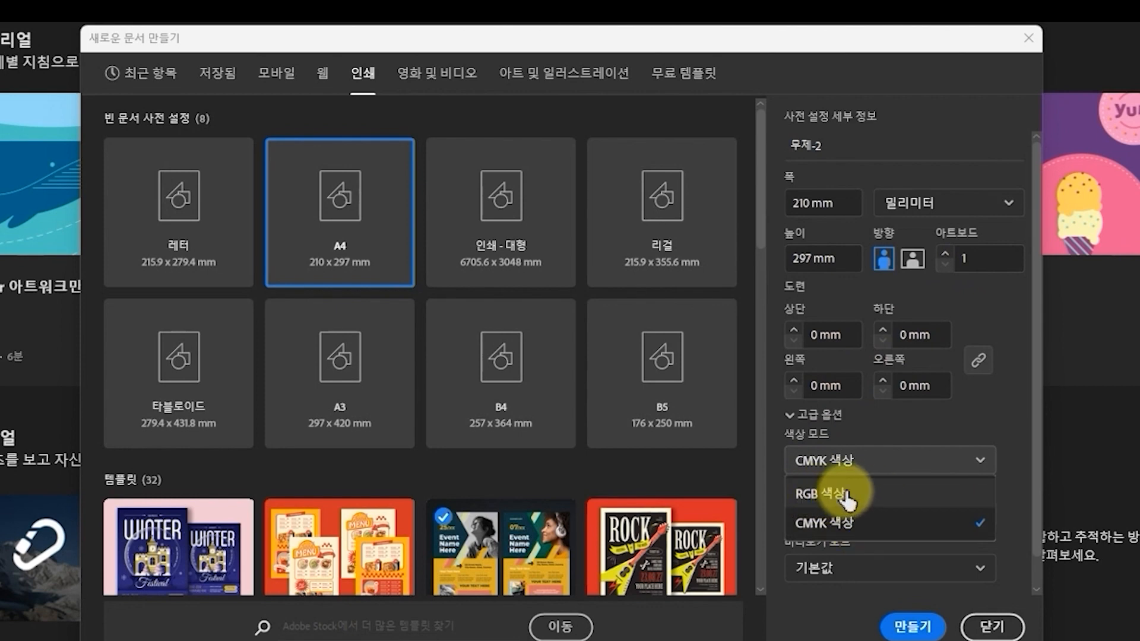
left_click(879, 461)
left_click(873, 514)
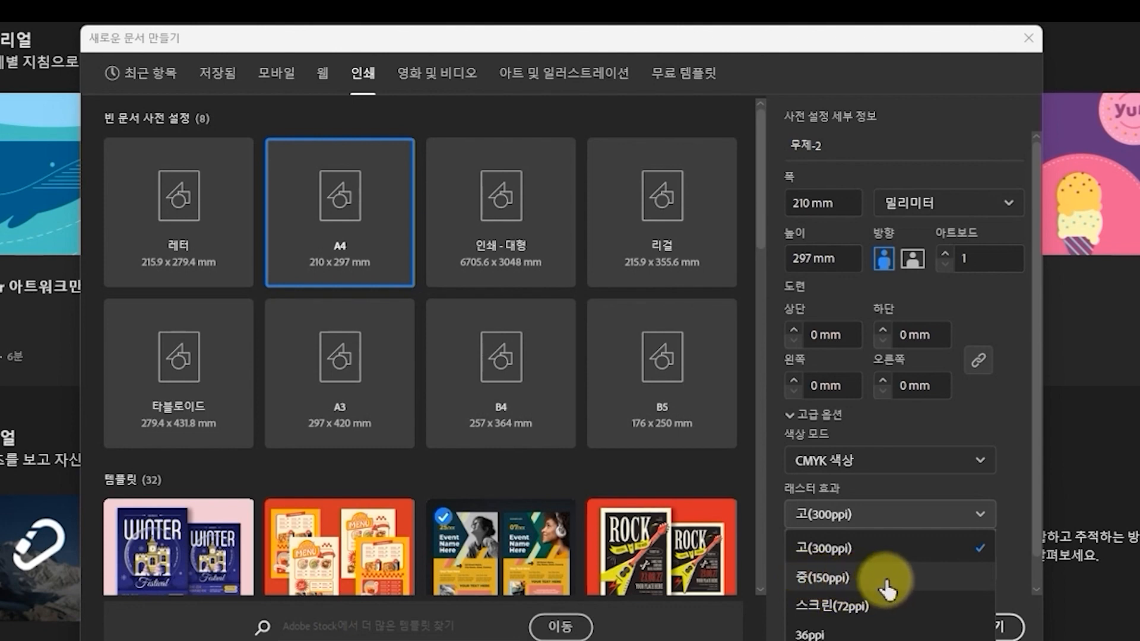
left_click(930, 514)
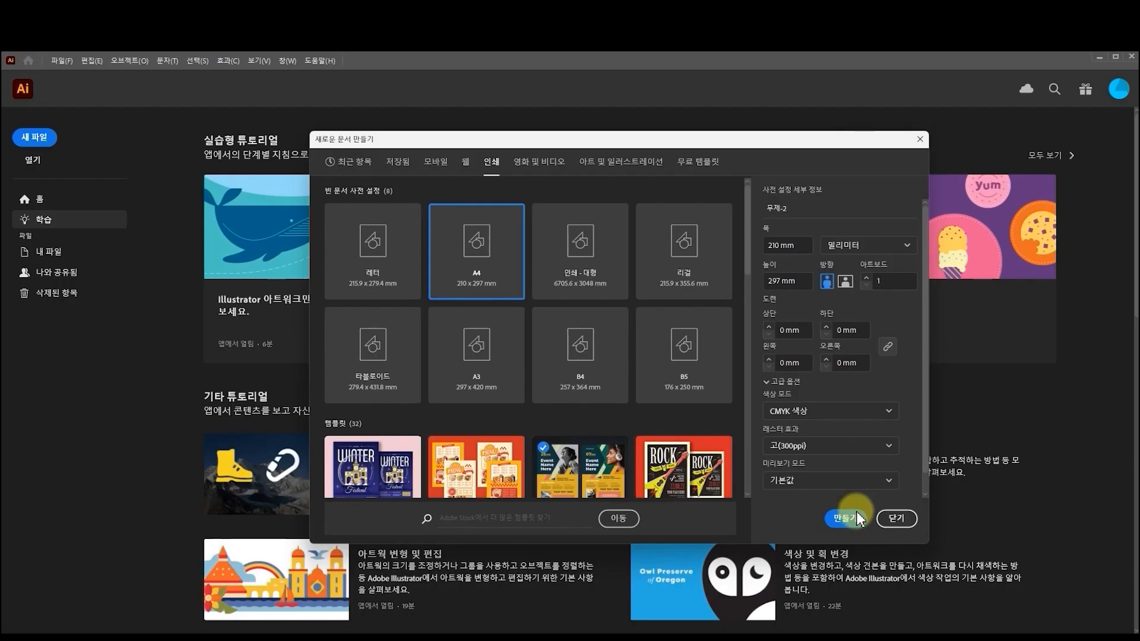
left_click(846, 518)
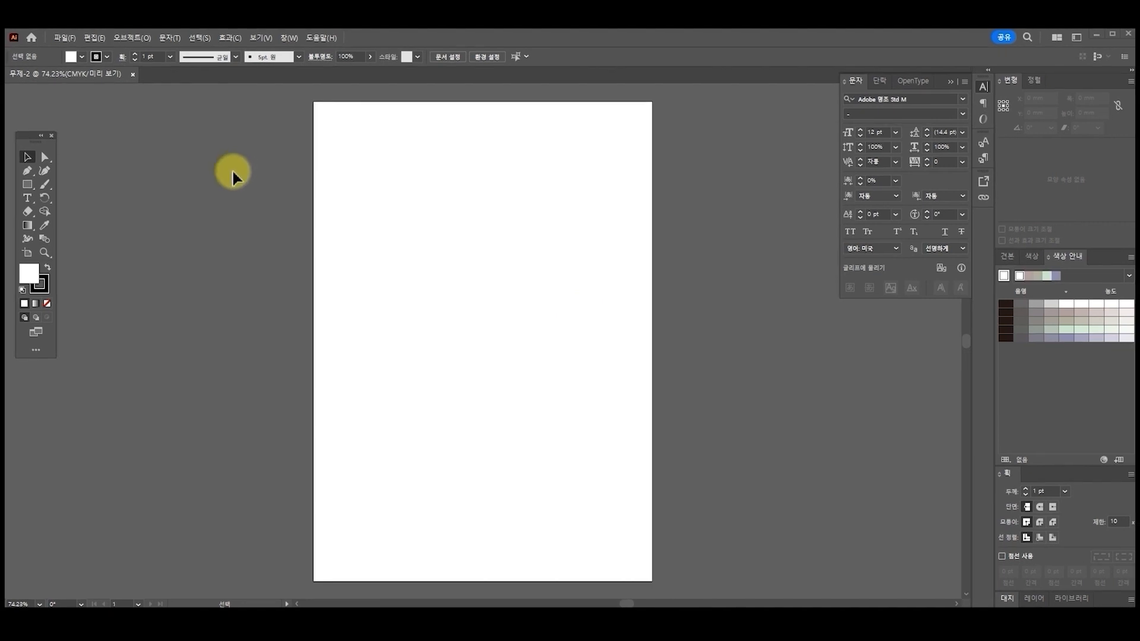
left_click(286, 39)
mouse_move(200, 40)
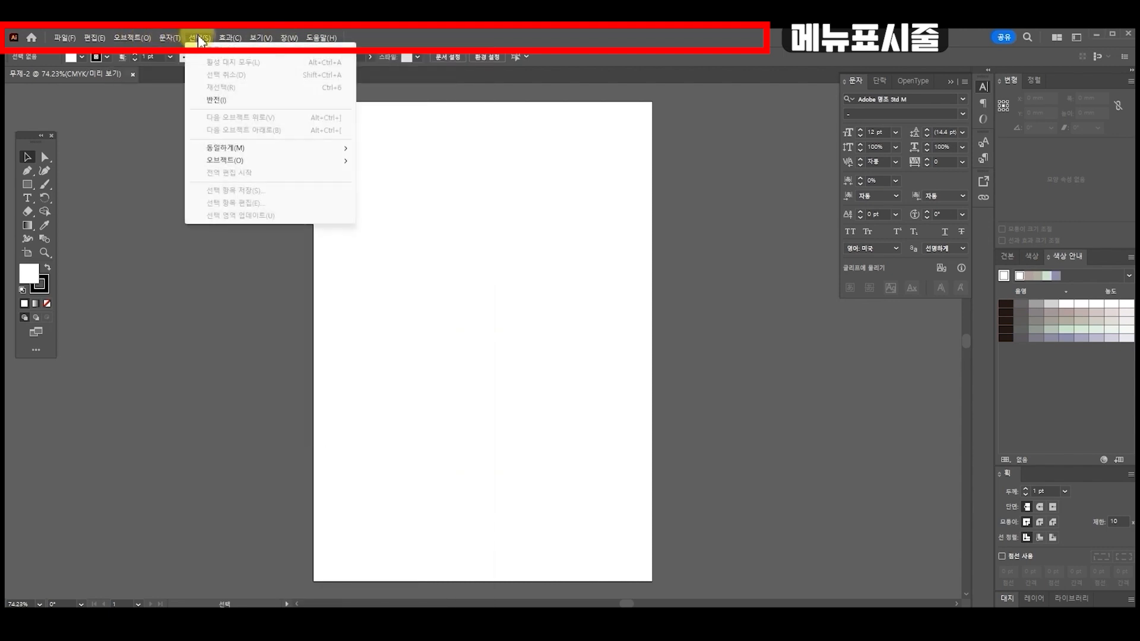
left_click(95, 98)
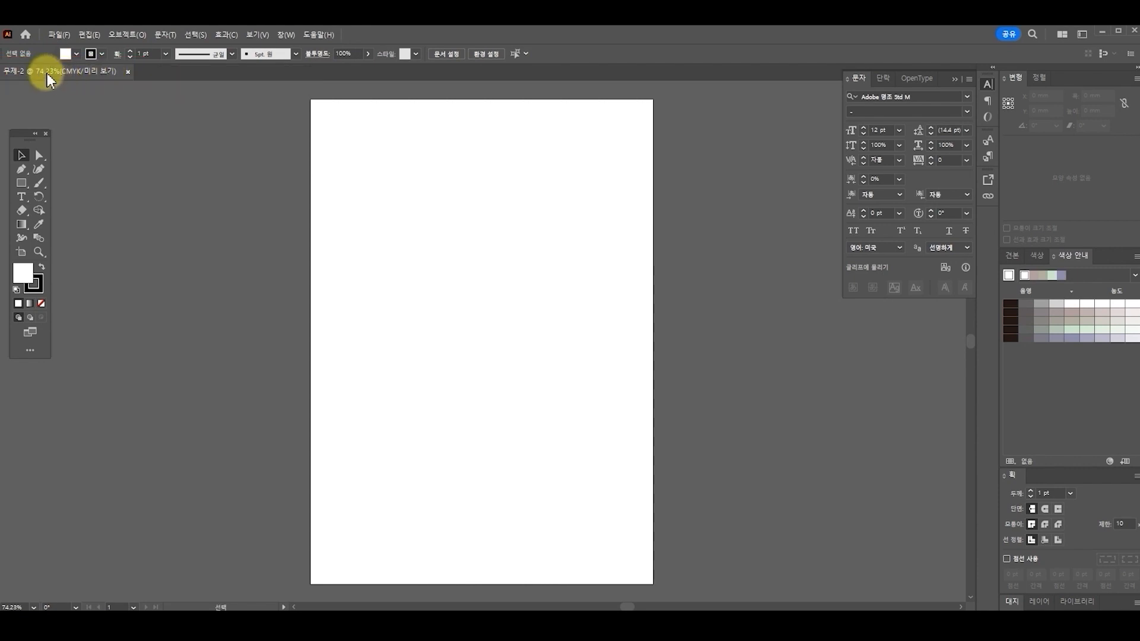
Step: Float the 무제-2 document as a separate window, reposition it, and dock it back into the tab bar
left_click_drag(50, 77, 158, 98)
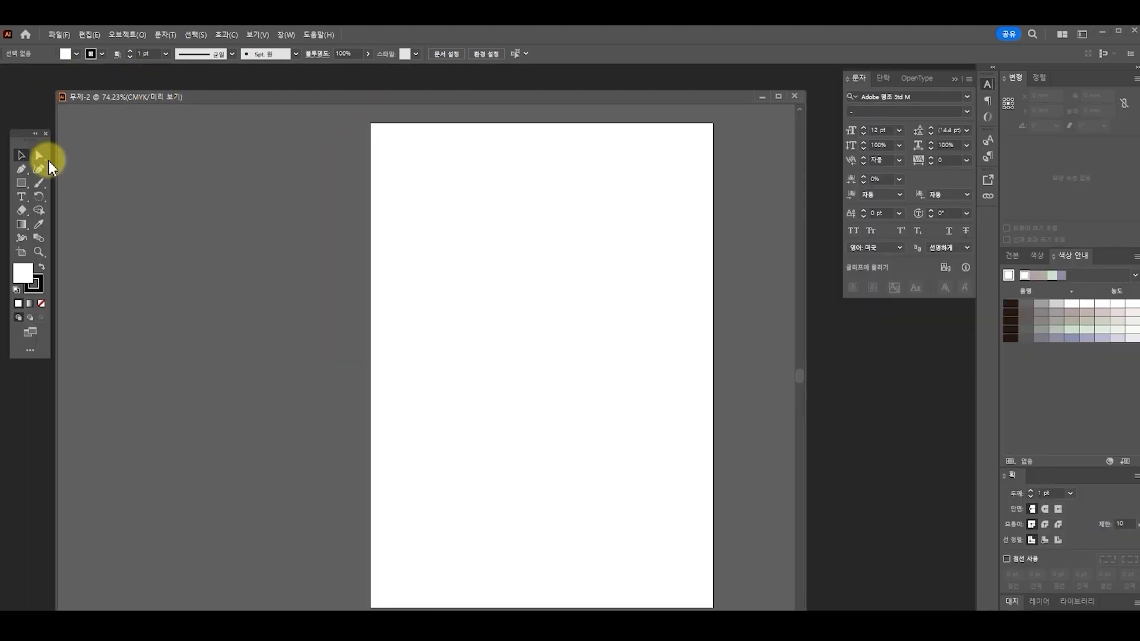
left_click_drag(56, 158, 103, 155)
left_click_drag(245, 103, 225, 86)
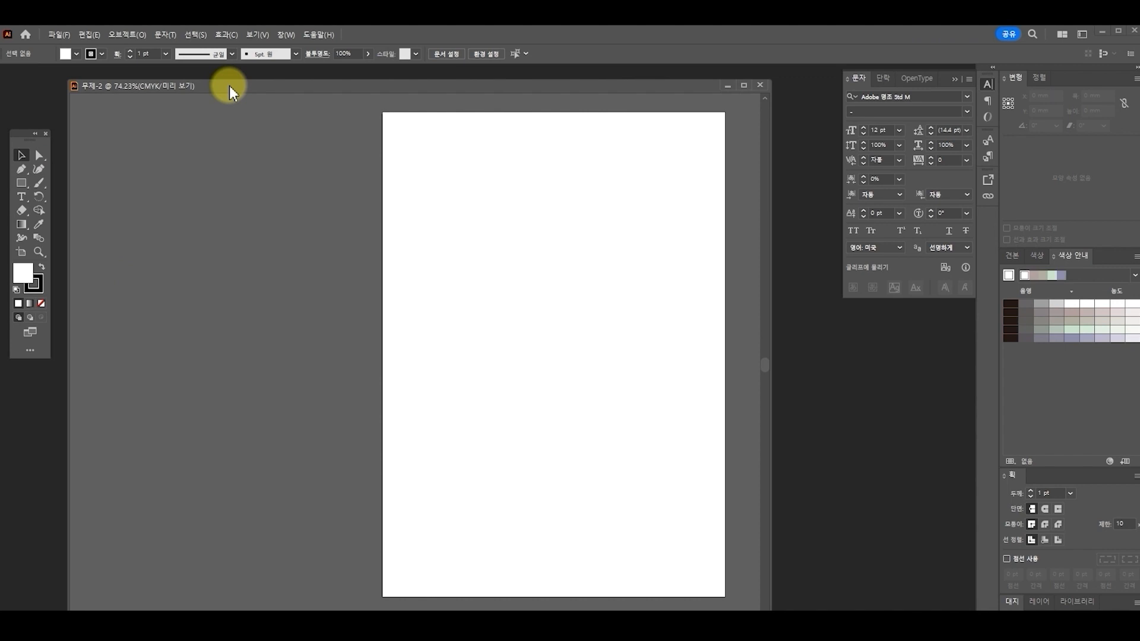
left_click_drag(122, 84, 66, 66)
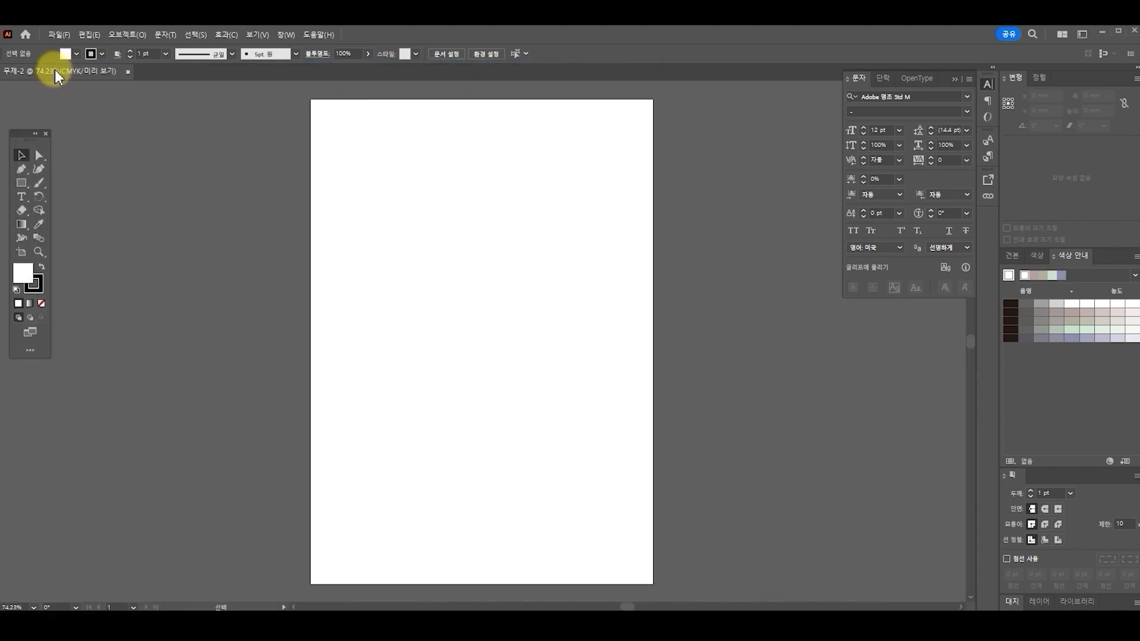
Step: Move the floating toolbar closer to the artboard
left_click_drag(57, 70, 152, 108)
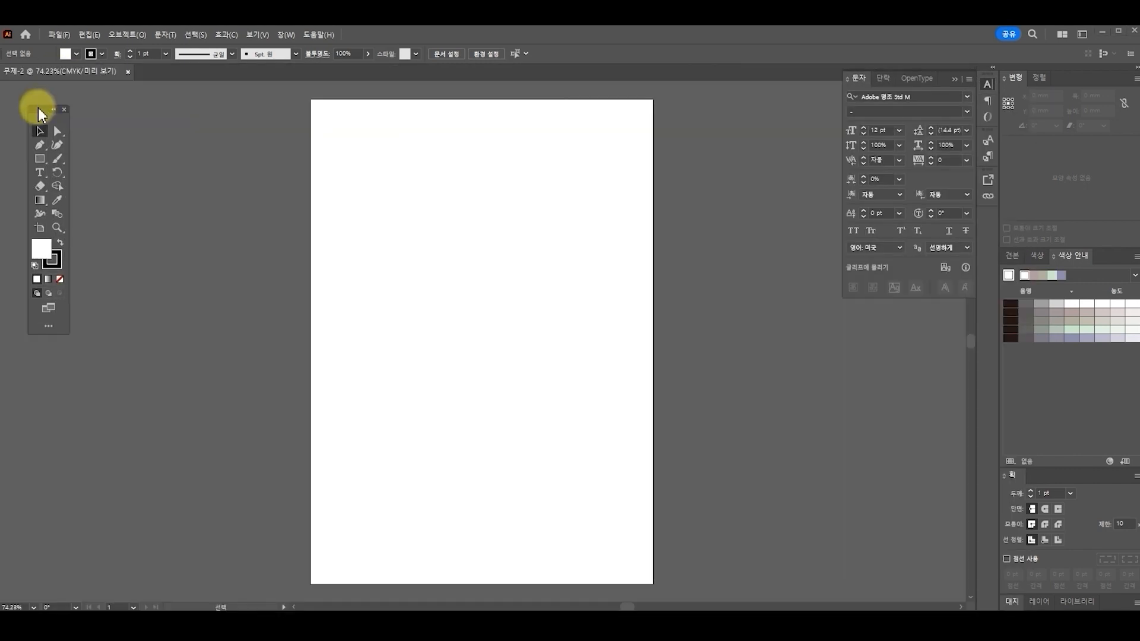
left_click_drag(38, 110, 136, 144)
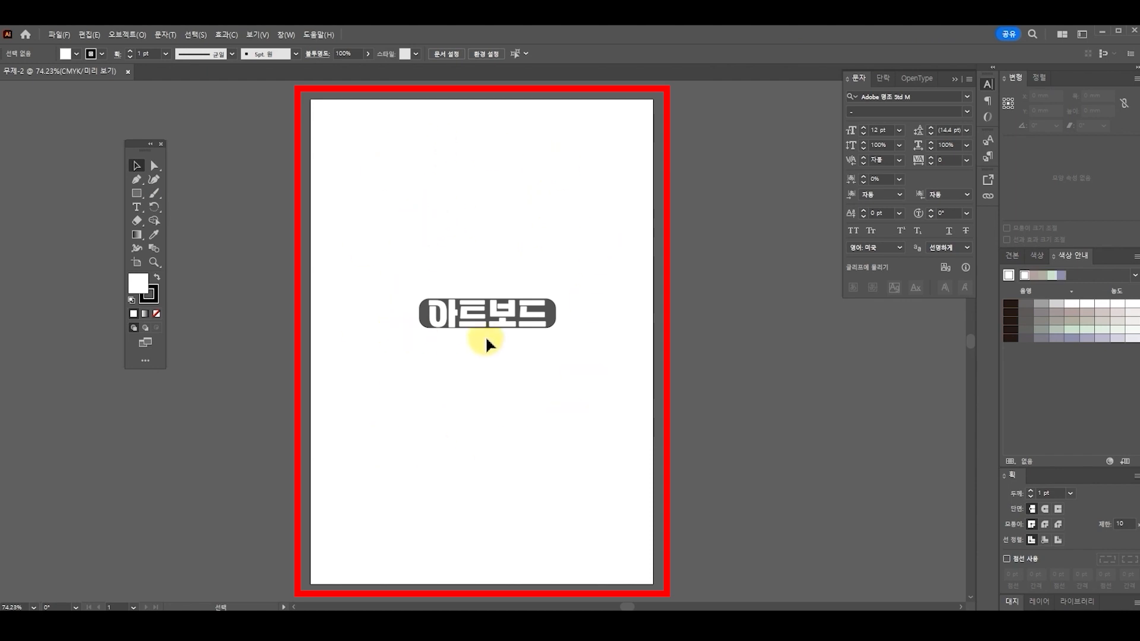
Step: Show the OpenType and Align panels and view the list of available panels
left_click(905, 78)
left_click(1033, 78)
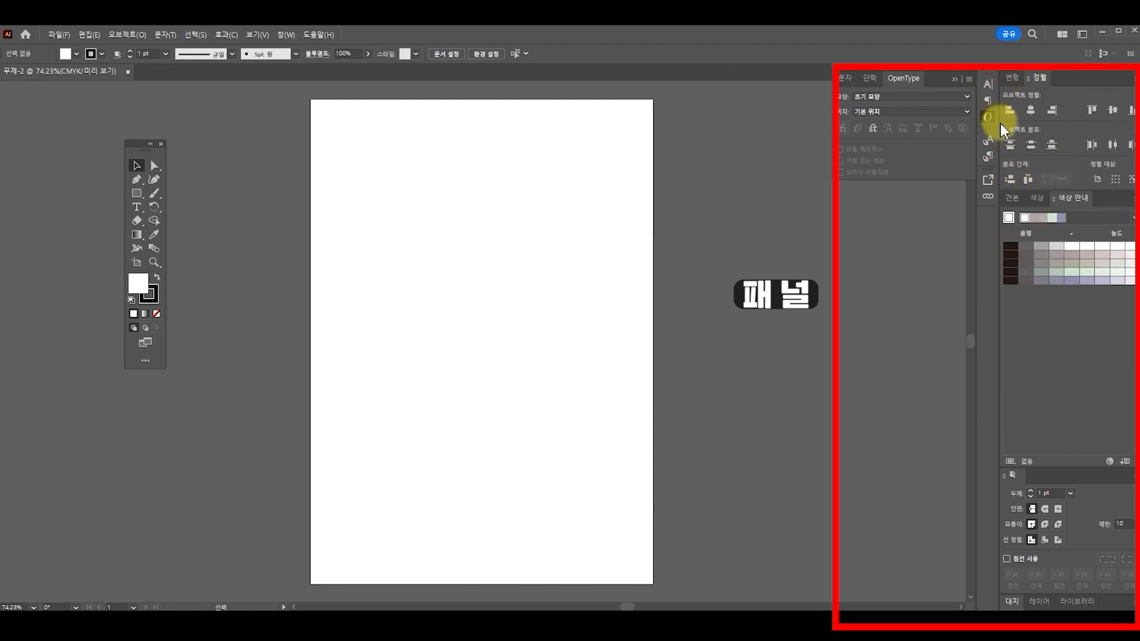
left_click(287, 36)
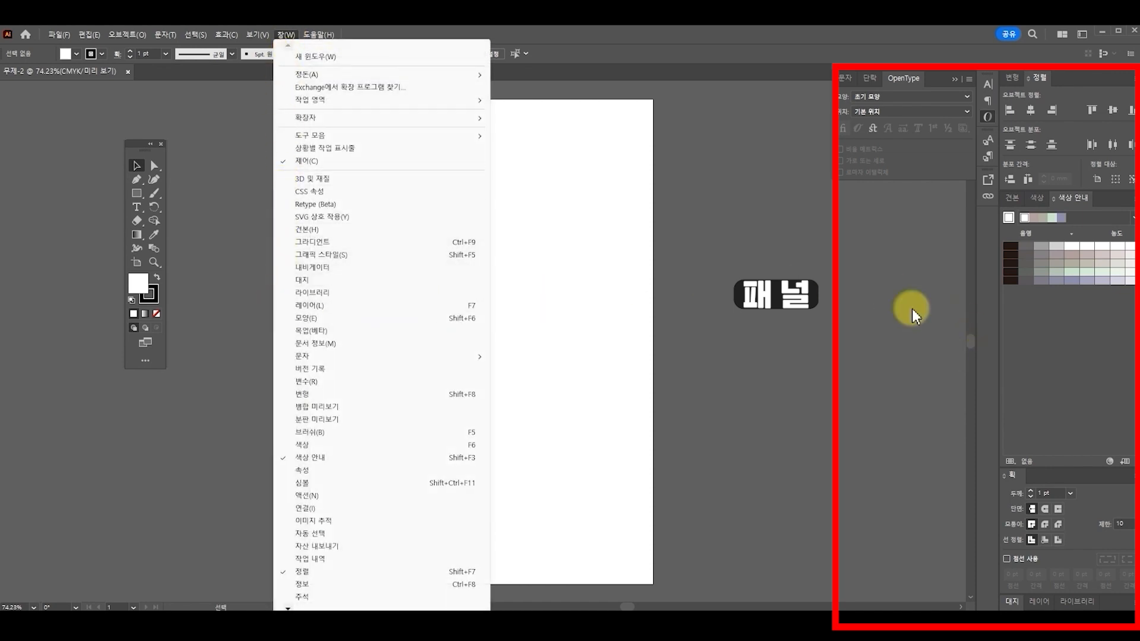
left_click(729, 248)
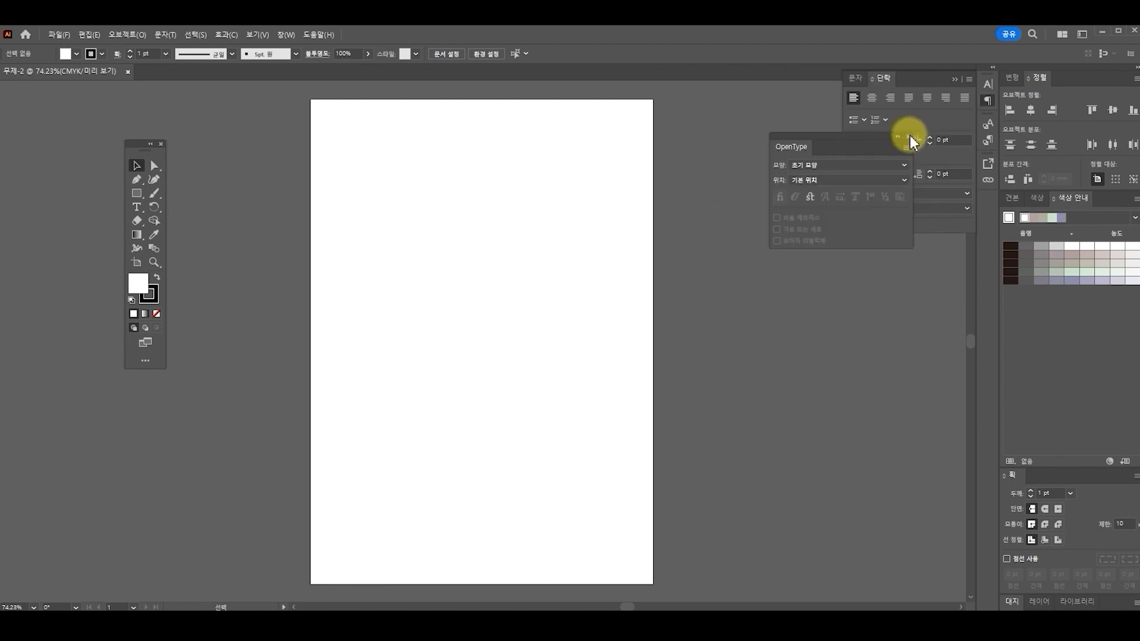
Step: Close the detached OpenType panel and the toolbar, and toggle the panel dock between expanded and collapsed
left_click(910, 135)
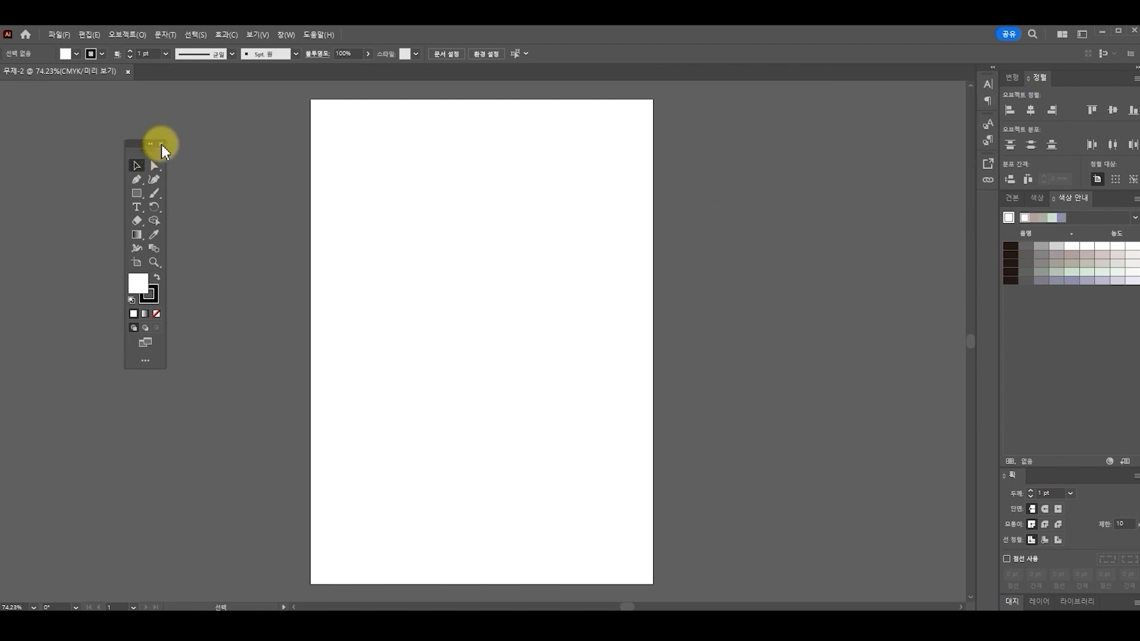
left_click(162, 144)
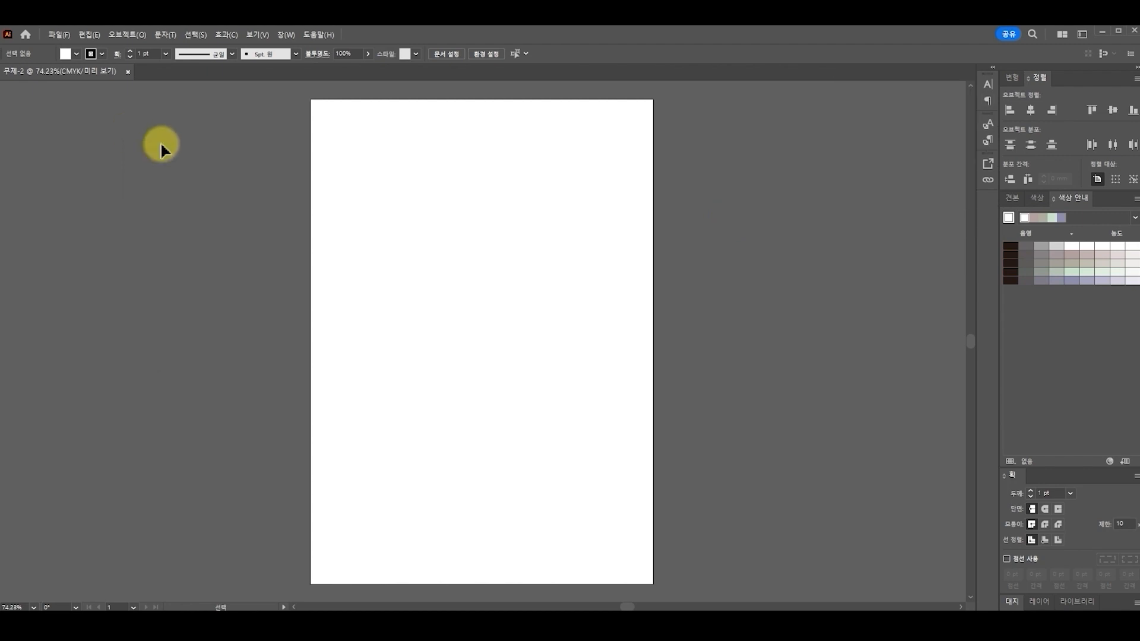
left_click(994, 70)
left_click(989, 68)
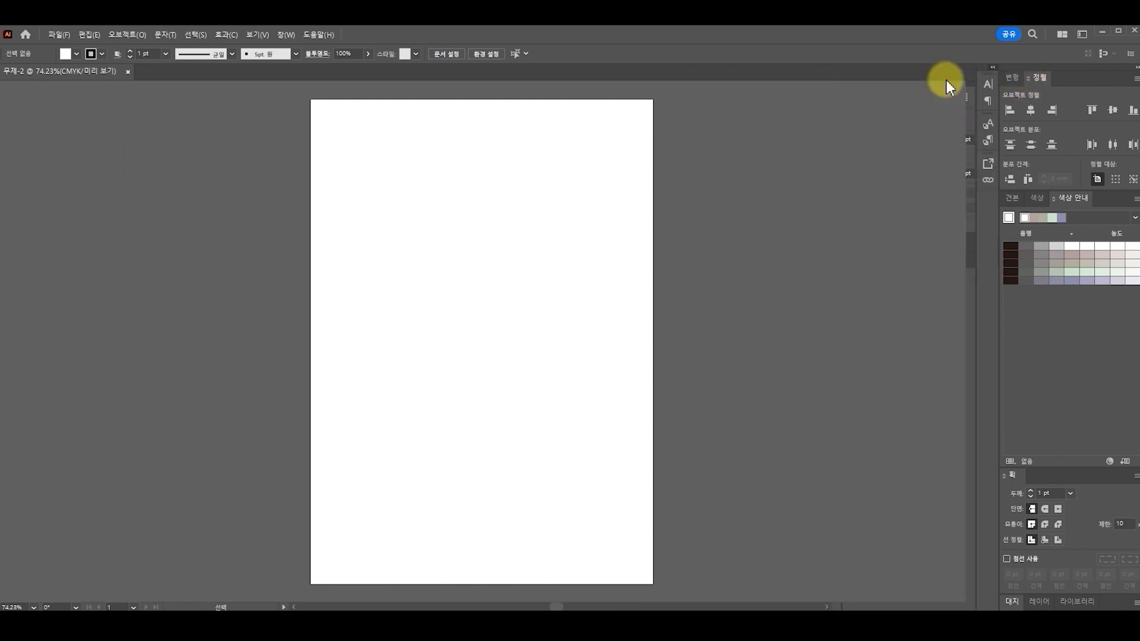
Step: Select the Layout (레이아웃) workspace and reset it to its default panel arrangement
left_click(1082, 36)
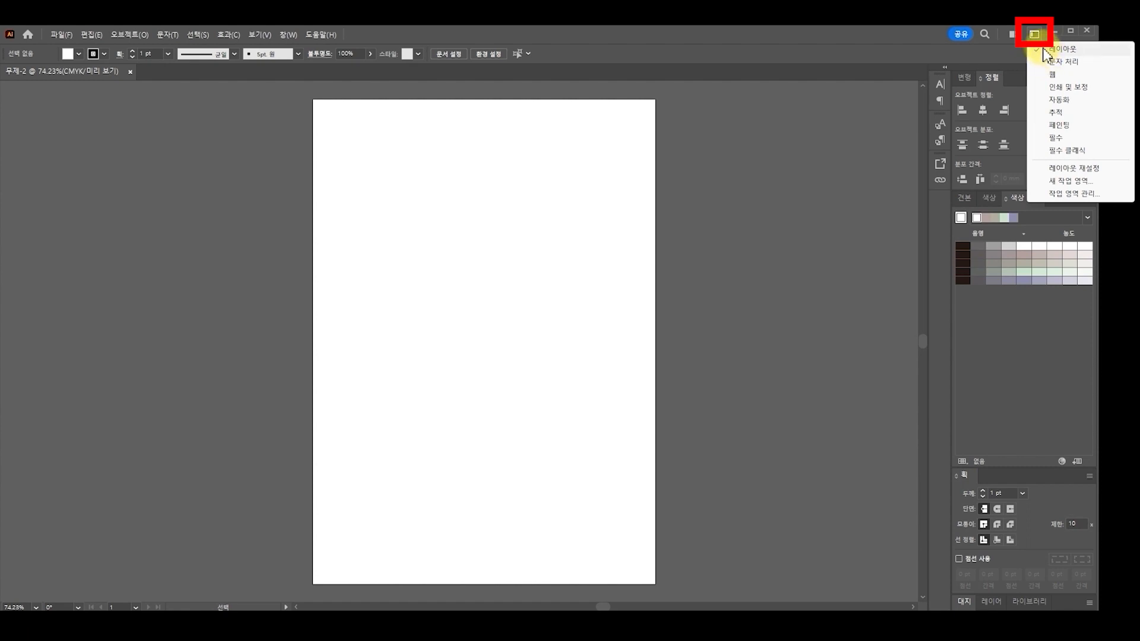
left_click(1048, 50)
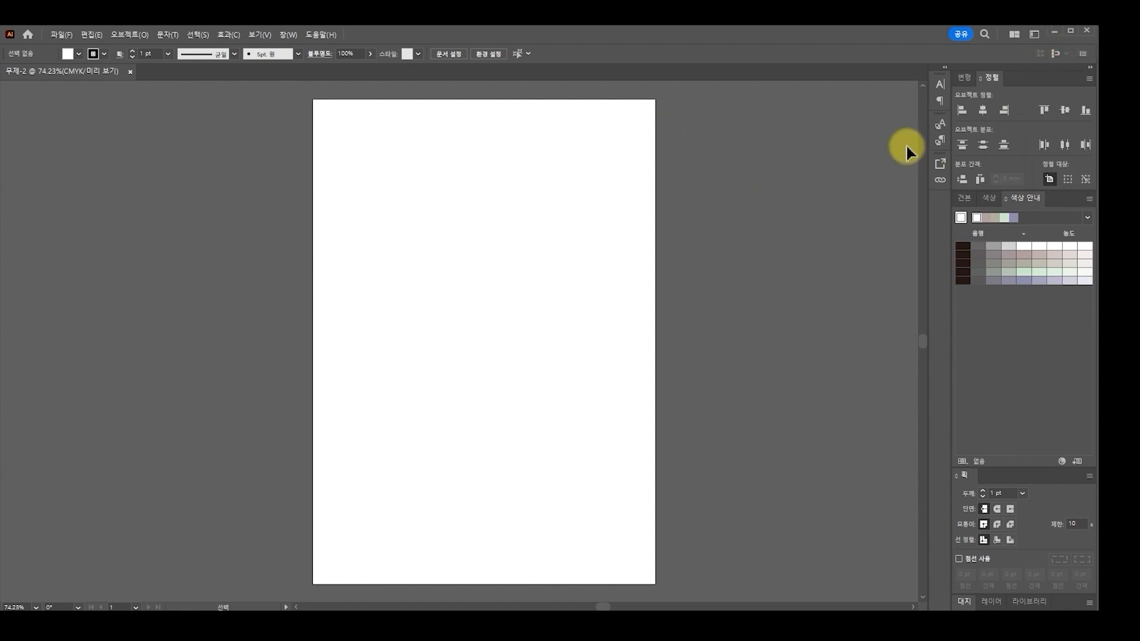
left_click(1037, 35)
left_click(802, 113)
left_click(1090, 79)
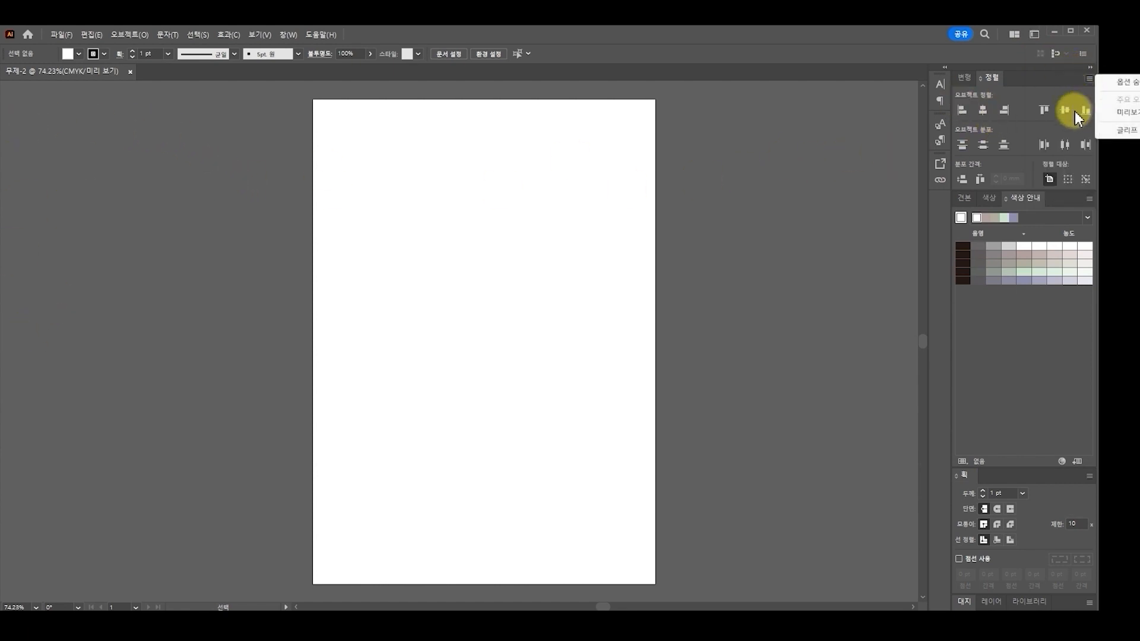
left_click(1118, 83)
left_click(1034, 35)
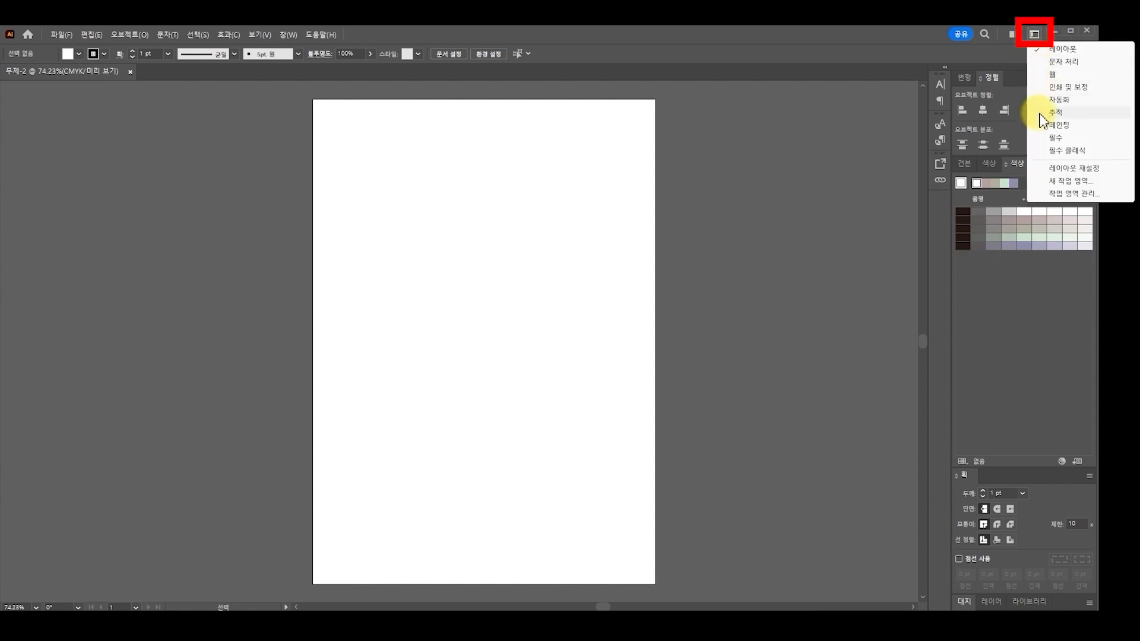
left_click(1063, 169)
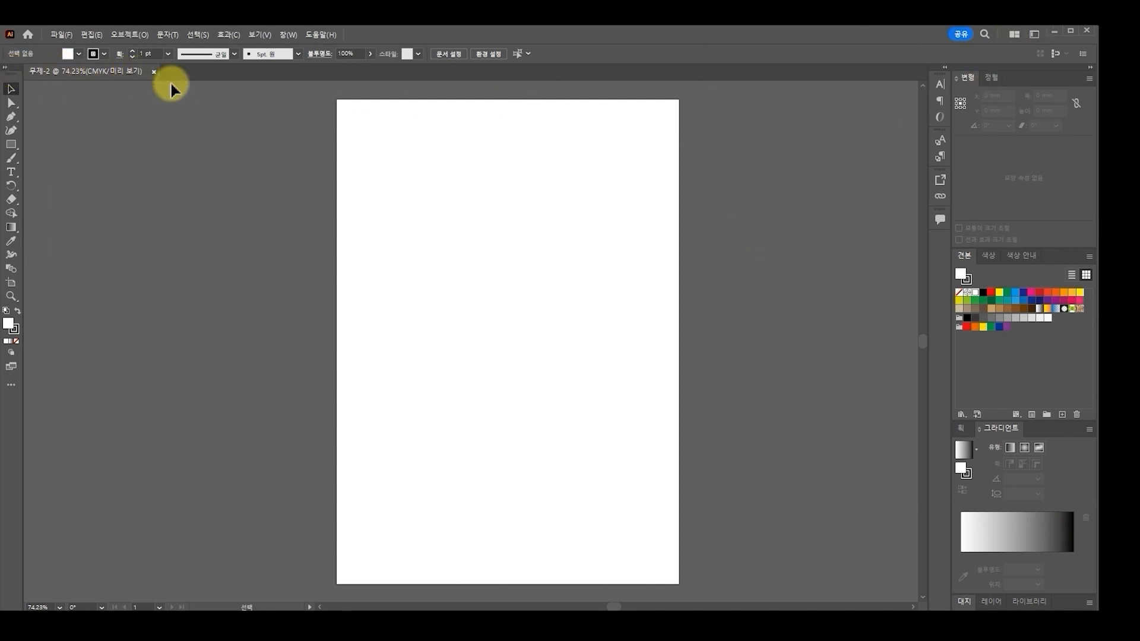
left_click(1035, 37)
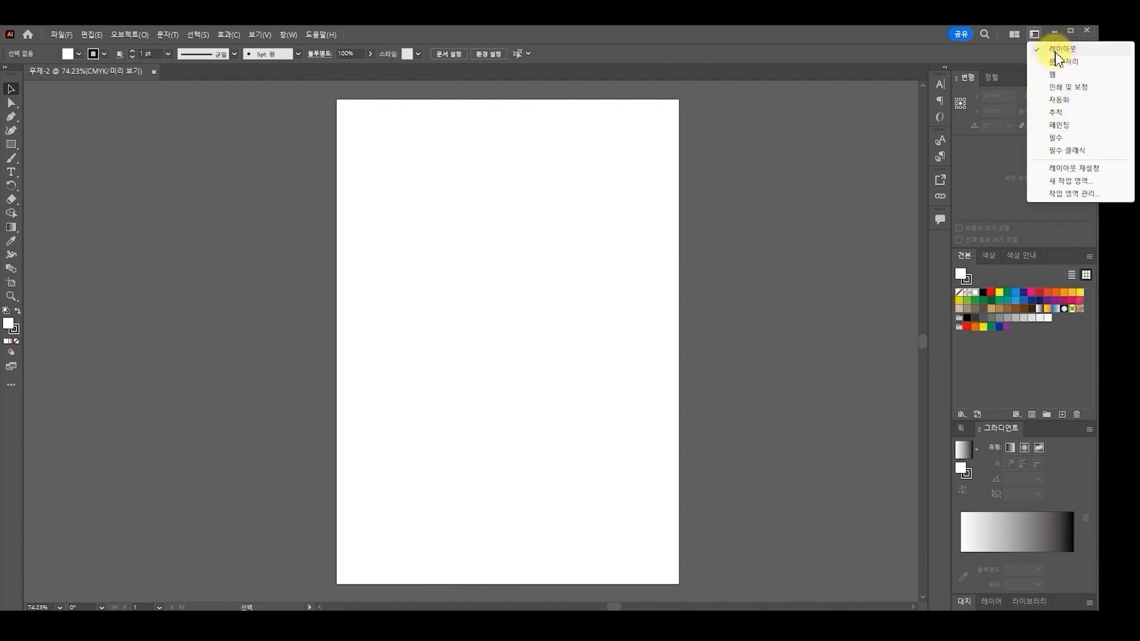
left_click(989, 174)
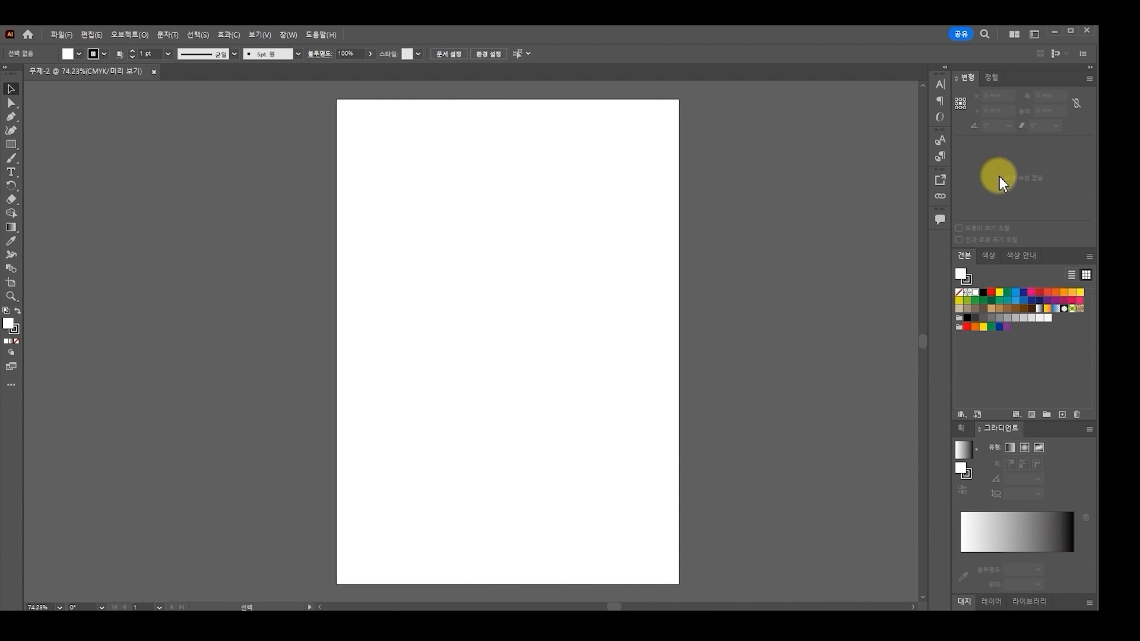
left_click(1090, 78)
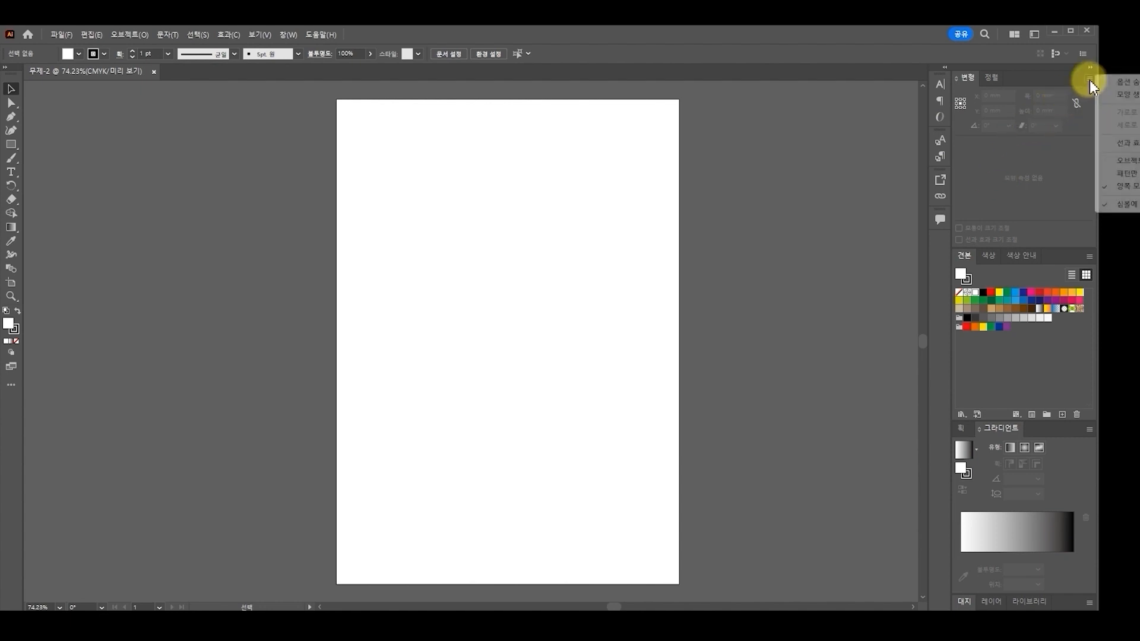
left_click(1014, 136)
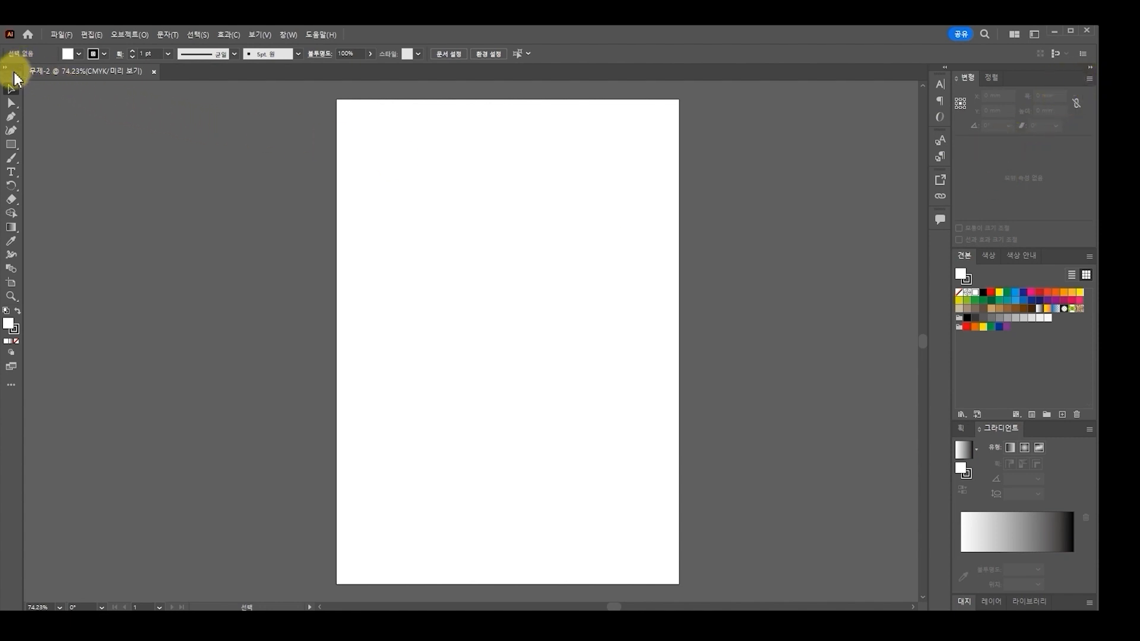
Step: Detach the toolbar so it floats beside the artboard and switch it to two columns
left_click_drag(13, 70, 92, 119)
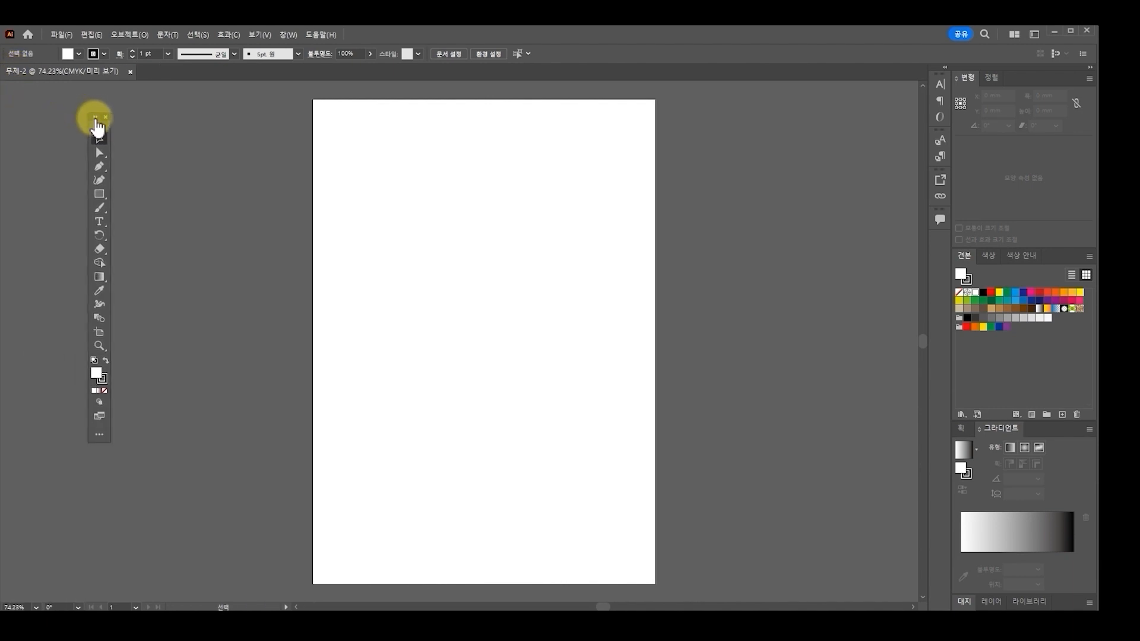
left_click(94, 118)
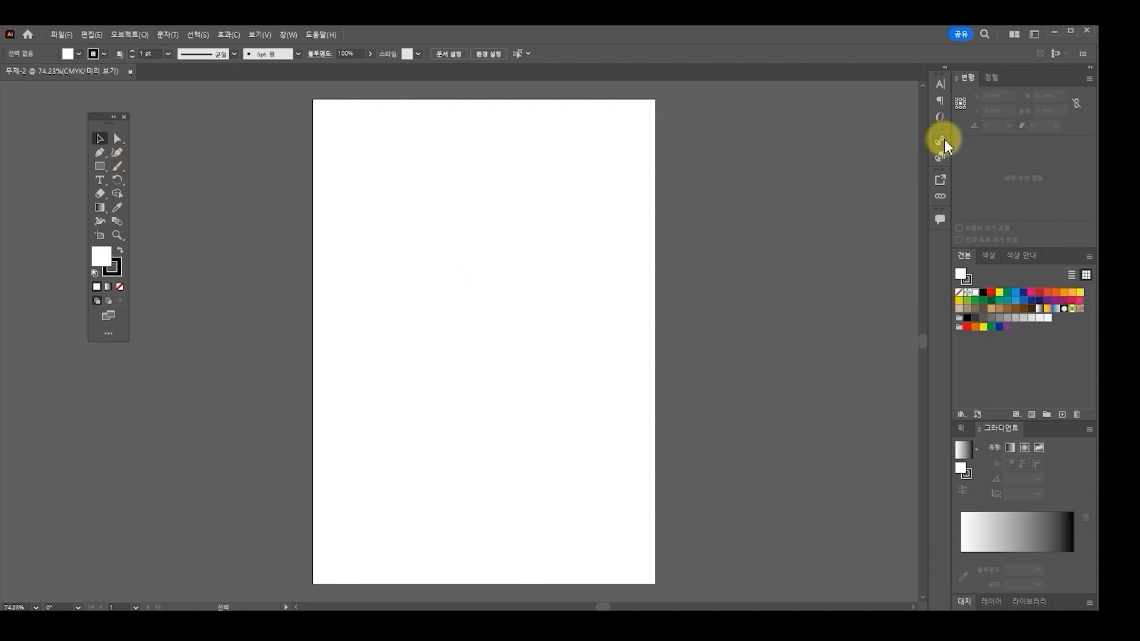
Step: Save the current panel arrangement as a new workspace named 온디쌤 작업공간
left_click(1035, 34)
left_click(1055, 182)
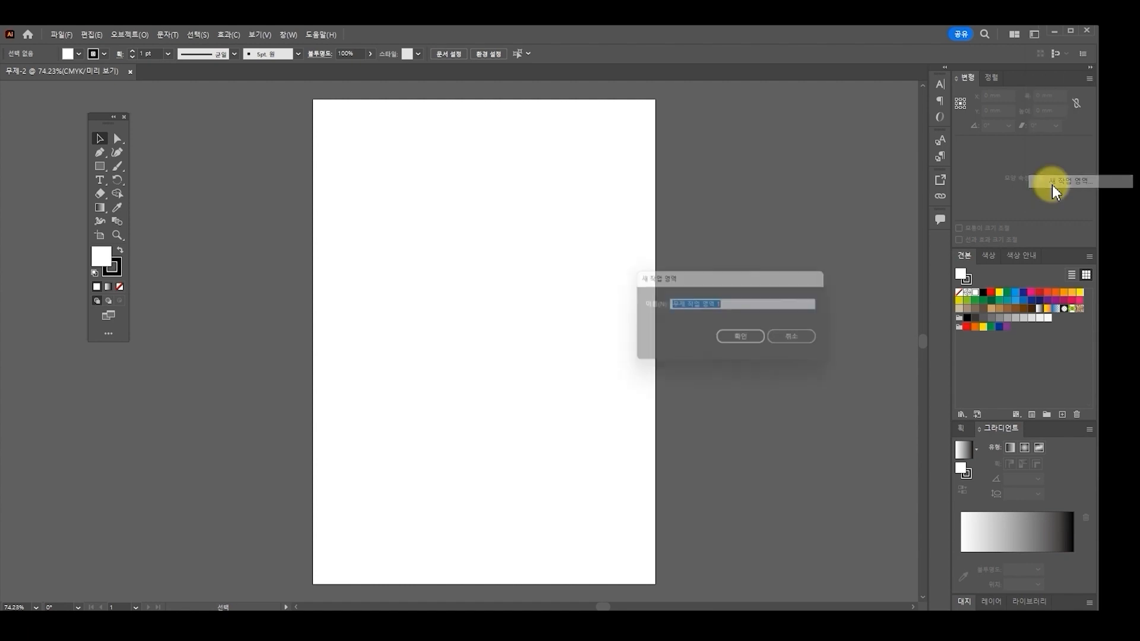
type("온")
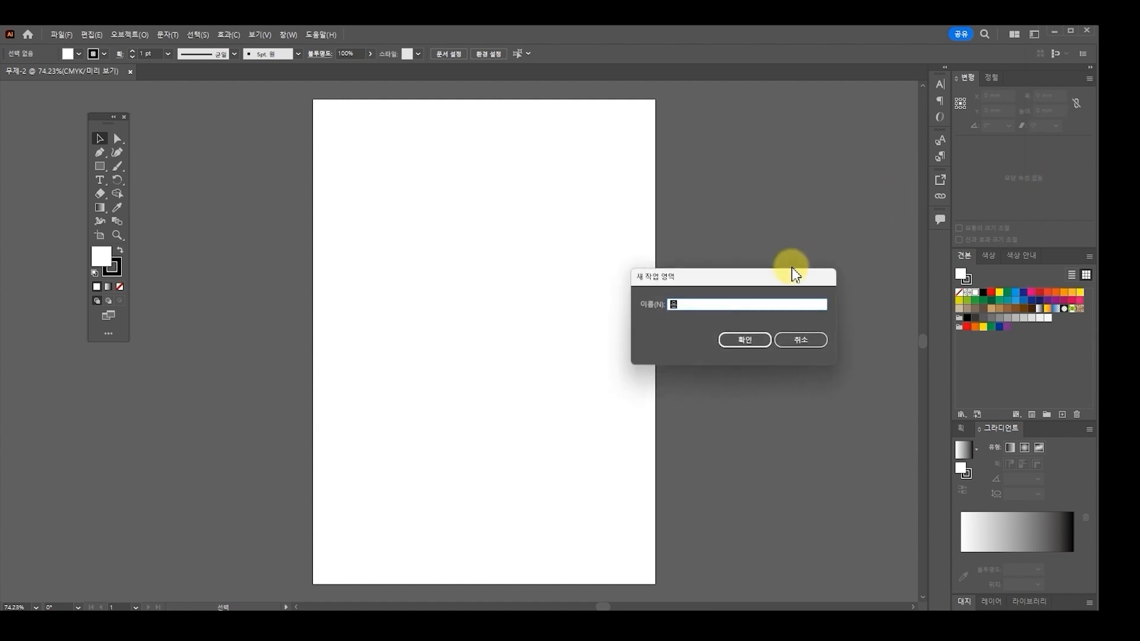
type("디쌤 자업공간")
left_click(760, 344)
Step: Close the floating toolbar, expand the collapsed panels, and reset the 온디쌤 작업공간 workspace to its saved arrangement
left_click(124, 117)
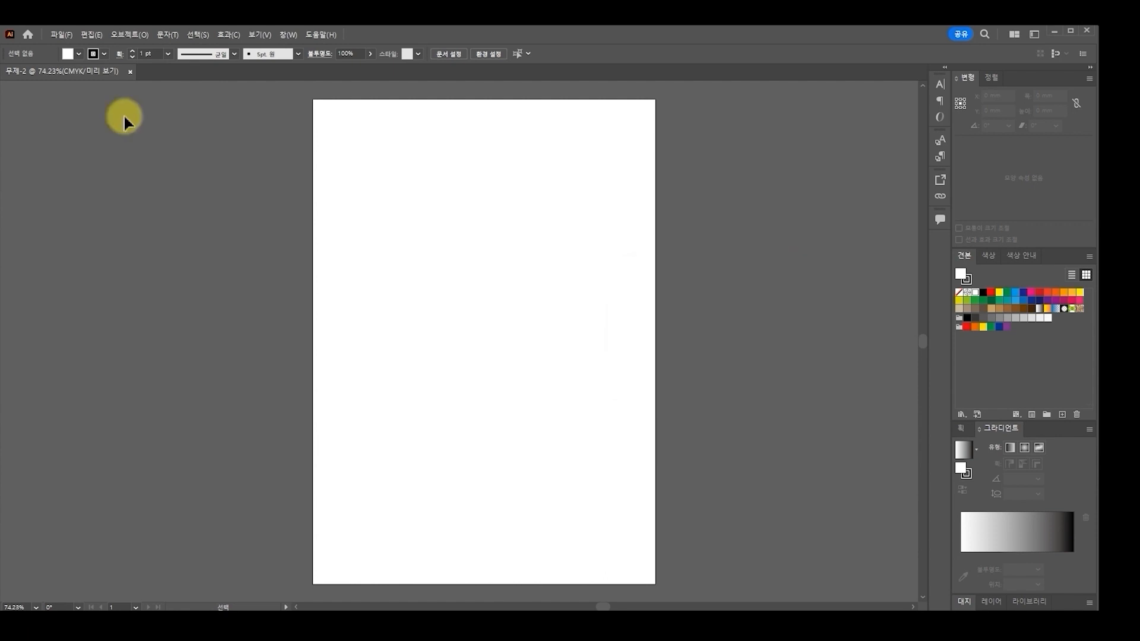
left_click(940, 84)
left_click(1035, 34)
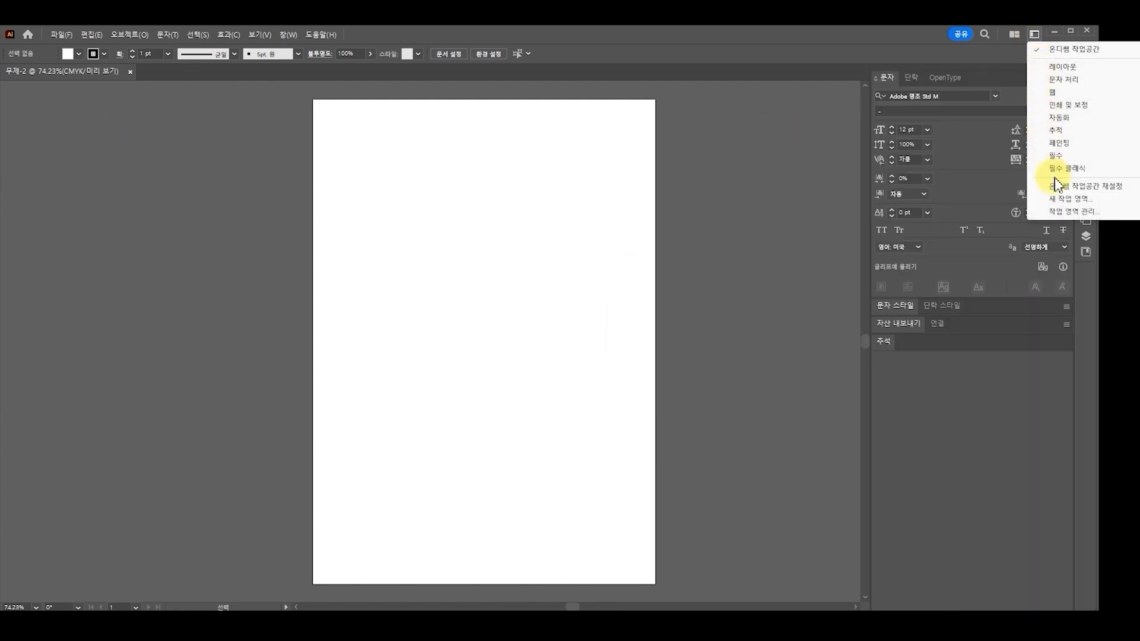
left_click(1078, 187)
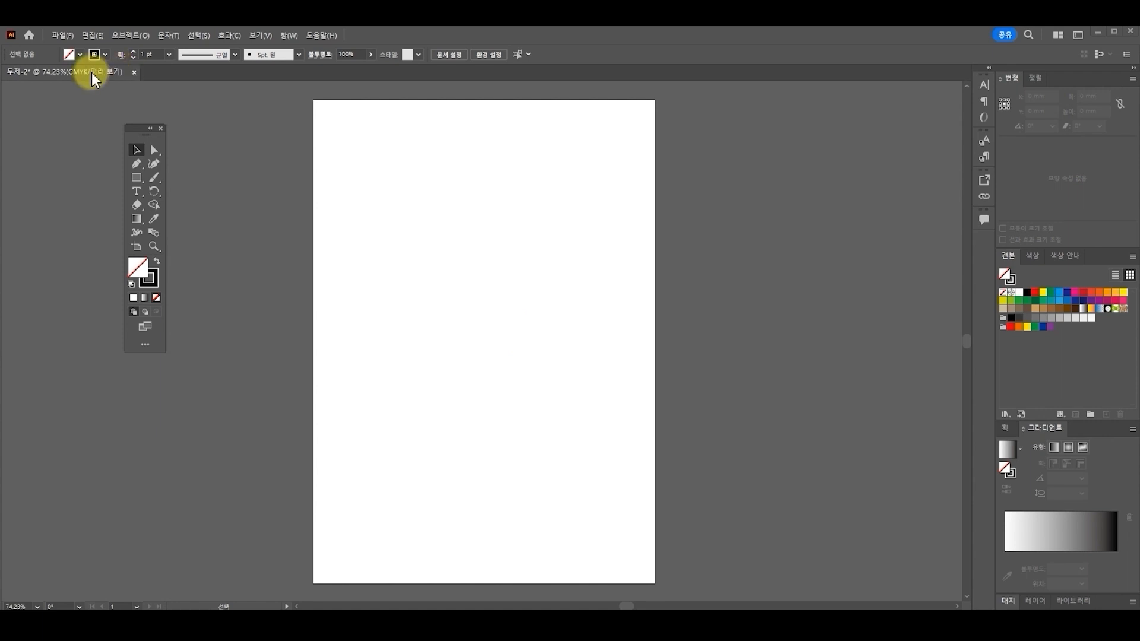
Step: Close the current document without saving and create a new A4 portrait CMYK print document with 4 artboards
left_click(134, 72)
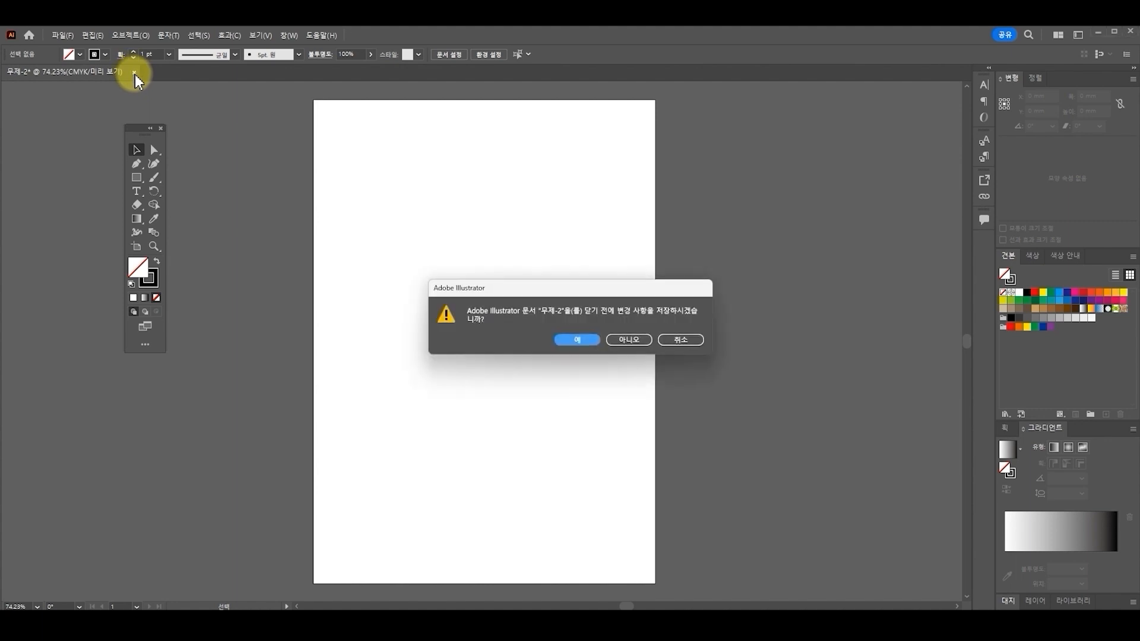
left_click(624, 340)
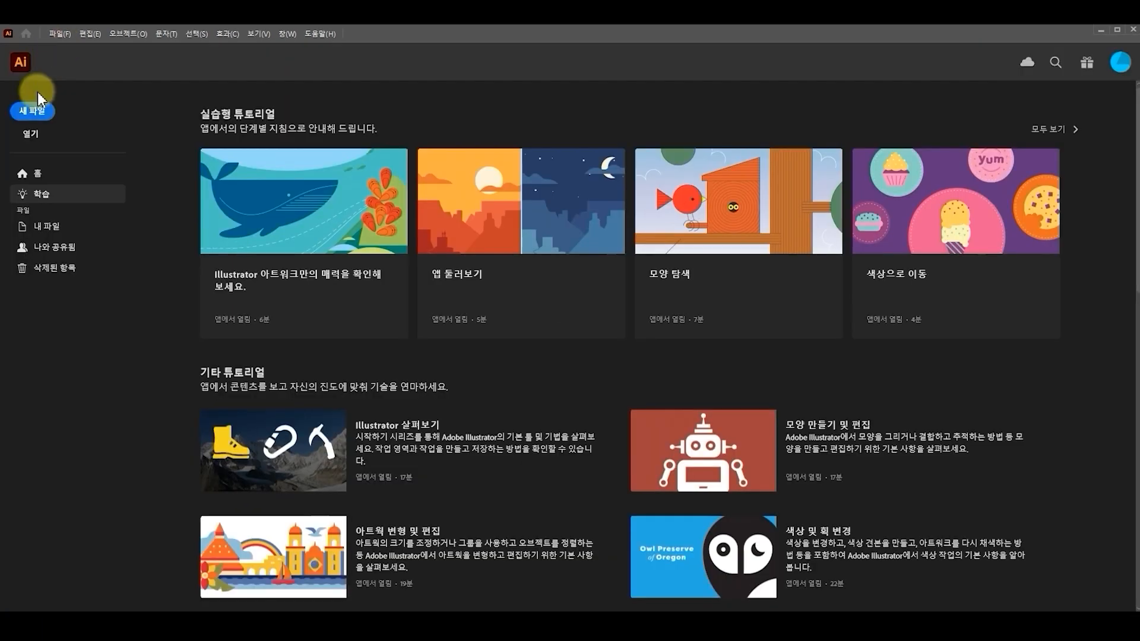
left_click(35, 121)
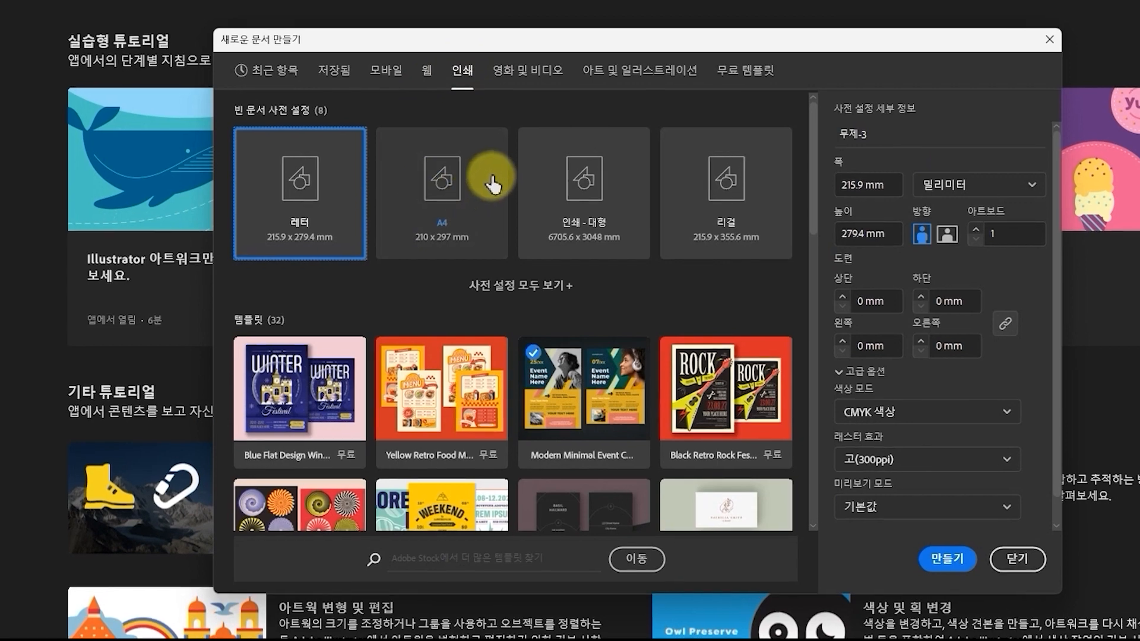
left_click(870, 234)
left_click(421, 222)
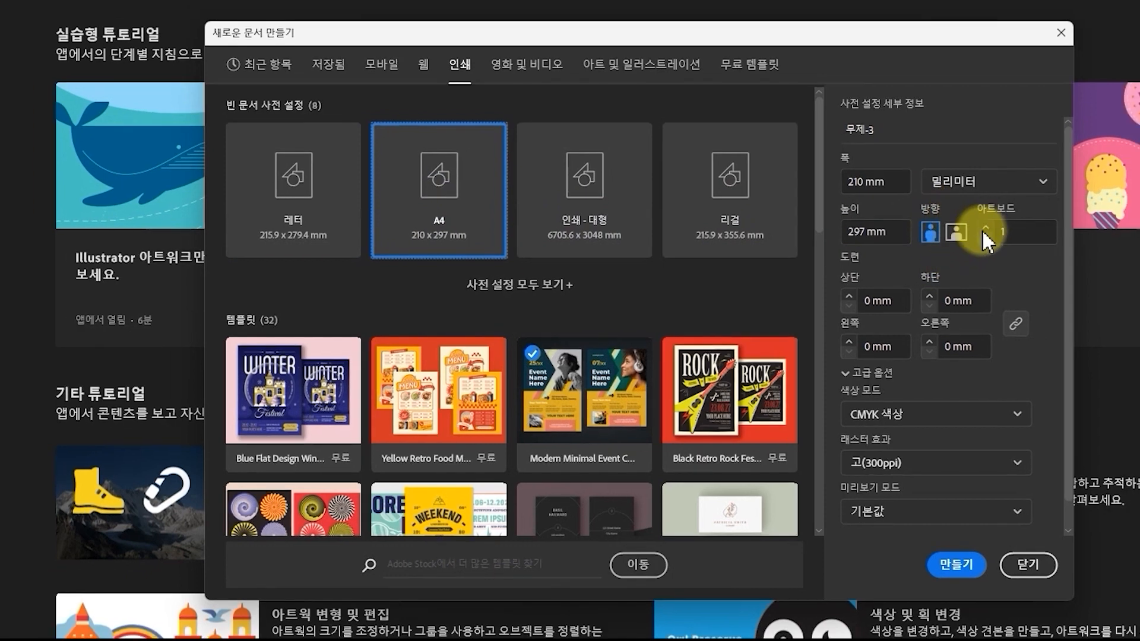
left_click(1012, 232)
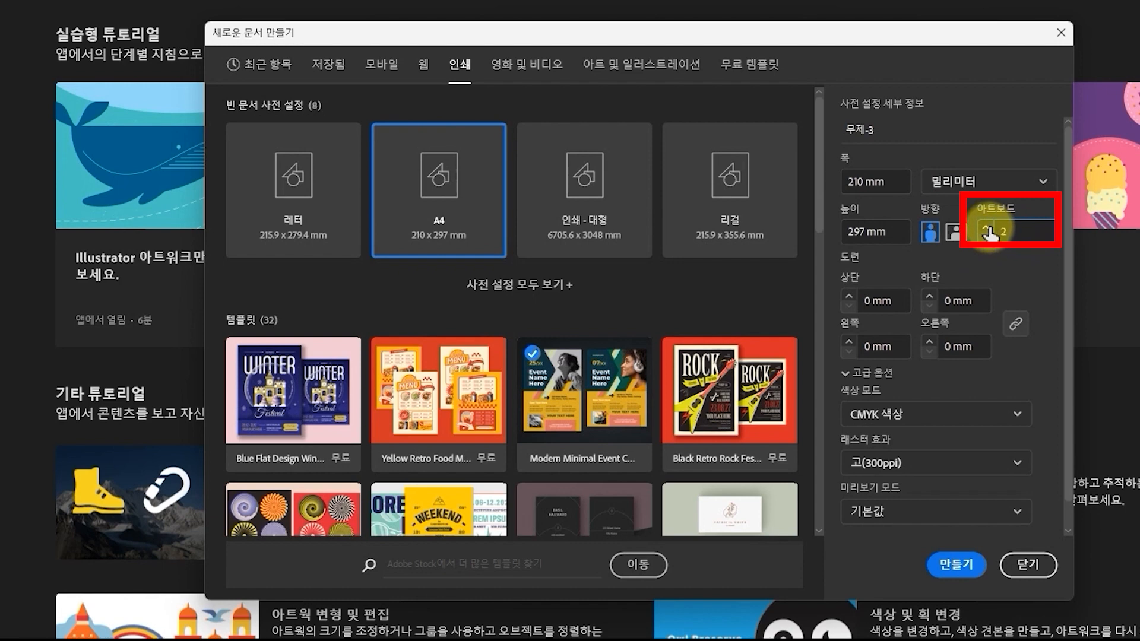
left_click(986, 227)
left_click(986, 228)
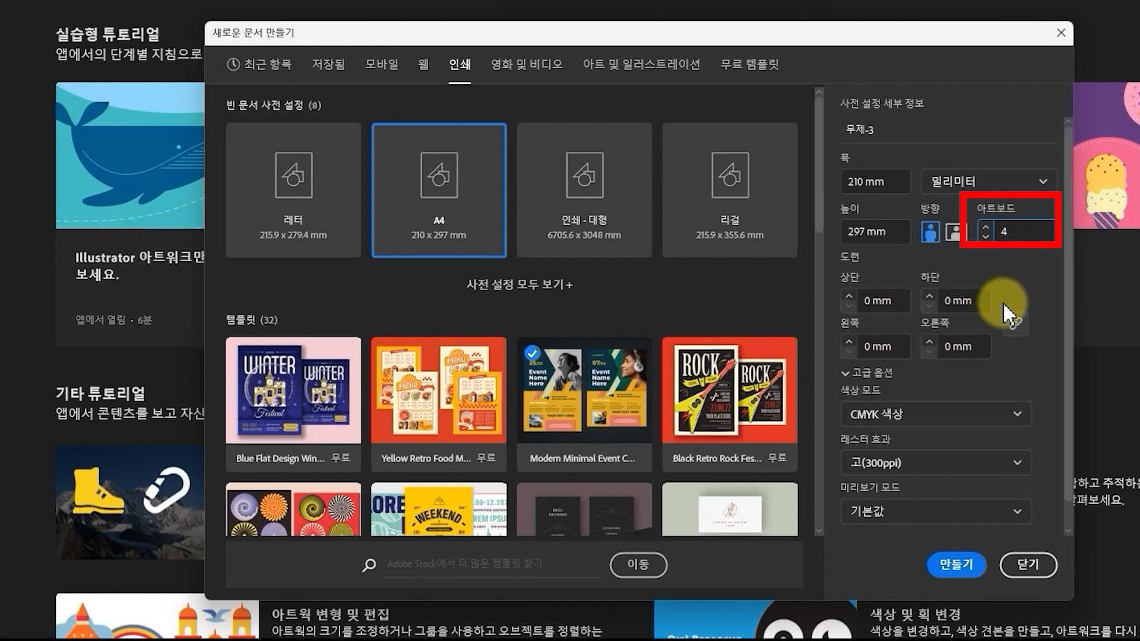
left_click(962, 566)
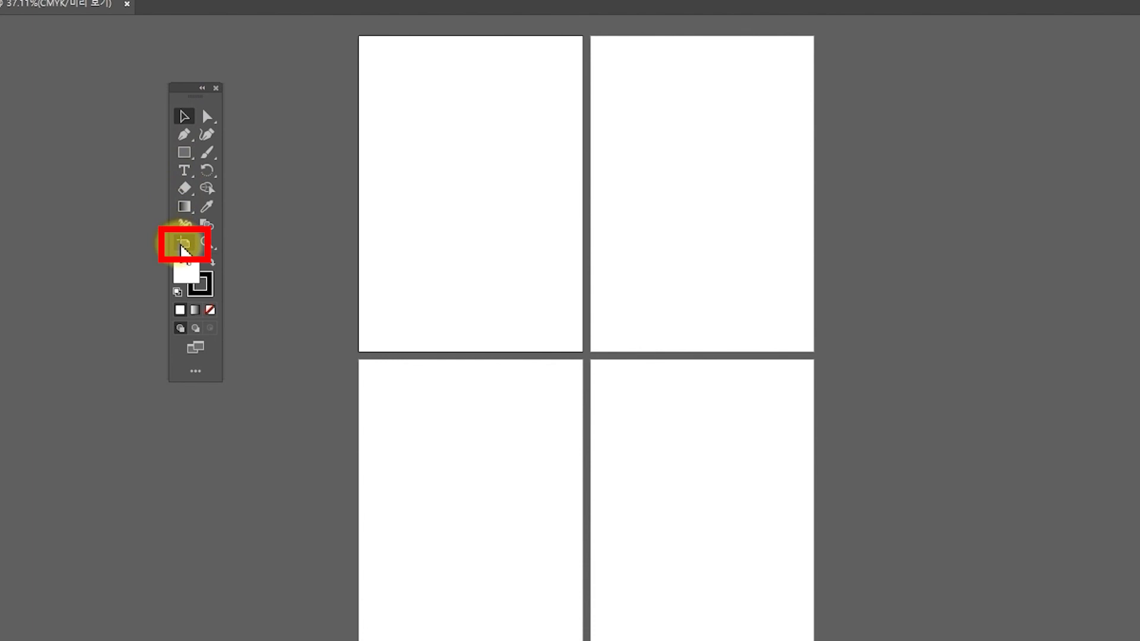
Step: Select the artboards in turn with the Artboard tool, and spread the upper two apart by moving artboard 1 left and artboard 2 right
left_click(182, 243)
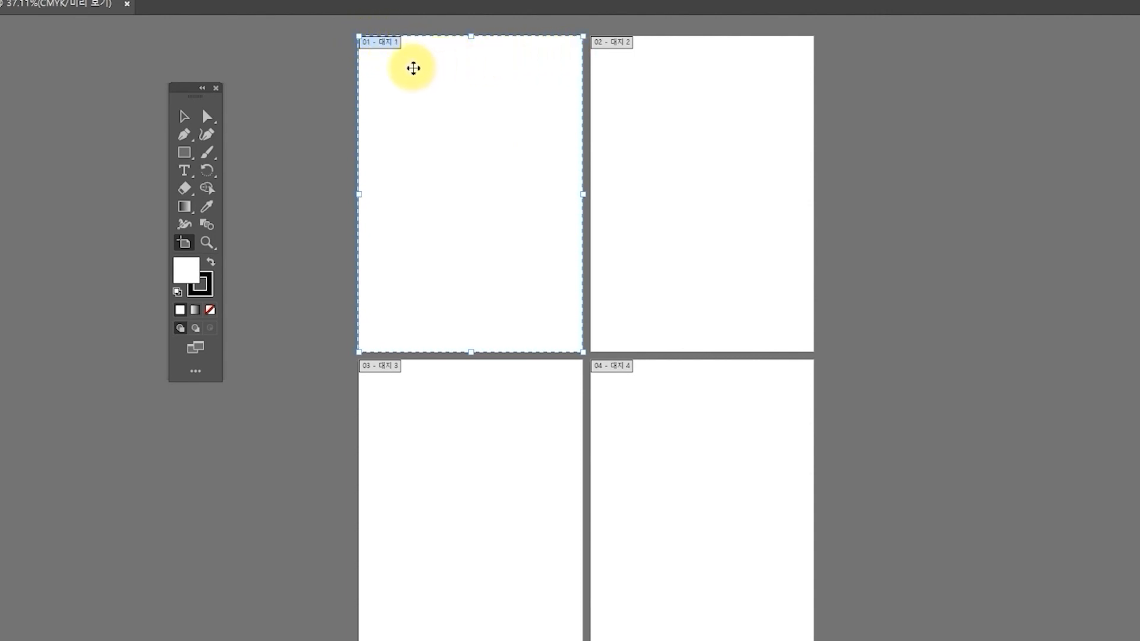
left_click(647, 119)
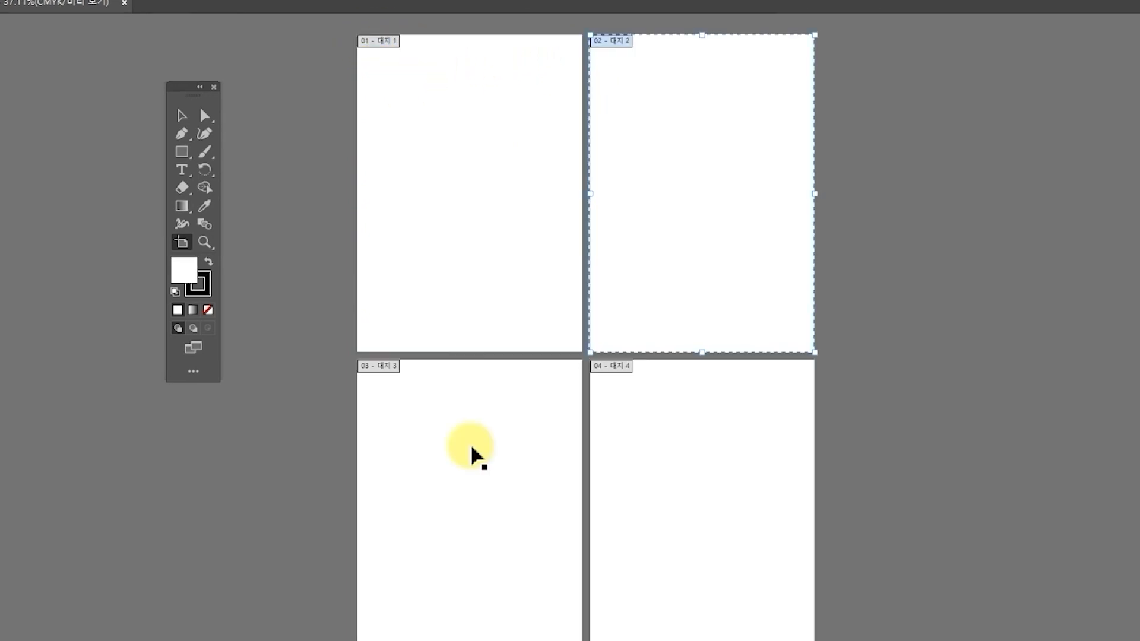
left_click(455, 478)
left_click(698, 493)
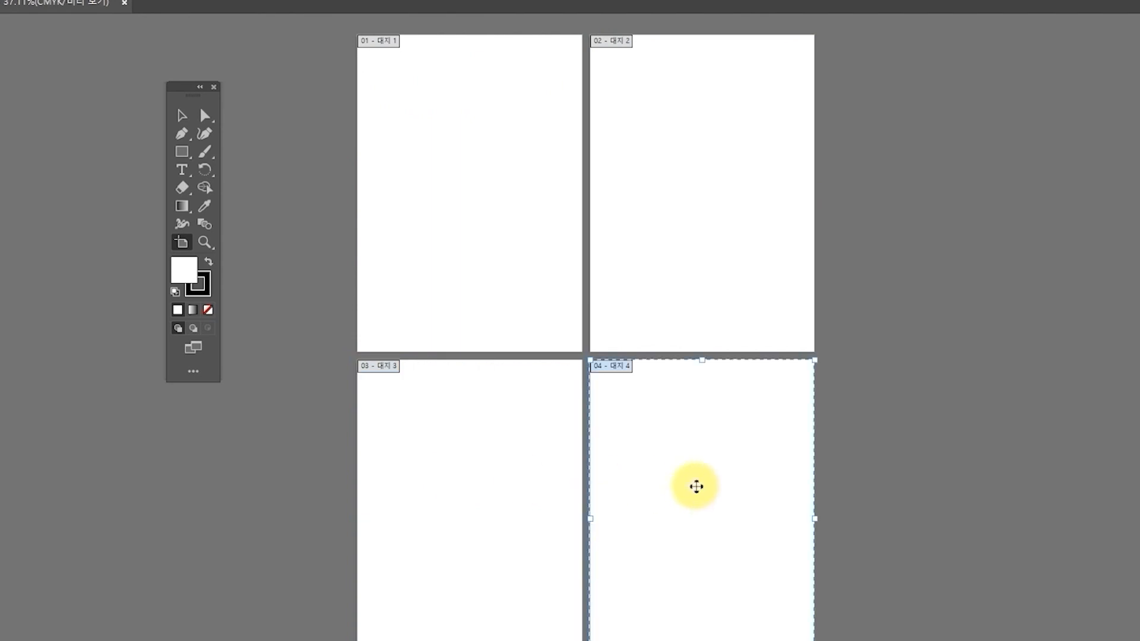
left_click(509, 209)
left_click_drag(509, 208, 453, 206)
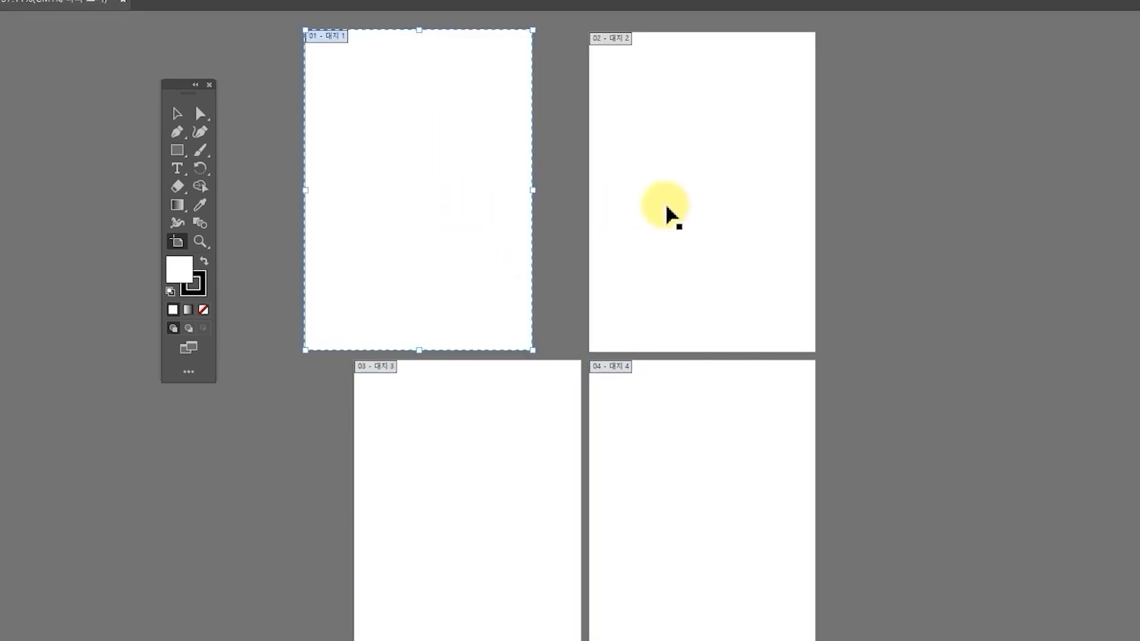
left_click_drag(666, 206, 721, 204)
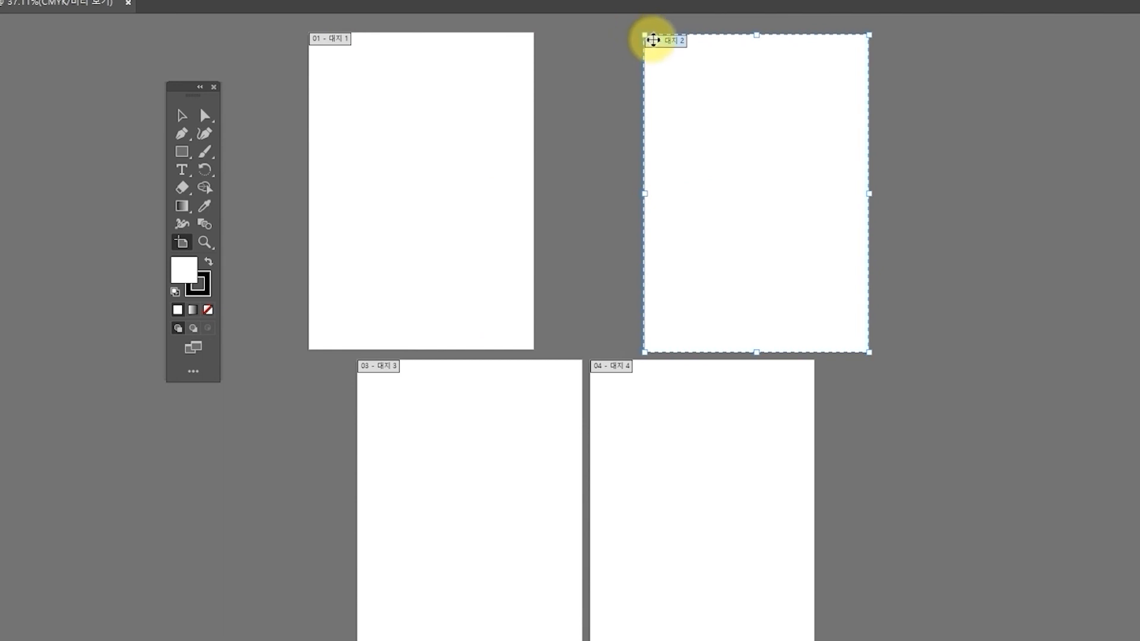
Step: Reshape artboard 2 into a landscape rectangle and move artboards 1 and 3 so they line up in one column
left_click_drag(645, 34, 590, 170)
left_click_drag(667, 257, 651, 205)
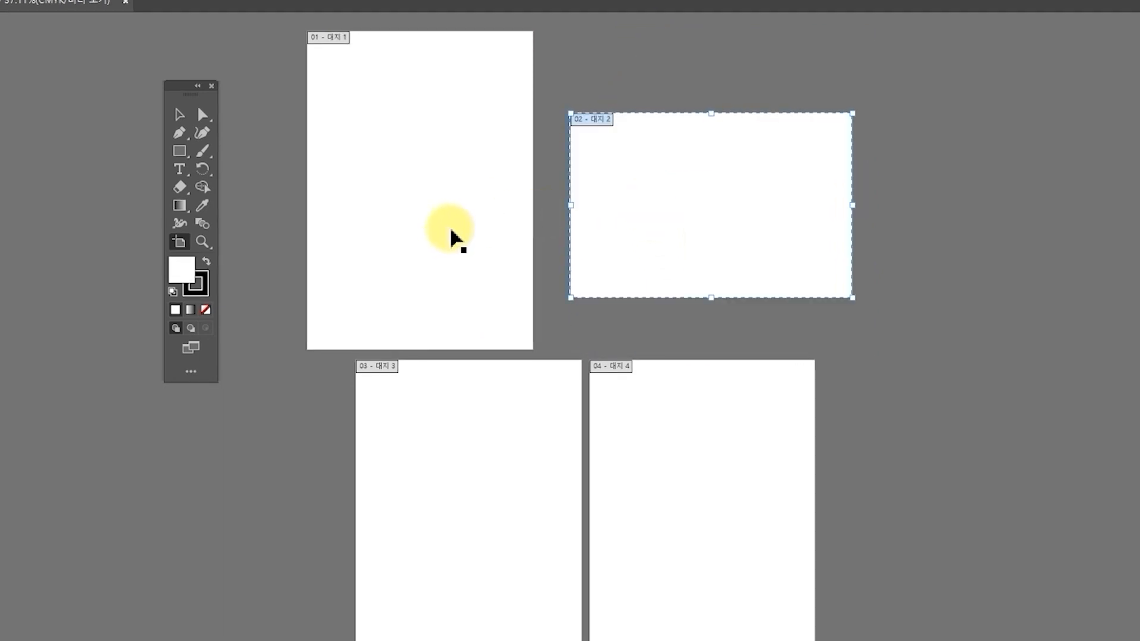
left_click_drag(453, 232, 473, 219)
left_click_drag(476, 452, 446, 446)
Step: Move artboard 4 up beneath artboard 2 and resize it to about 241 × 195 mm
left_click_drag(643, 438, 633, 407)
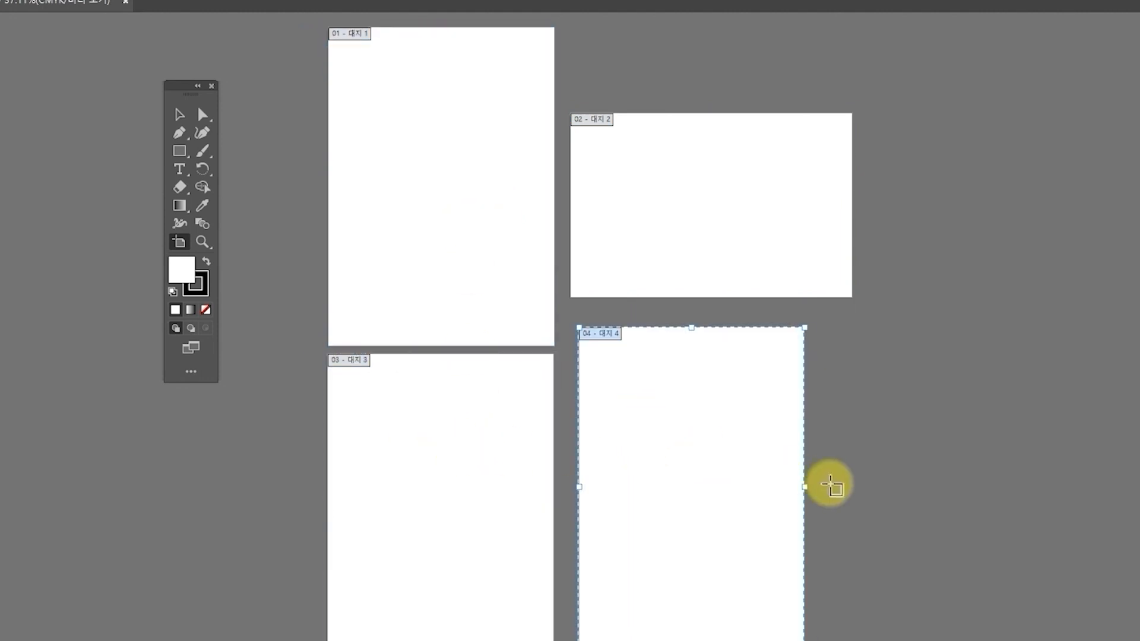
left_click_drag(692, 640, 692, 537)
left_click_drag(805, 432, 838, 435)
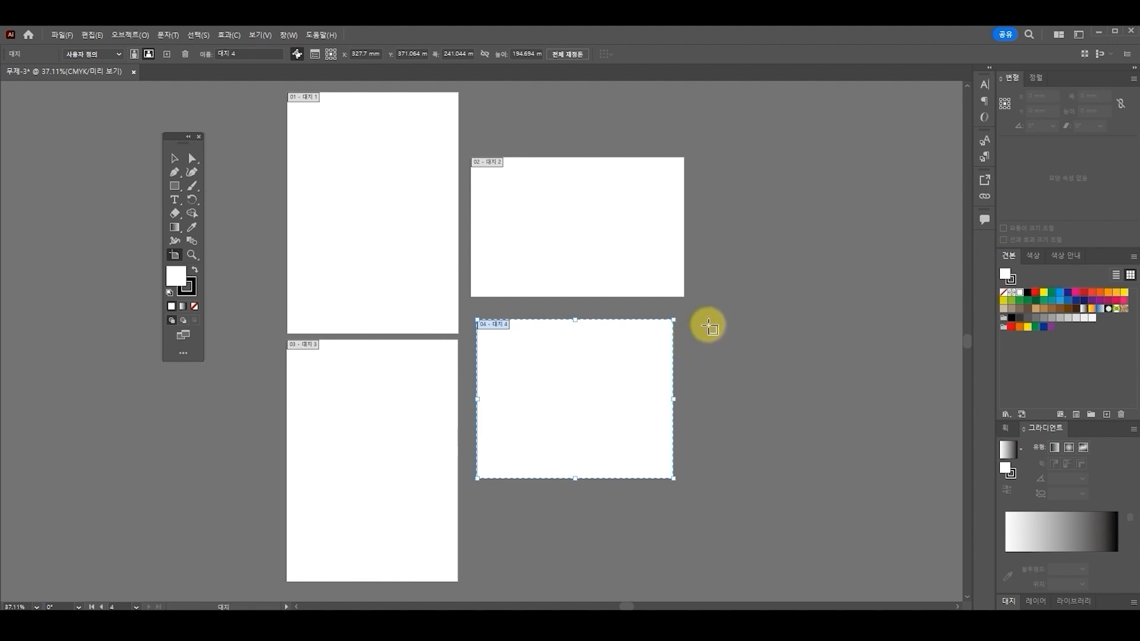
Step: Draw four extra artboards: about 128 × 149 mm, a small square, about 121 × 214 mm and about 430 × 96 mm, and exit artboard editing
left_click_drag(693, 318, 797, 439)
left_click_drag(711, 172, 912, 463)
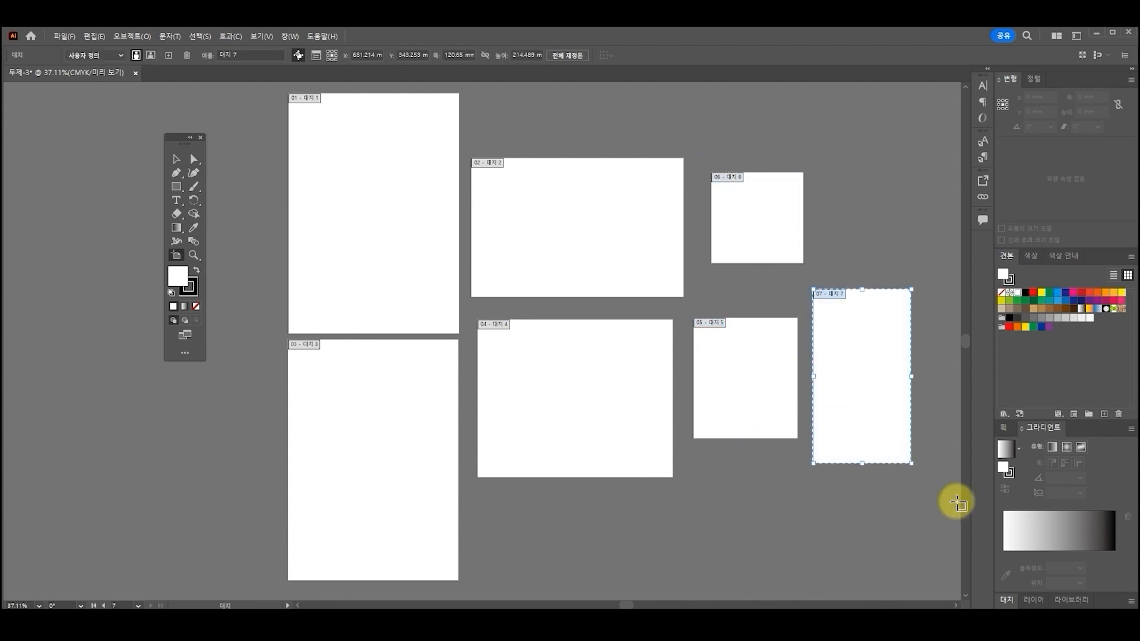
left_click_drag(504, 490, 852, 569)
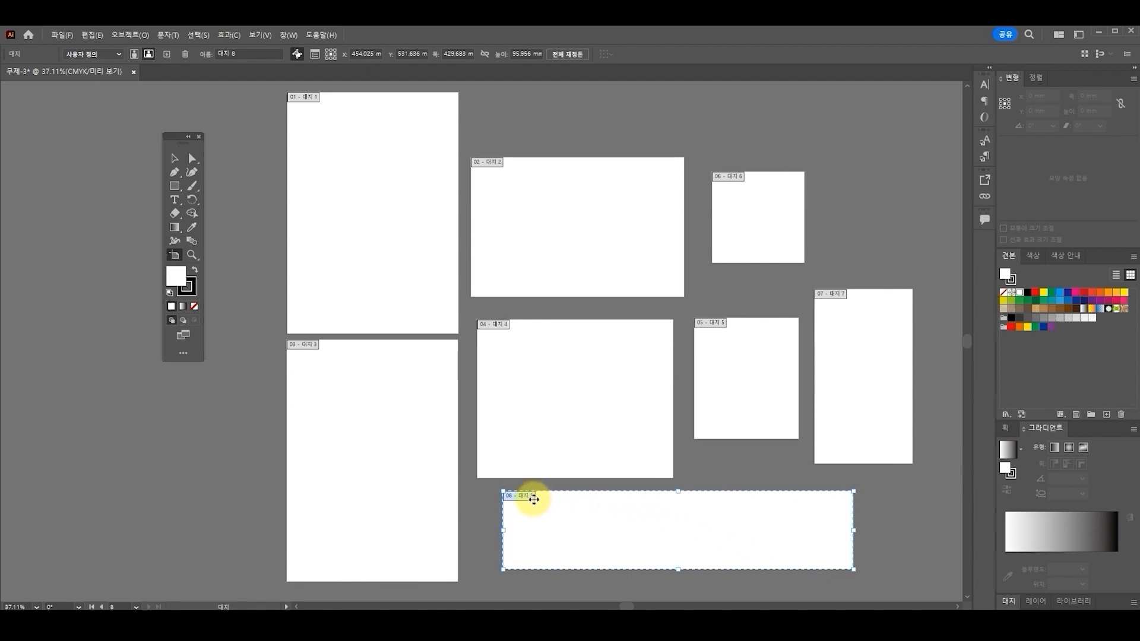
key("Escape")
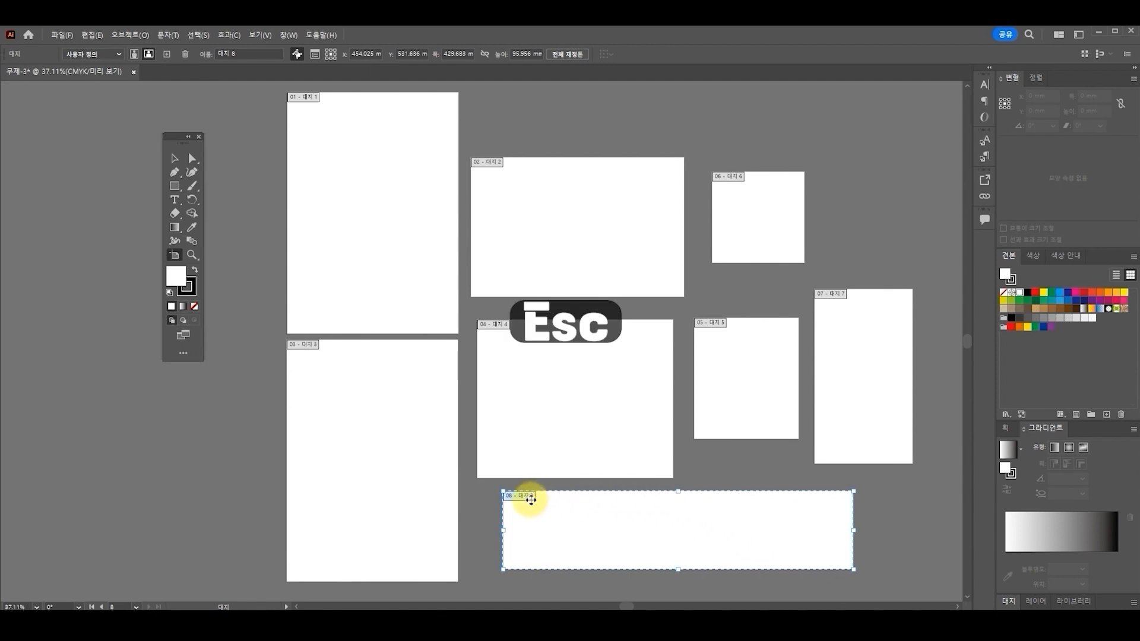
key("Escape")
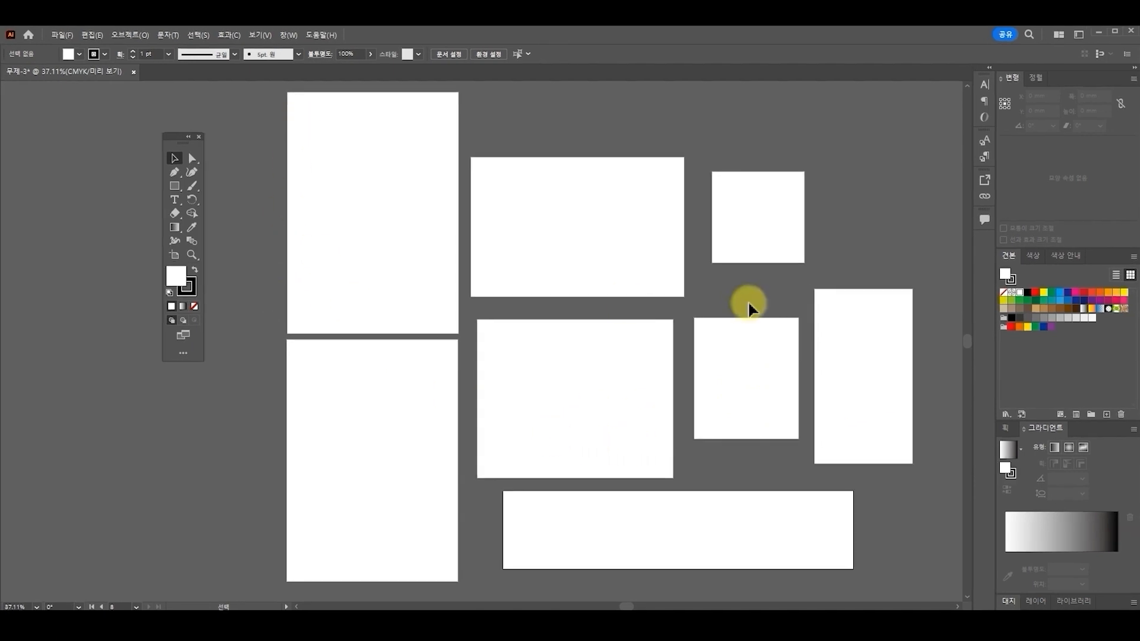
Step: Reactivate the Artboard tool and delete the four extra artboards, 5 through 8, keeping the original four
left_click(437, 290)
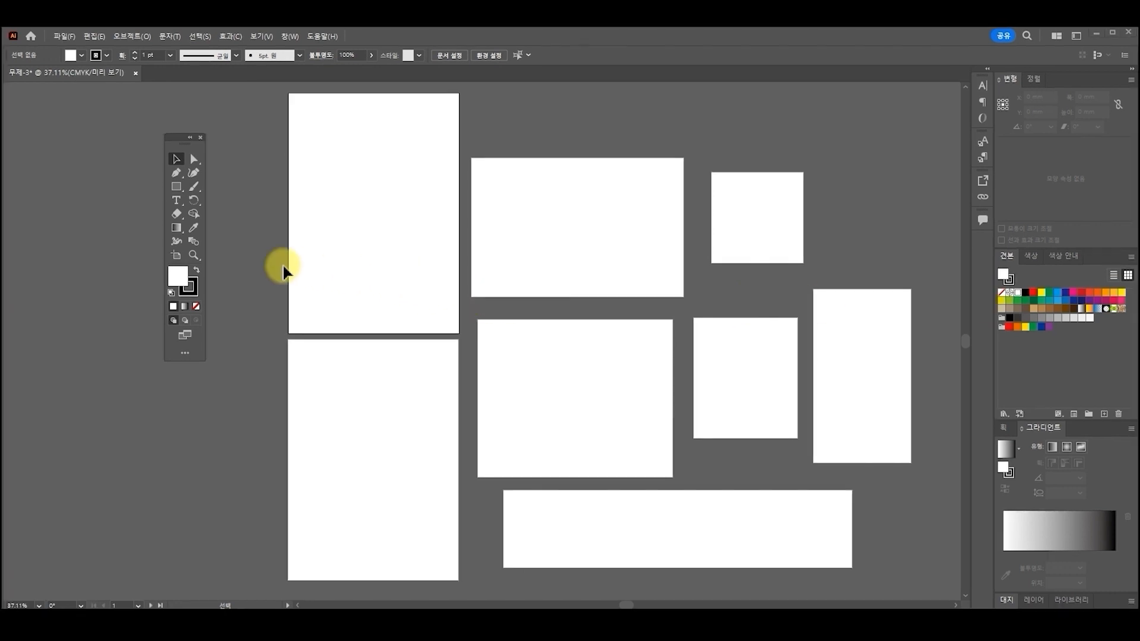
left_click(177, 257)
left_click(730, 391)
key("Delete")
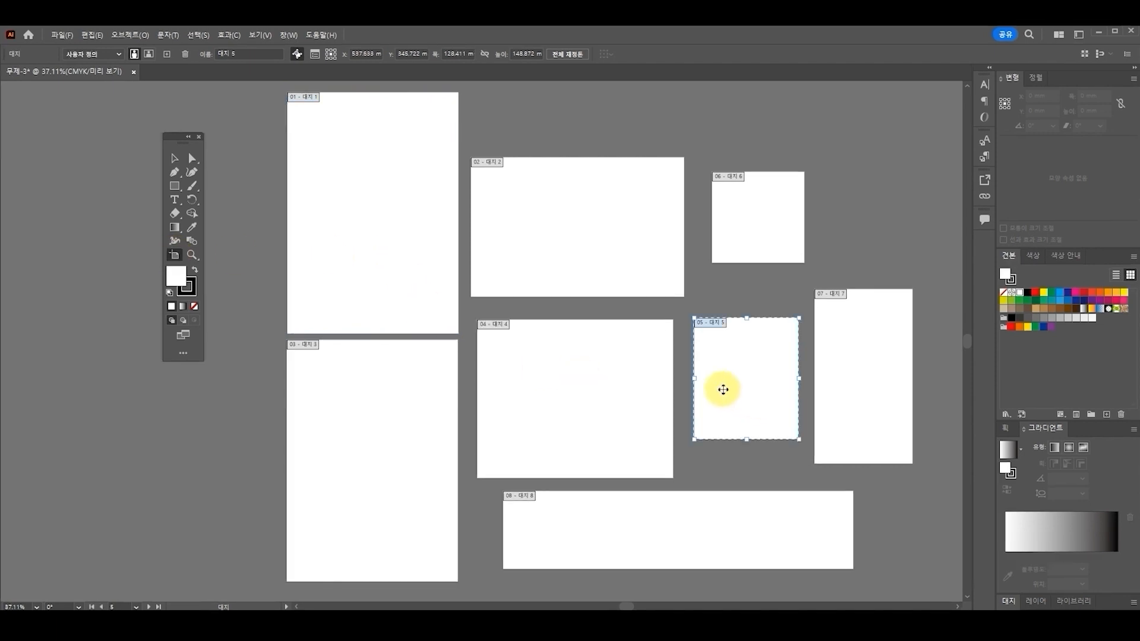
left_click(854, 383)
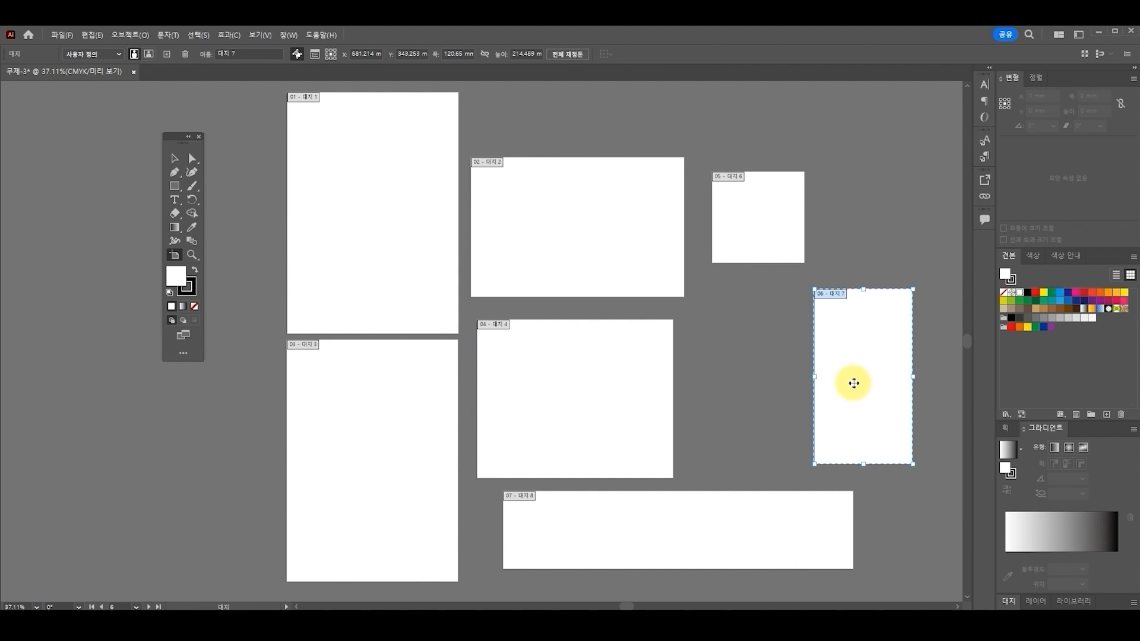
key("Delete")
key("Delete")
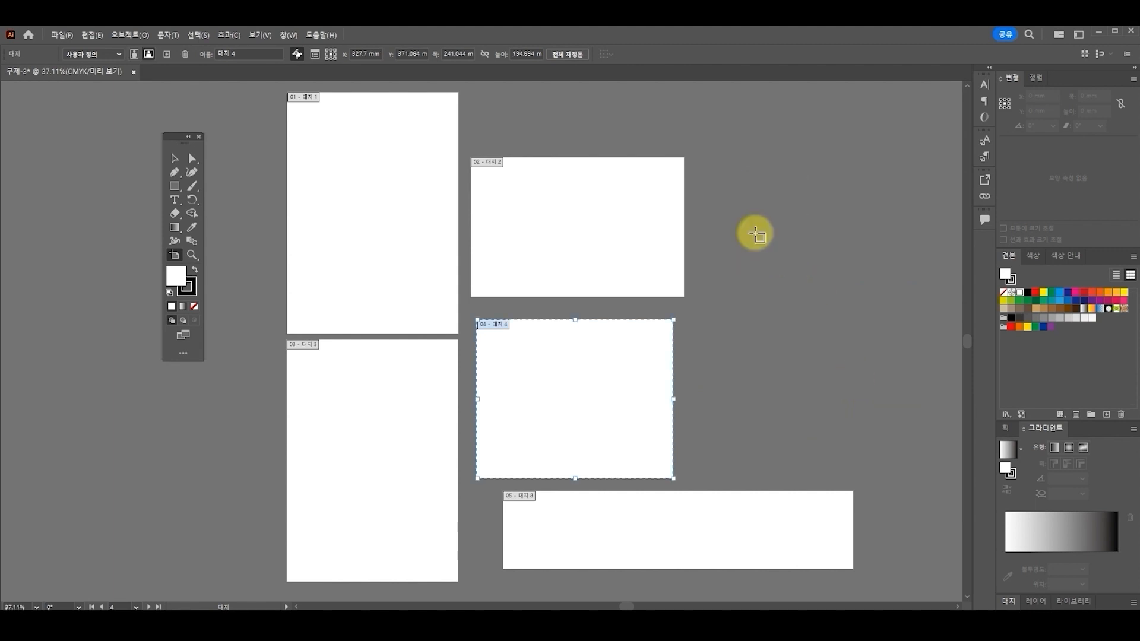
key("Delete")
Step: Shorten artboard 3 by raising its lower edge and artboard 1 by lowering its upper edge, making both landscape
left_click(403, 460)
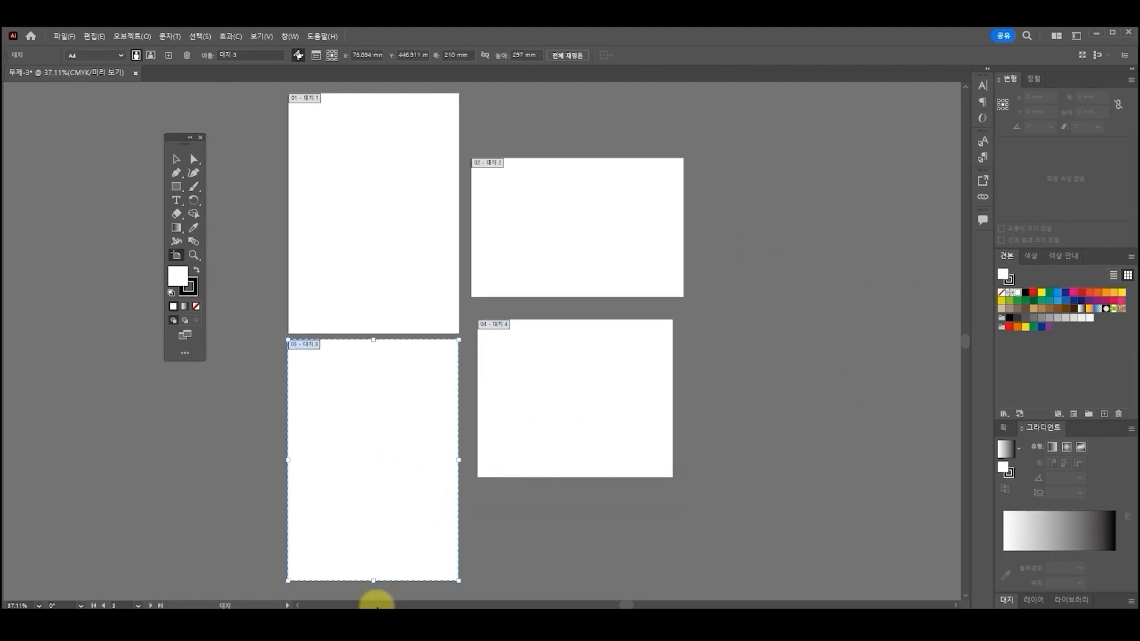
left_click_drag(373, 581, 387, 466)
left_click_drag(387, 465, 387, 463)
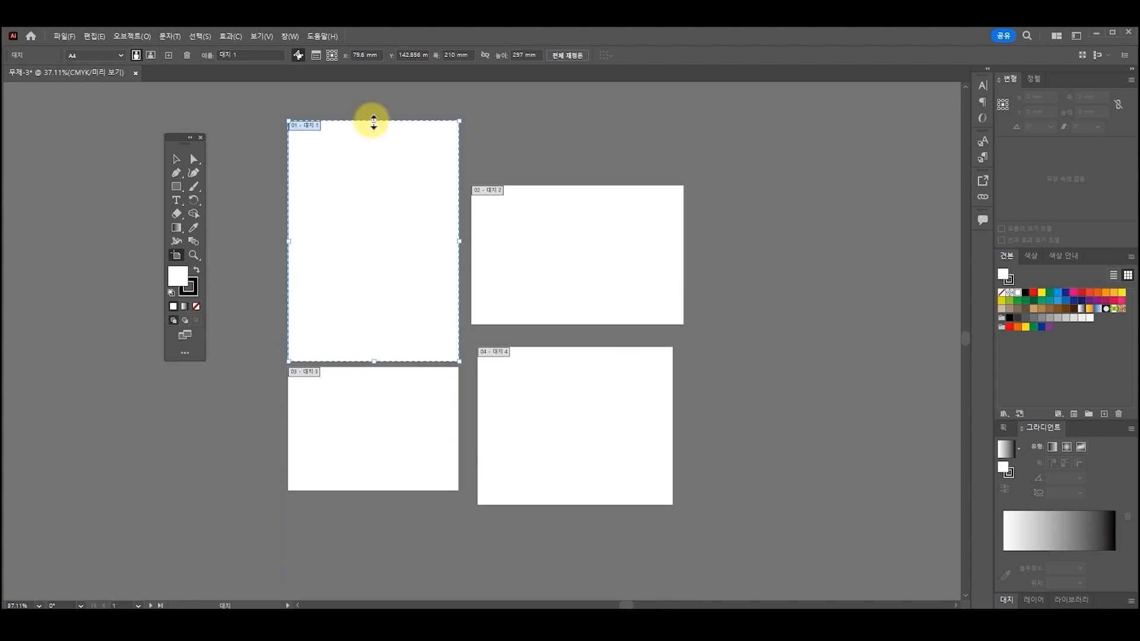
left_click_drag(374, 122, 373, 205)
Step: Move artboards 2 and 4 closer beside the shortened artboards, and return to the Selection tool
left_click_drag(501, 238, 499, 251)
left_click_drag(519, 391, 511, 393)
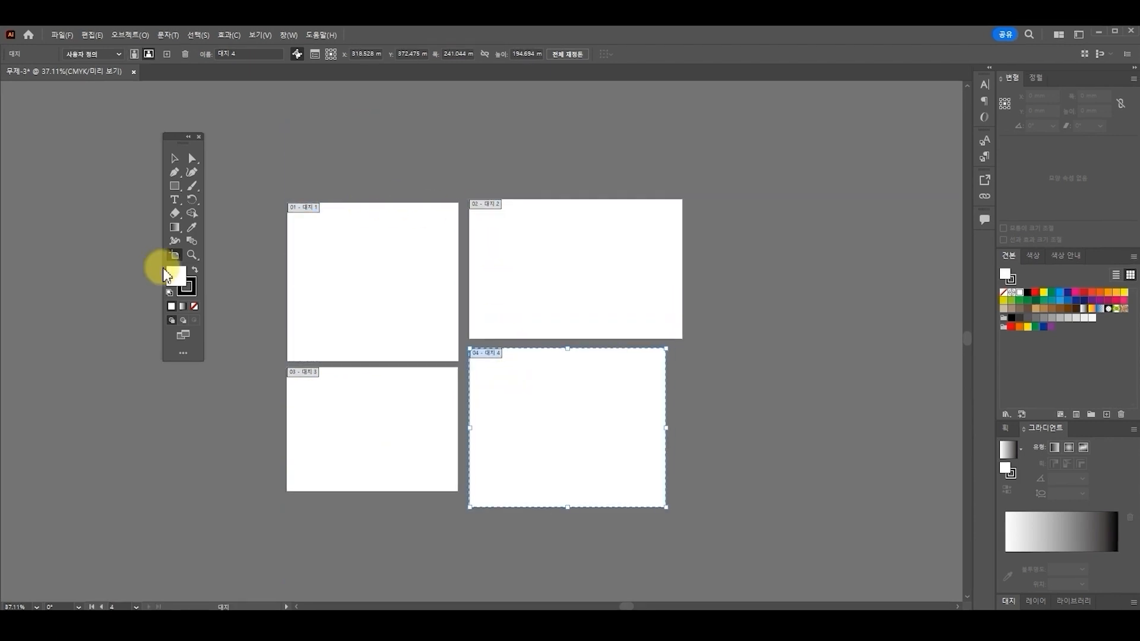
key("v")
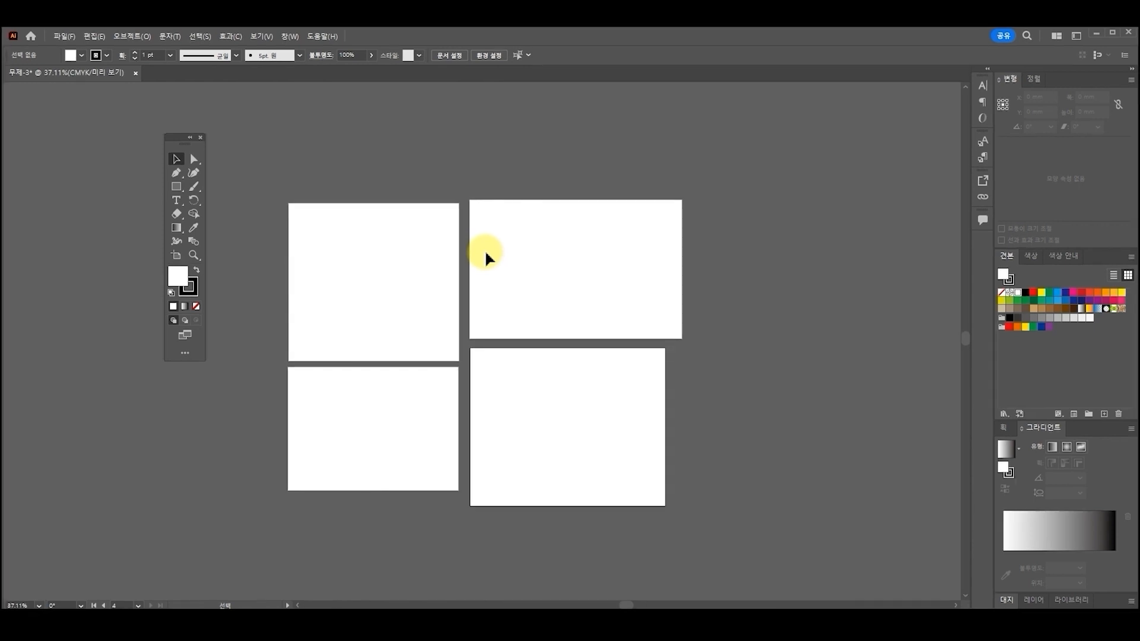
Step: Open the JPG image 로고 from the 이미지 파일 folder and select the logo image on its artboard
left_click(65, 37)
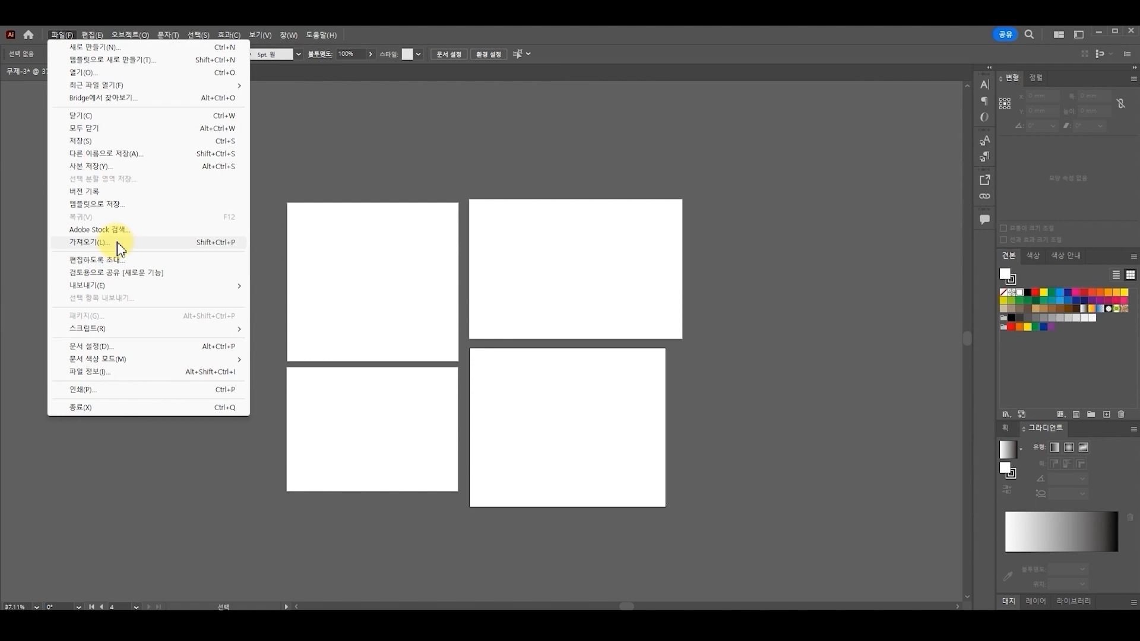
left_click(132, 74)
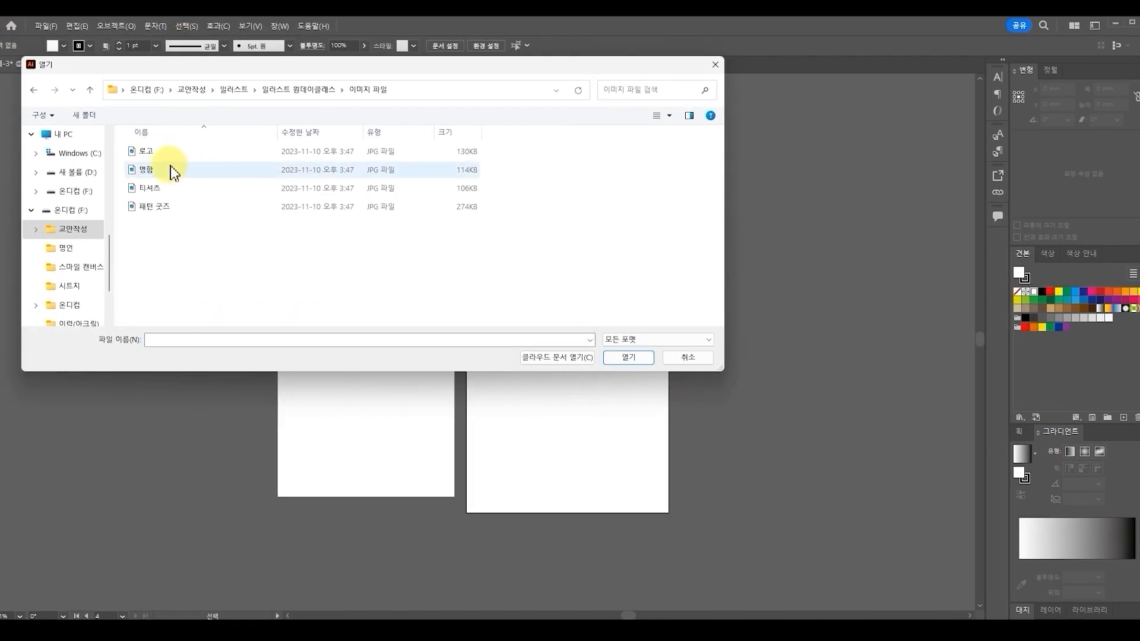
left_click(173, 155)
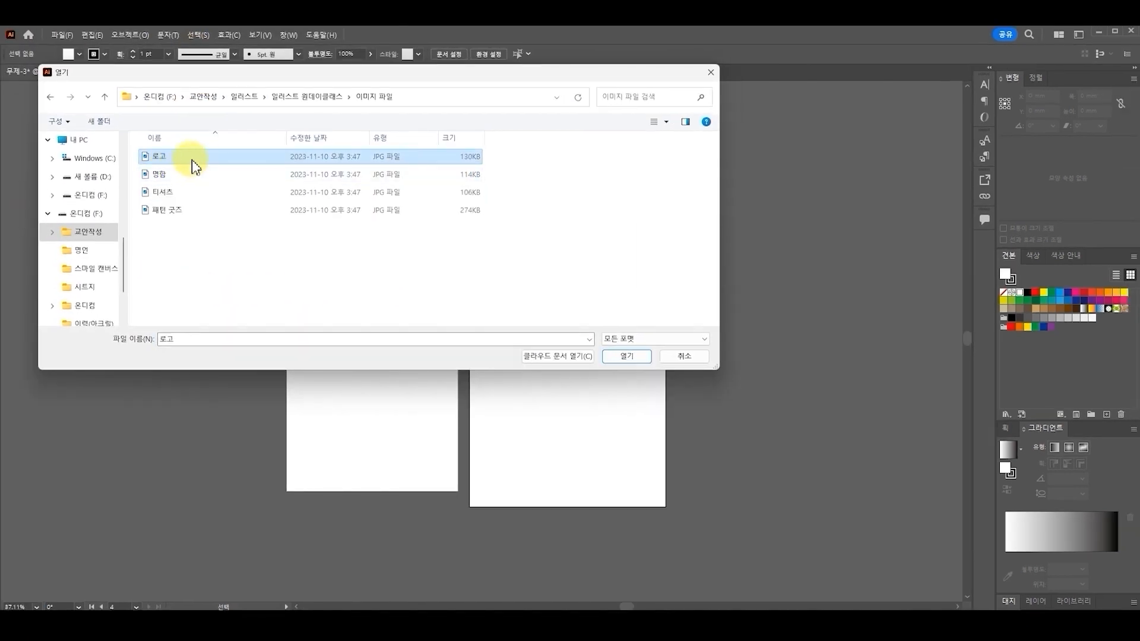
left_click(627, 355)
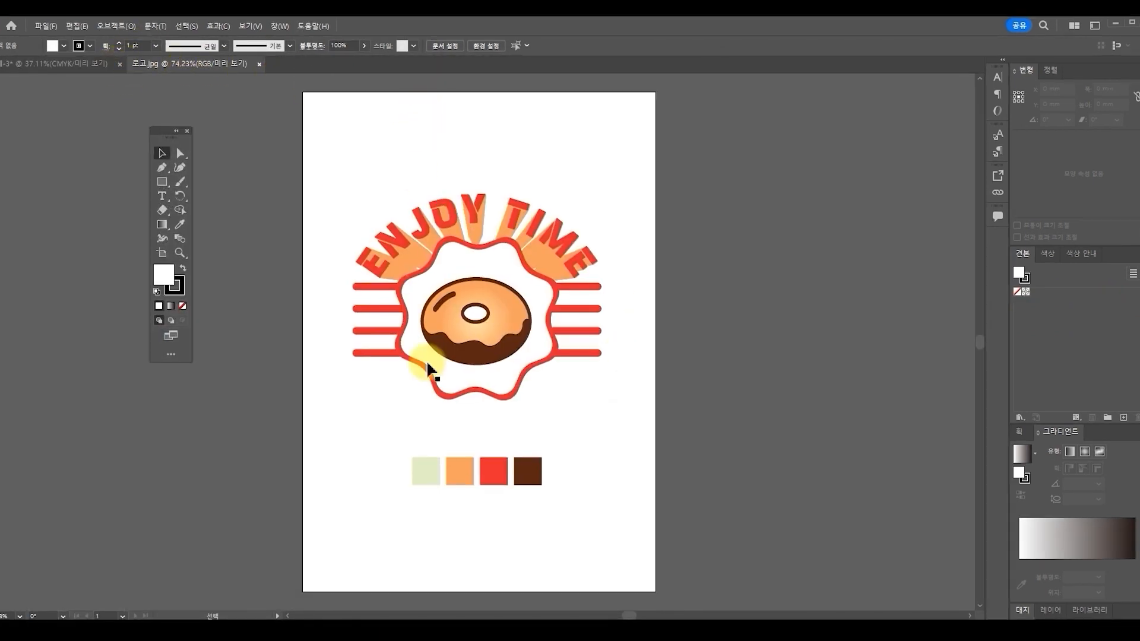
left_click(506, 255)
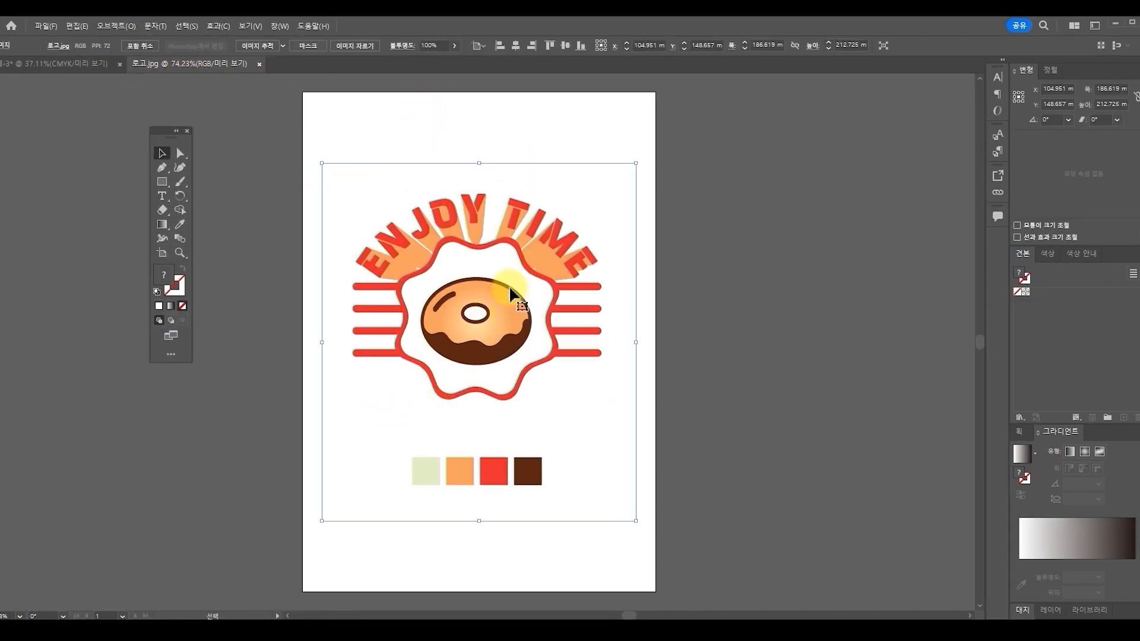
Step: Compare the 로고.jpg document with the four-artboard document, and close 로고.jpg without saving changes
left_click(73, 66)
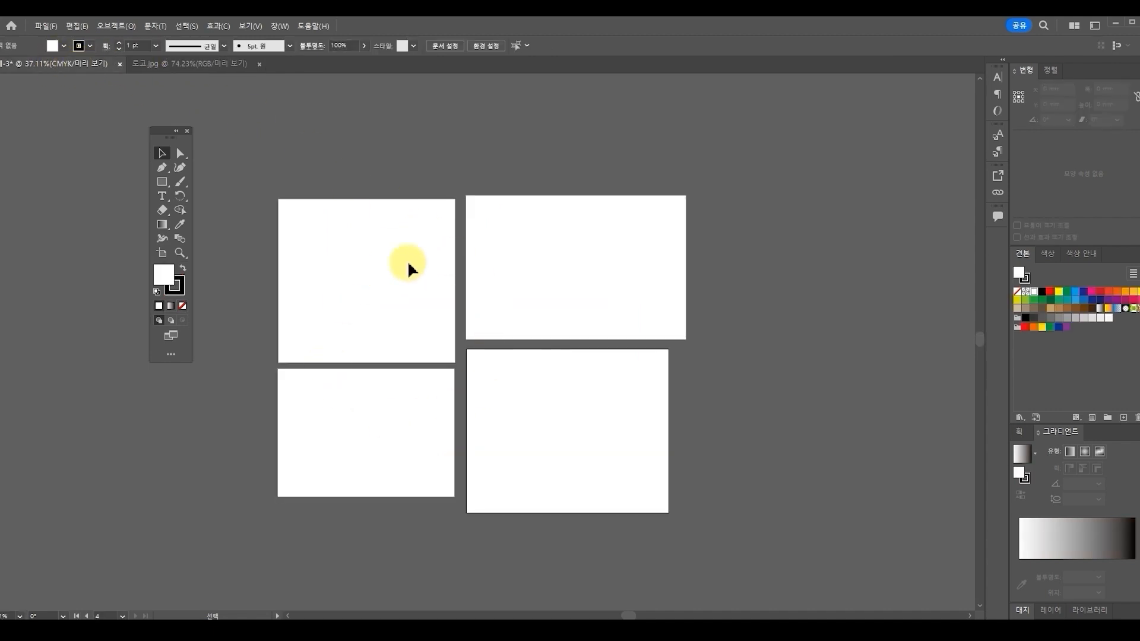
left_click(208, 64)
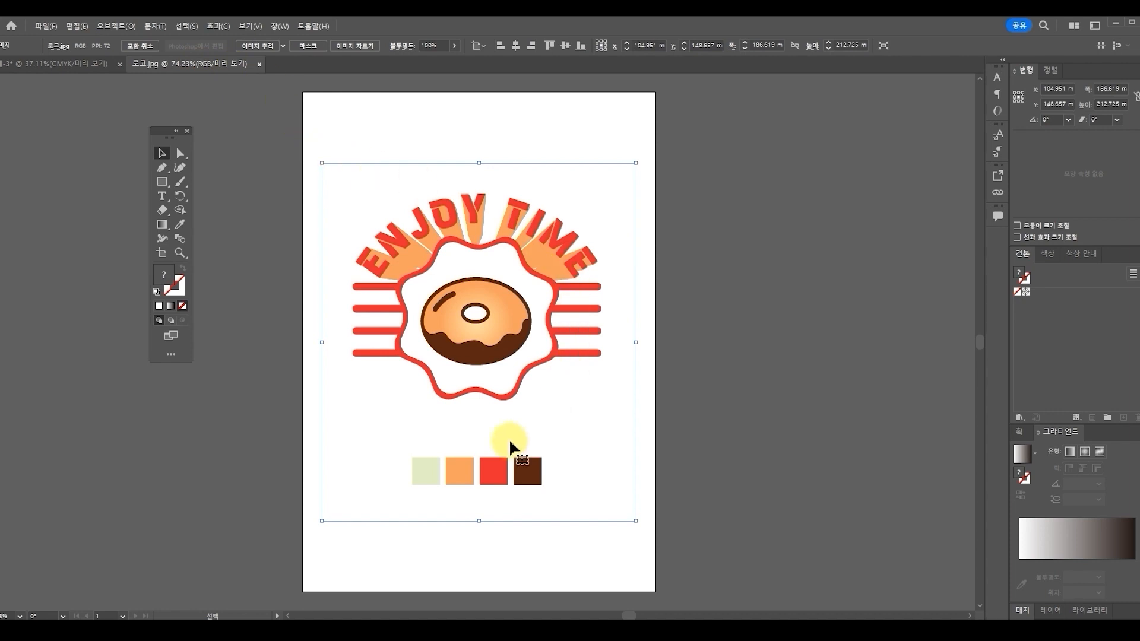
left_click_drag(472, 305, 473, 319)
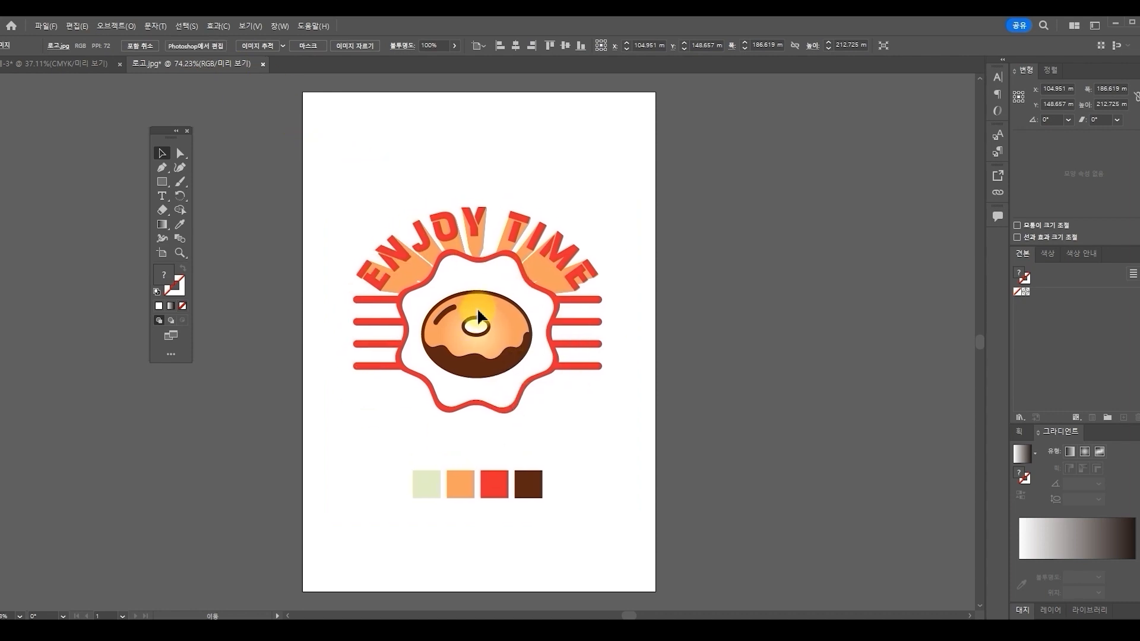
left_click(263, 64)
left_click(625, 340)
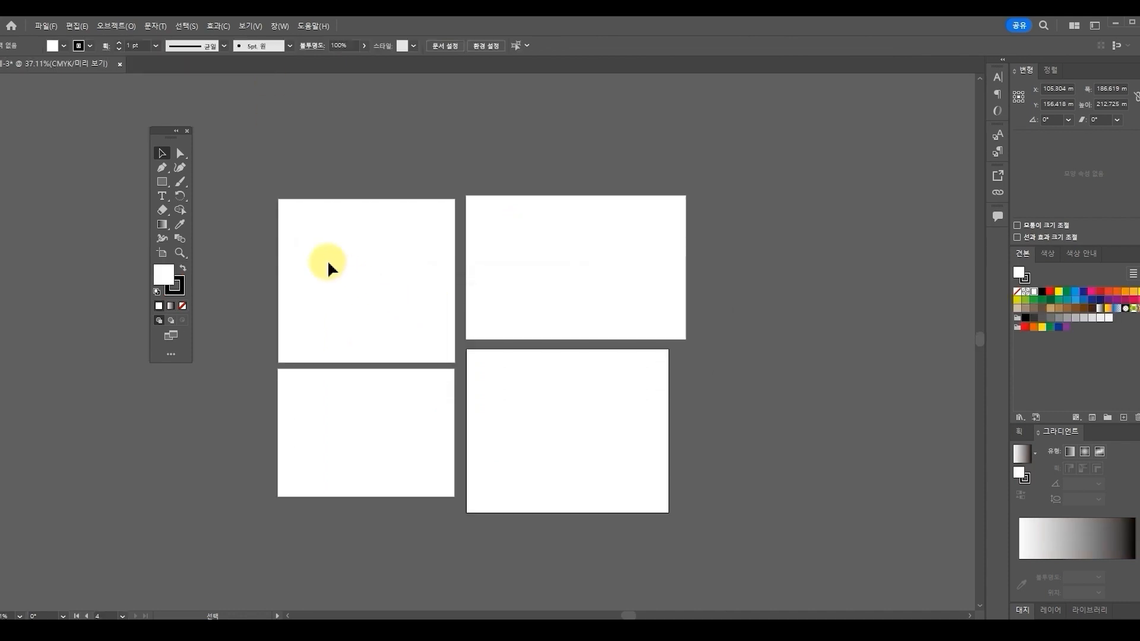
Step: Place the 로고 JPG as a linked image in the four-artboard document and move it onto the upper-left artboard
left_click(52, 27)
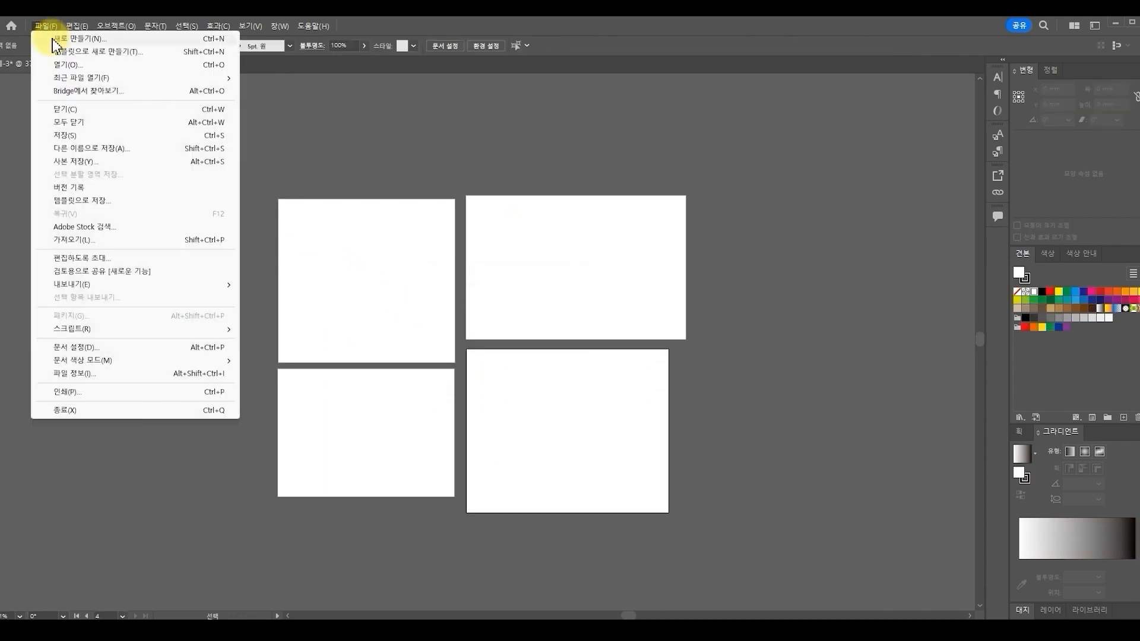
left_click(111, 243)
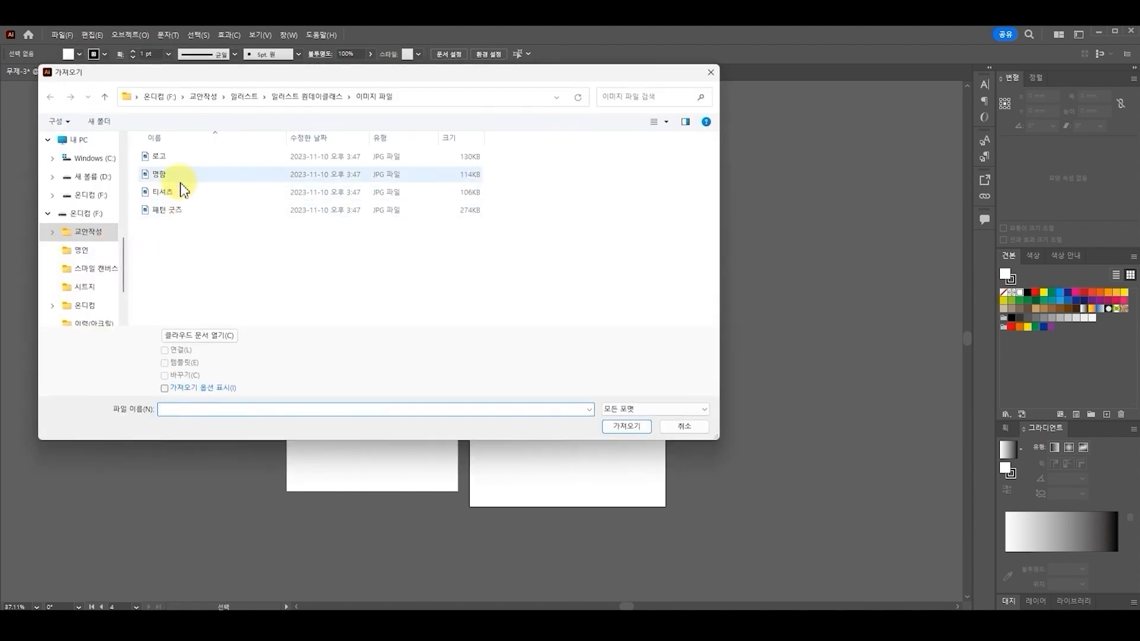
left_click(184, 163)
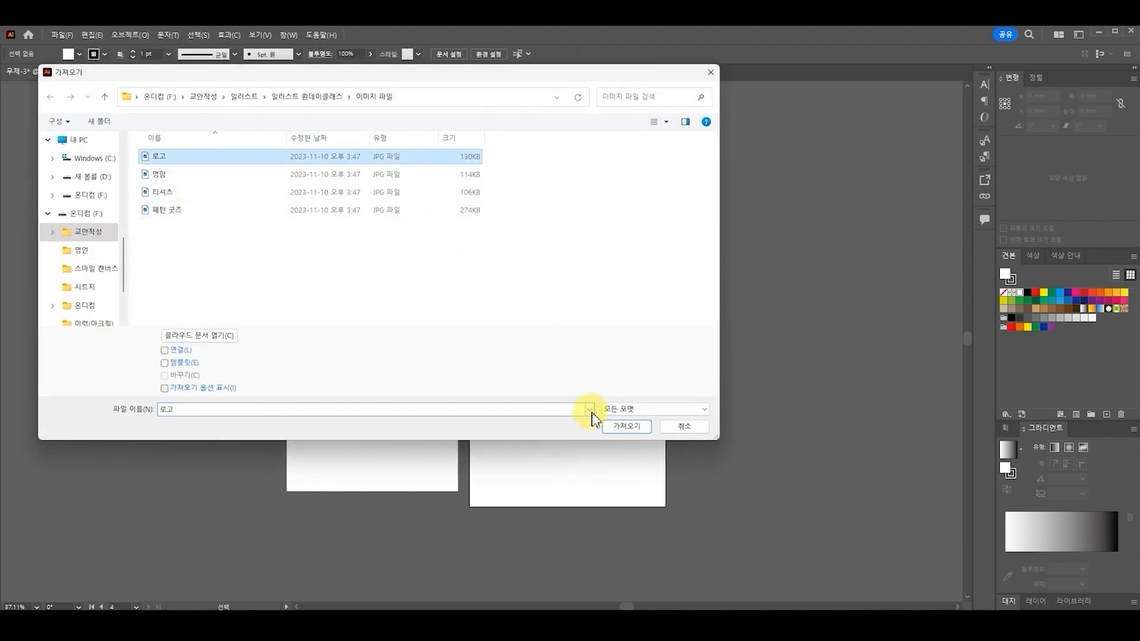
left_click(164, 351)
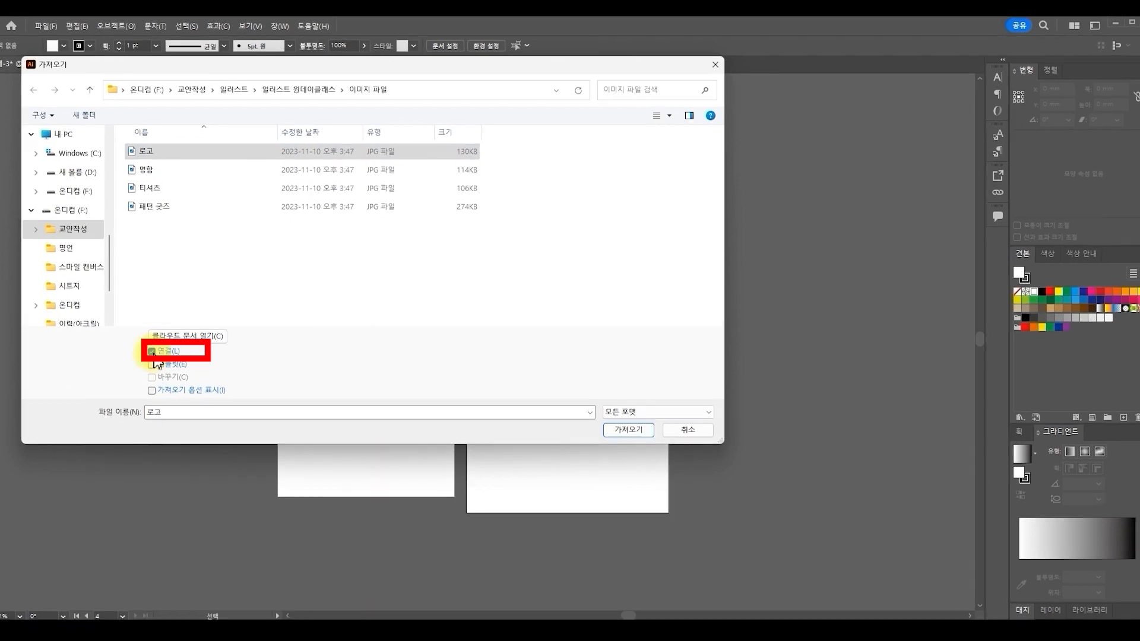
left_click(626, 430)
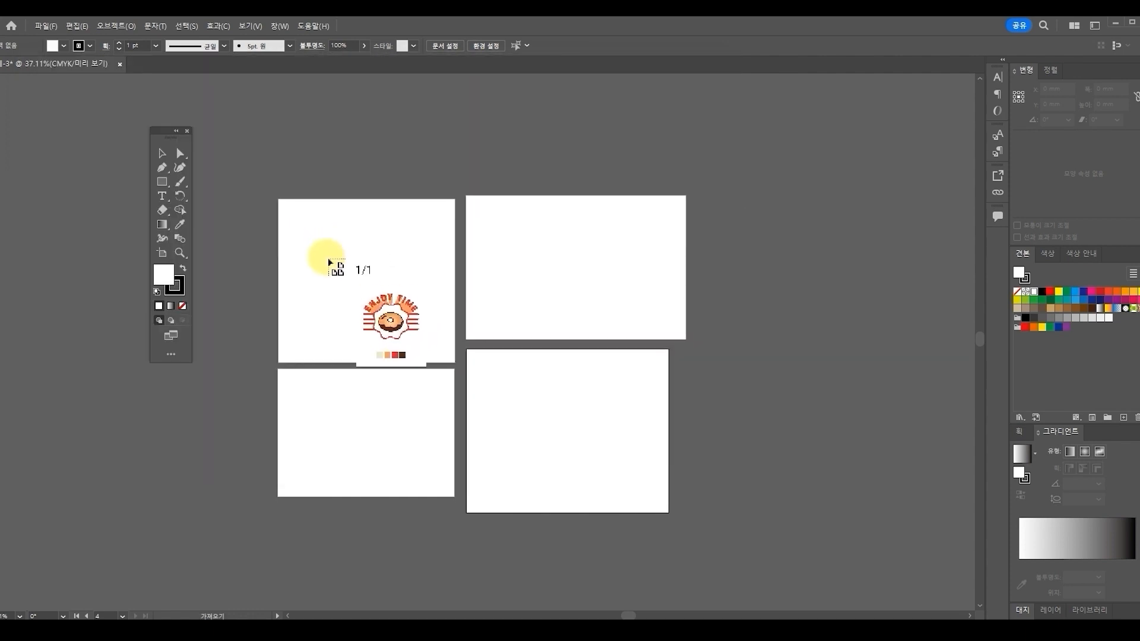
left_click(327, 258)
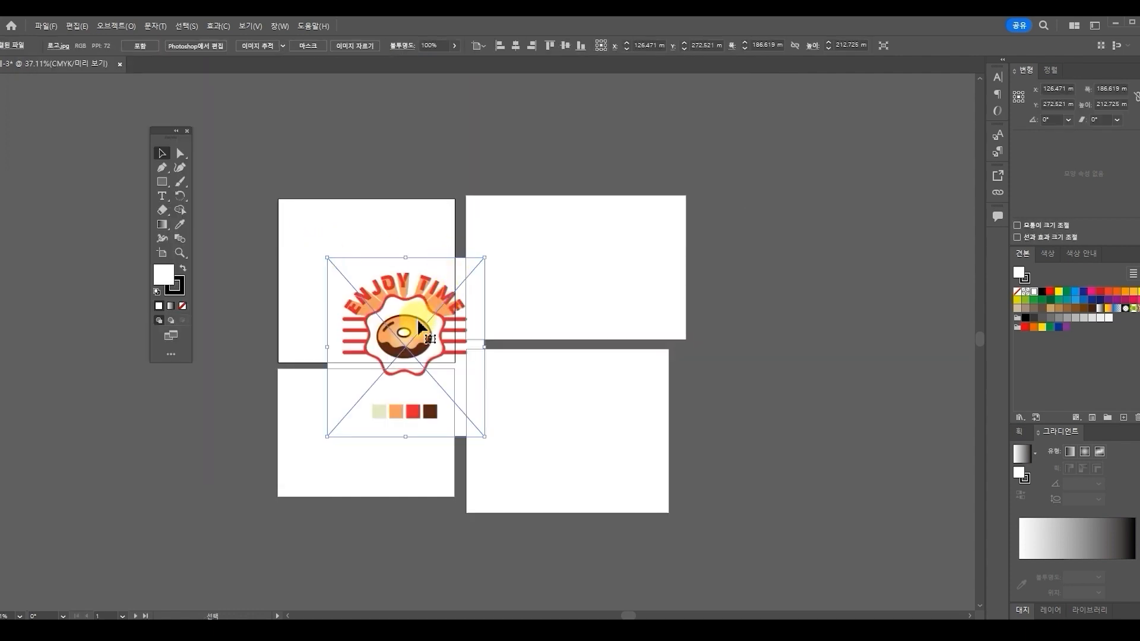
left_click_drag(417, 318, 383, 268)
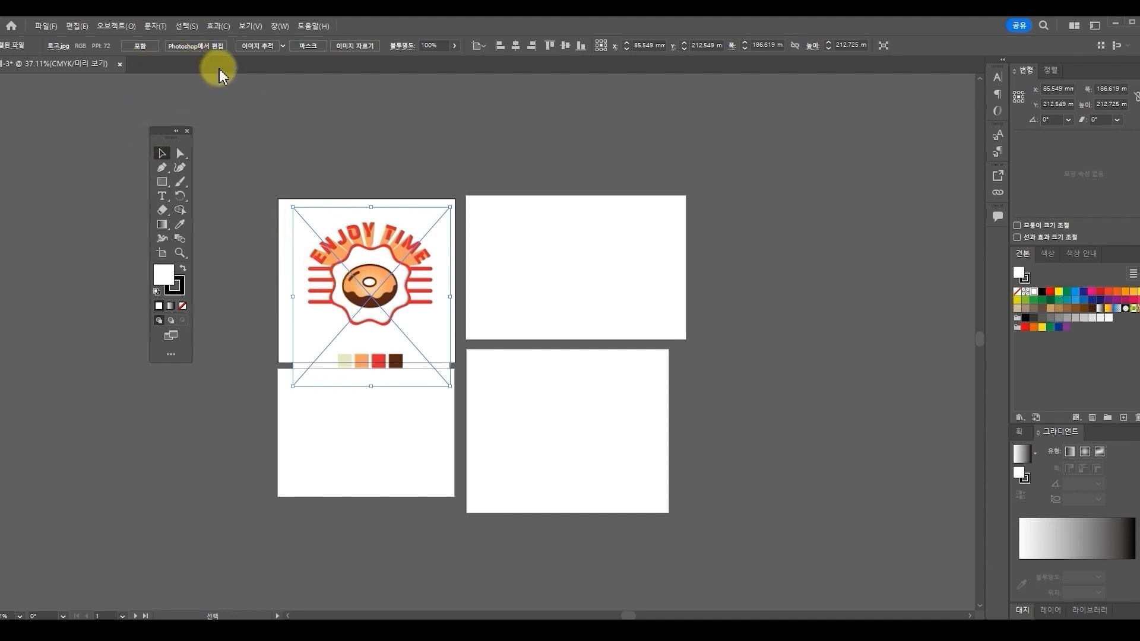
left_click(48, 26)
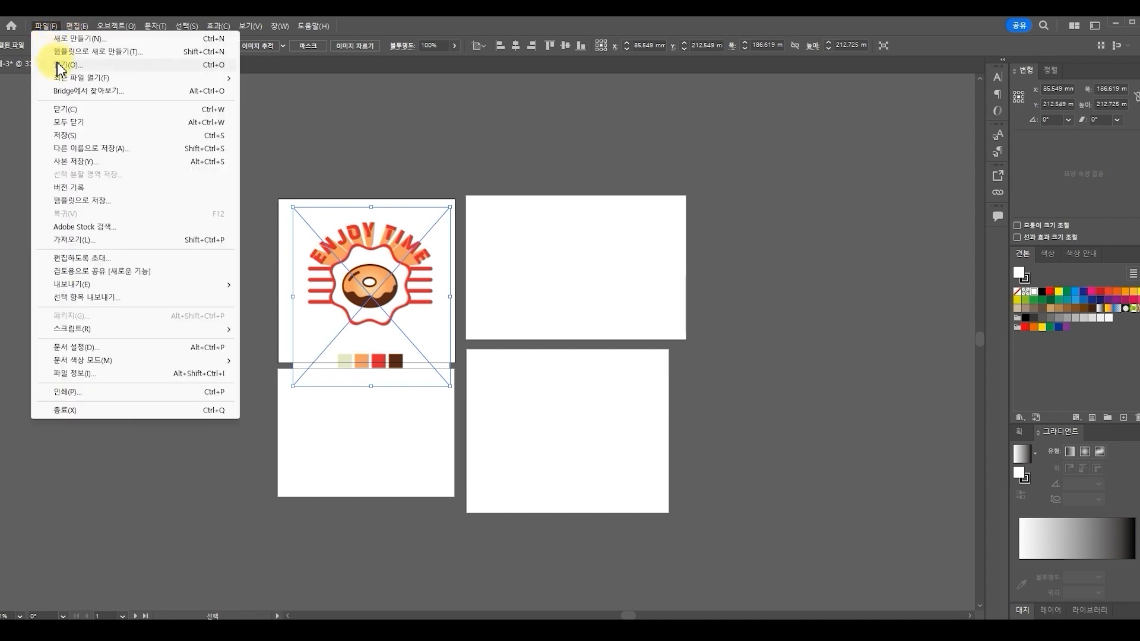
left_click(254, 113)
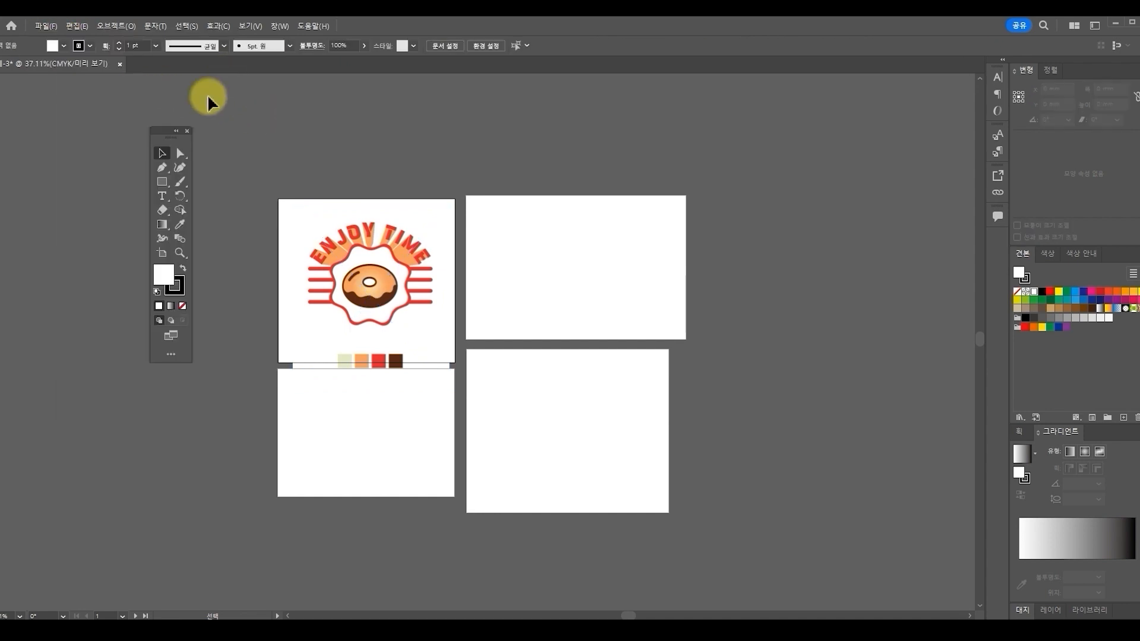
left_click(45, 26)
left_click(338, 183)
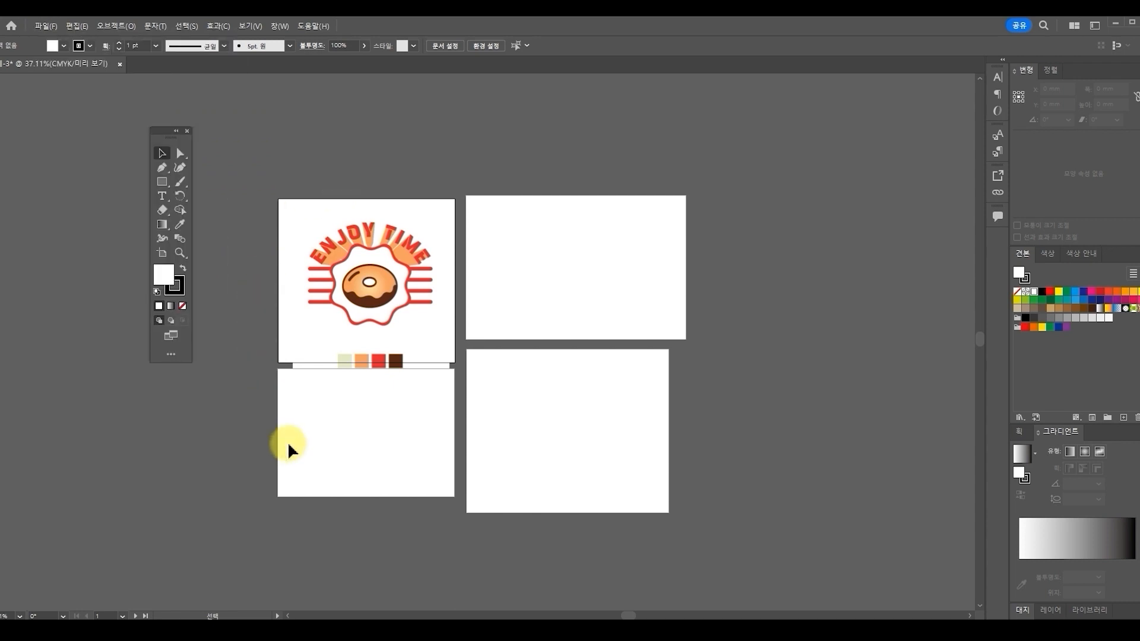
Step: Scale the linked logo image down to about 156 × 177 mm, position it inside the upper-left artboard, and deselect it
left_click(364, 263)
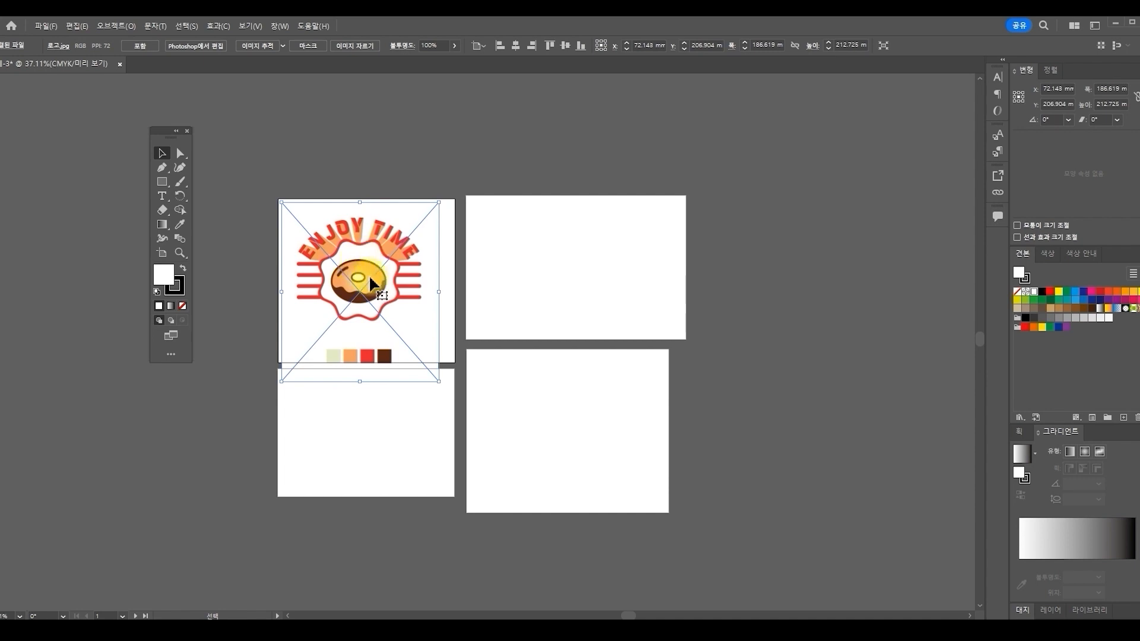
left_click_drag(371, 283, 376, 285)
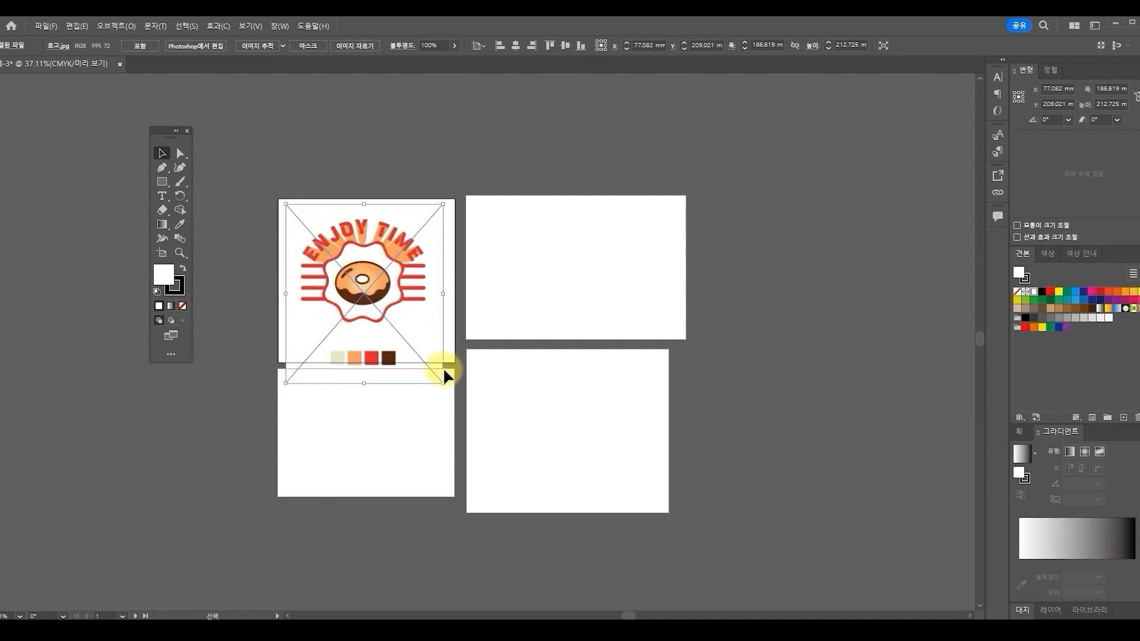
mouse_move(393, 300)
left_mouse_down()
mouse_move(388, 313)
mouse_move(397, 294)
left_mouse_up()
left_click_drag(447, 198, 421, 228)
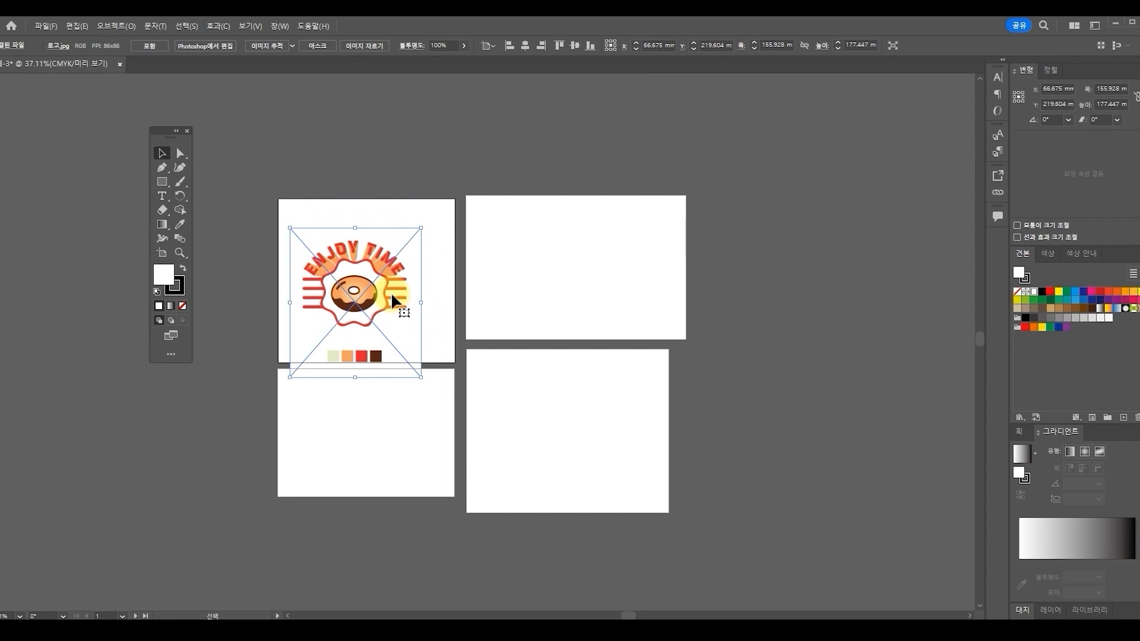
left_click_drag(392, 296, 401, 277)
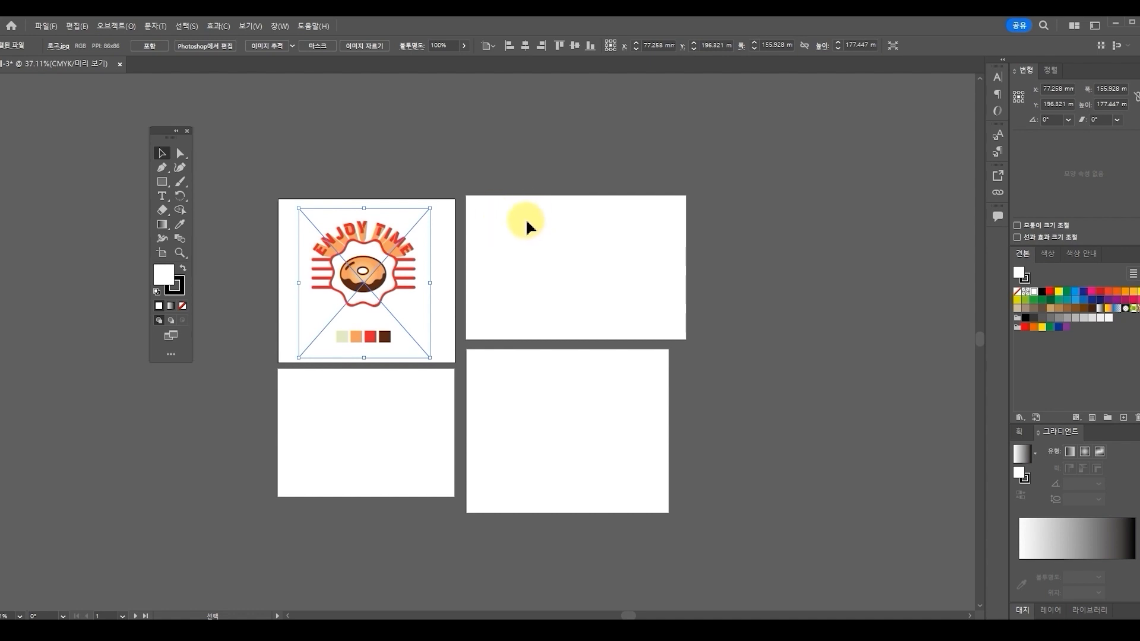
left_click(507, 340)
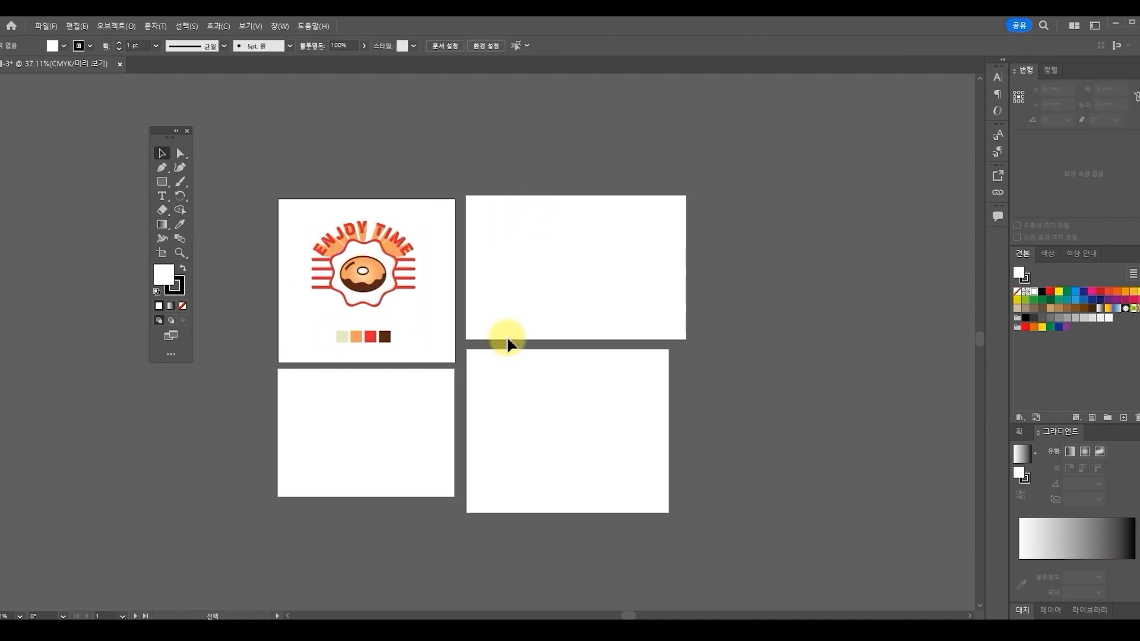
Step: Select the linked logo image on the upper-left artboard and delete it
left_click(402, 288)
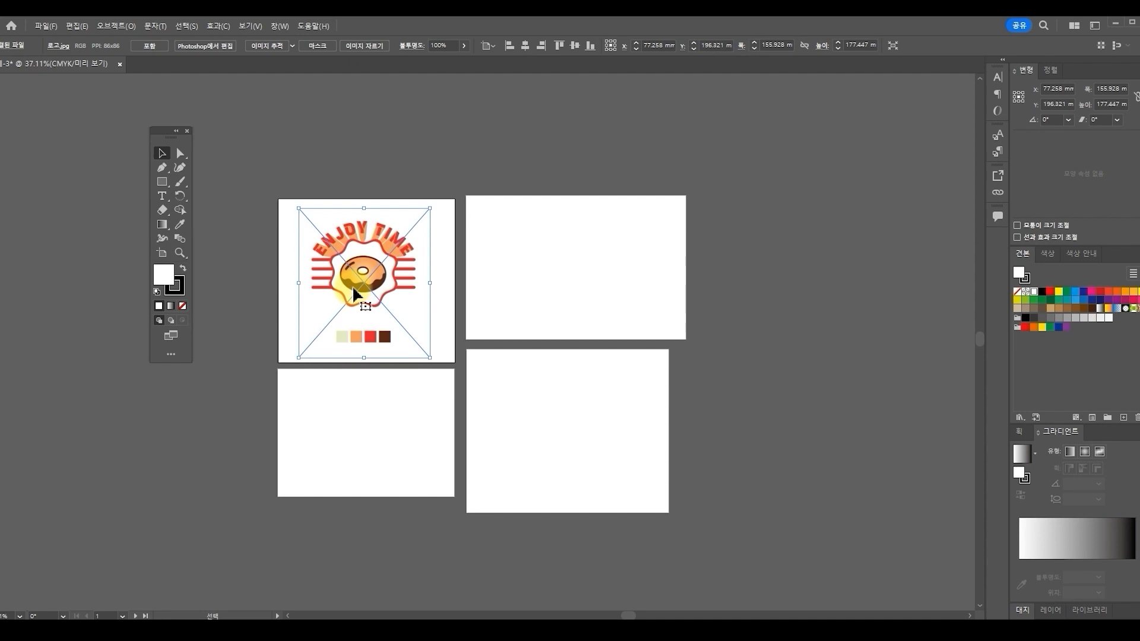
scroll(391, 221, "down", 1)
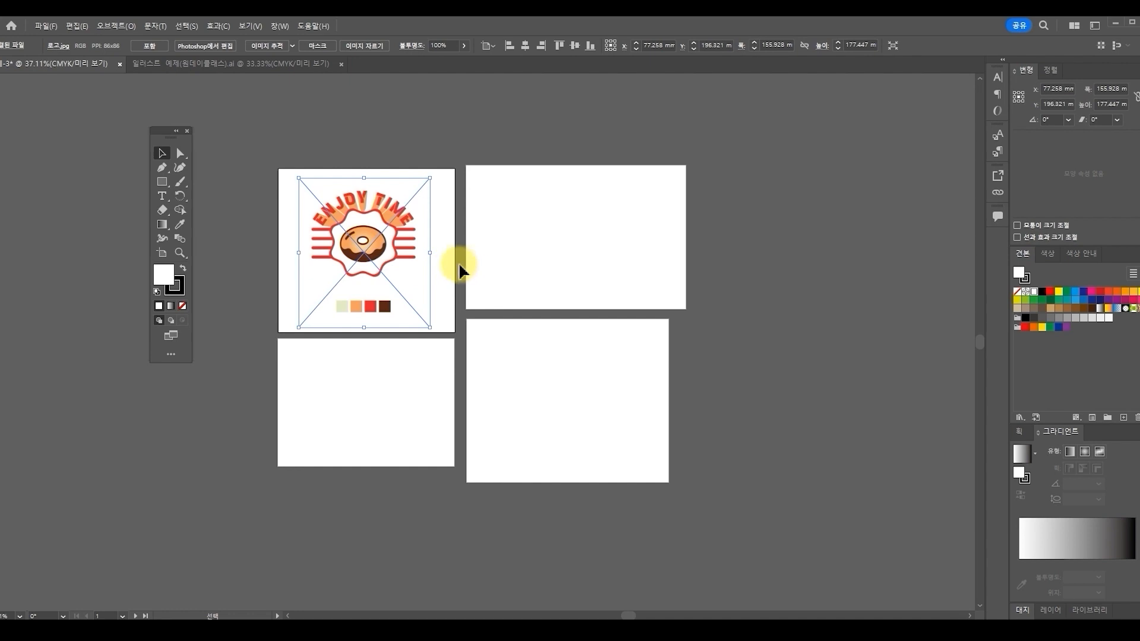
key("Delete")
Step: Place the 로고 JPG as an embedded image with the link option off, and position it on the upper-left artboard
left_click(49, 28)
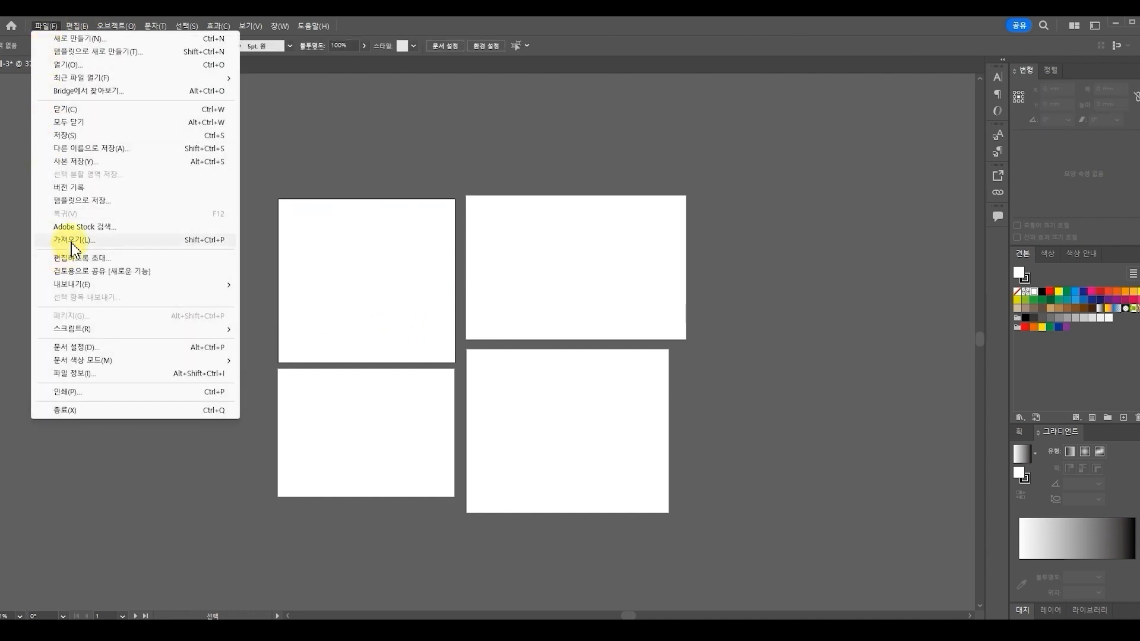
left_click(65, 240)
left_click(161, 153)
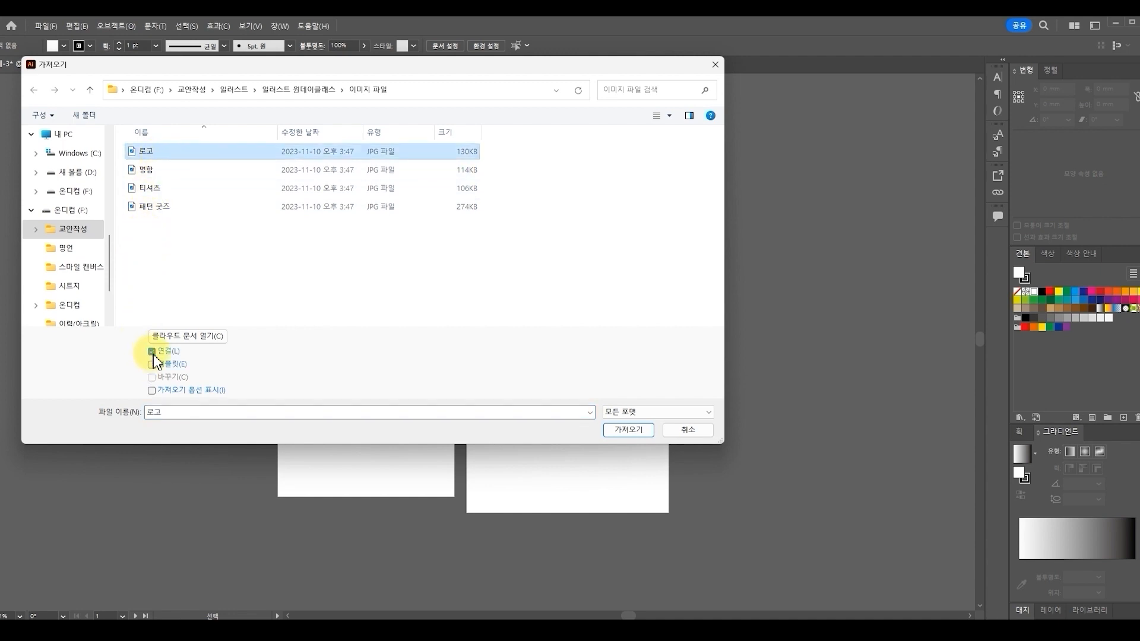
left_click(152, 353)
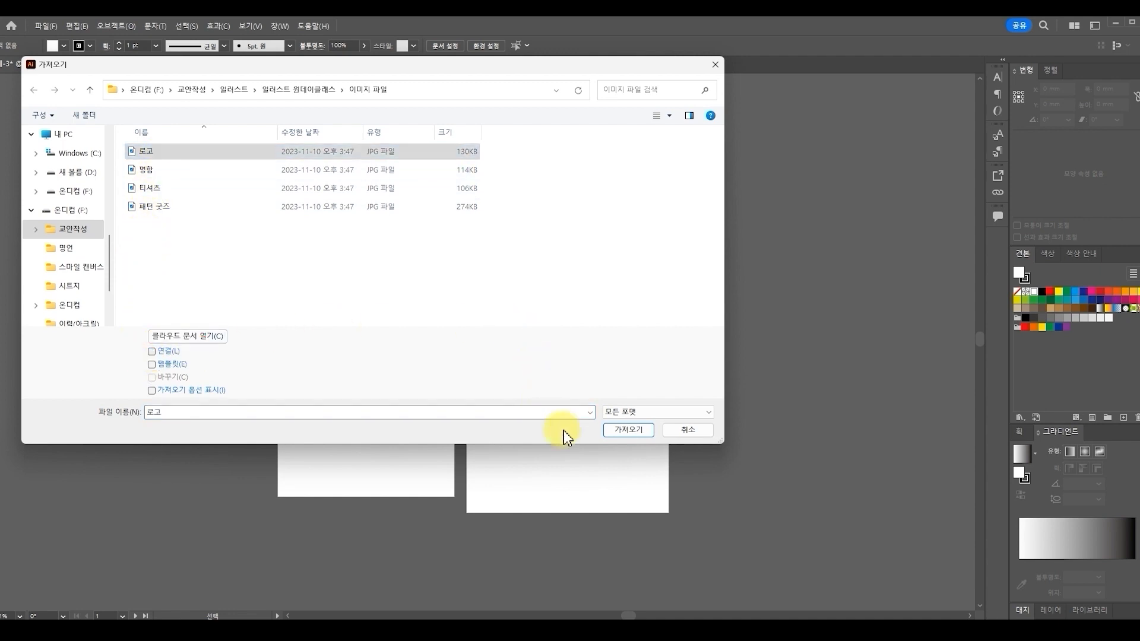
left_click(631, 433)
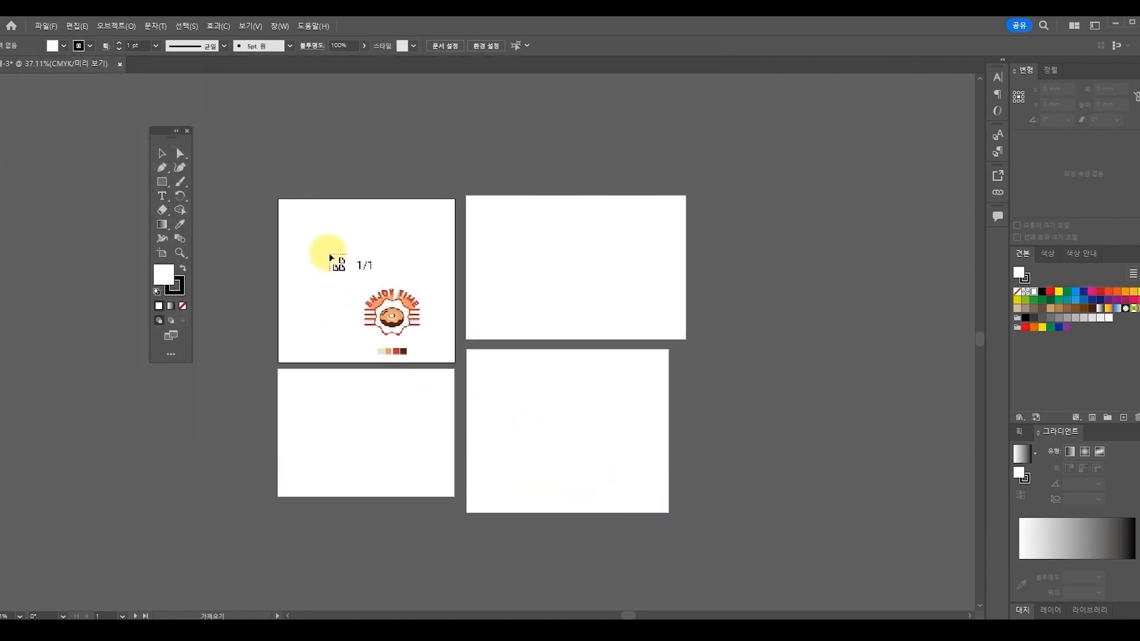
left_click(319, 240)
left_click_drag(414, 321, 395, 280)
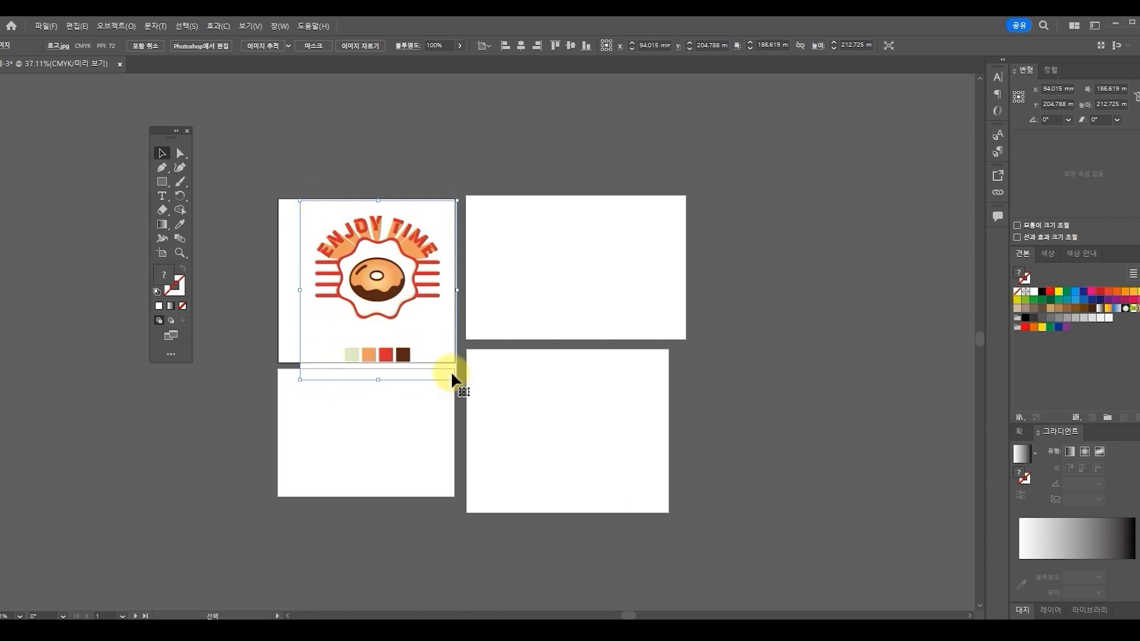
left_click_drag(380, 272, 366, 277)
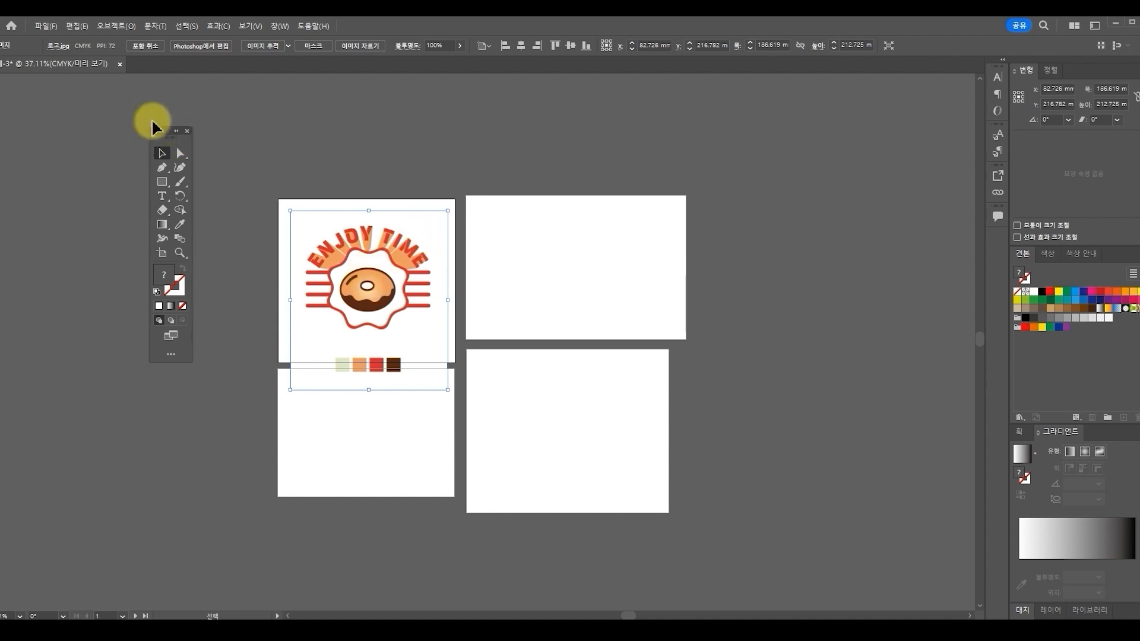
left_click(231, 153)
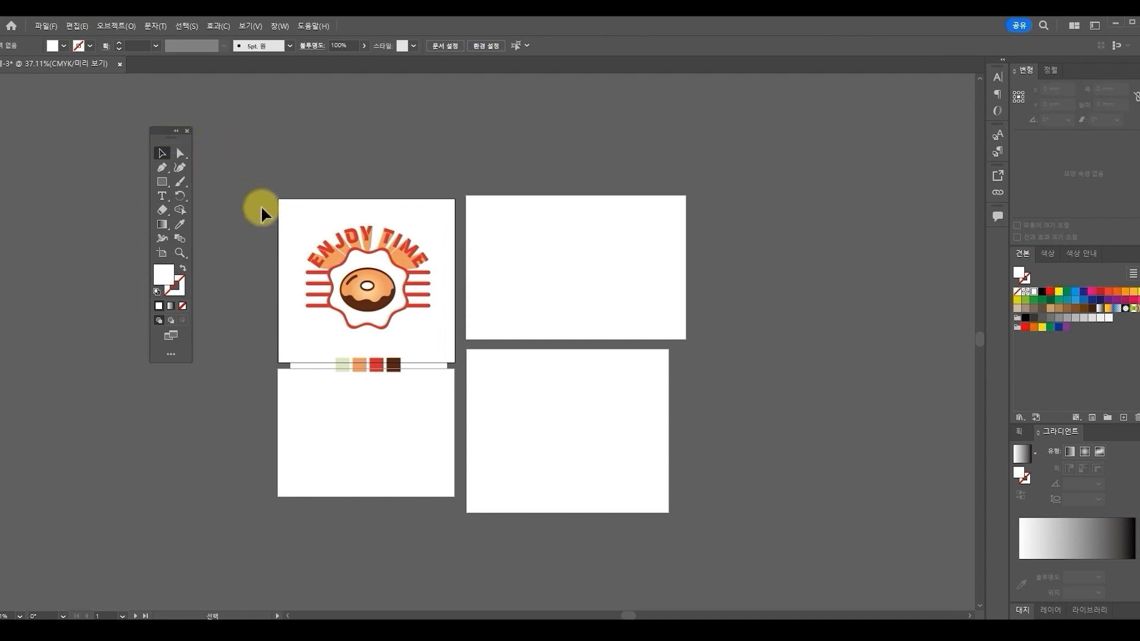
left_click_drag(370, 299, 394, 288)
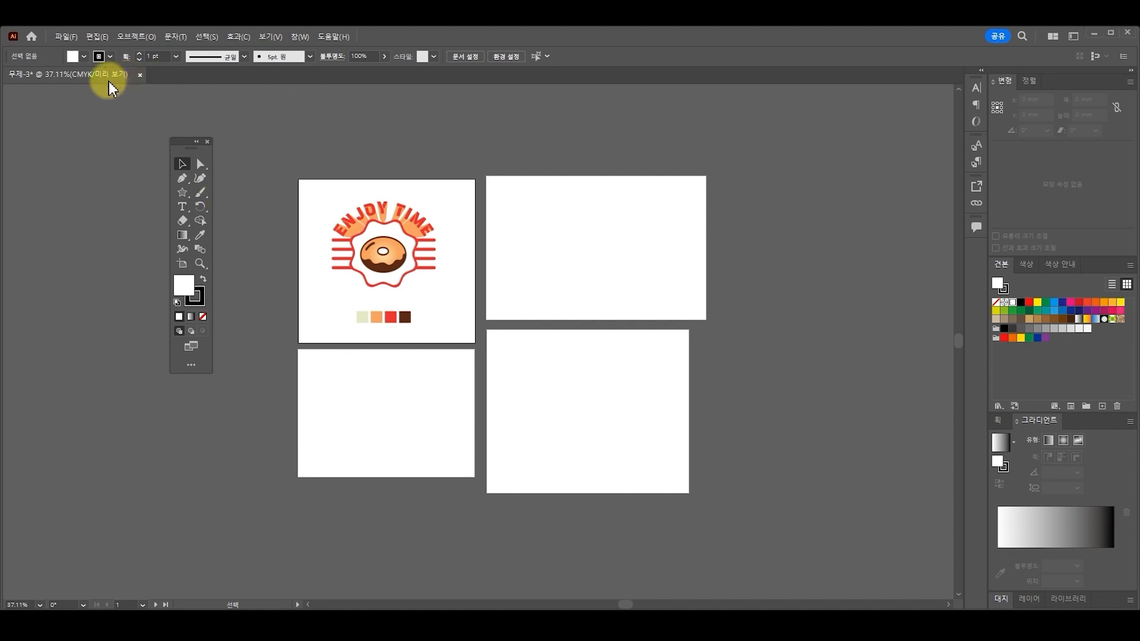
Step: Close the four-artboard document without saving and create a new A4 CMYK document, 210 × 297 mm, with 1 artboard
left_click(140, 74)
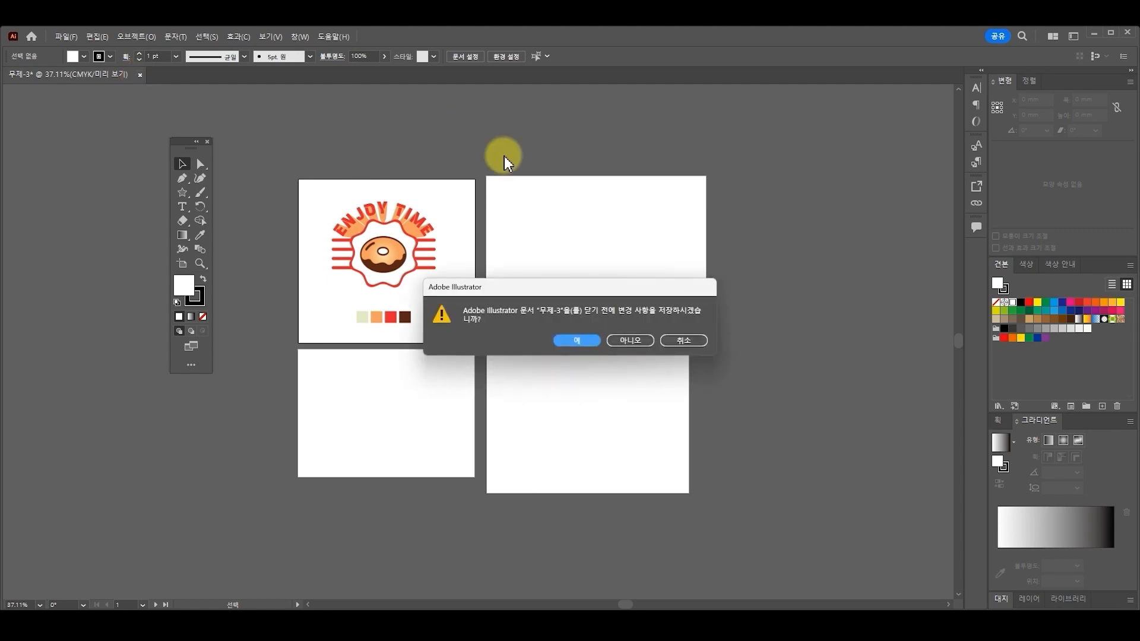
left_click(624, 340)
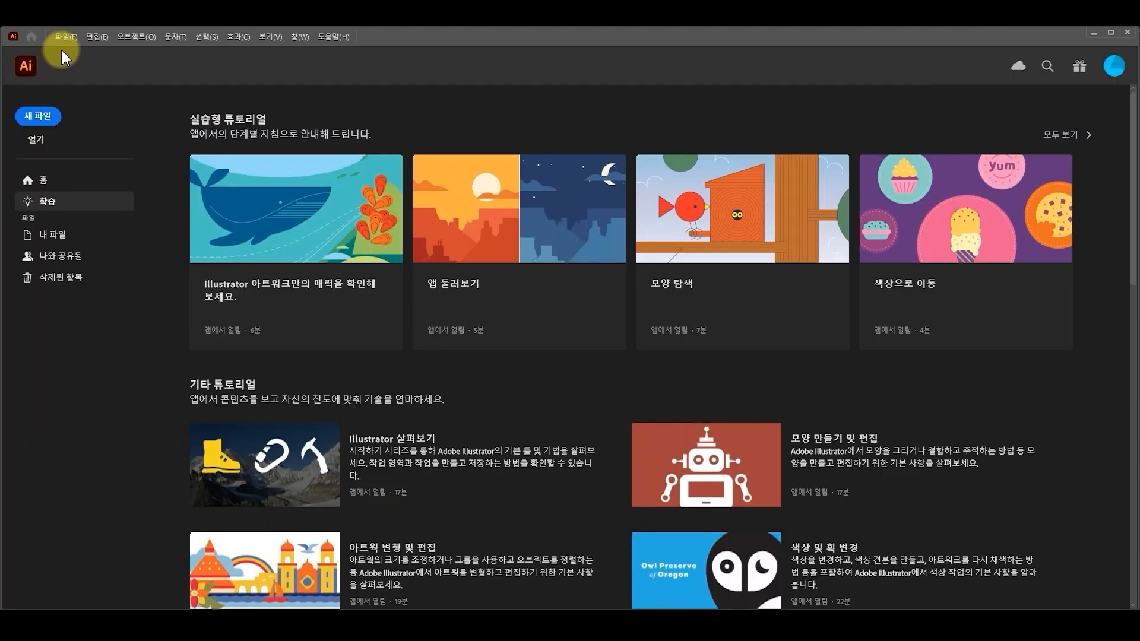
left_click(41, 124)
left_click(492, 248)
left_click(397, 232)
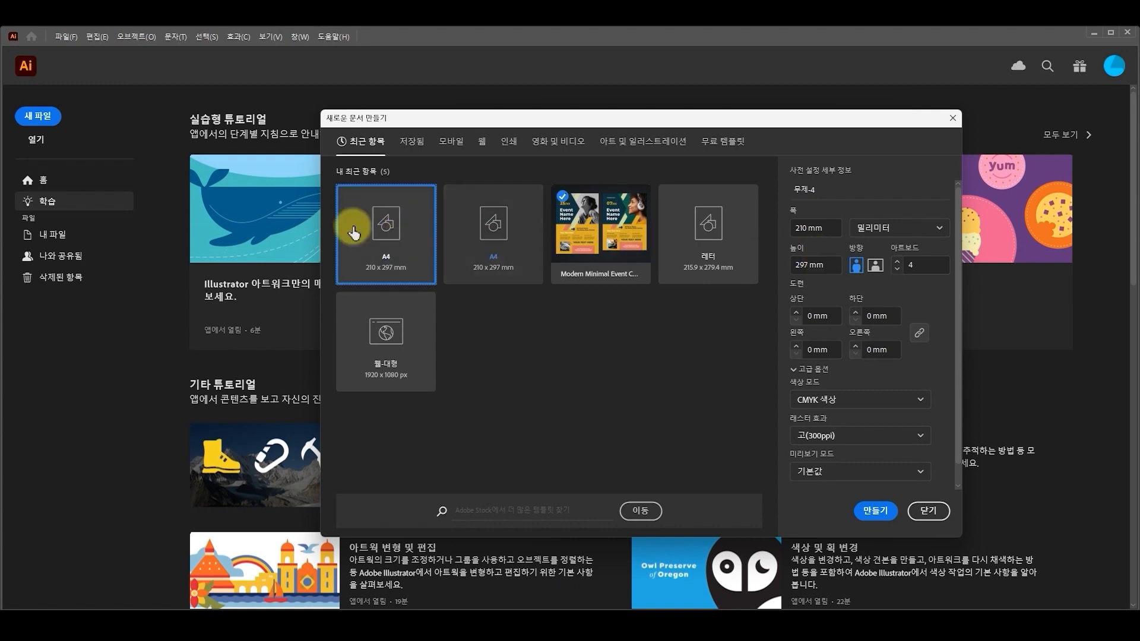
left_click(921, 264)
type("1")
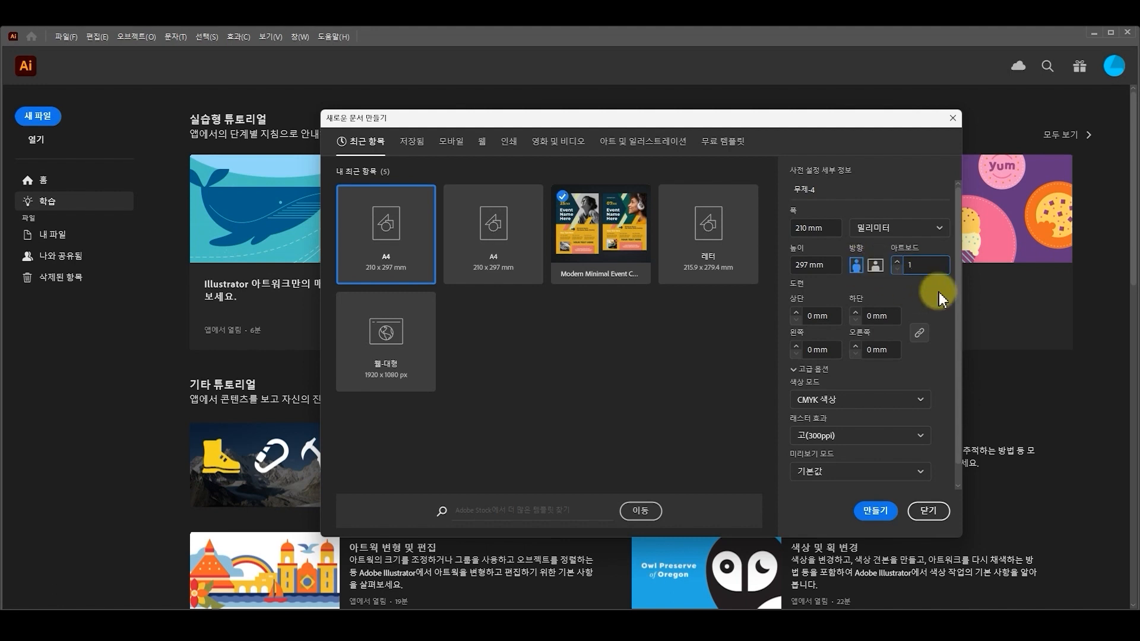
left_click(878, 515)
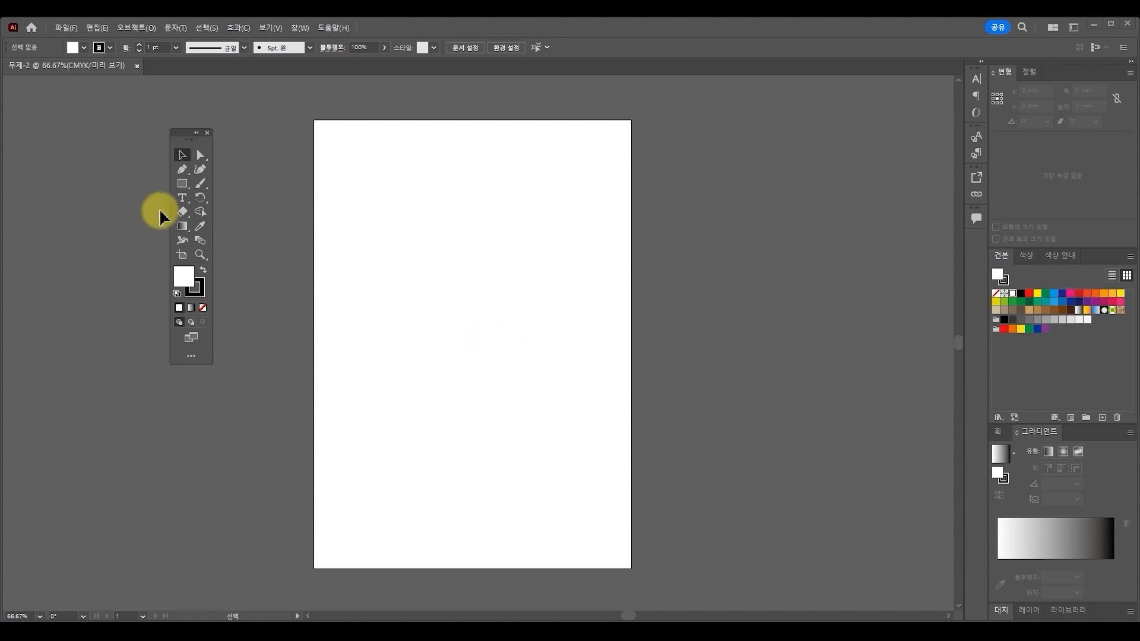
Step: Practice the Zoom tool on the blank artboard, zooming in to 300% and back out to 66.67%
left_click(200, 255)
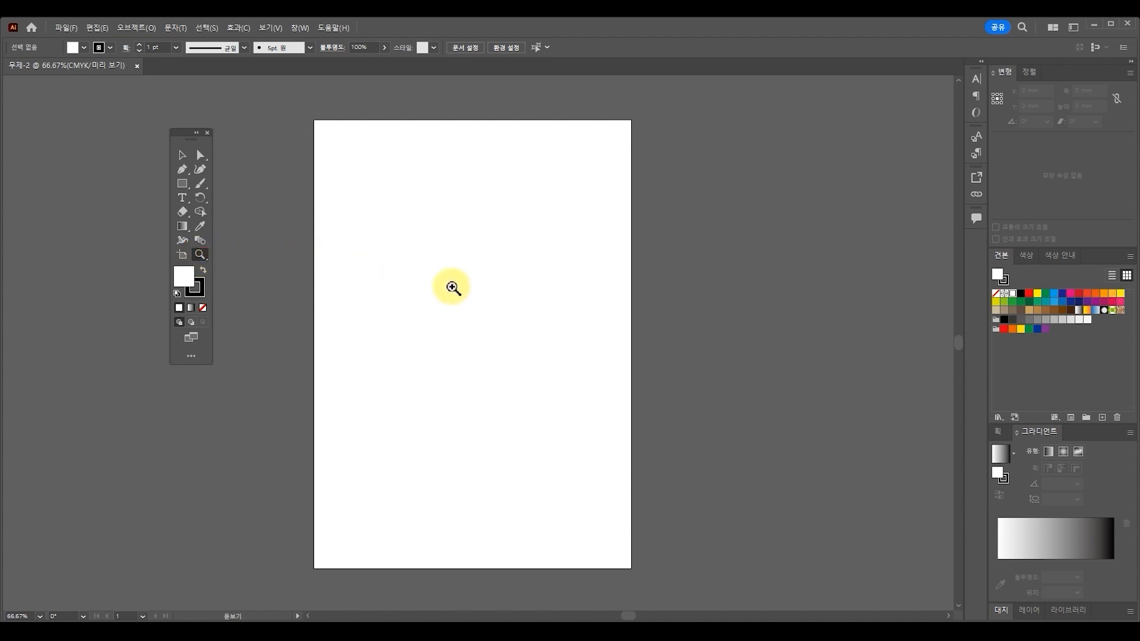
left_click(430, 305)
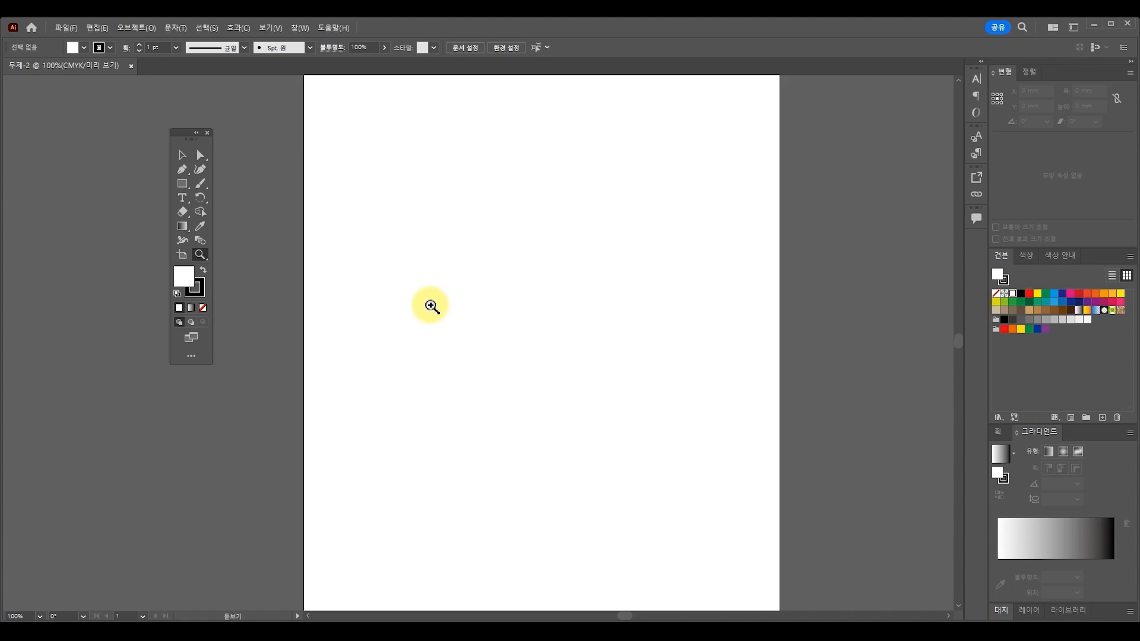
left_click(491, 308)
left_click(480, 293)
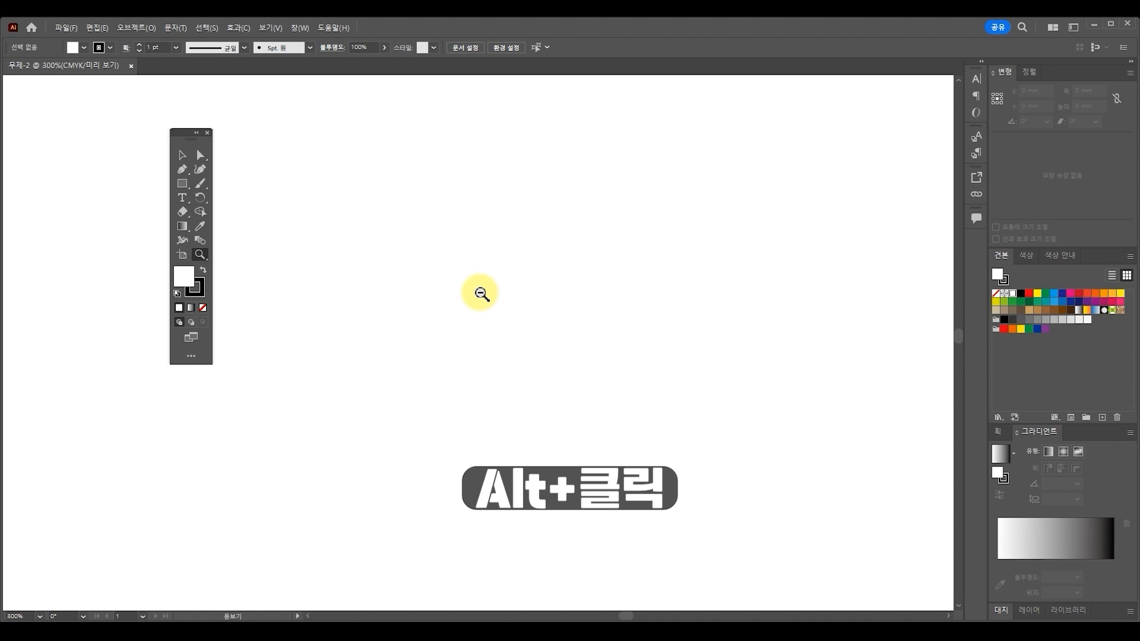
left_click(480, 293, "alt")
left_click(480, 293, "alt")
left_click(480, 293, "alt")
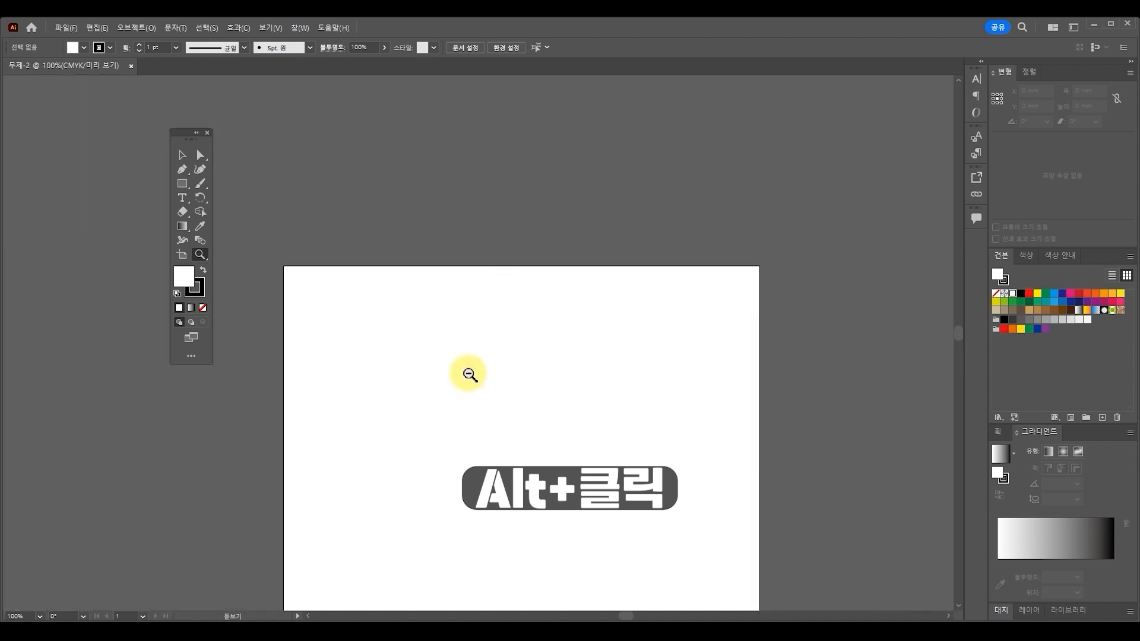
left_click_drag(470, 375, 469, 375)
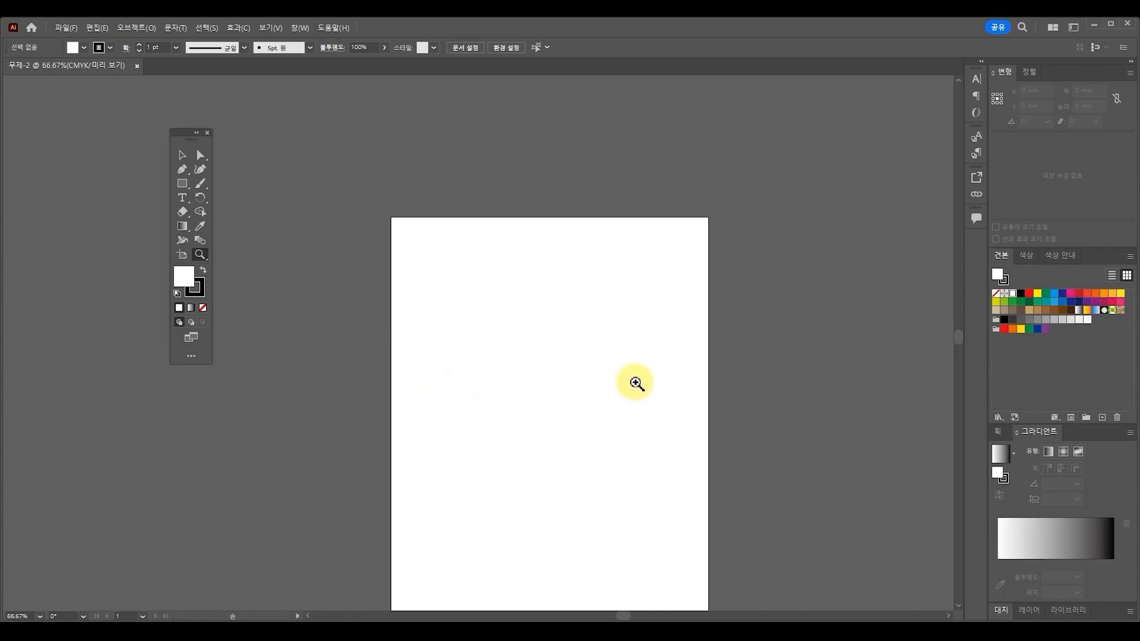
Step: Pan the canvas with the temporary Hand tool, zoom in and out once more, and center the artboard in view
key("space")
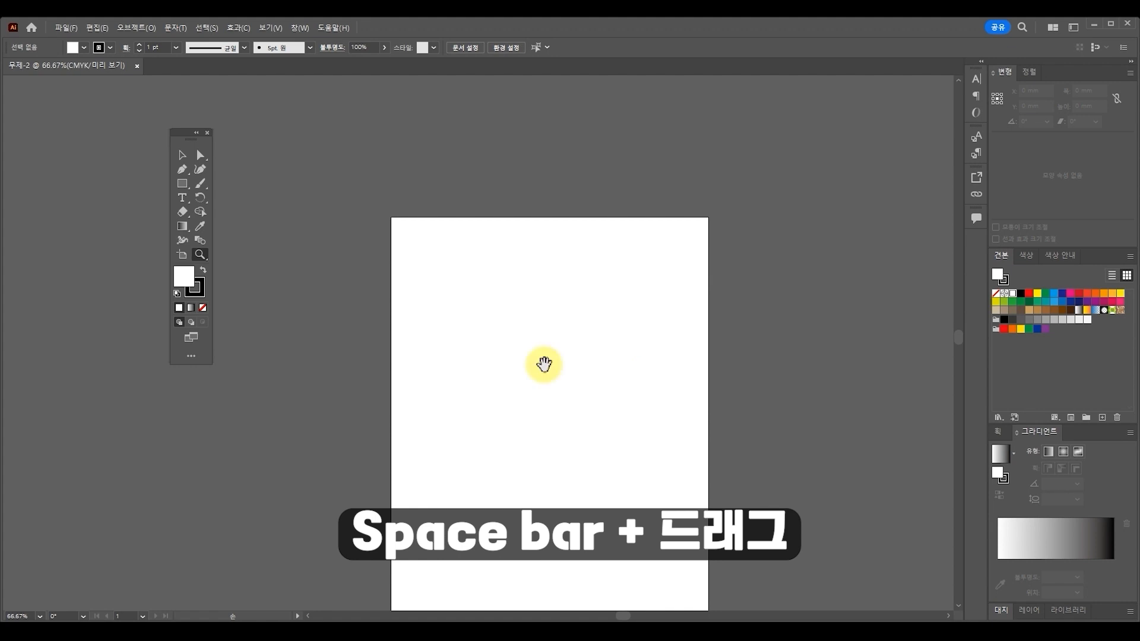
left_click_drag(543, 363, 514, 255)
left_click(504, 280)
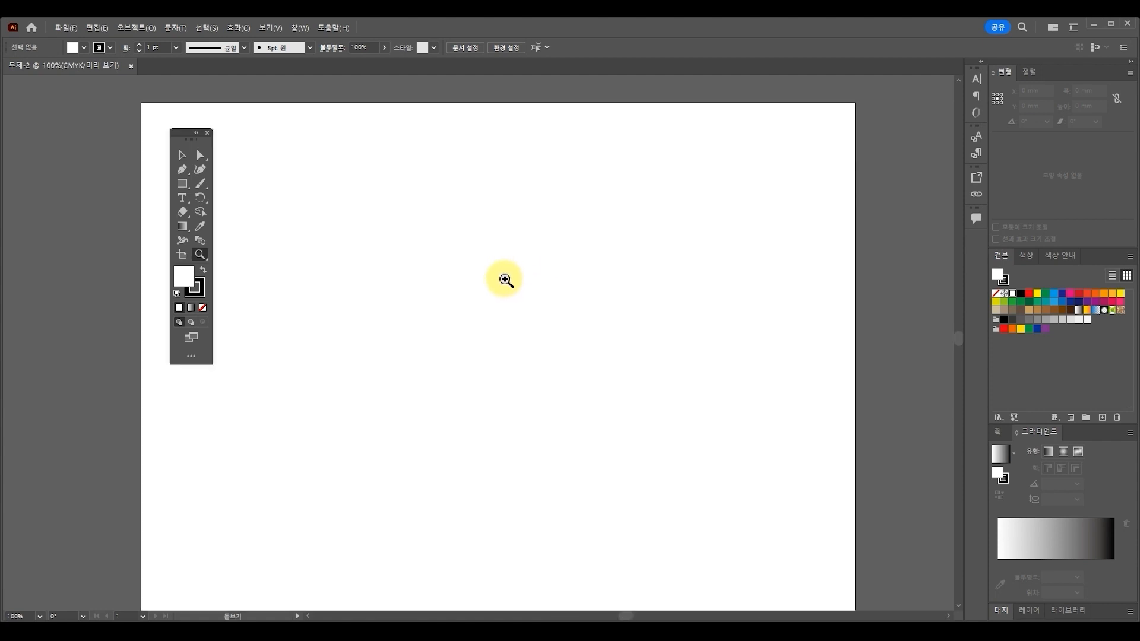
left_click(506, 279, "alt")
left_click_drag(504, 278, 542, 293)
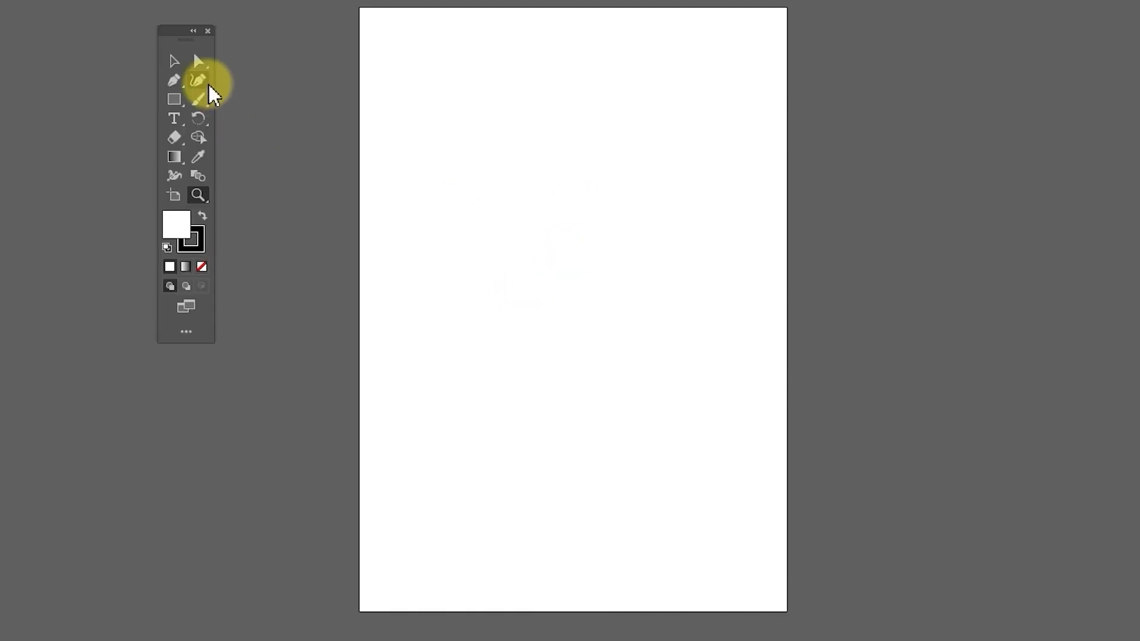
Step: Reposition the floating toolbar and switch it from the basic to the advanced (고급) tool set
left_click_drag(183, 131, 178, 142)
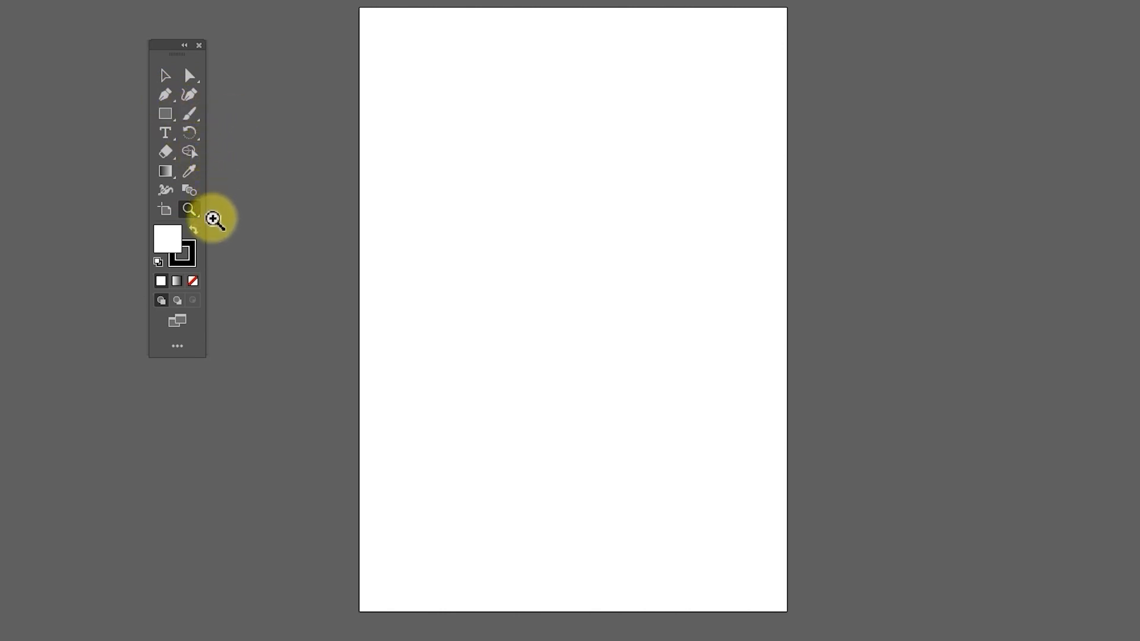
left_click(177, 346)
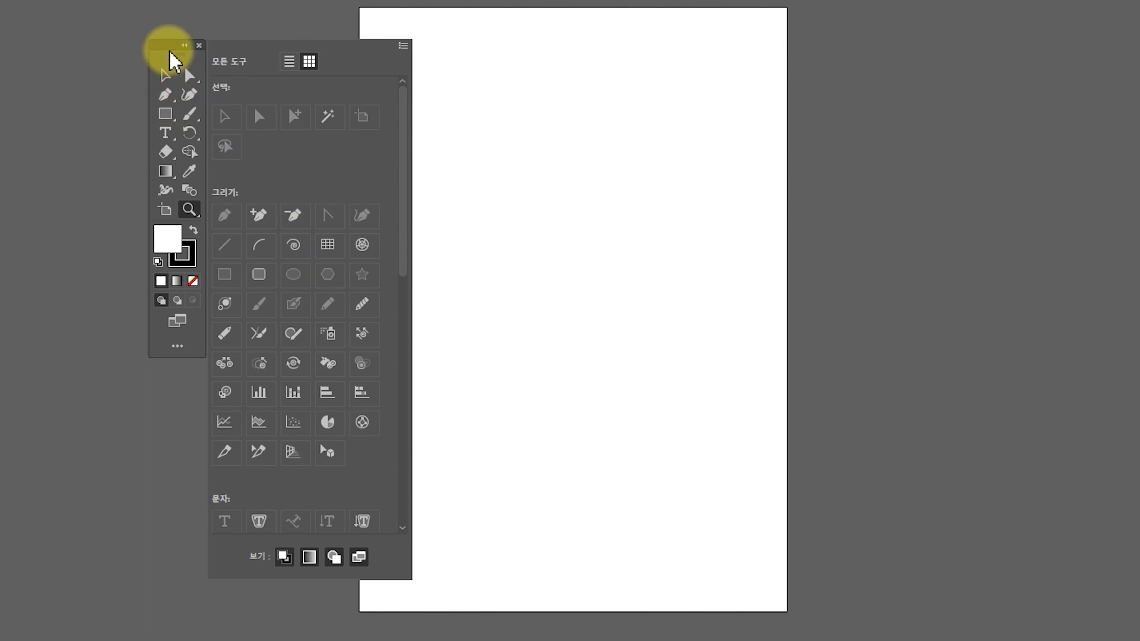
left_click(171, 52)
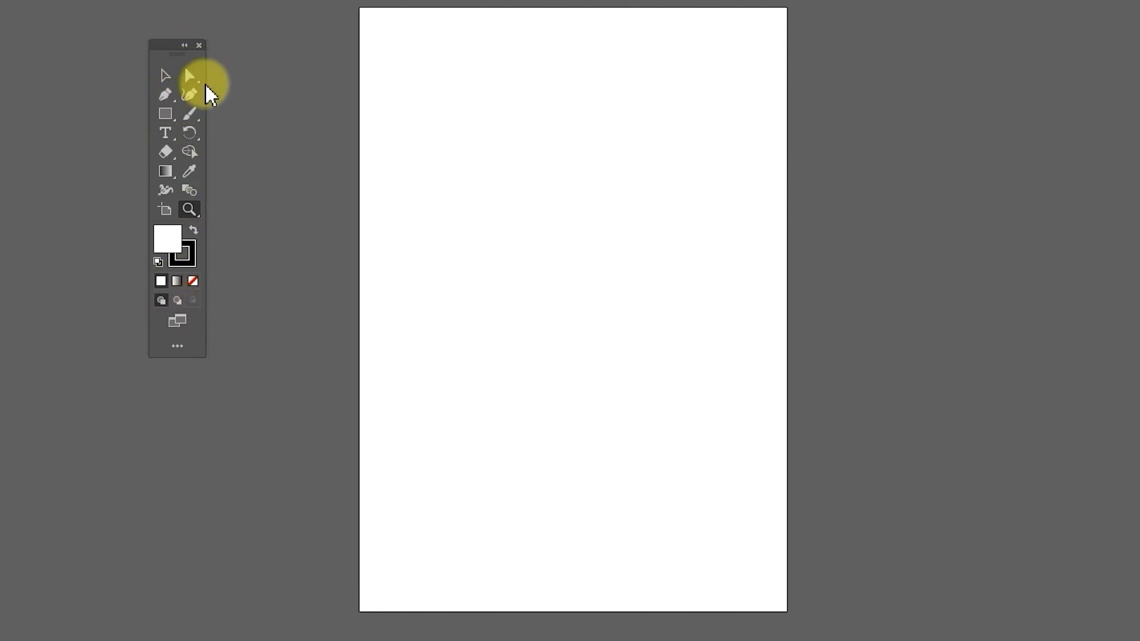
left_click(180, 359)
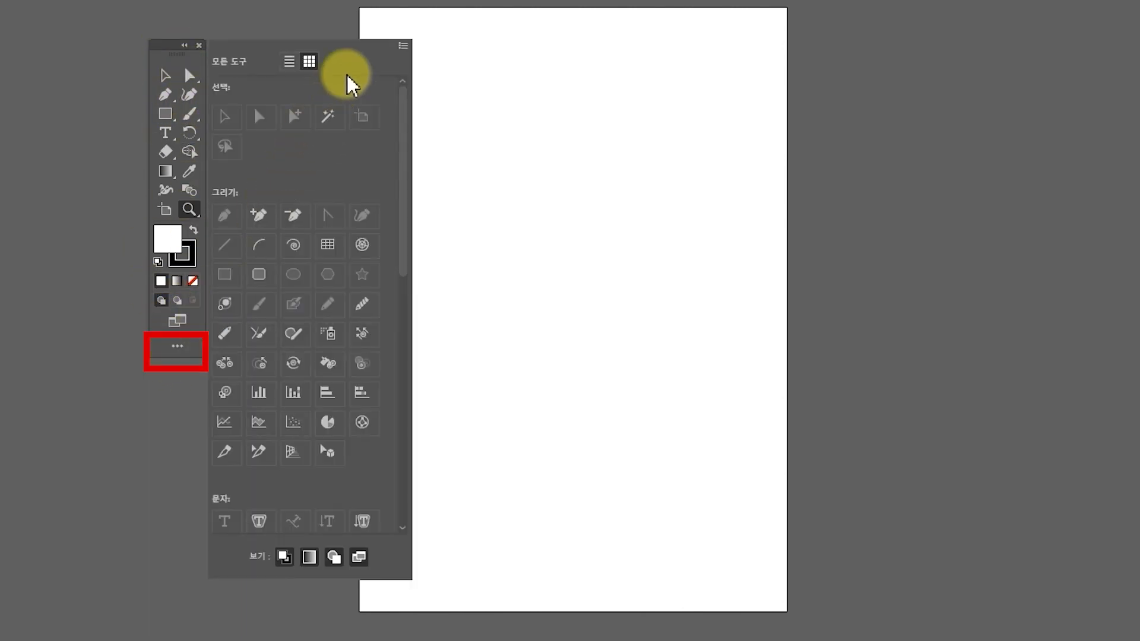
left_click(405, 49)
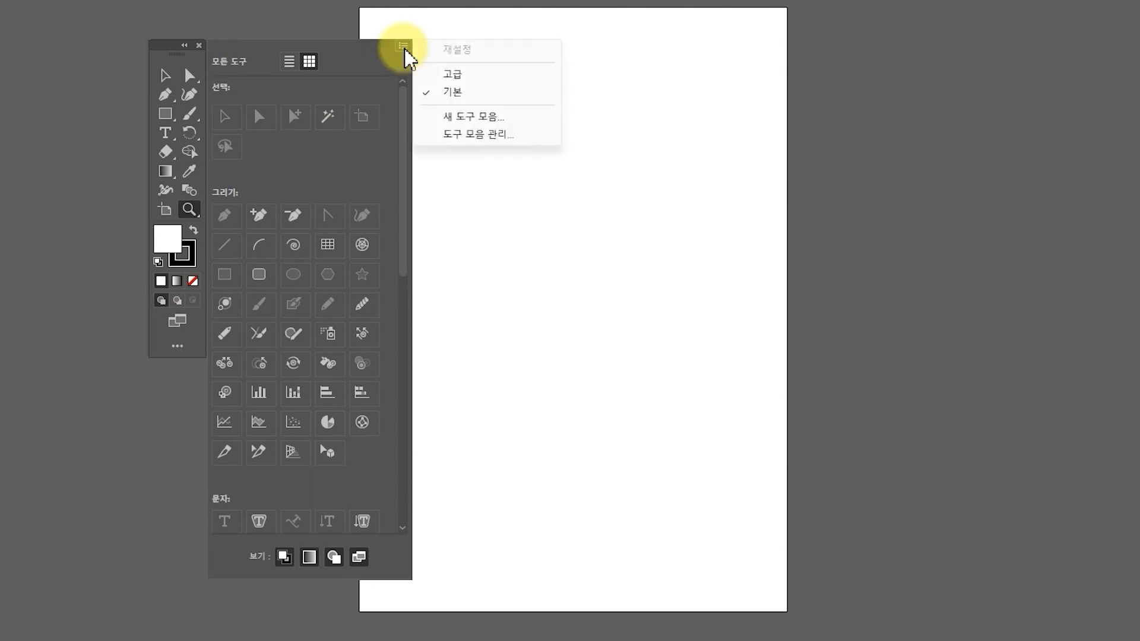
left_click(439, 75)
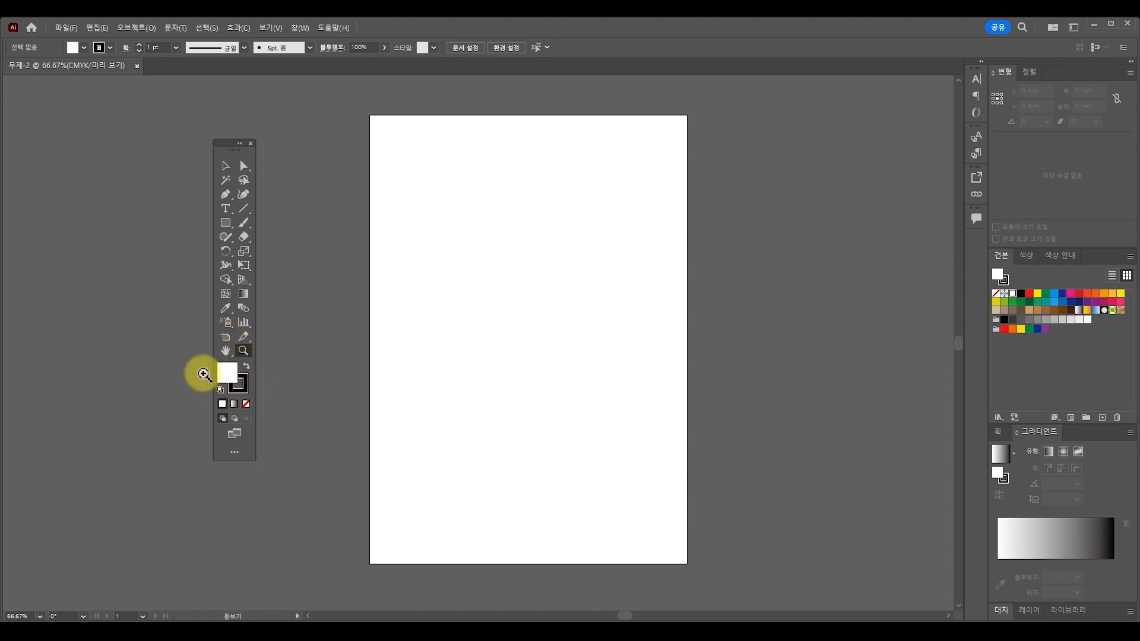
Step: Set the fill color to the muted red AF5454 with the Color Picker
left_click(237, 384)
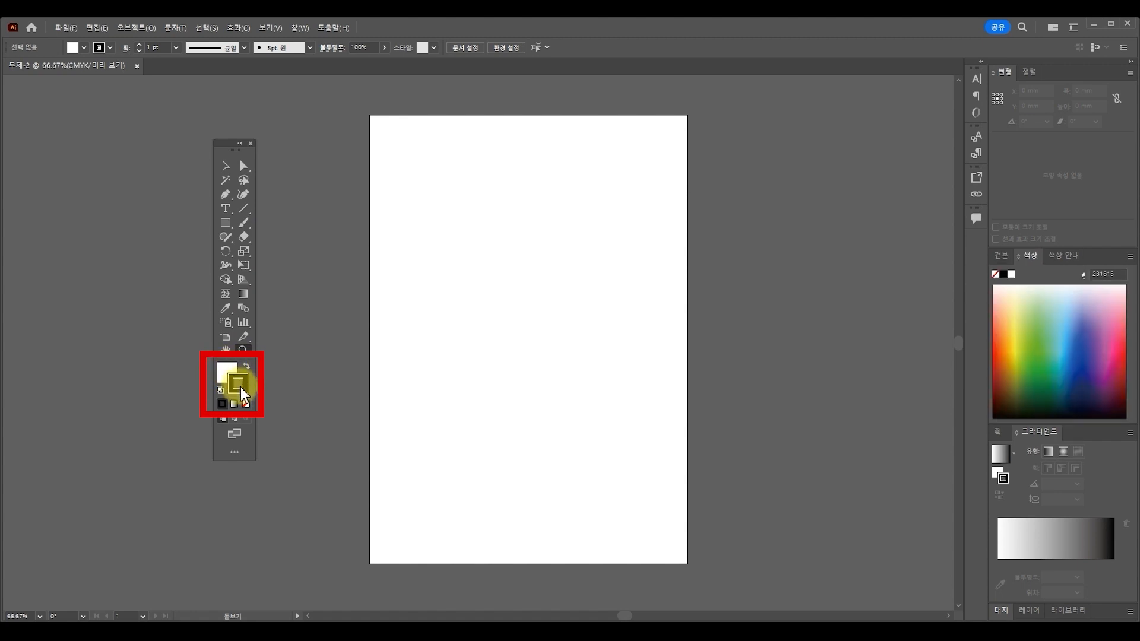
left_click(228, 373)
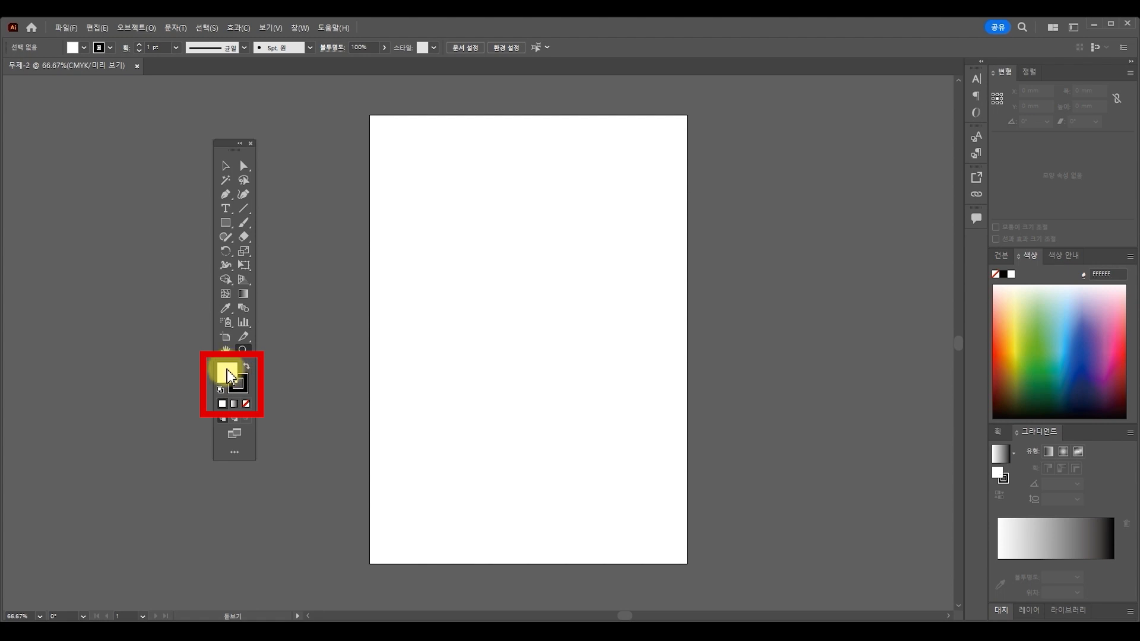
double_click(227, 375)
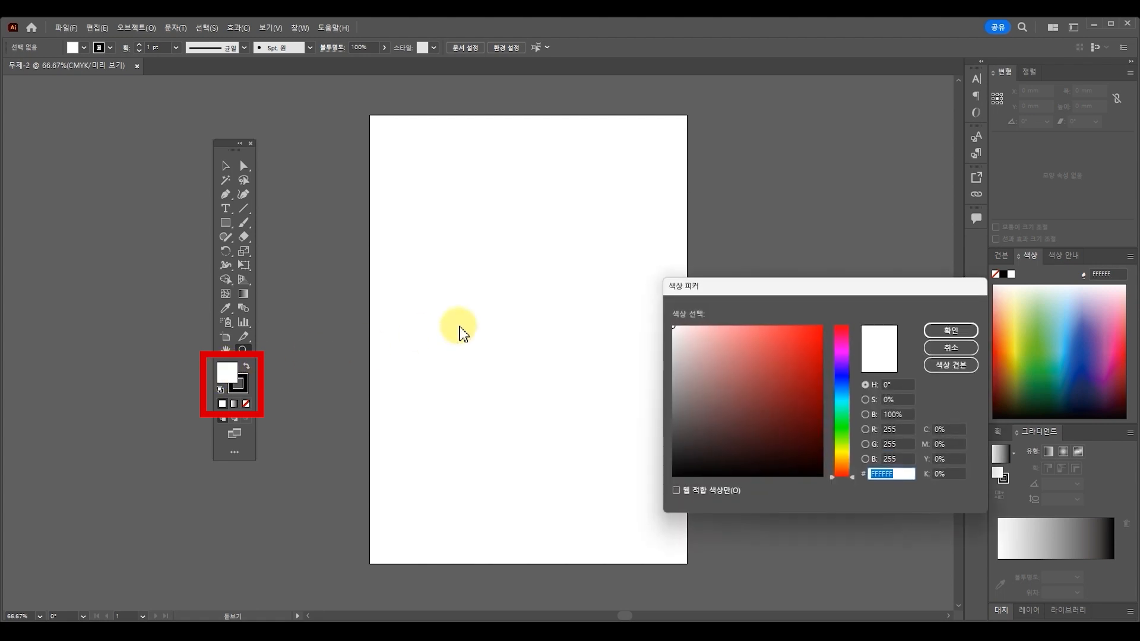
left_click_drag(686, 291, 389, 282)
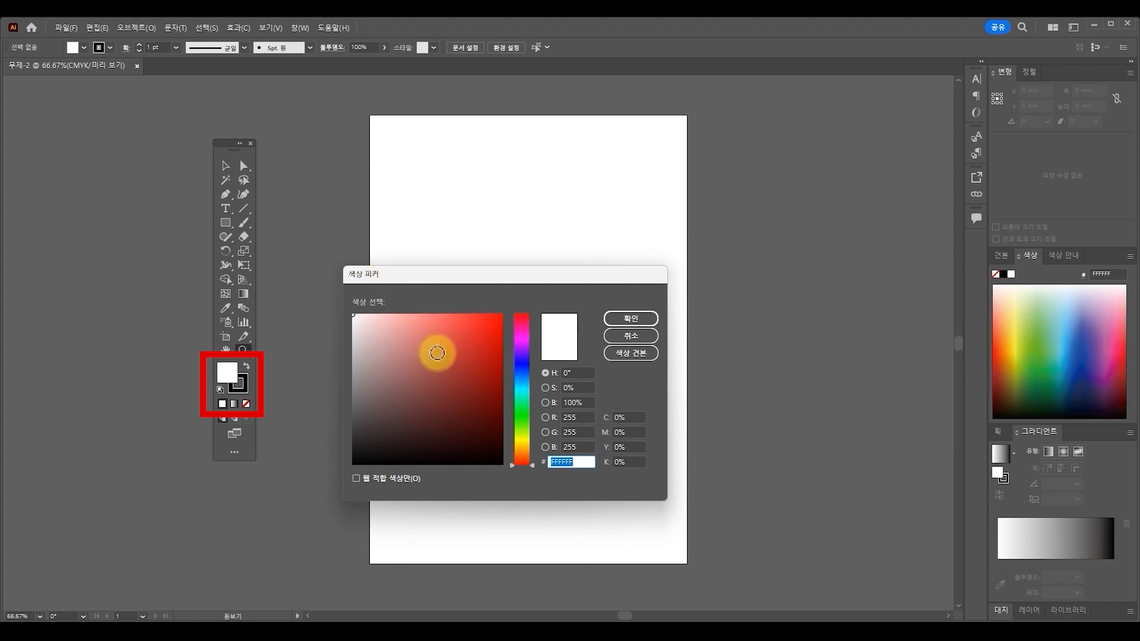
left_click(432, 385)
left_click(461, 407)
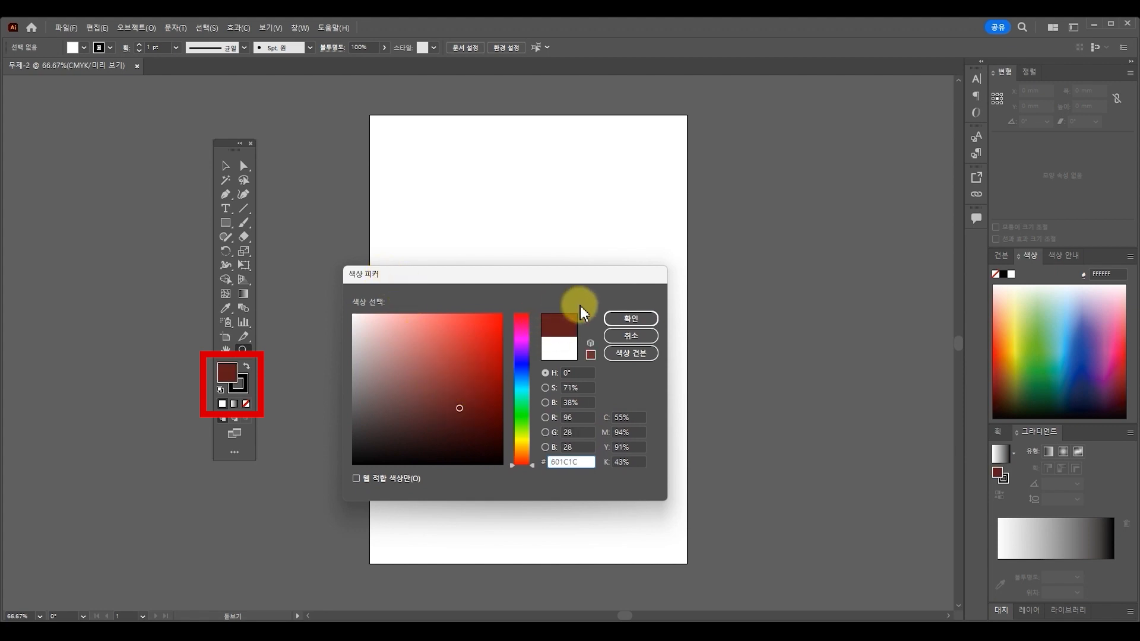
left_click(431, 361)
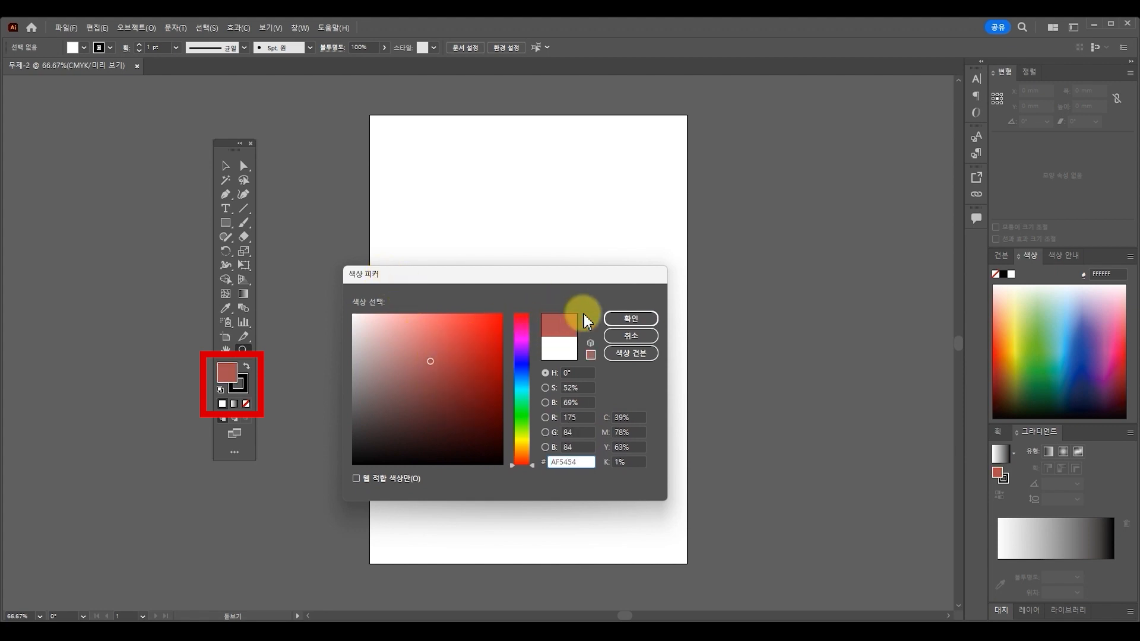
left_click(618, 320)
Step: Set the stroke color to the dark blue 1C2A7A with the Color Picker
left_click(229, 374)
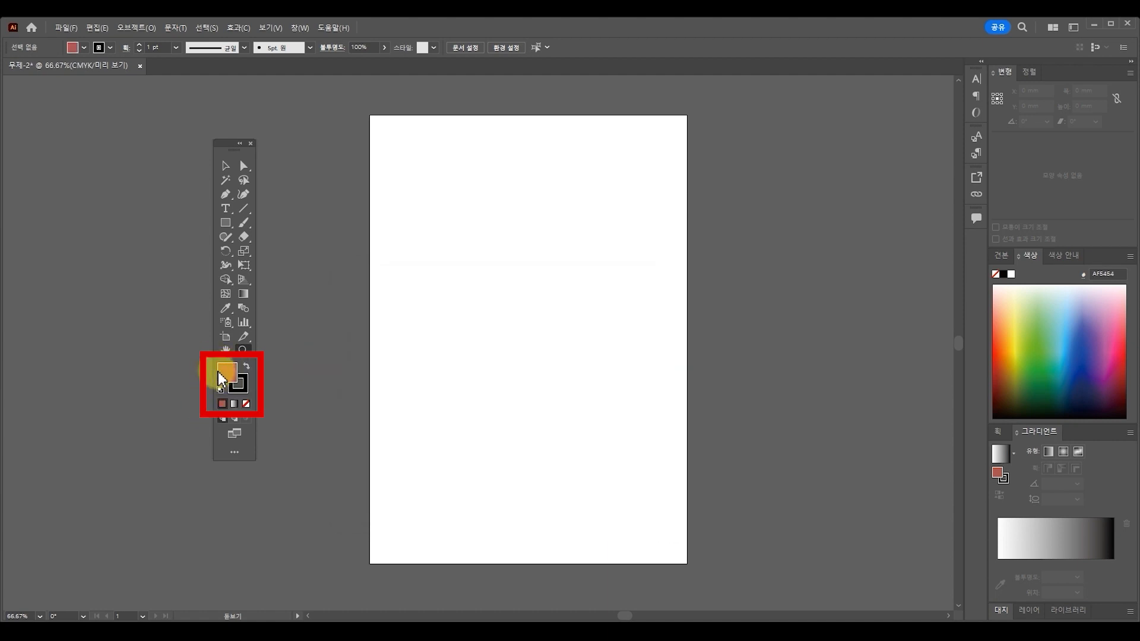
left_click(248, 389)
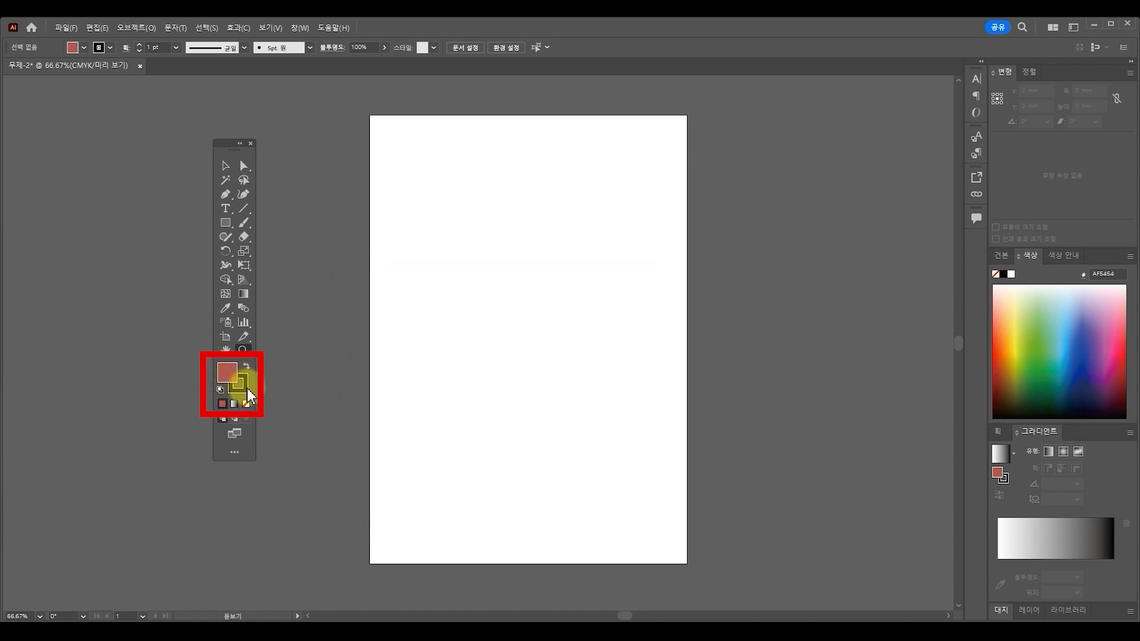
double_click(248, 389)
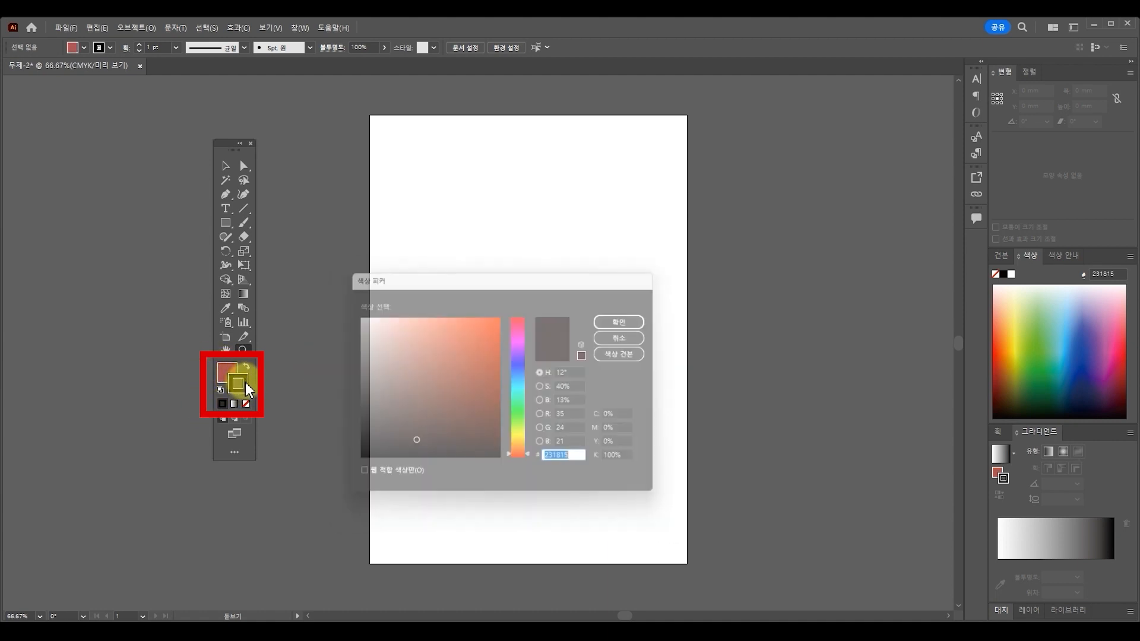
left_click(432, 377)
left_click(484, 354)
left_click(517, 367)
left_click_drag(476, 331, 476, 382)
left_click(621, 321)
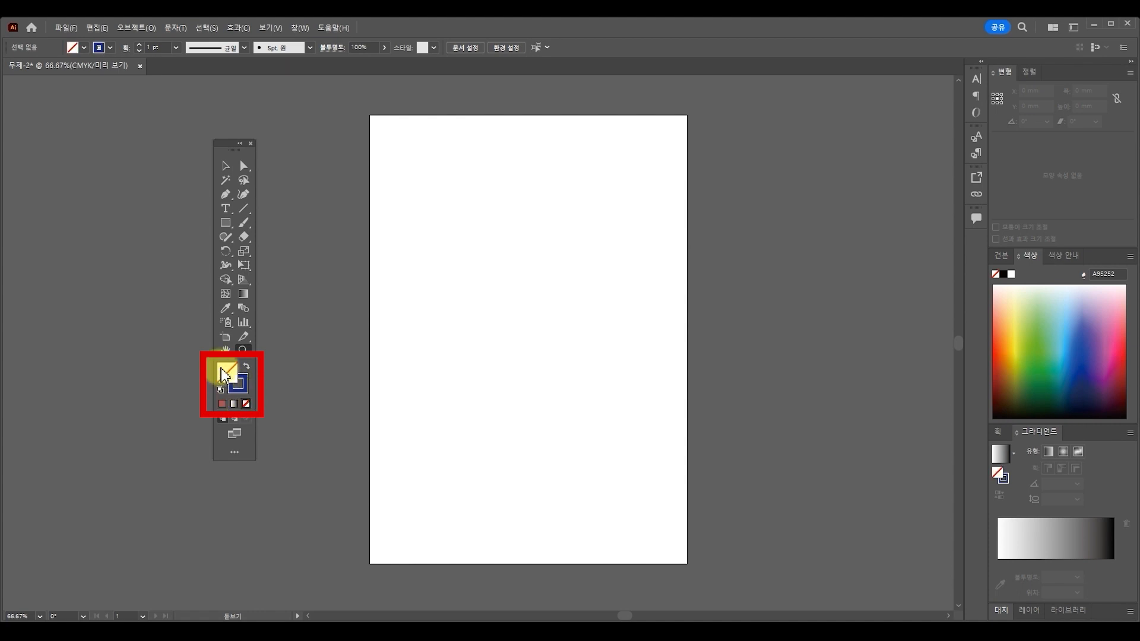
Step: Set the stroke to none and choose a solid fill color in the Color Picker
left_click(244, 391)
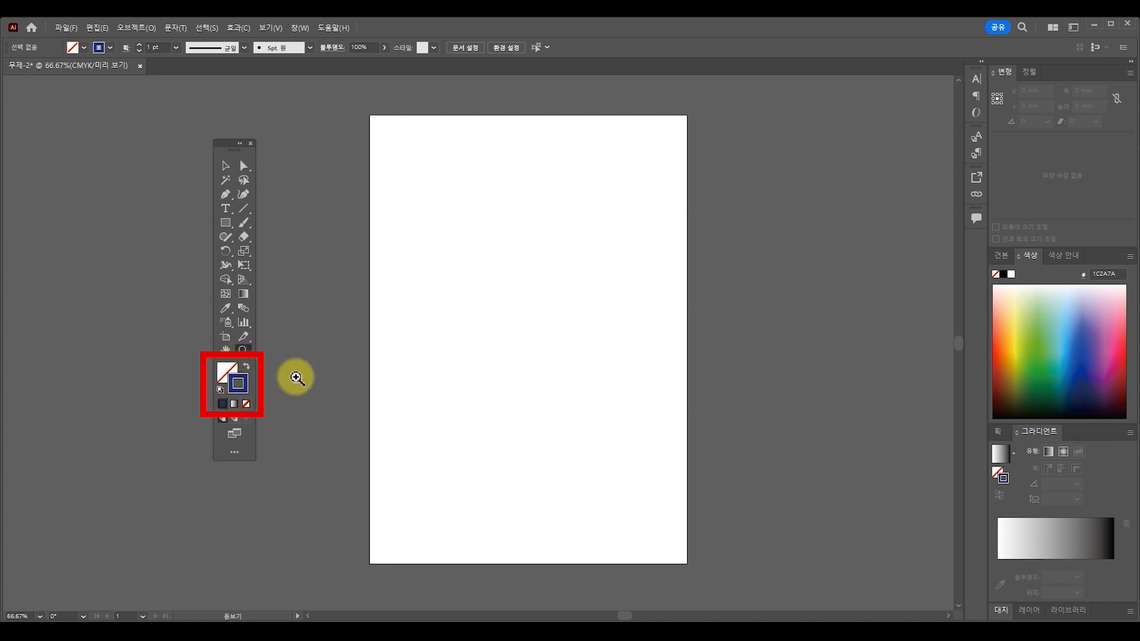
left_click(246, 404)
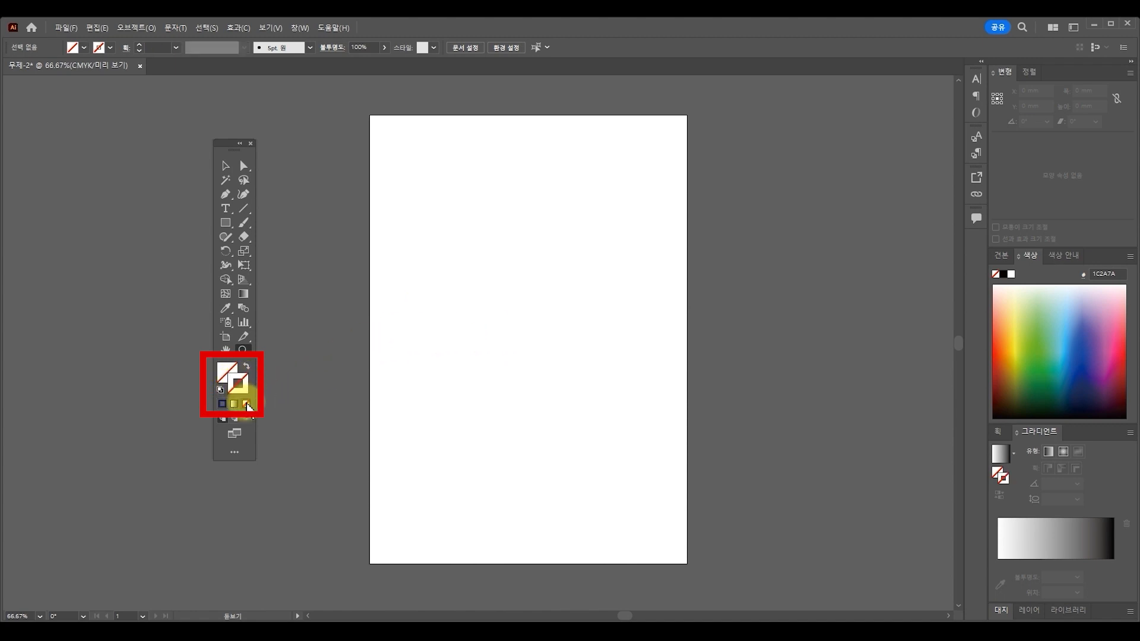
double_click(228, 377)
left_click(480, 381)
left_click(613, 324)
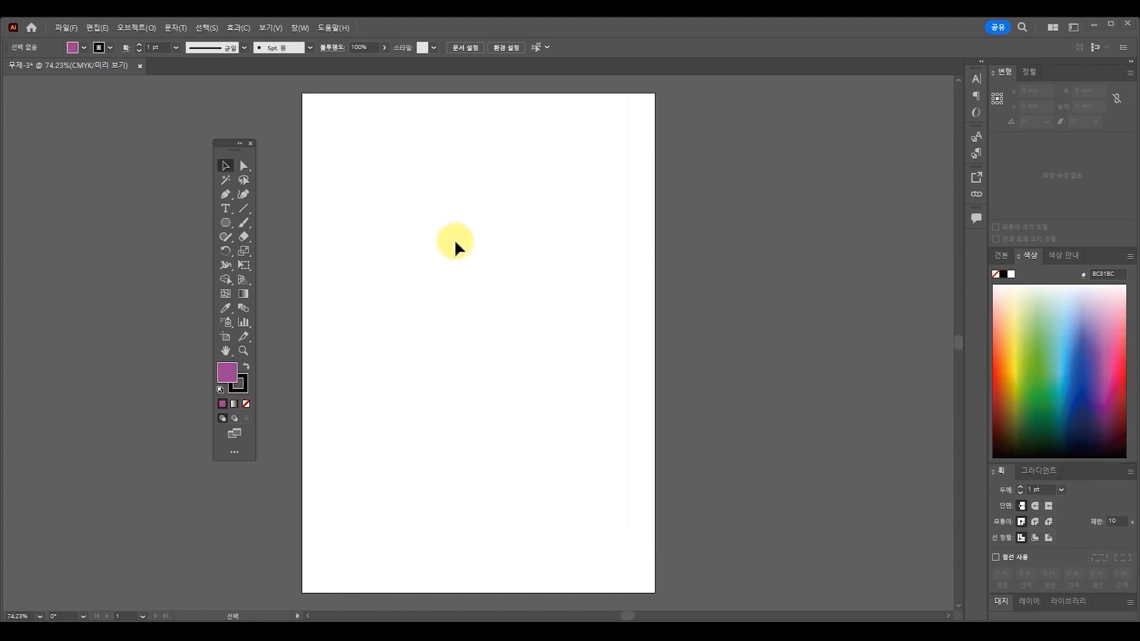
Step: Set the fill to none and the stroke color to the bright blue 1010E5
left_click(247, 405)
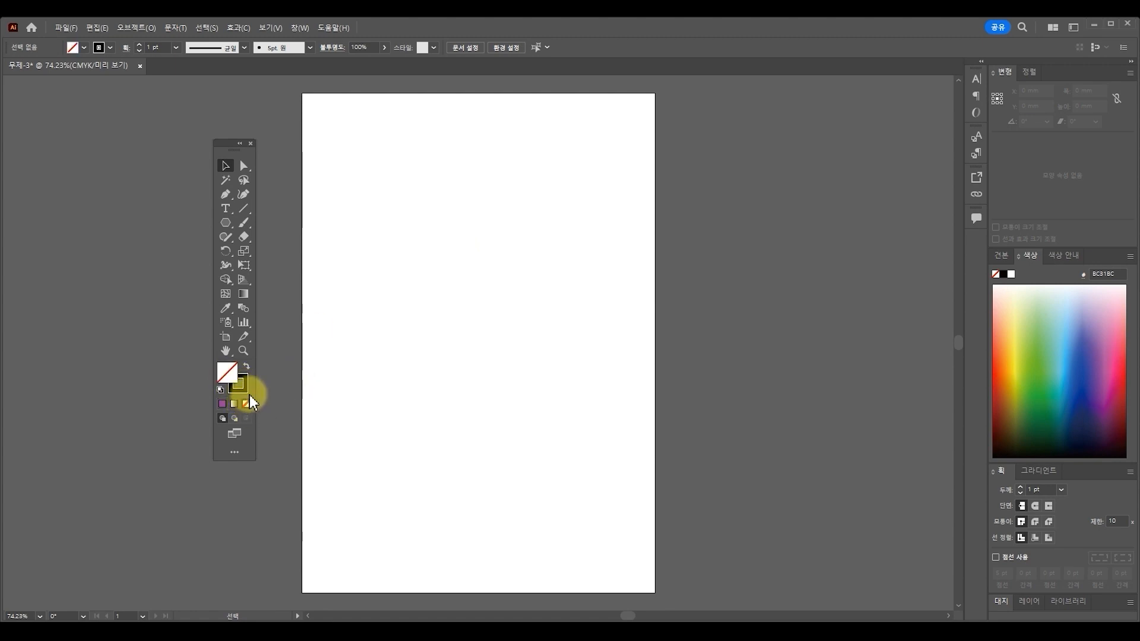
left_click(242, 386)
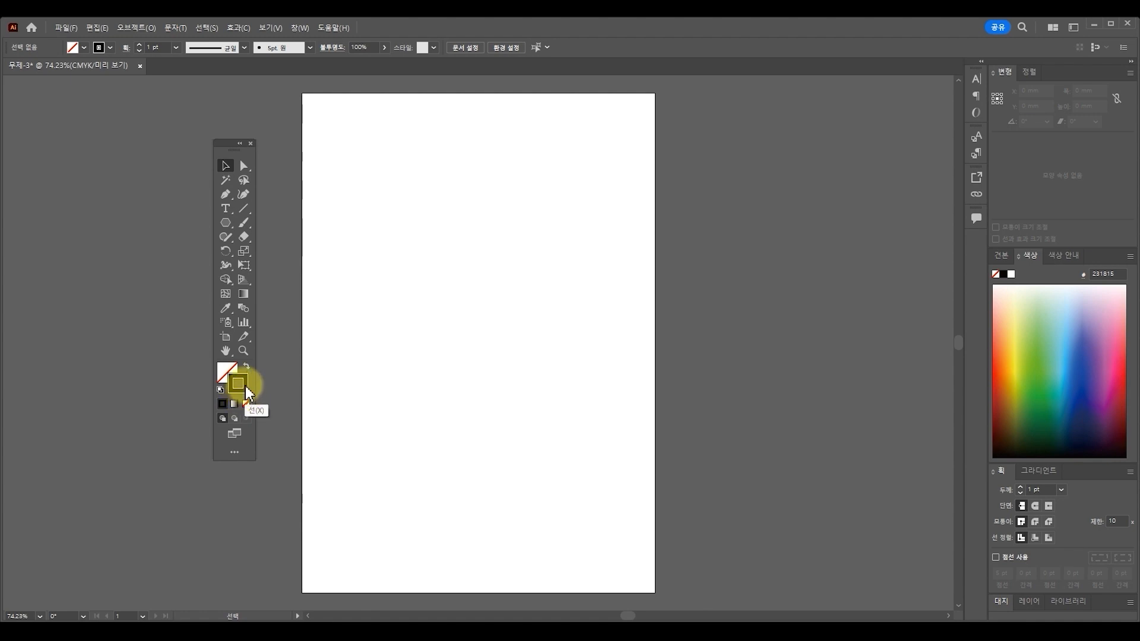
double_click(239, 385)
left_click(521, 364)
left_click(479, 339)
left_click(489, 332)
left_click(630, 320)
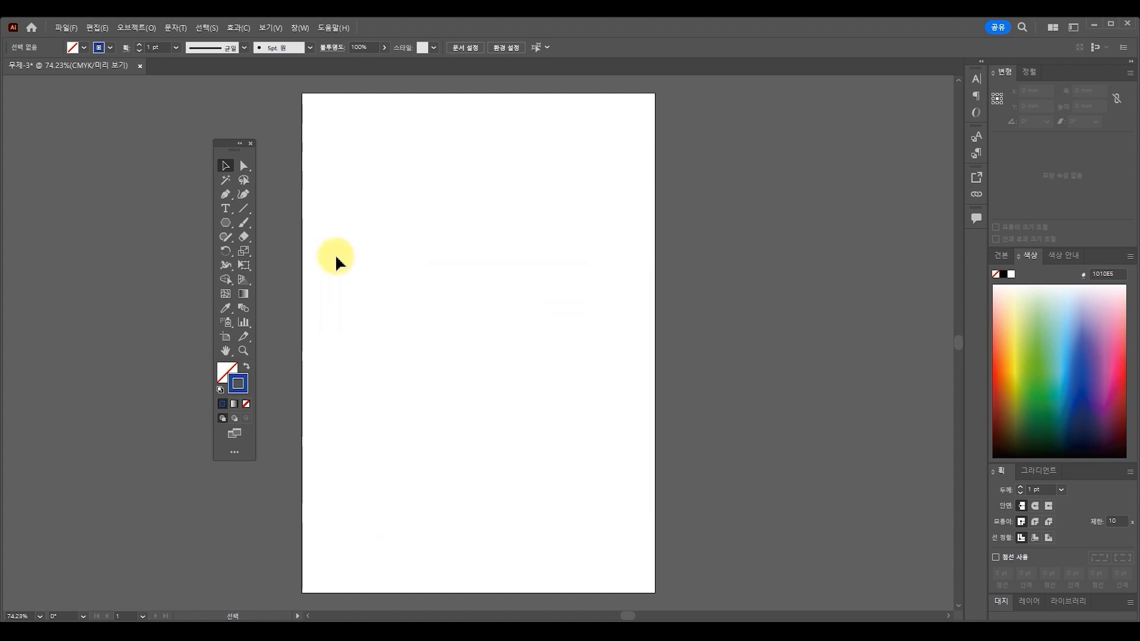
Step: Place the 패스연습01 PNG as an unlinked image just outside the artboard's right edge
left_click(226, 197)
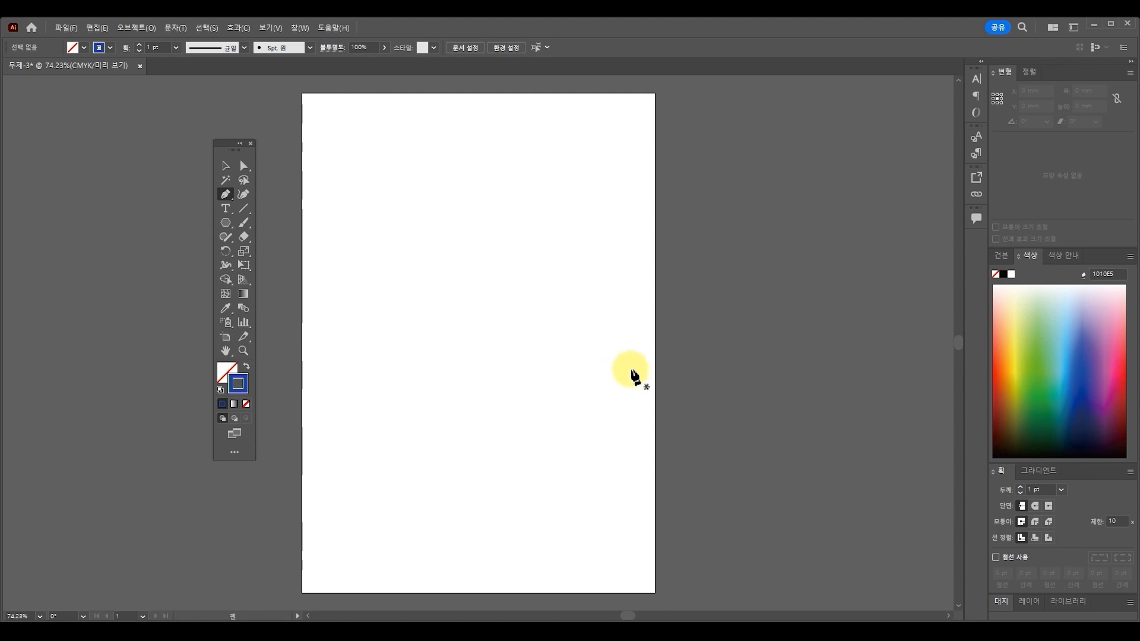
left_click(62, 29)
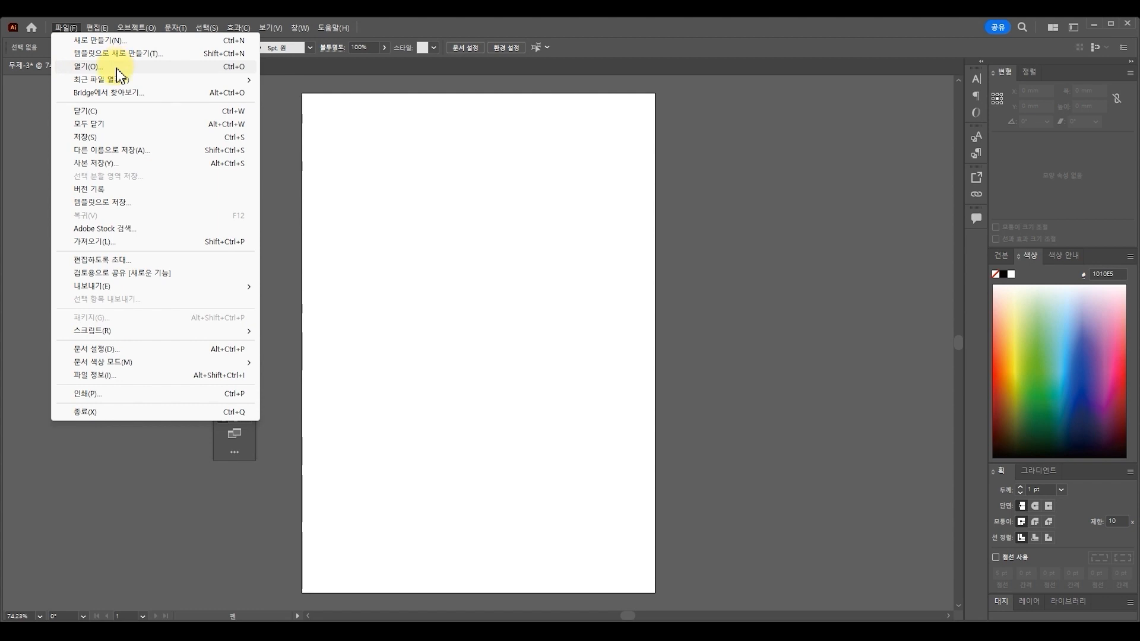
left_click(98, 244)
left_click(160, 207)
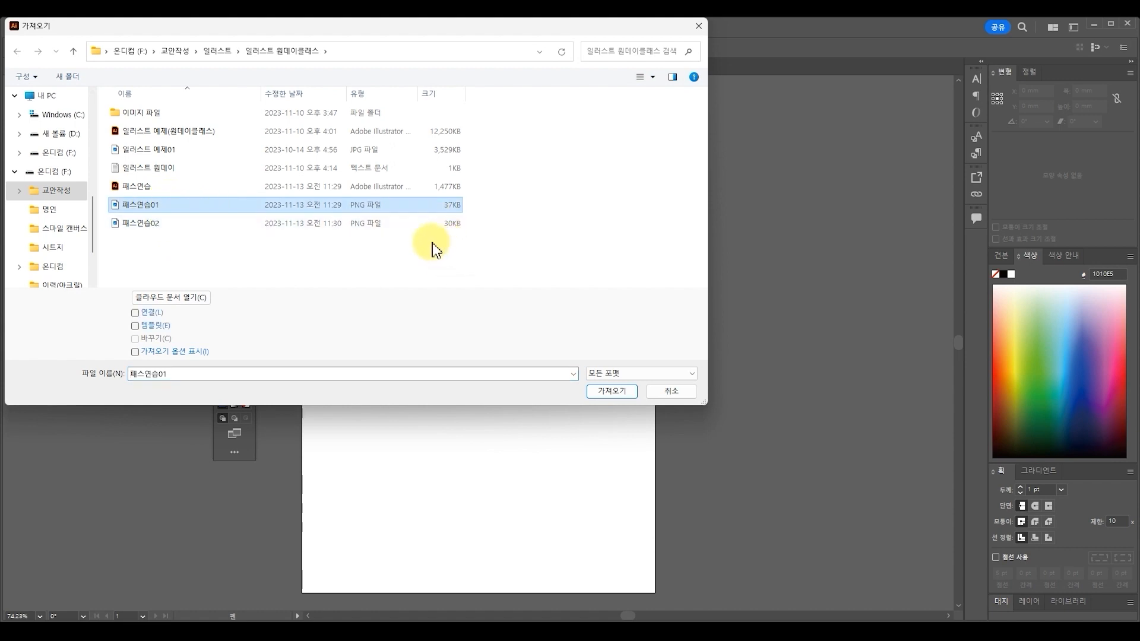
left_click(611, 393)
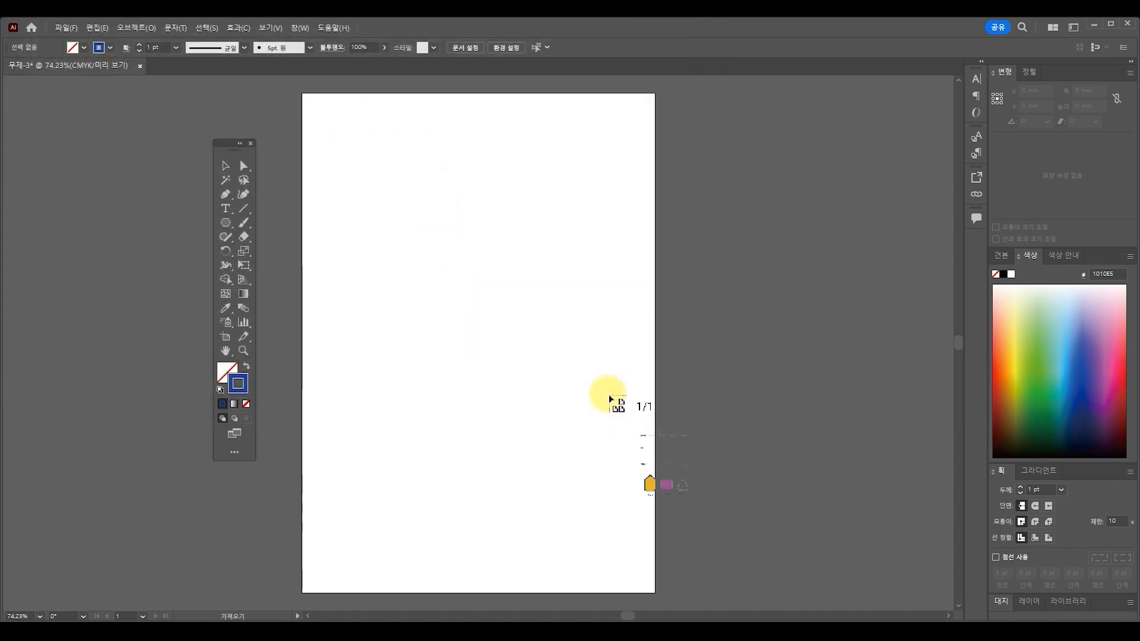
left_click(668, 155)
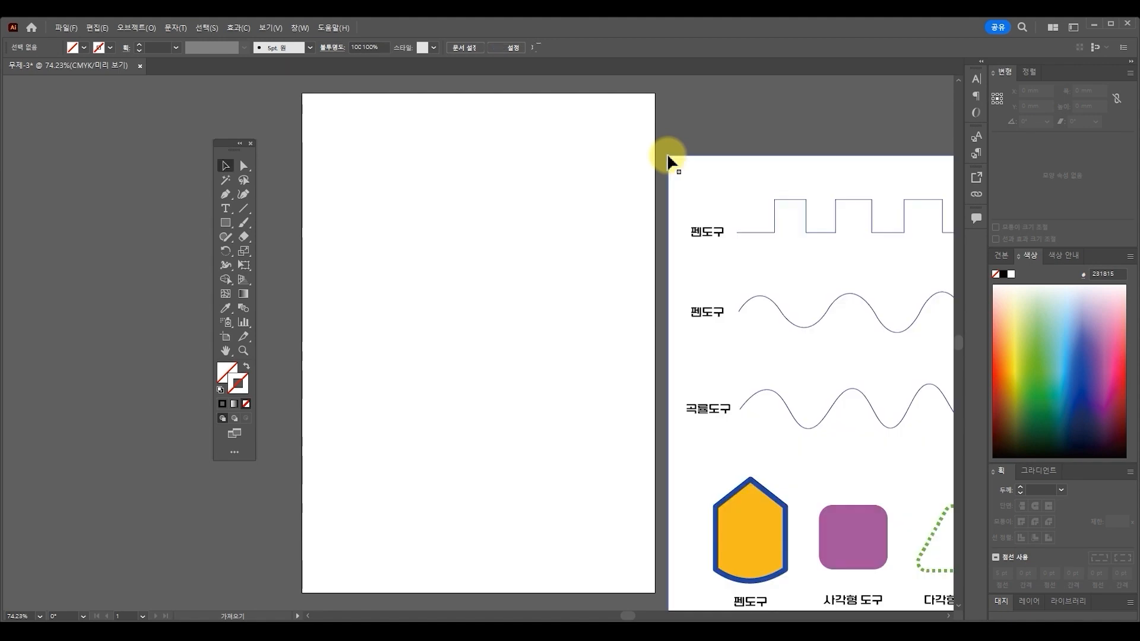
Step: Deselect the placed practice image and activate the Pen tool
left_click_drag(629, 205, 469, 205)
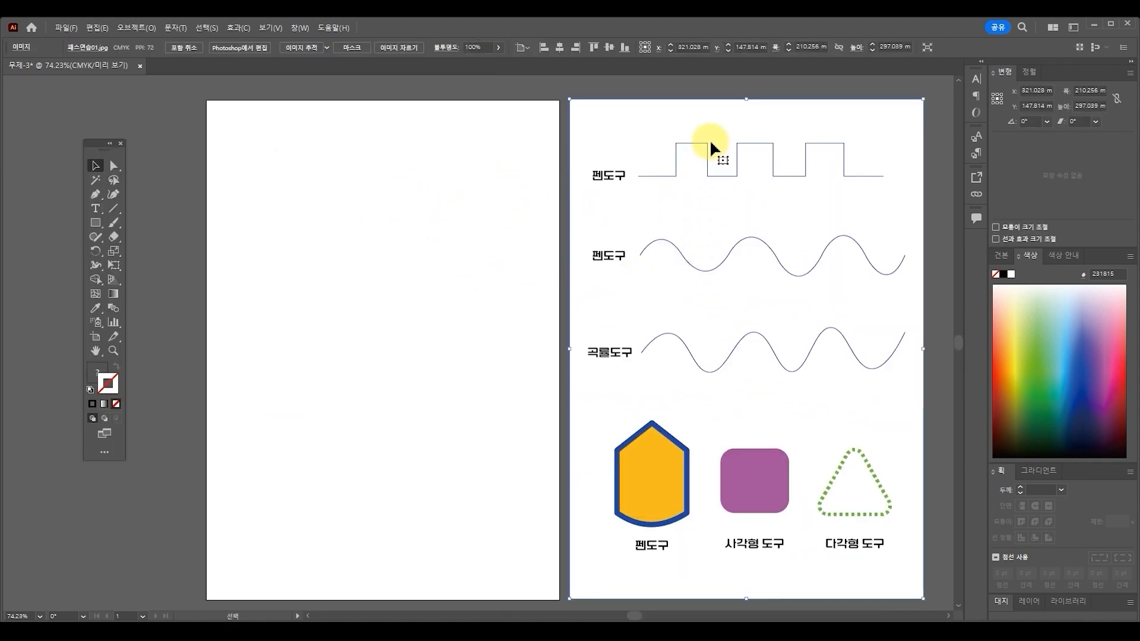
left_click(330, 202)
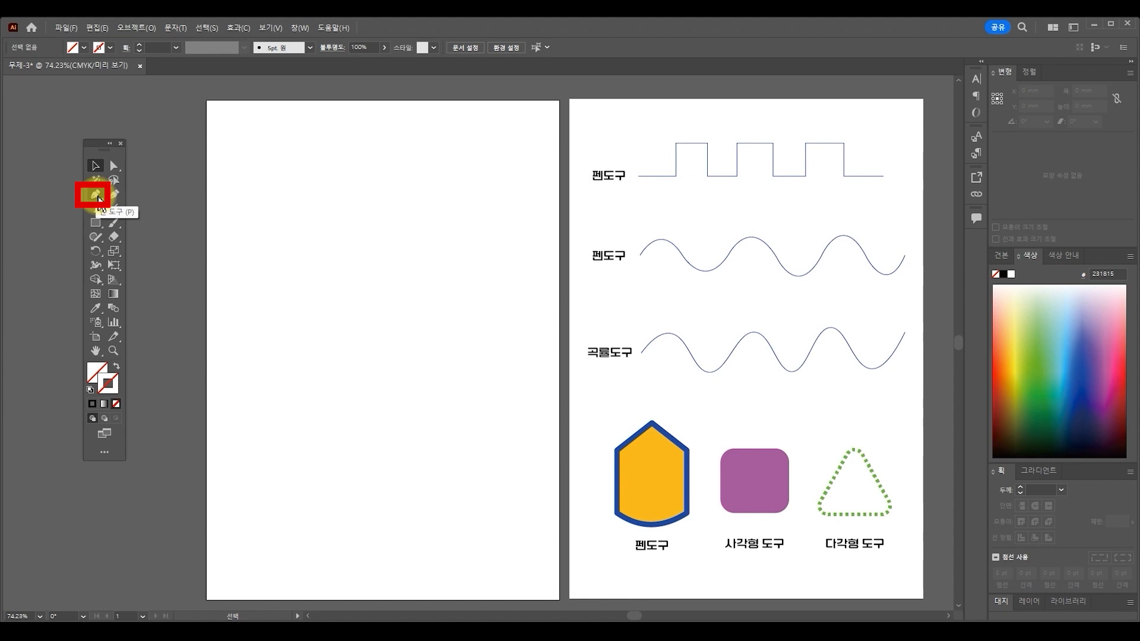
left_click(97, 196)
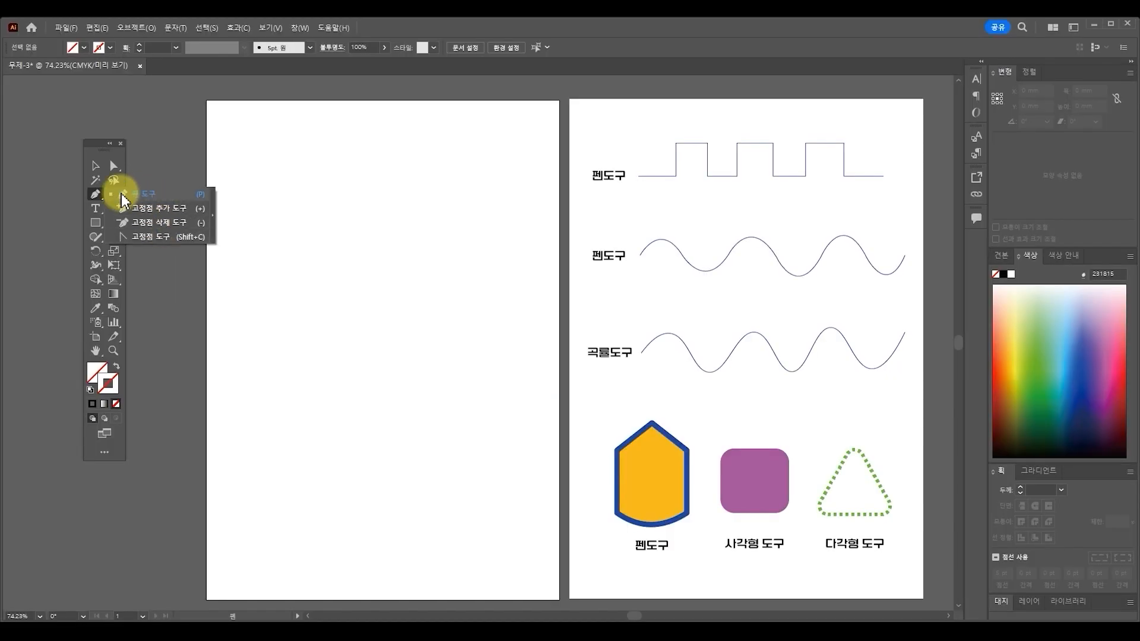
left_click(94, 198)
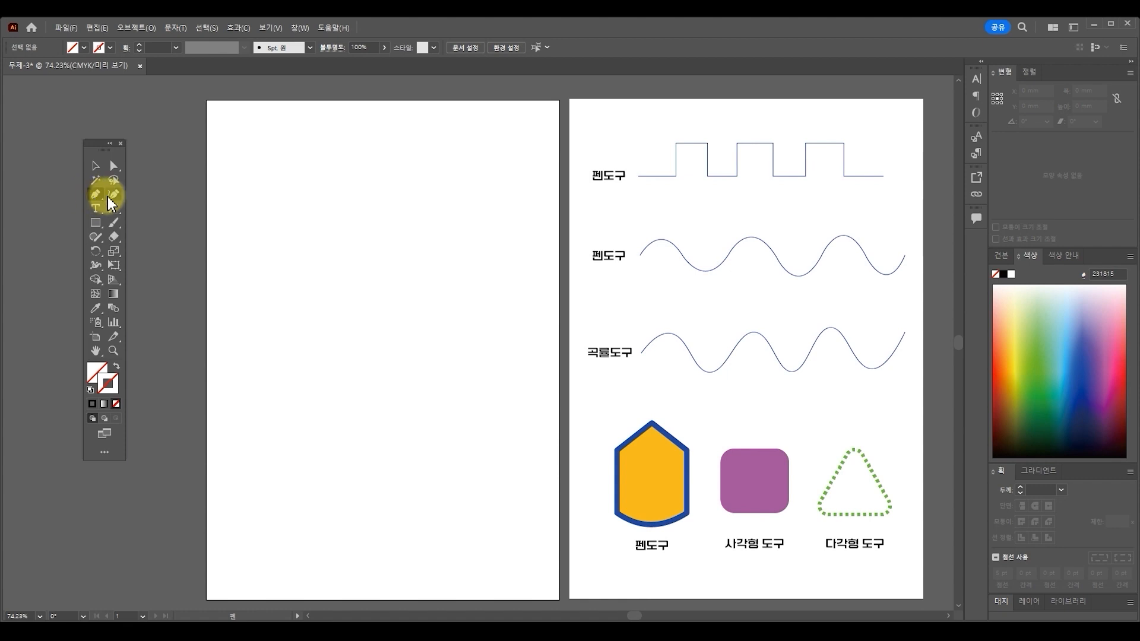
Step: Set the stroke color to the bright blue 001FFF with the Color Picker
double_click(114, 393)
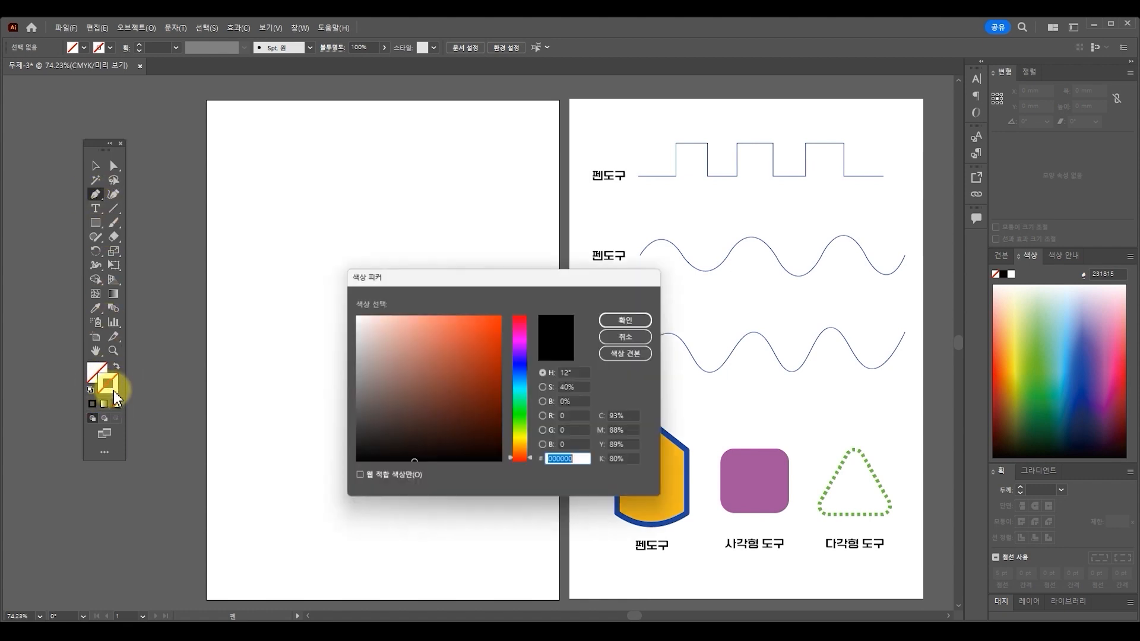
left_click(516, 366)
left_click_drag(489, 353, 503, 314)
left_click(631, 319)
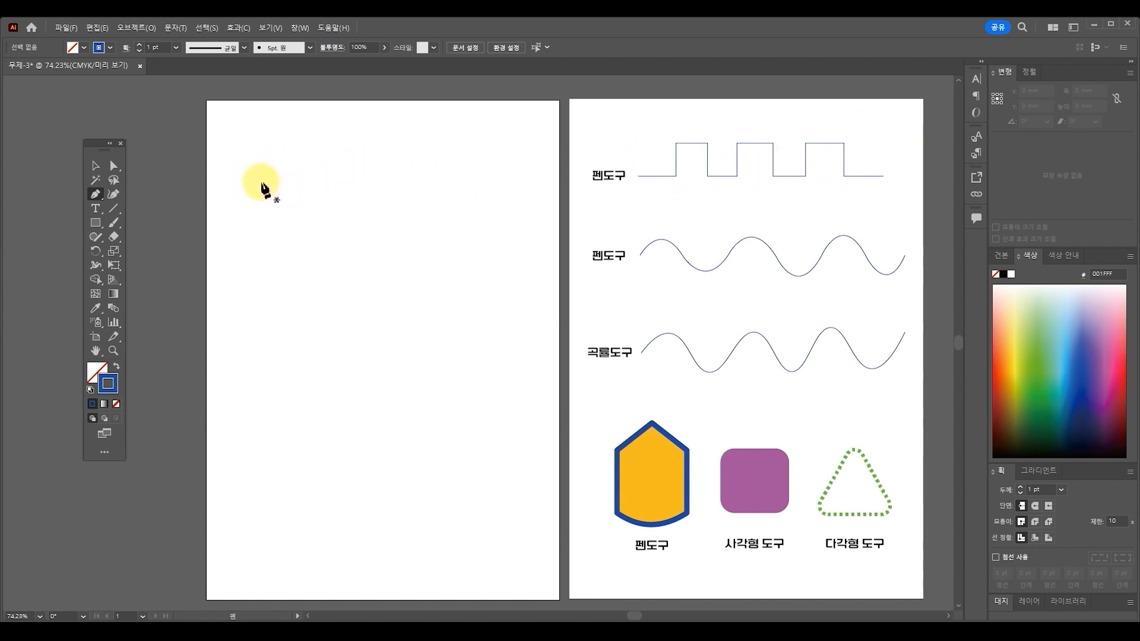
Step: Start a square-wave path with the Pen tool near the artboard's upper edge, drawing the first peak and following baseline with straight segments
left_click(237, 188)
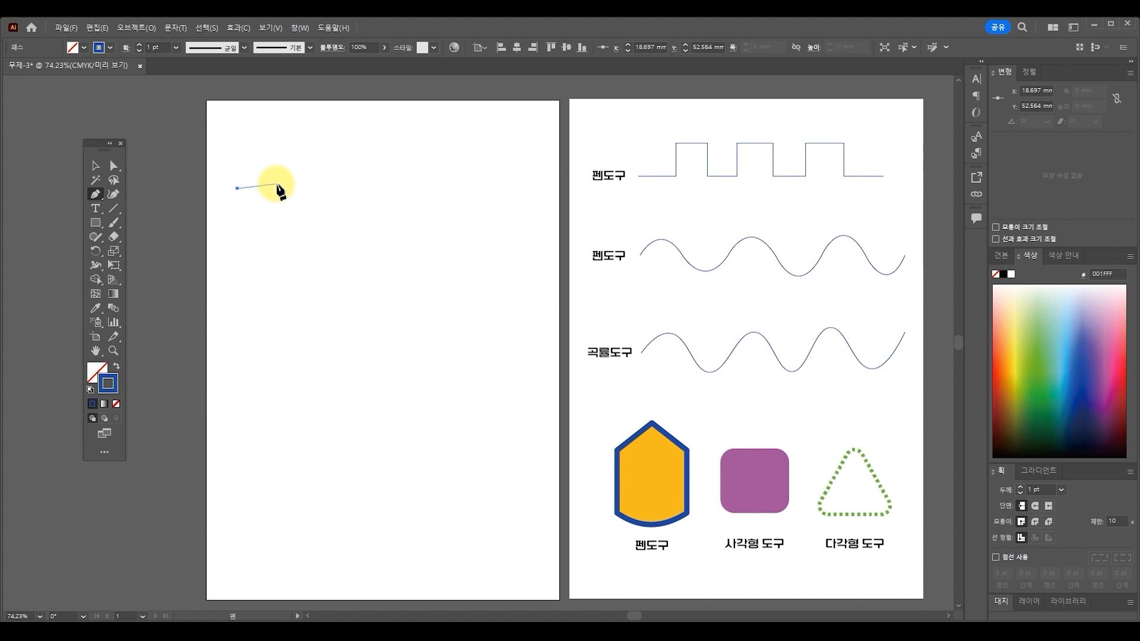
key("shift")
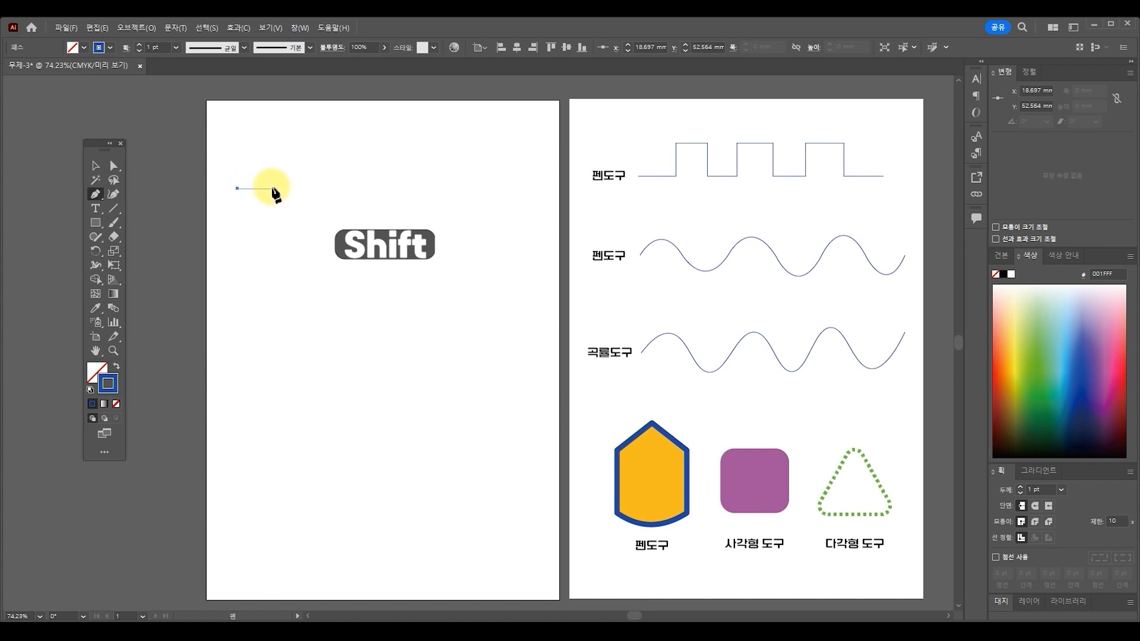
left_click(284, 189)
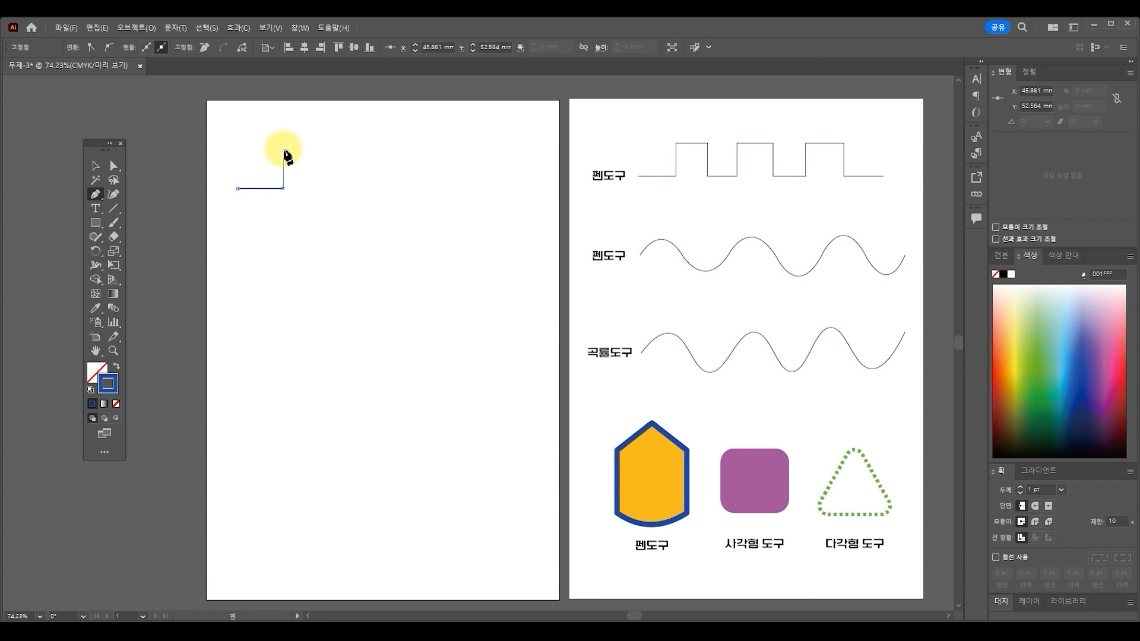
left_click(283, 148, "shift")
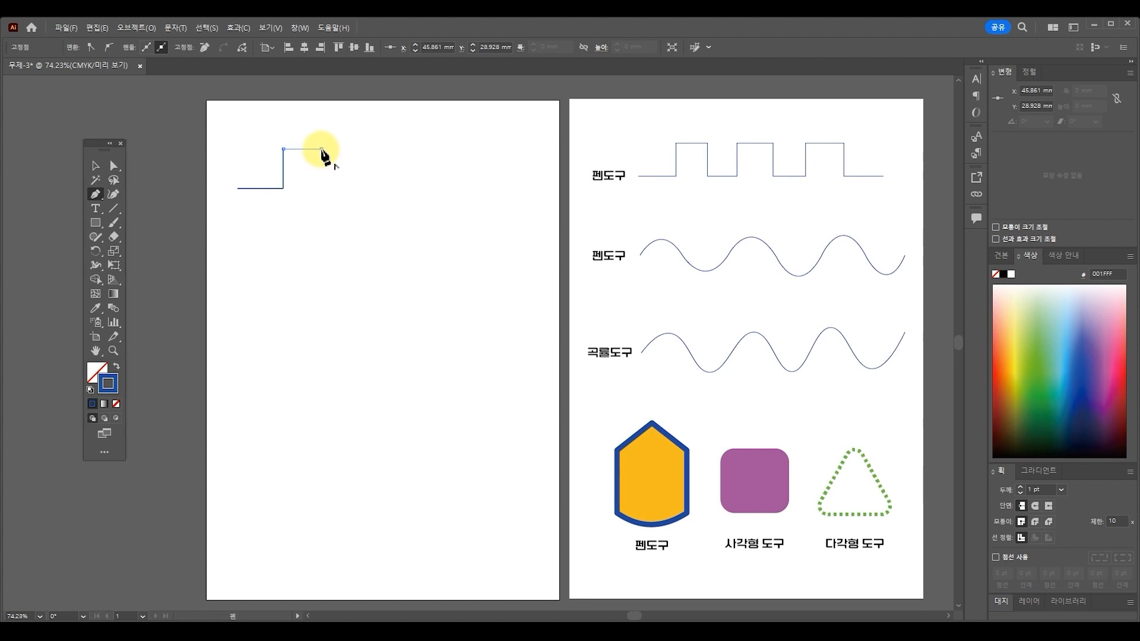
left_click(321, 149, "shift")
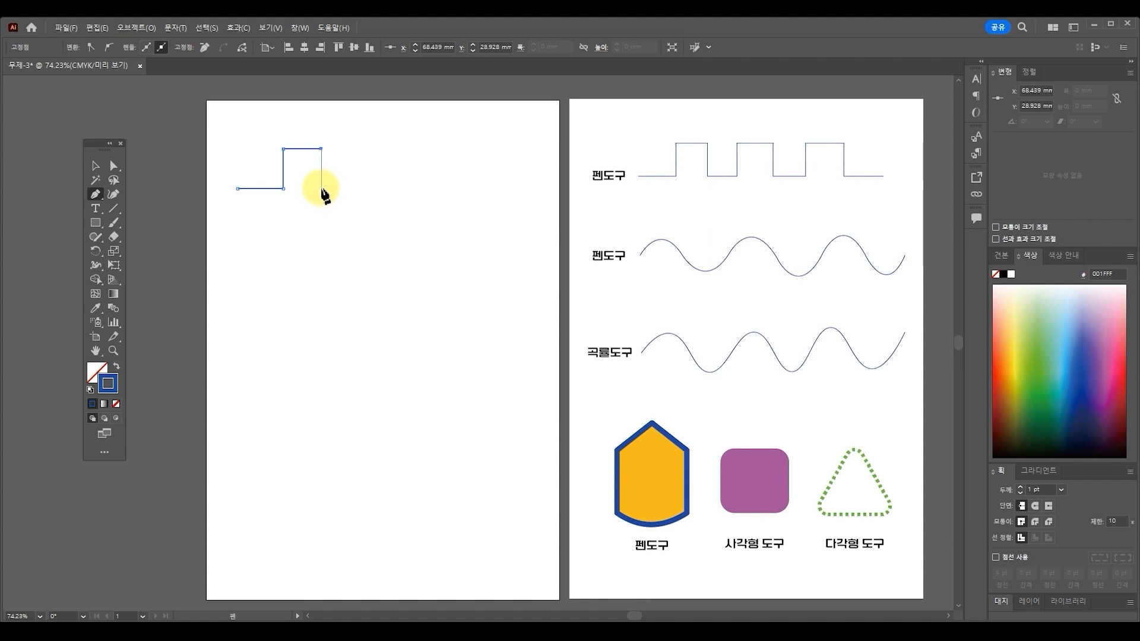
left_click(322, 187, "shift")
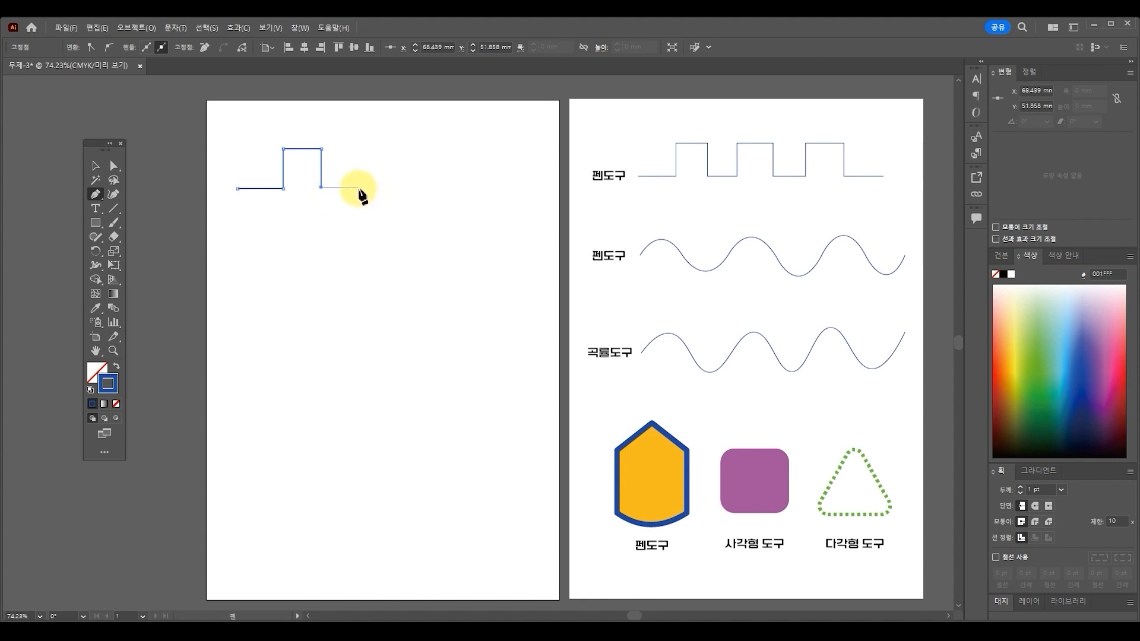
left_click(365, 188, "shift")
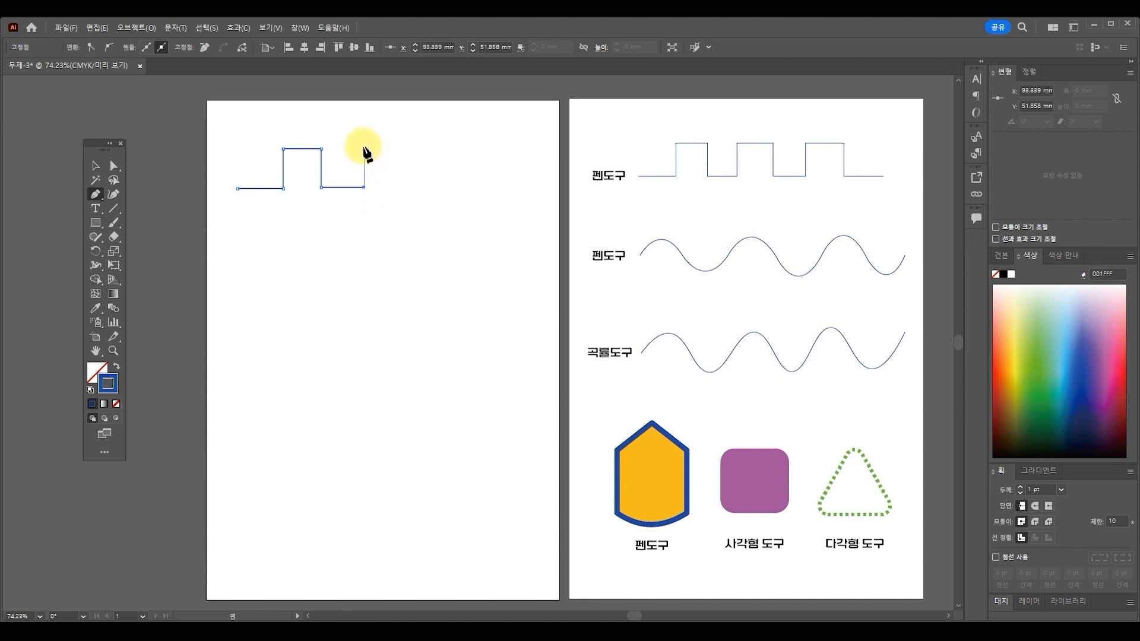
Step: Continue the square-wave path with two more peaks and a closing horizontal segment, and end it as an open path
left_click(364, 146, "shift")
left_click(400, 146, "shift")
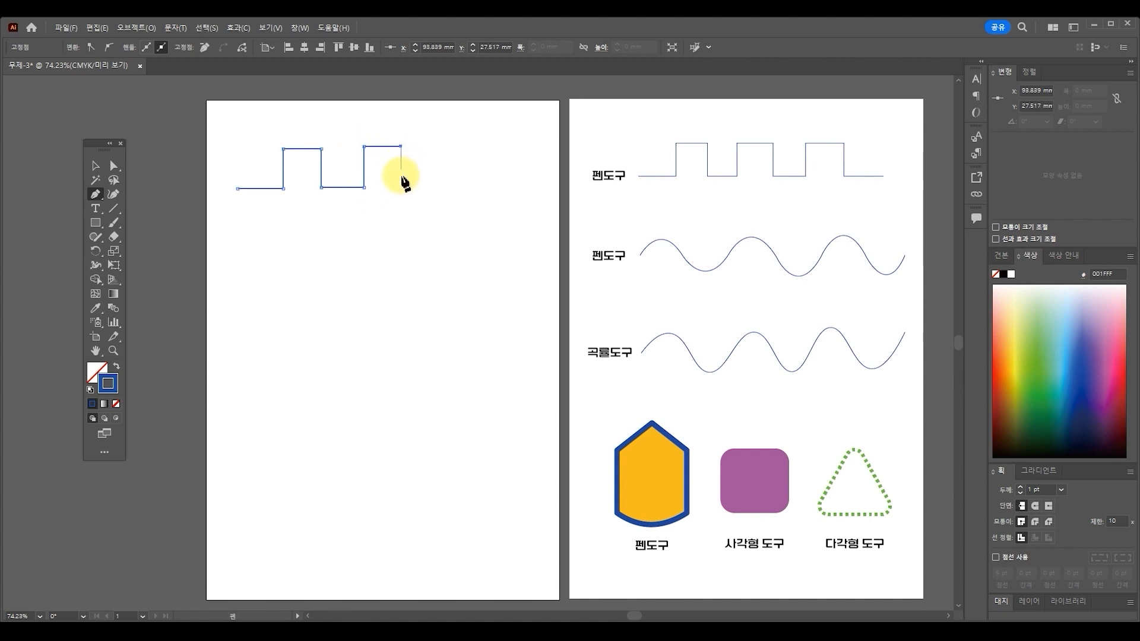
left_click(402, 186, "shift")
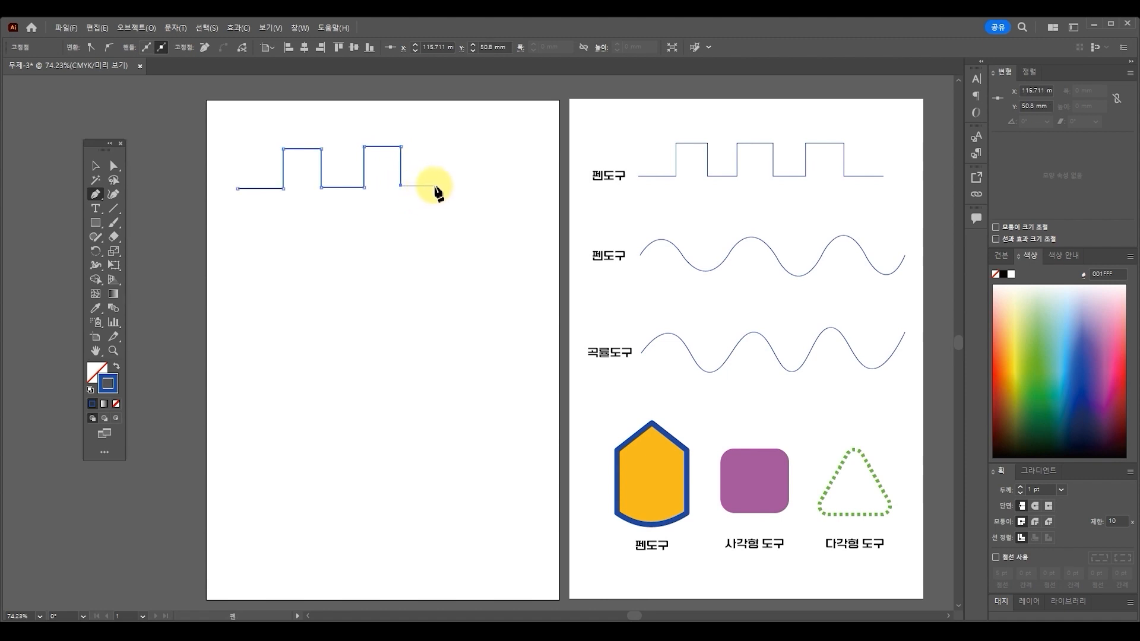
left_click(435, 185, "shift")
left_click(435, 149, "shift")
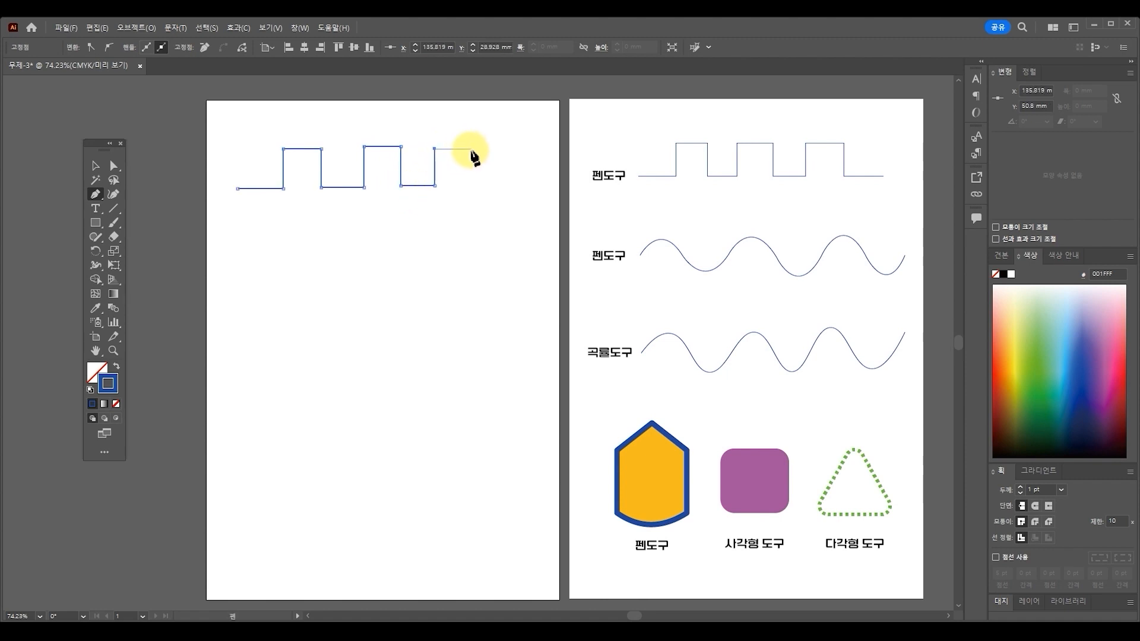
left_click(469, 148, "shift")
left_click(468, 184, "shift")
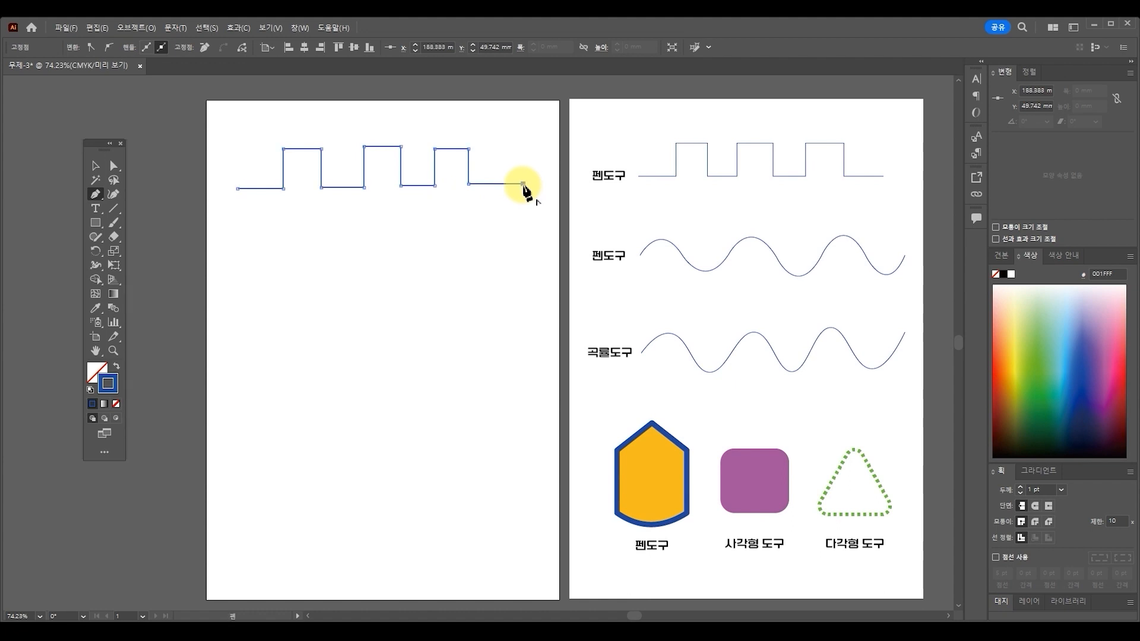
left_click(523, 184, "shift")
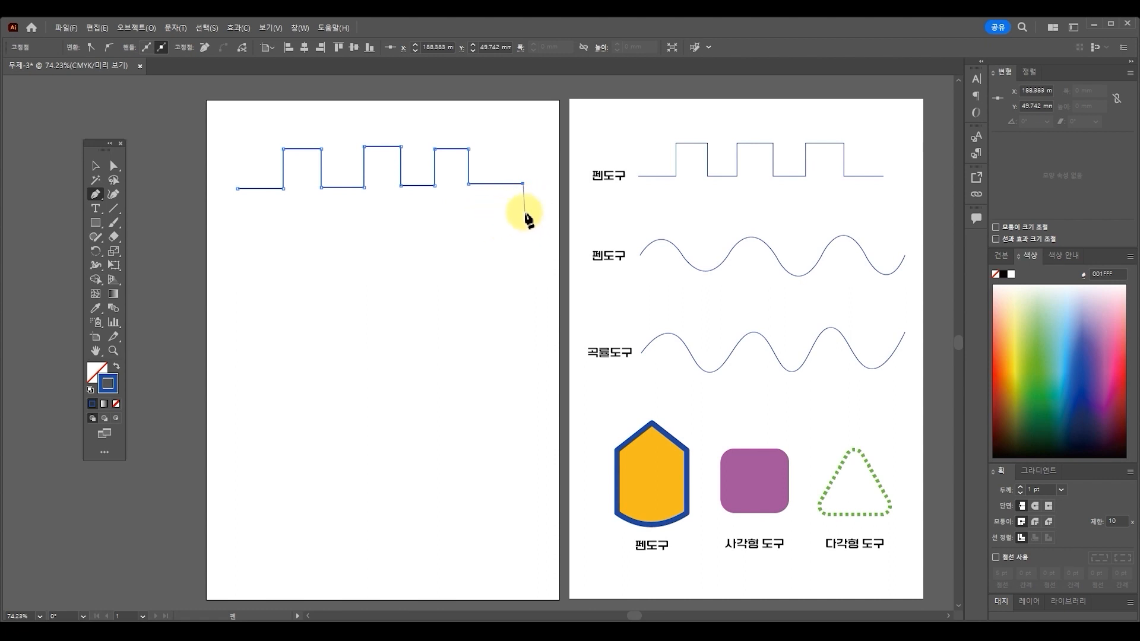
key("Escape")
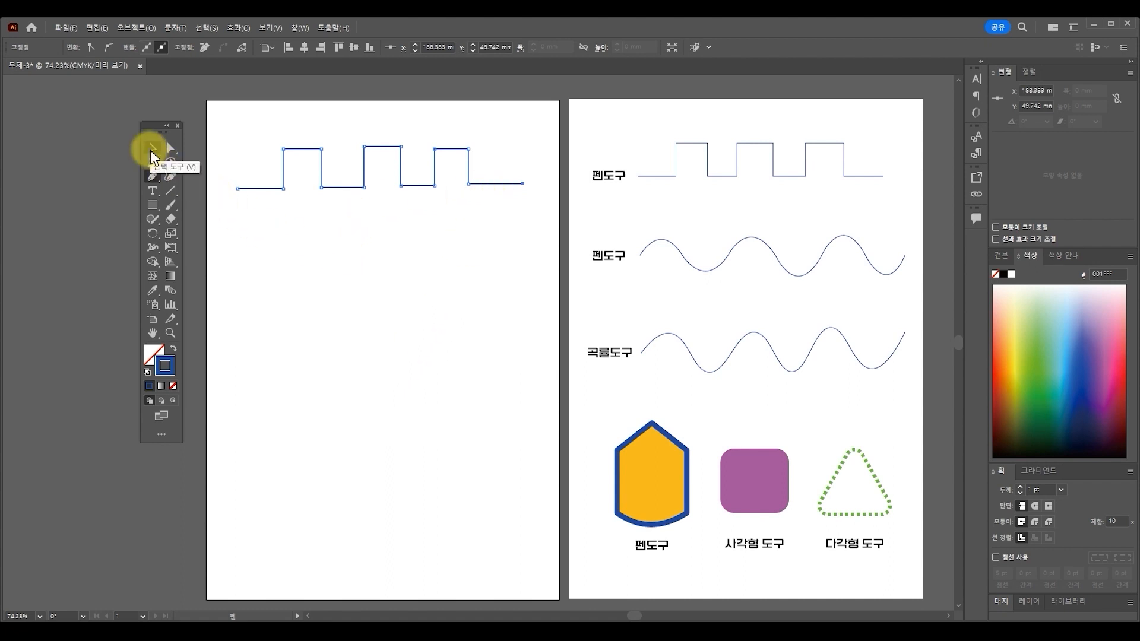
Step: Move the square-wave path slightly with the Selection tool and stretch it to about 171 mm wide and 36 mm high
left_click(152, 152)
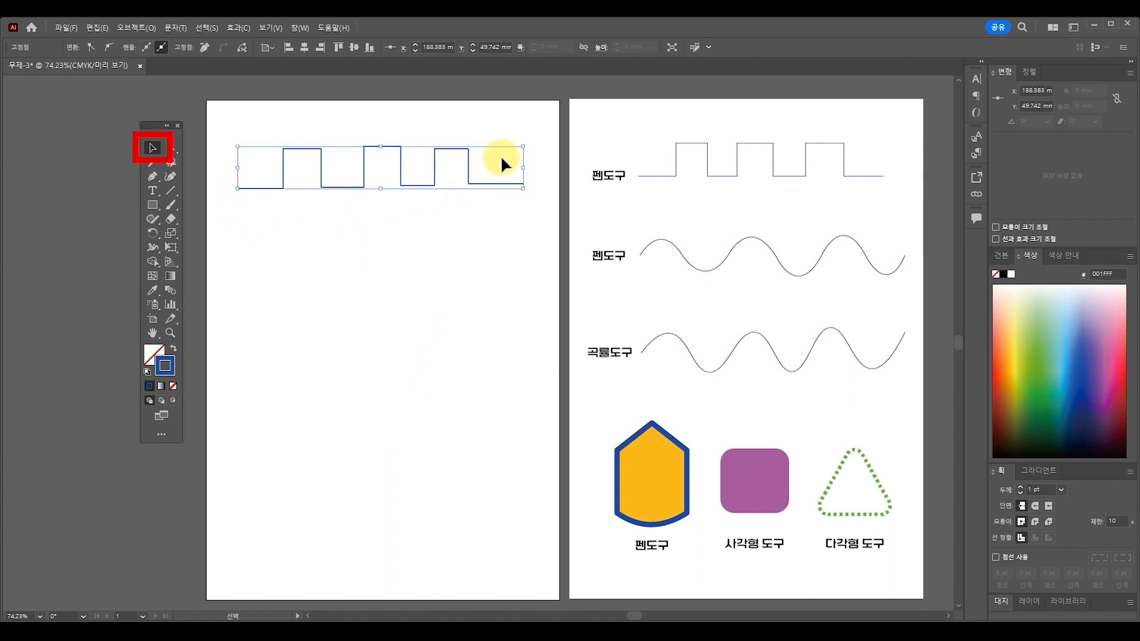
mouse_move(436, 171)
left_mouse_down()
mouse_move(432, 248)
mouse_move(430, 209)
mouse_move(446, 173)
left_mouse_up()
mouse_move(529, 154)
left_mouse_down()
mouse_move(420, 191)
mouse_move(468, 105)
mouse_move(448, 206)
mouse_move(529, 129)
mouse_move(484, 161)
mouse_move(533, 138)
left_mouse_up()
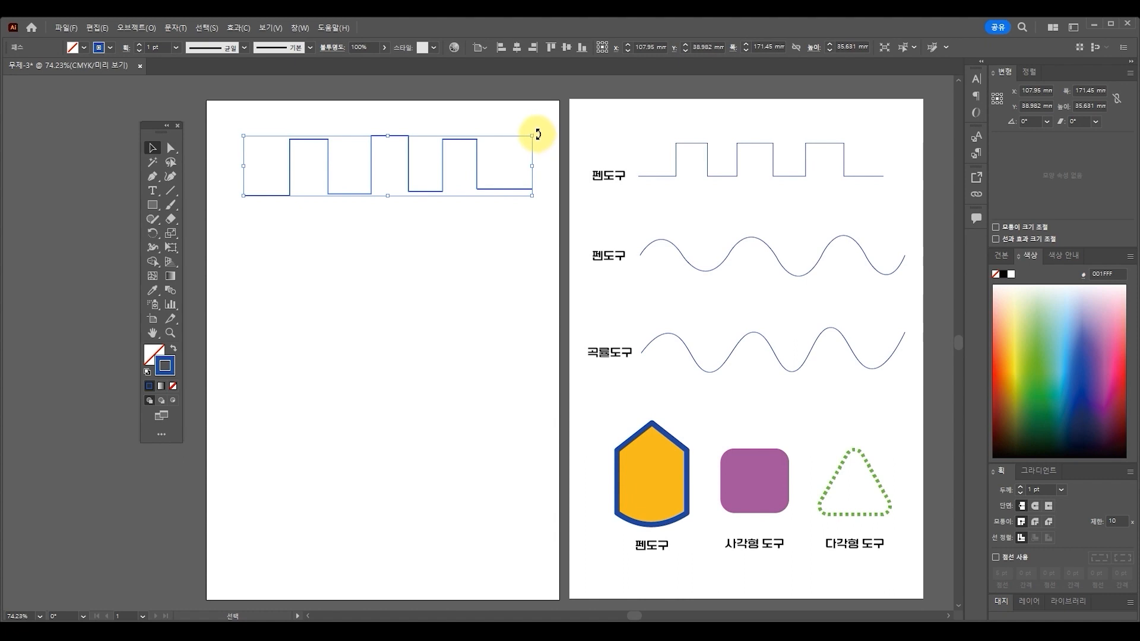
Step: Try rotating the square-wave path by about 2 degrees and undo the rotation
mouse_move(538, 133)
left_mouse_down()
mouse_move(529, 117)
mouse_move(540, 166)
mouse_move(543, 133)
mouse_move(537, 178)
mouse_move(554, 127)
left_mouse_up()
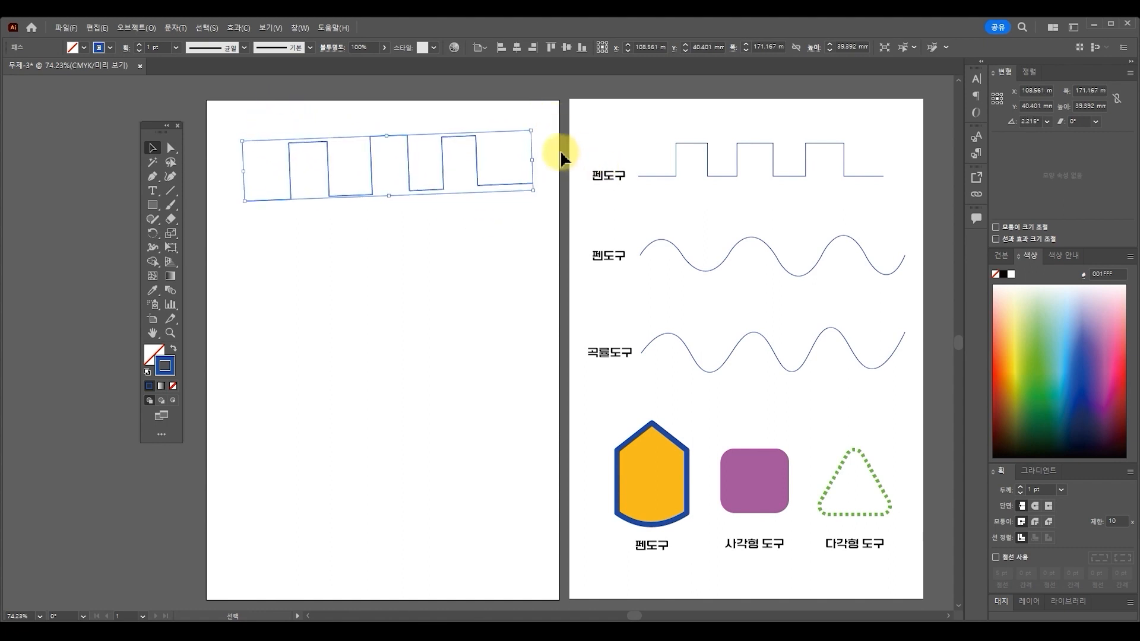
key("ctrl+z")
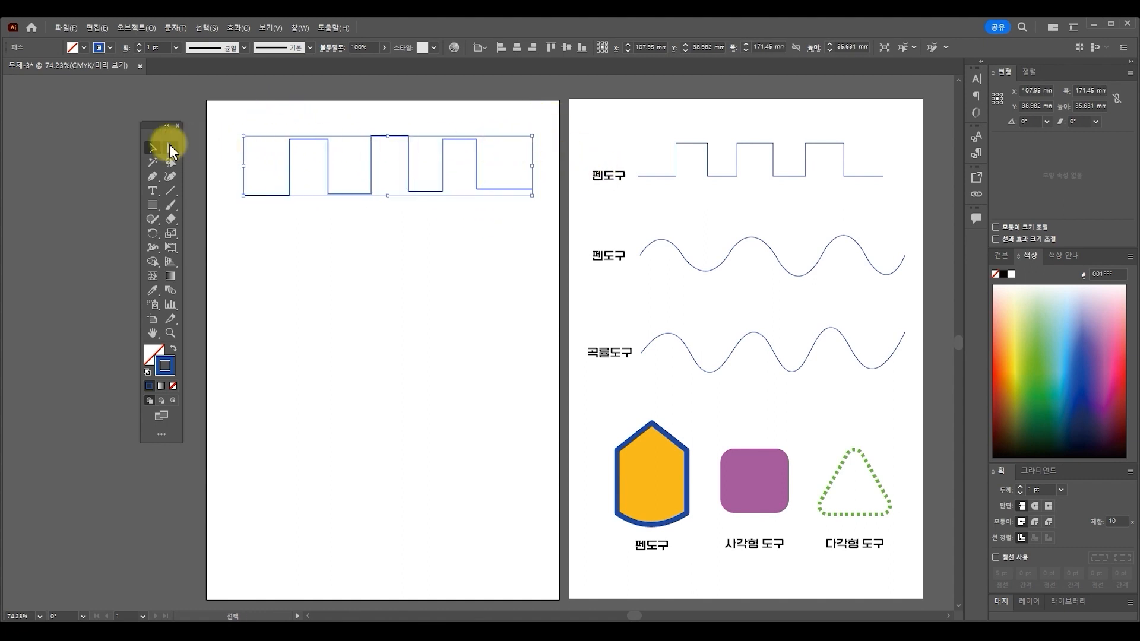
Step: Shift the square-wave path slightly and resize it to about 148 mm wide and 38 mm high
left_click_drag(372, 172, 387, 173)
left_click_drag(546, 143, 528, 122)
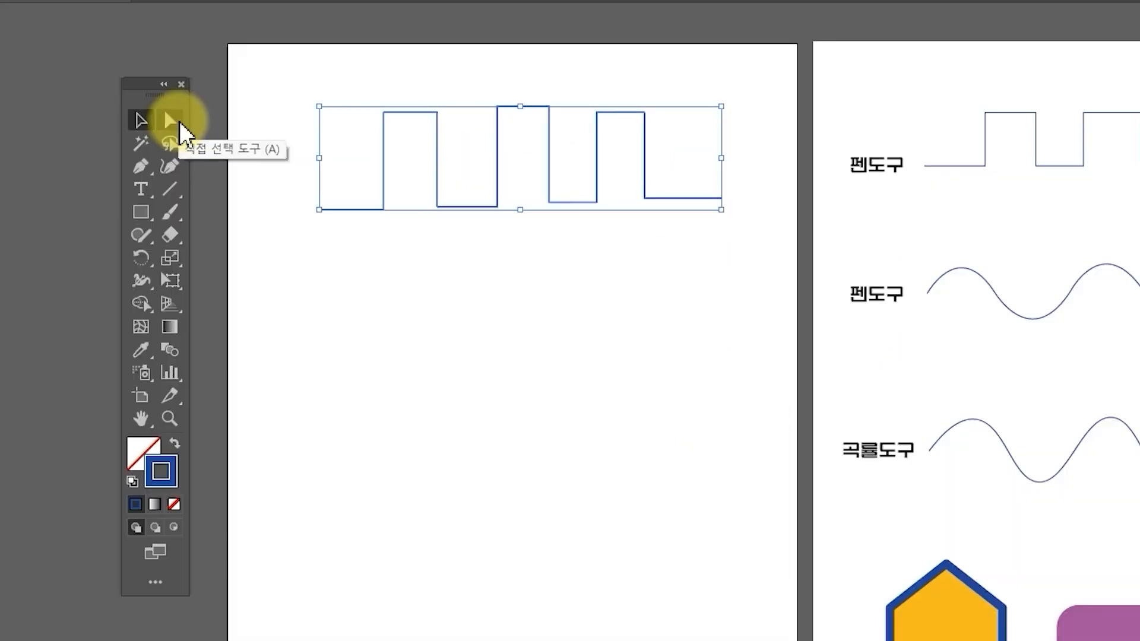
Step: Try moving individual anchor points with the Direct Selection tool: the first peak's top corners and the bottom corners between the peaks
left_click(179, 123)
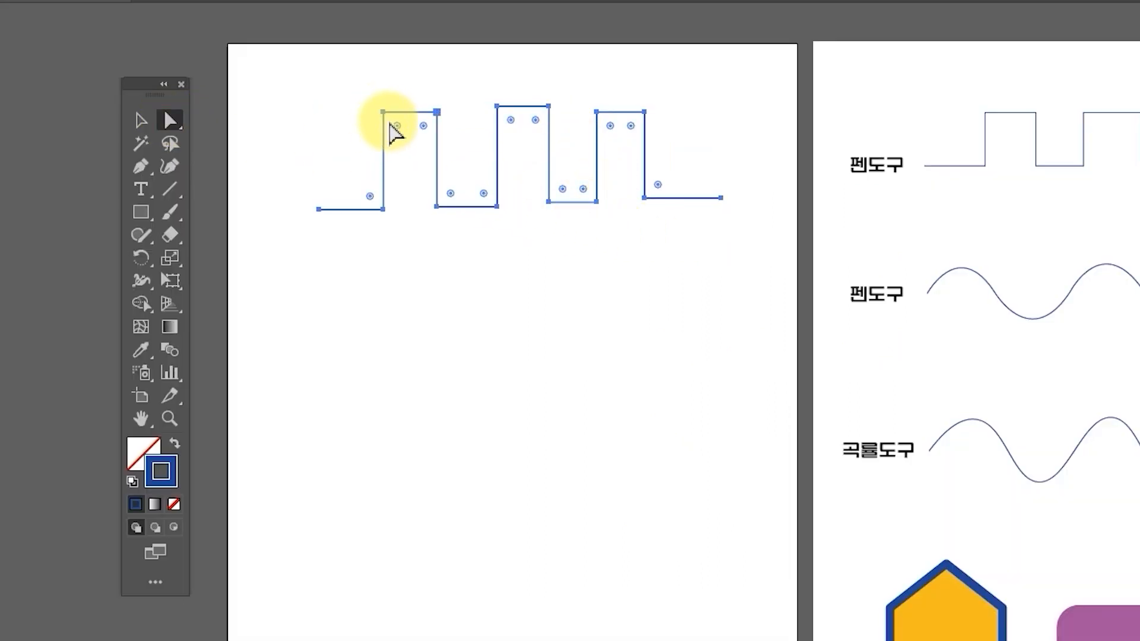
left_click(385, 114)
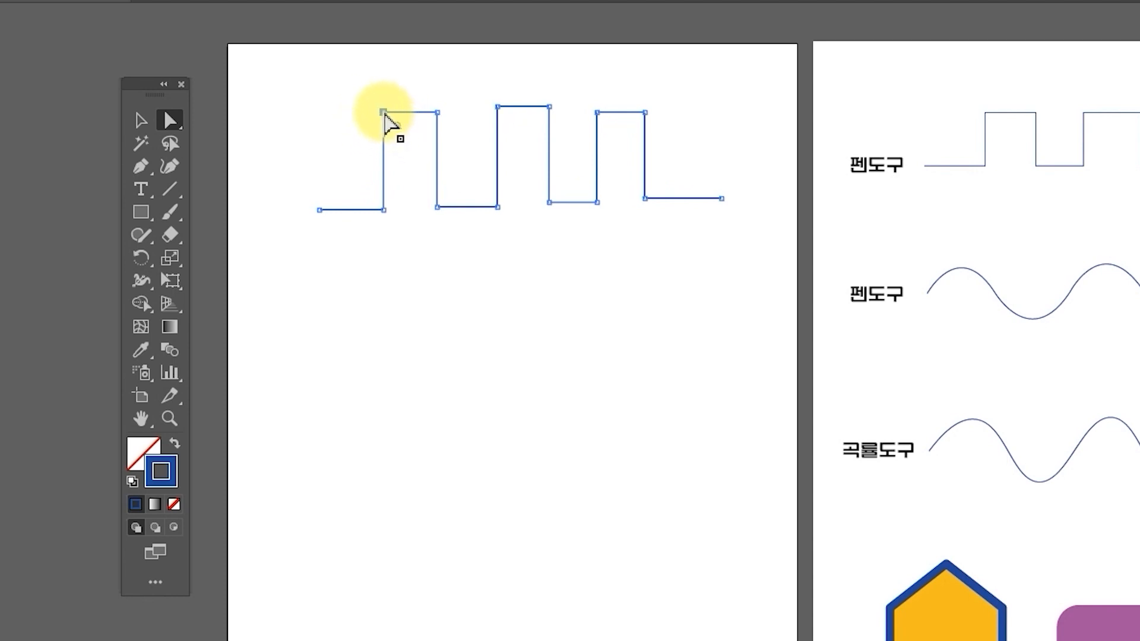
left_click_drag(387, 122, 397, 148)
left_click_drag(437, 112, 445, 151)
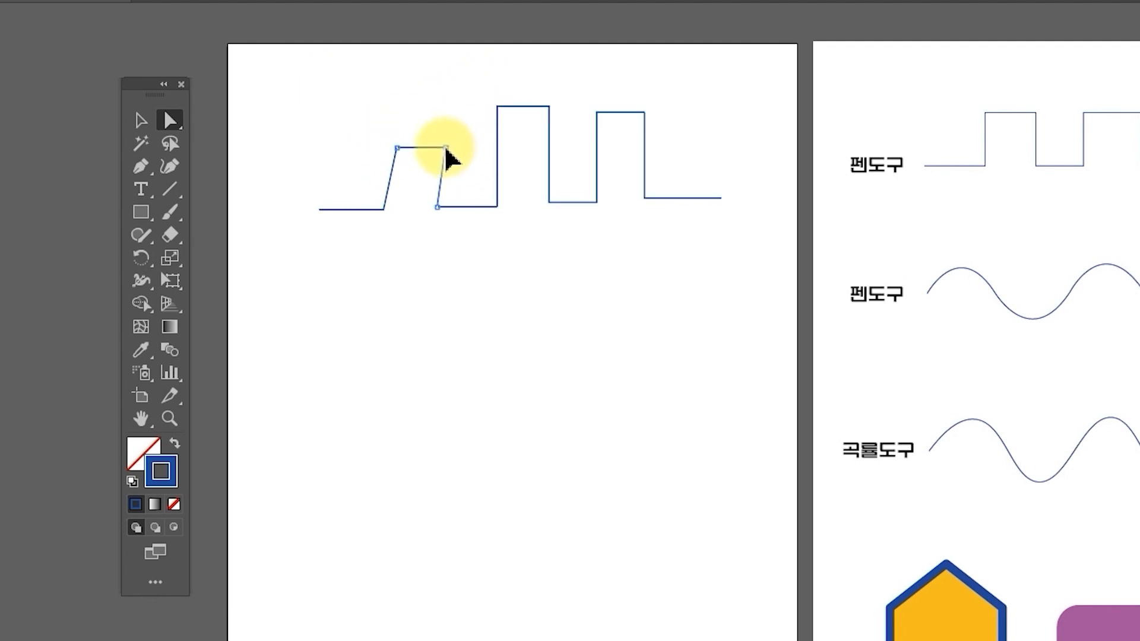
left_click(480, 206)
left_click(498, 208)
left_click_drag(498, 209, 521, 237)
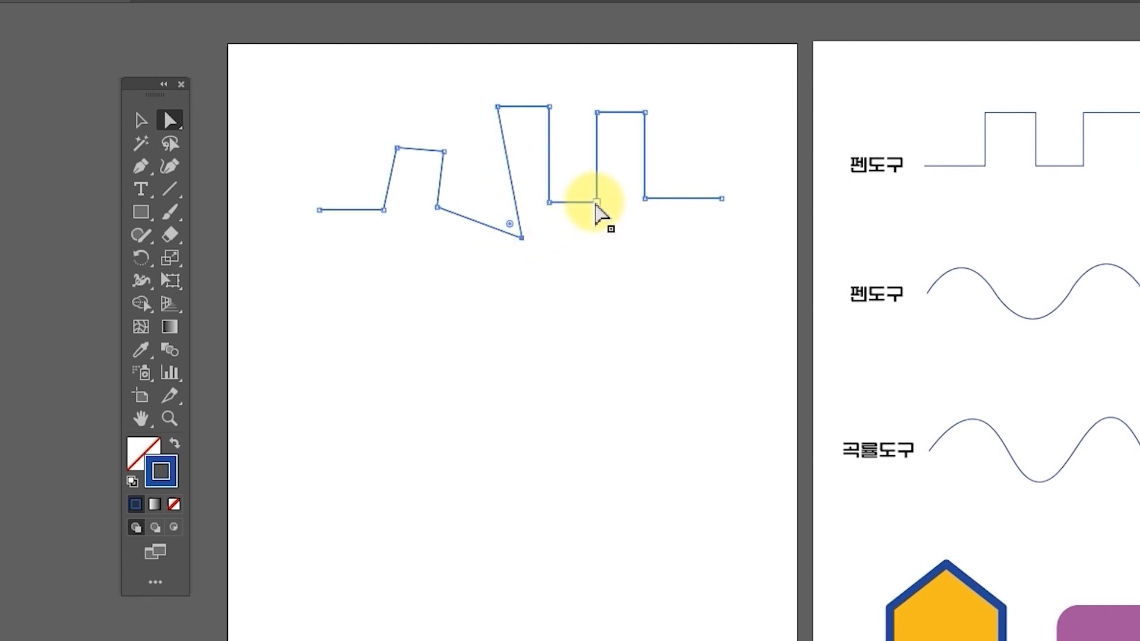
left_click_drag(598, 203, 563, 204)
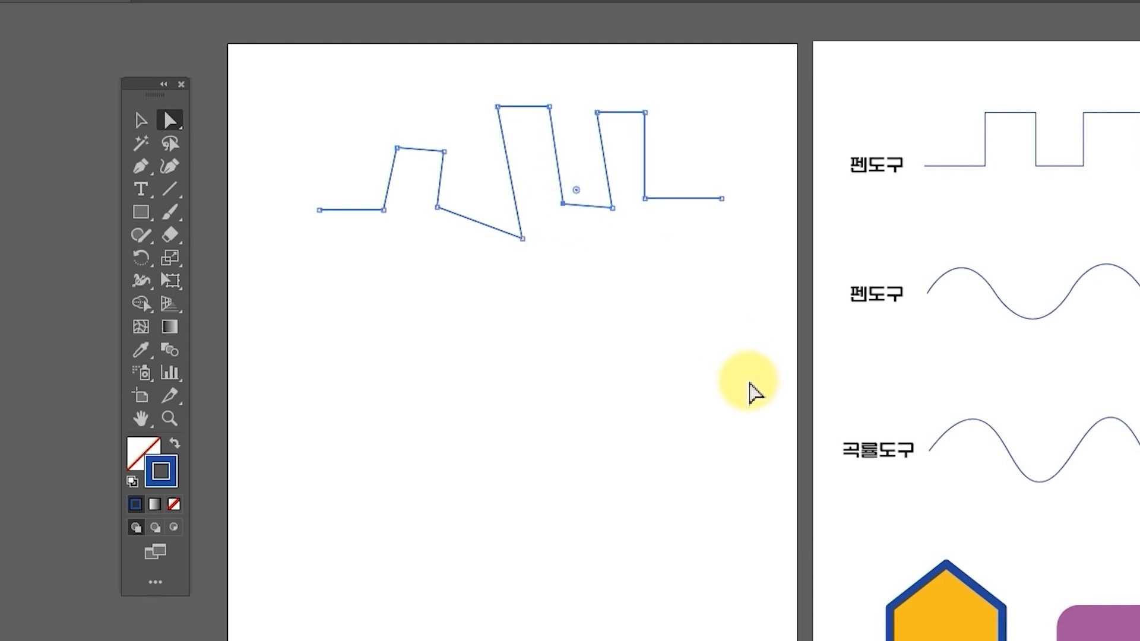
Step: Undo all the anchor point moves on the square-wave path
key("ctrl+z")
key("ctrl+z")
key("ctrl+z")
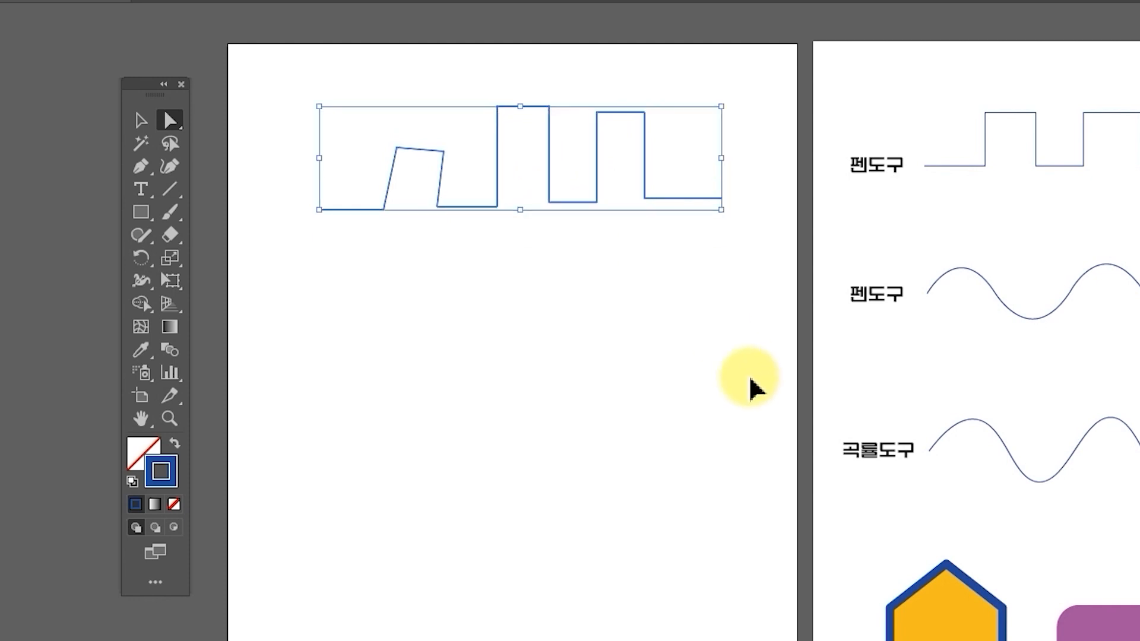
key("ctrl+z")
key("ctrl+z")
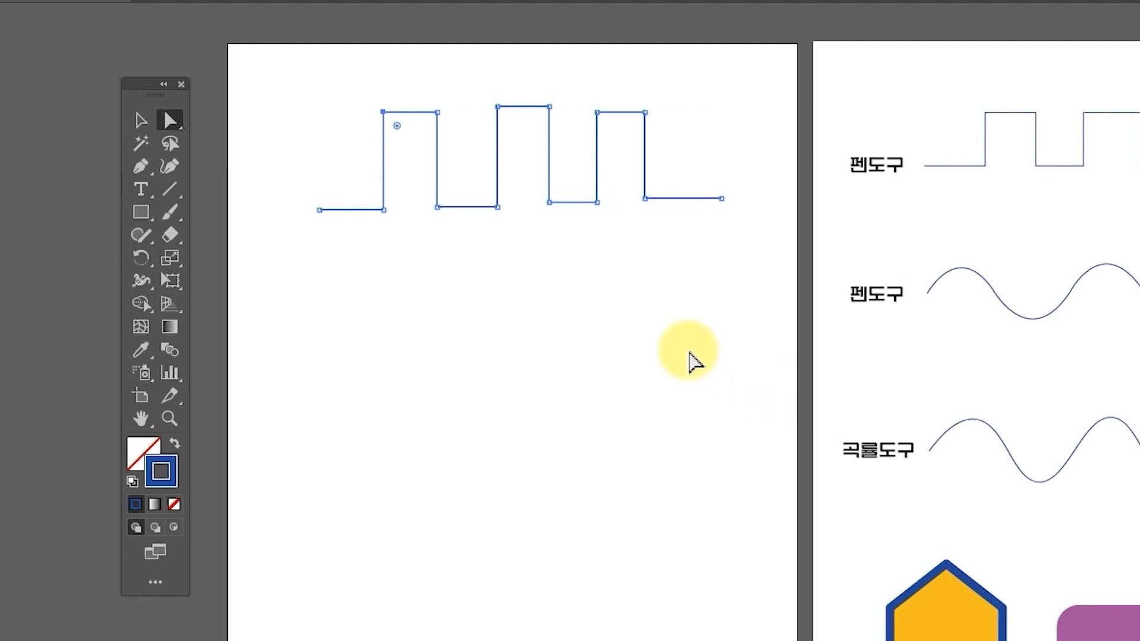
Step: Select only the top anchor points of the three peaks with the Direct Selection tool and align them to their top edge
left_click(539, 284)
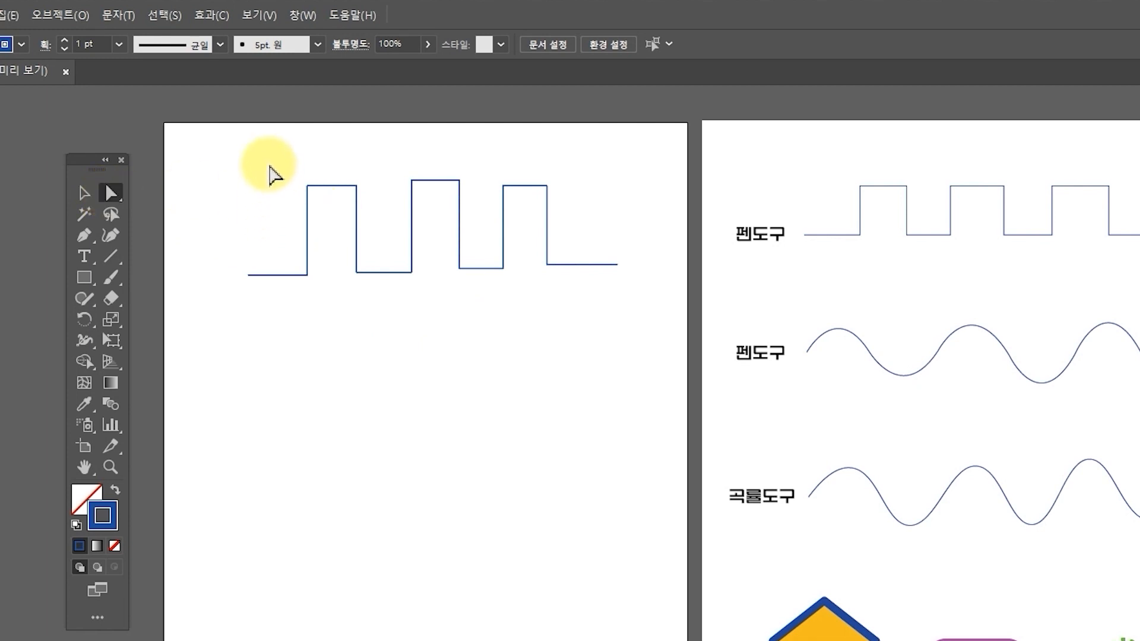
left_click_drag(262, 149, 620, 211)
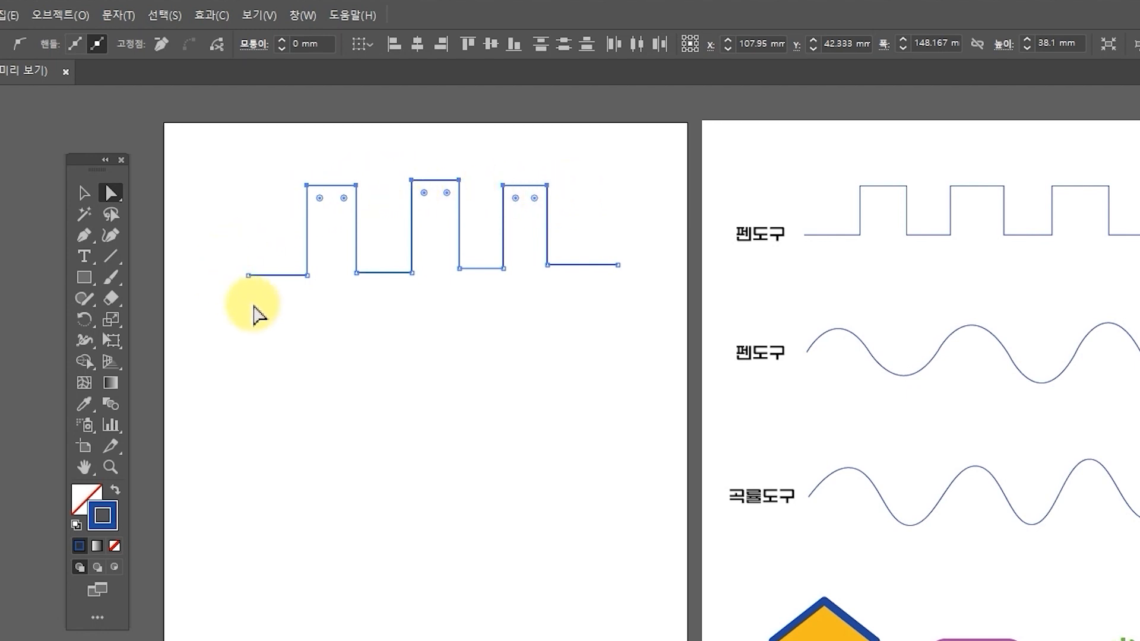
left_click_drag(262, 149, 594, 225)
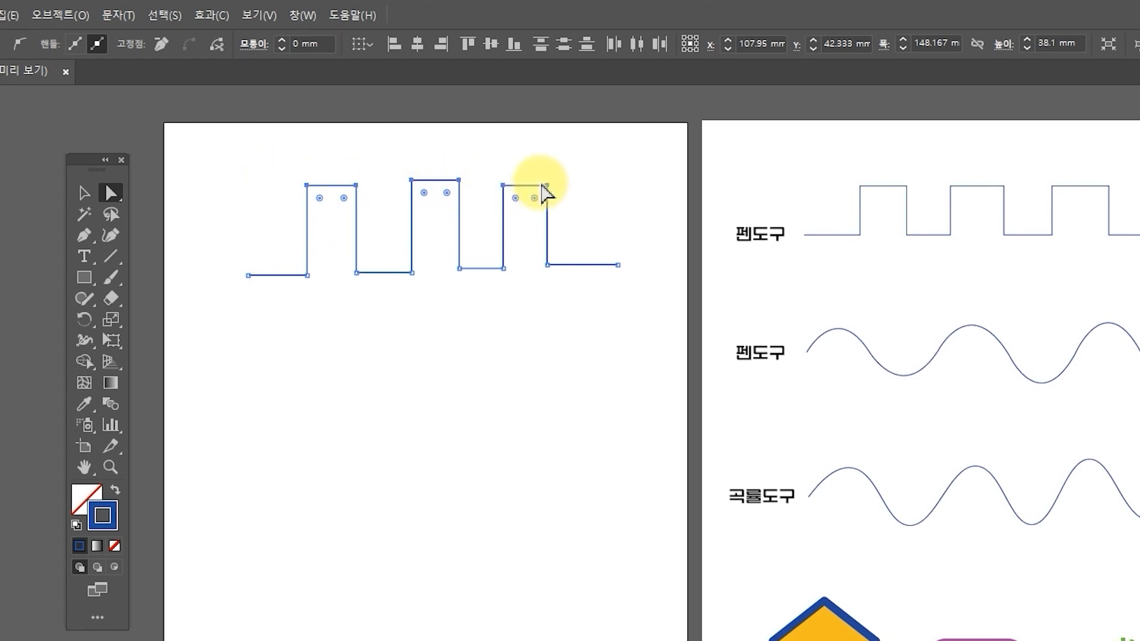
left_click(467, 44)
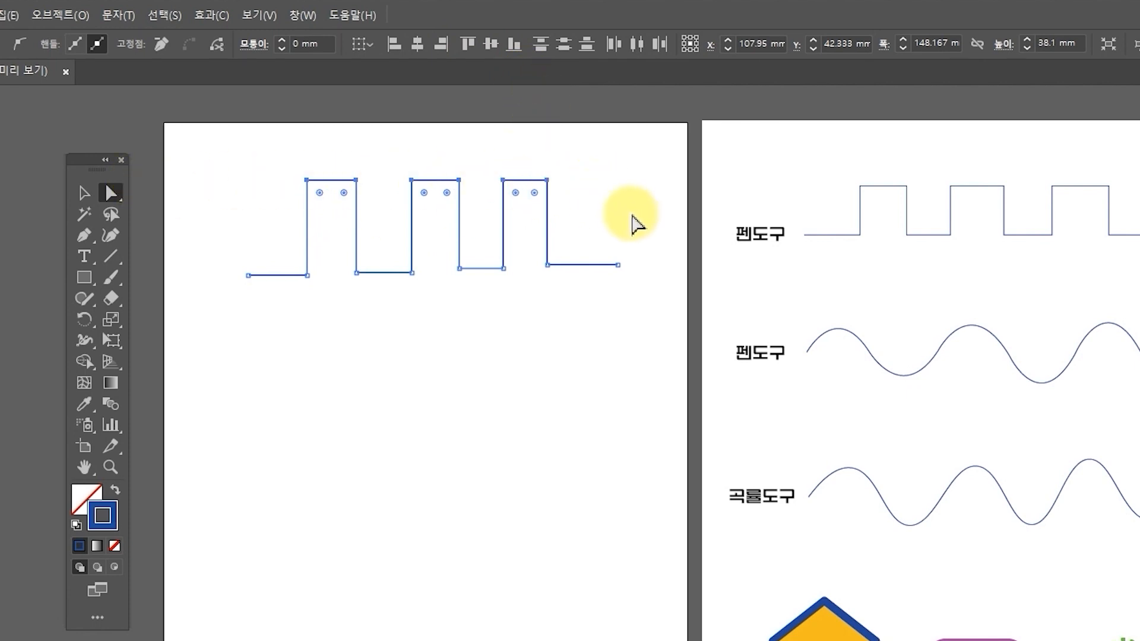
Step: Select the square wave's bottom anchor points with the Direct Selection tool and align them to their bottom edge
left_click_drag(220, 254, 651, 306)
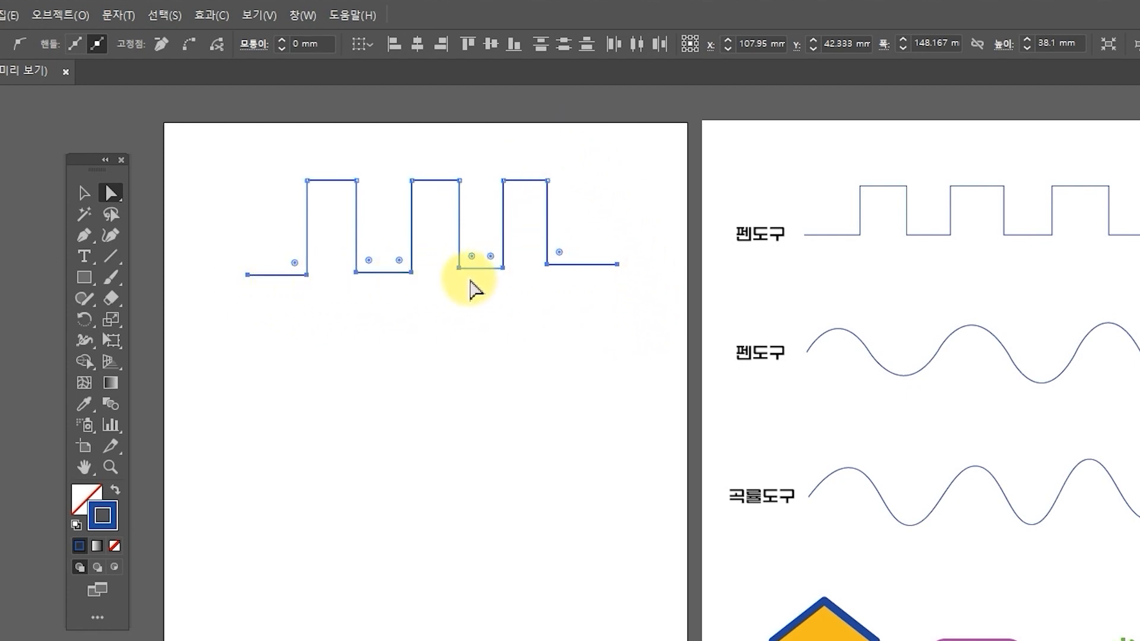
left_click(518, 51)
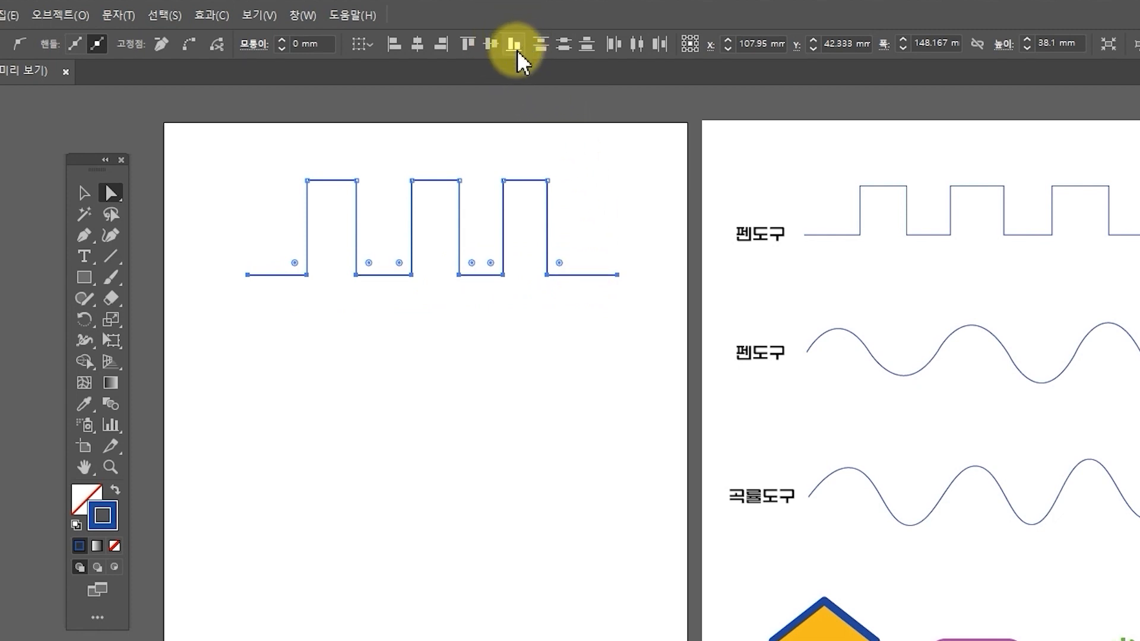
left_click(610, 392)
Step: Select only the top anchor points of the three peaks and move them down together to shorten the peaks
mouse_move(241, 156)
left_mouse_down()
mouse_move(492, 218)
mouse_move(581, 209)
left_mouse_up()
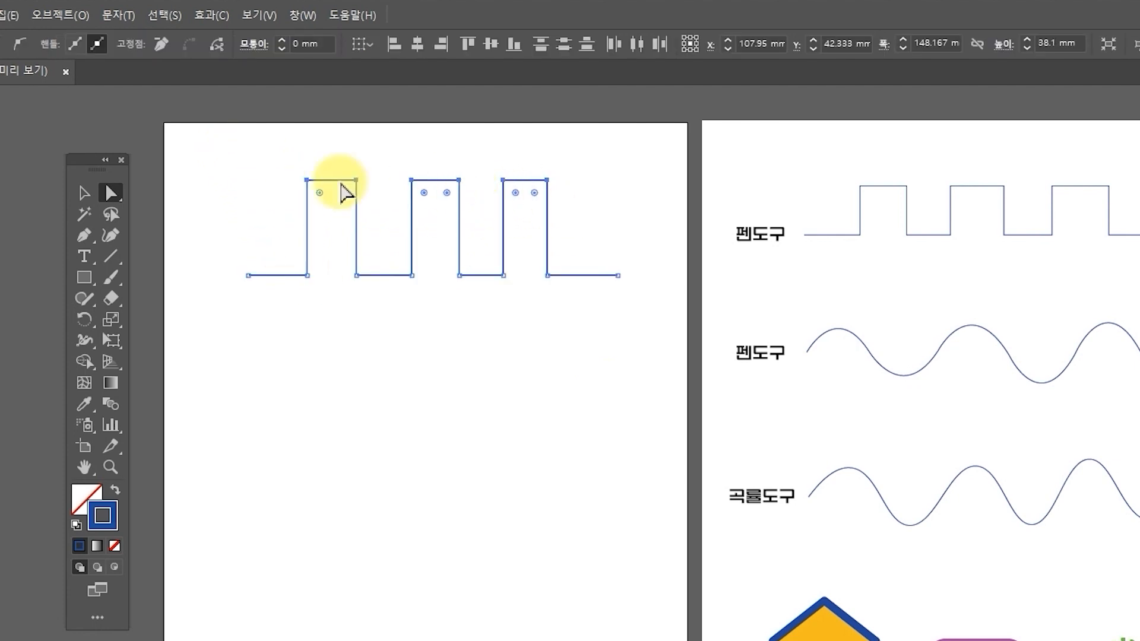
left_click_drag(341, 193, 336, 226)
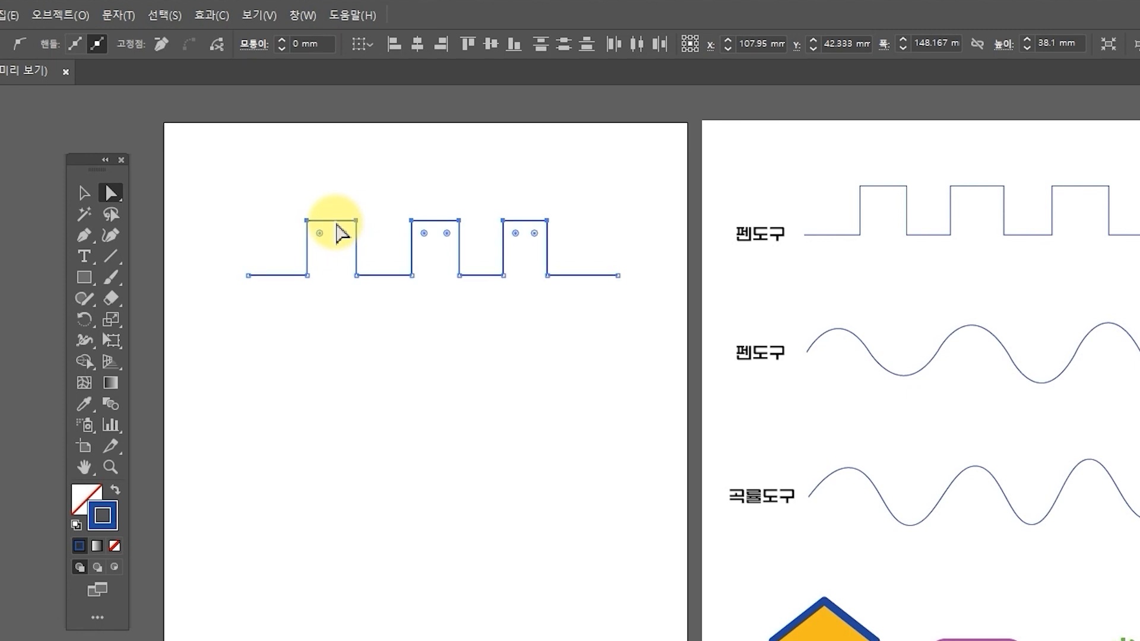
left_click(433, 389)
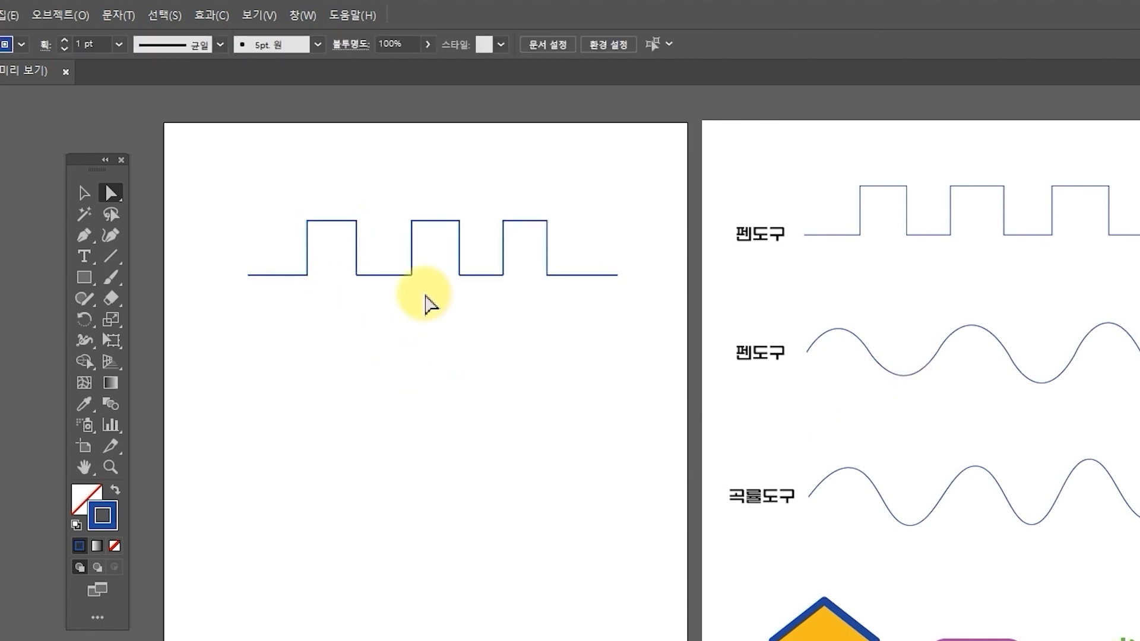
Step: Select the whole square-wave path and move it slightly higher on the artboard
left_click(84, 194)
left_click_drag(203, 196, 356, 300)
left_click(544, 234)
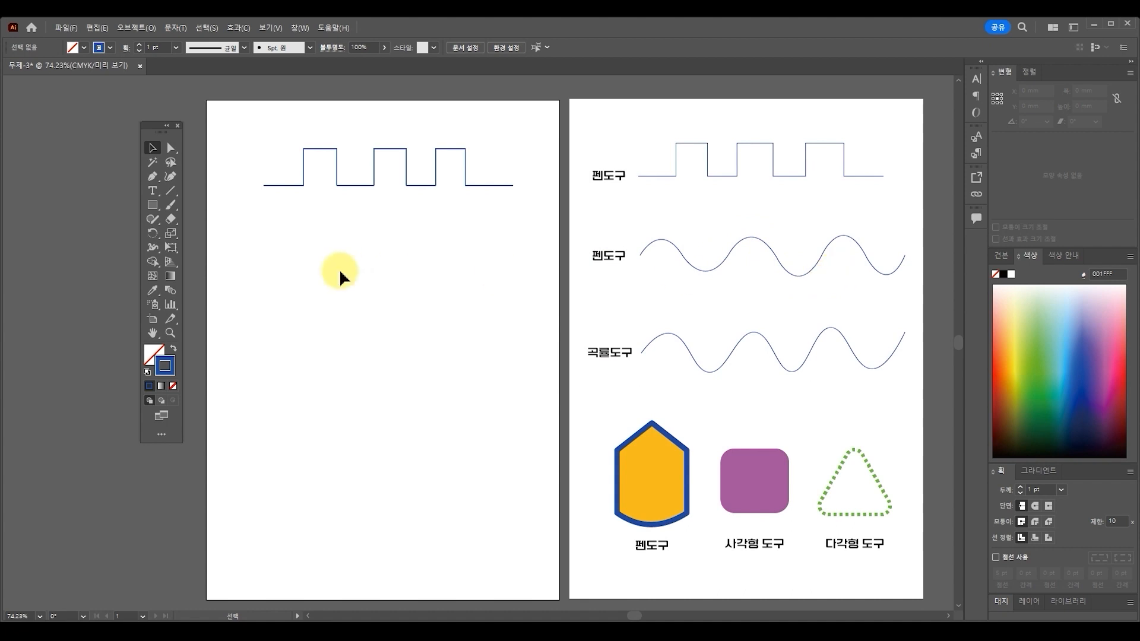
Step: Draw the first arch of a curved wave below the square wave with the Pen tool, removing the outgoing handle at its end anchor
scroll(523, 249, "down", 1)
left_click(152, 178)
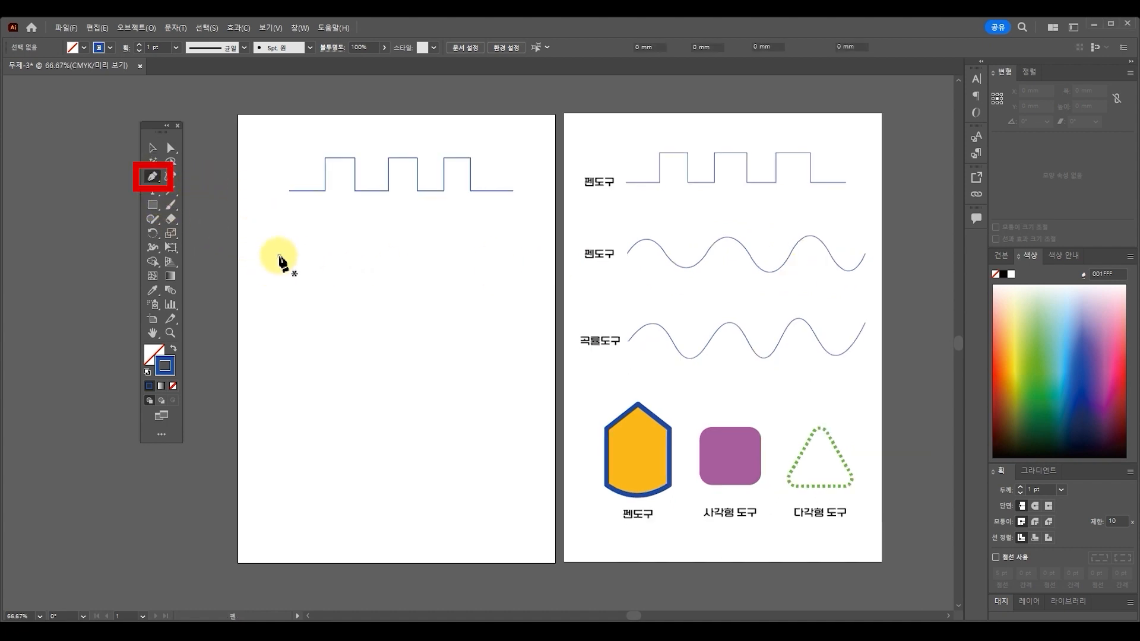
left_click(279, 256)
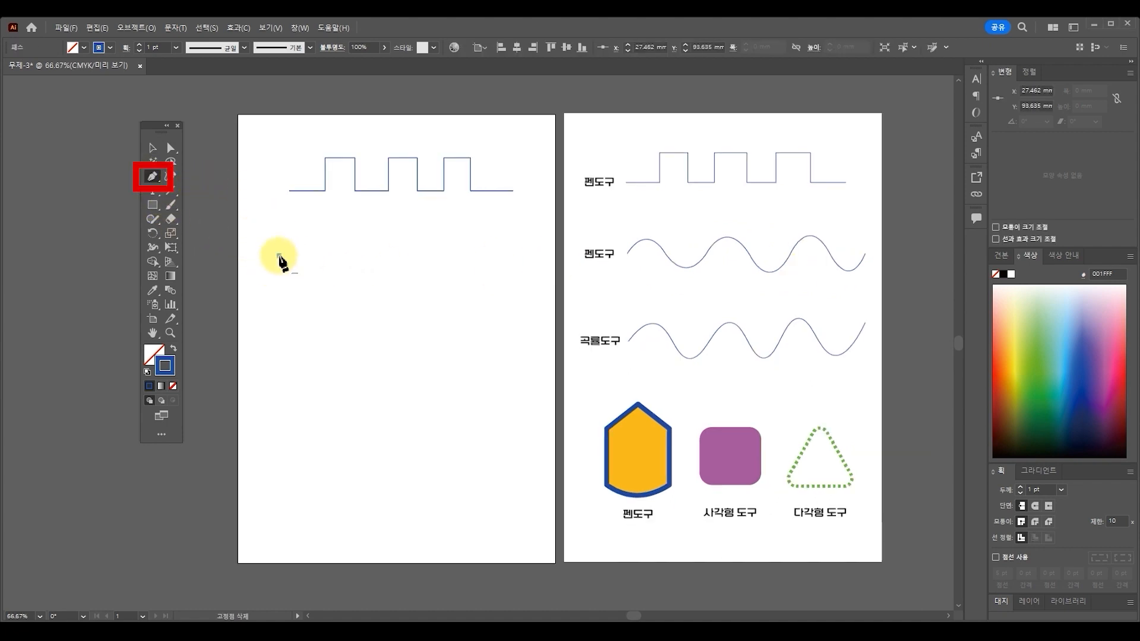
left_click(325, 255)
key("ctrl+z")
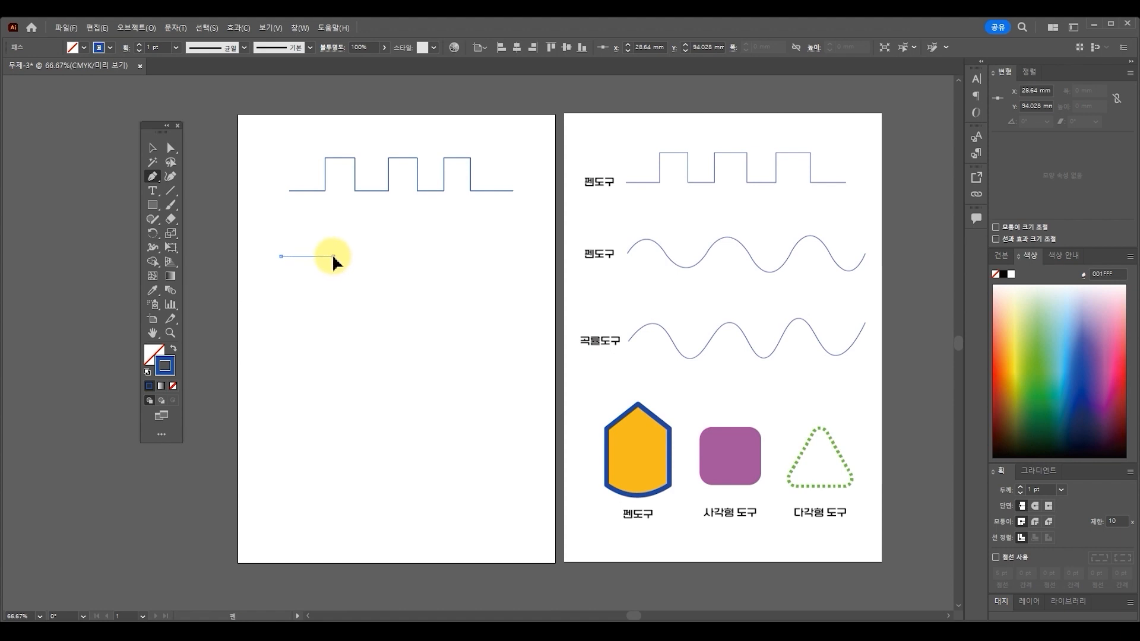
left_click_drag(333, 258, 360, 310)
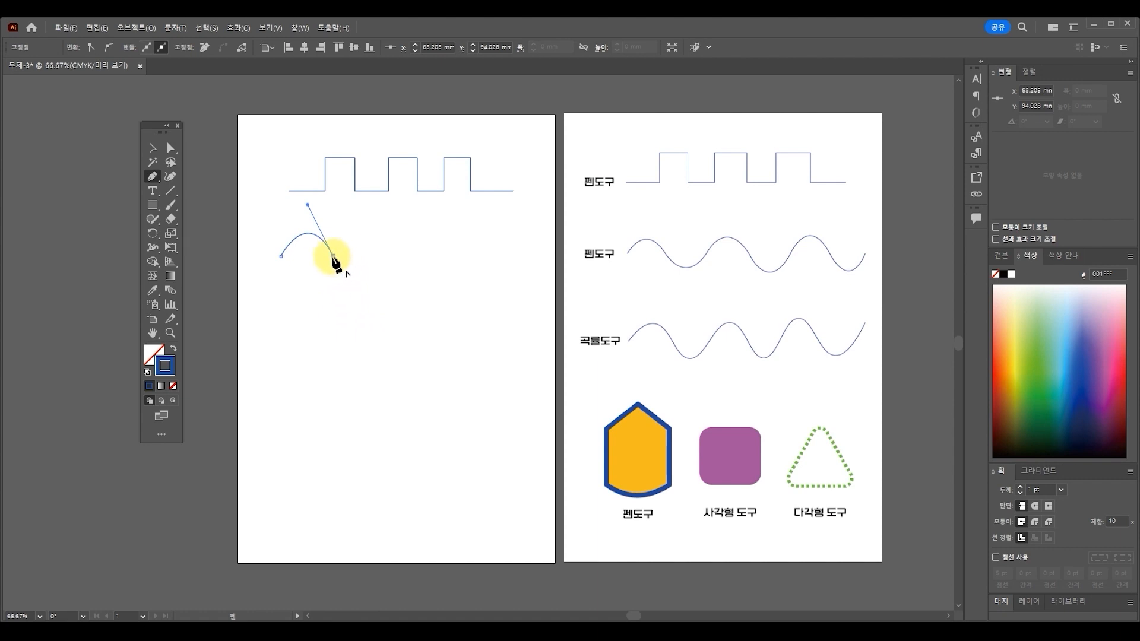
left_click(334, 257)
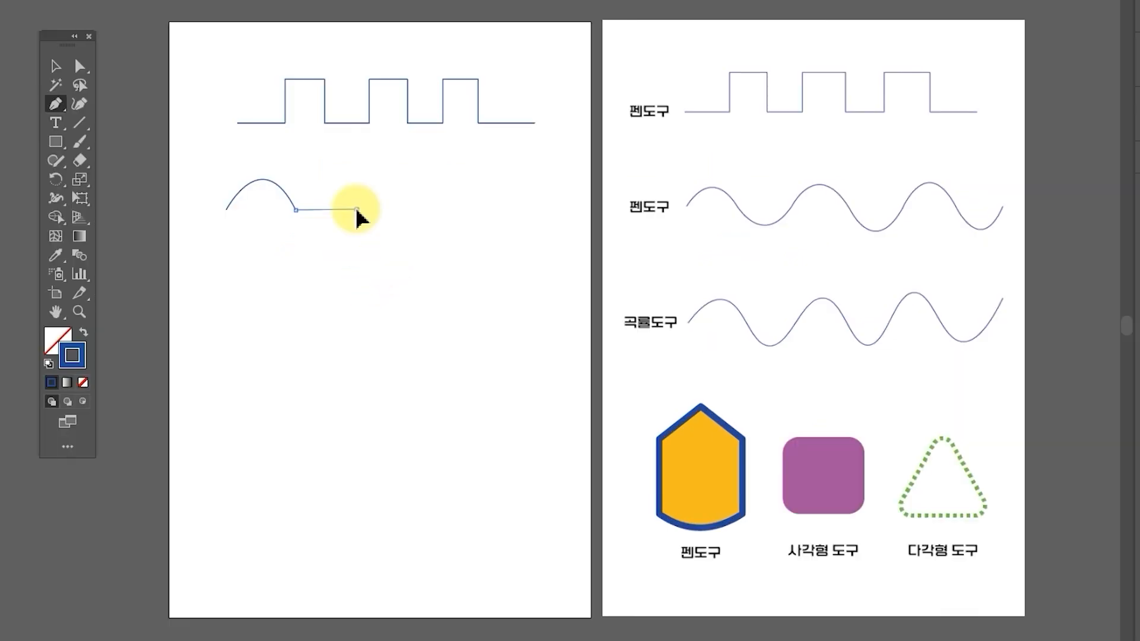
Step: Continue the Pen tool path with alternating troughs and peaks to complete three full waves, removing the outgoing handle at each anchor
left_click_drag(379, 255, 388, 235)
left_click_drag(367, 183, 389, 136)
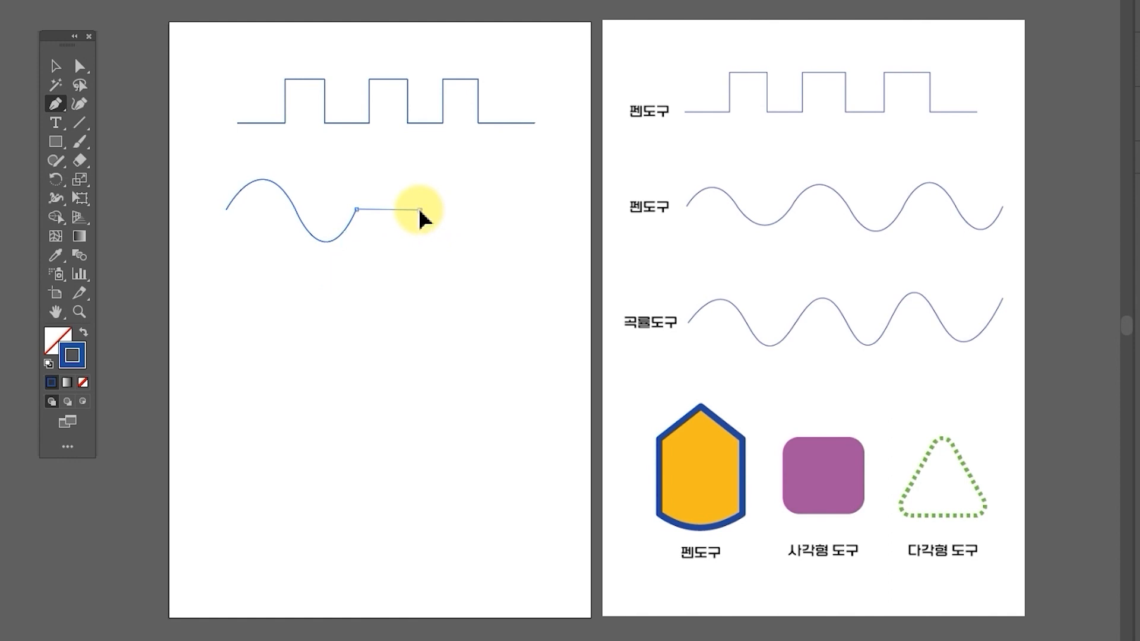
left_click_drag(419, 209, 448, 296)
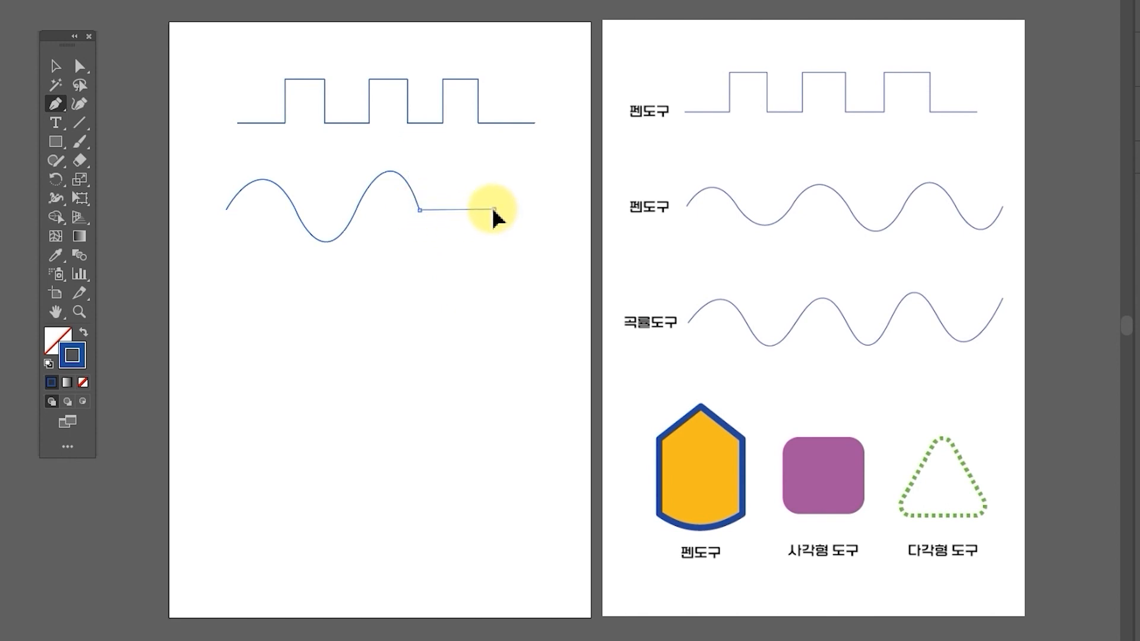
left_click_drag(493, 209, 534, 113)
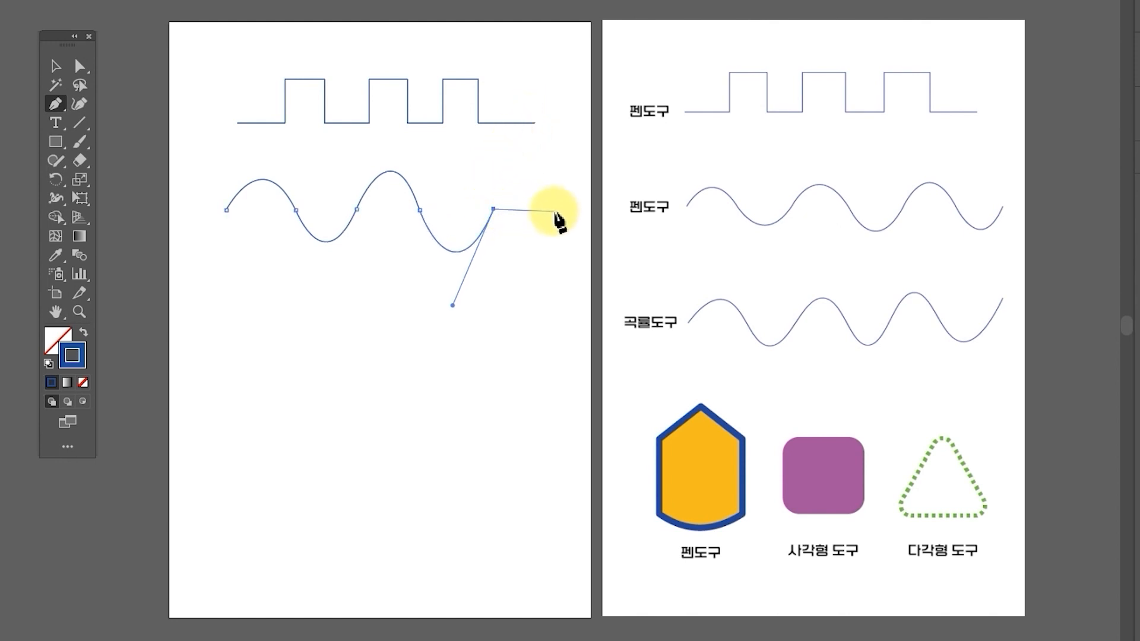
left_click_drag(554, 211, 583, 300)
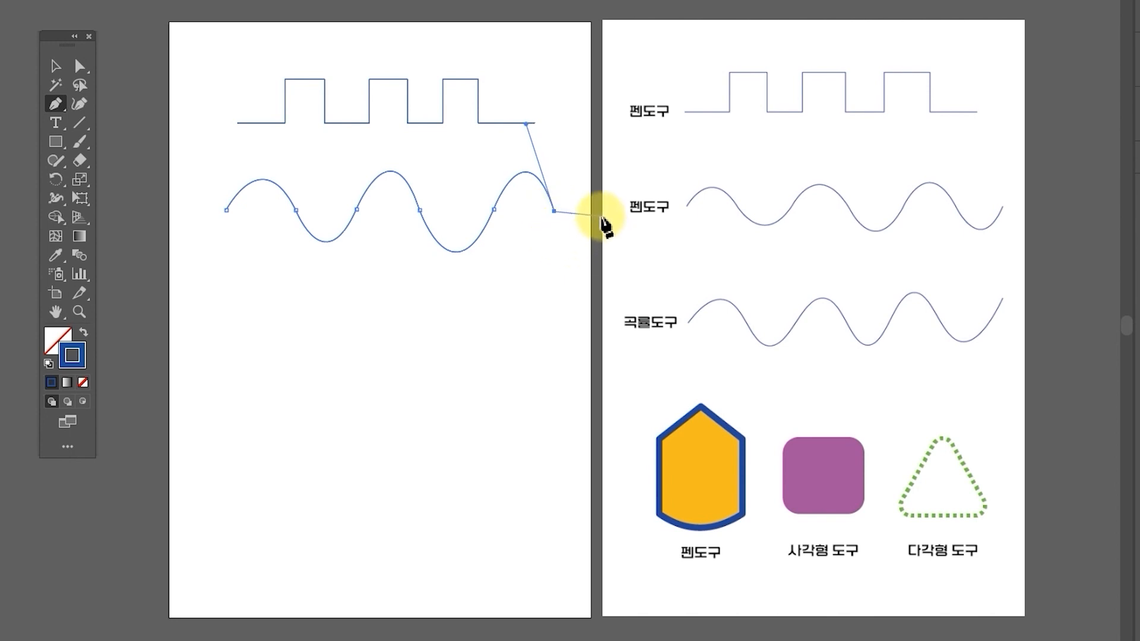
left_click_drag(601, 212, 622, 120)
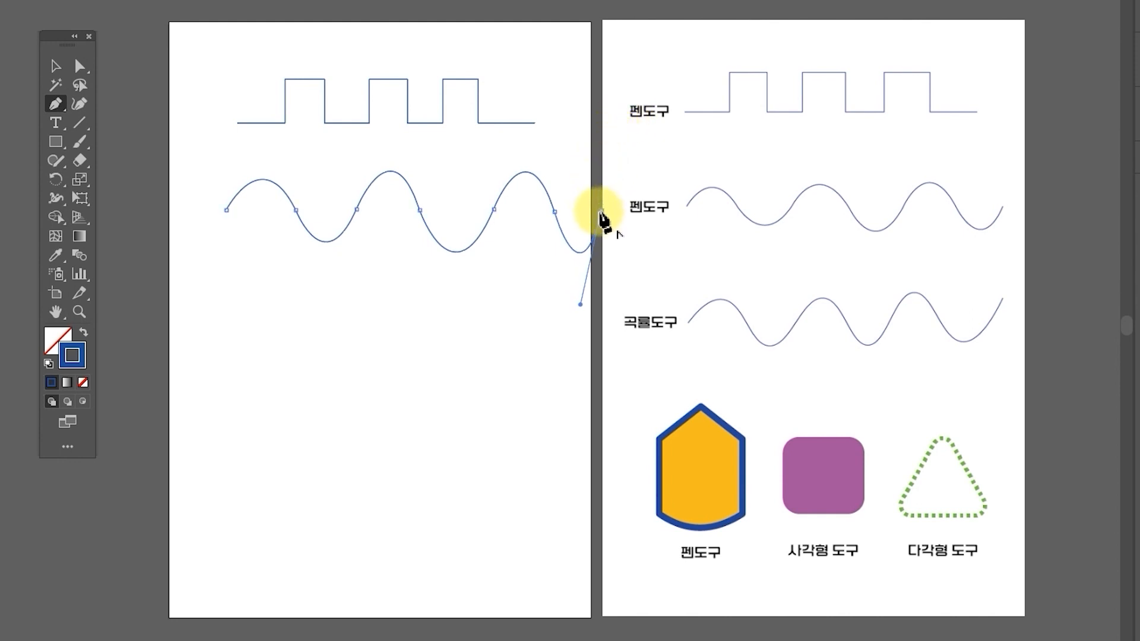
Step: Scale down the curved wave and position it on the artboard so it roughly lines up under the square wave
left_click(56, 65)
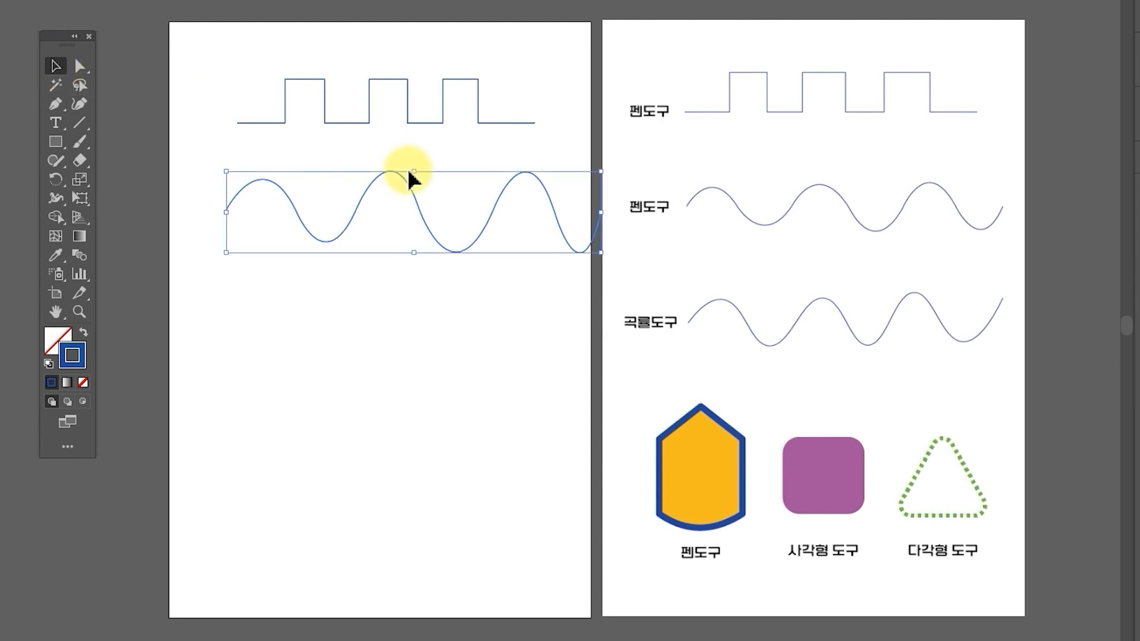
left_click_drag(490, 223, 464, 231)
left_click_drag(577, 183, 550, 193)
left_click_drag(470, 229, 463, 216)
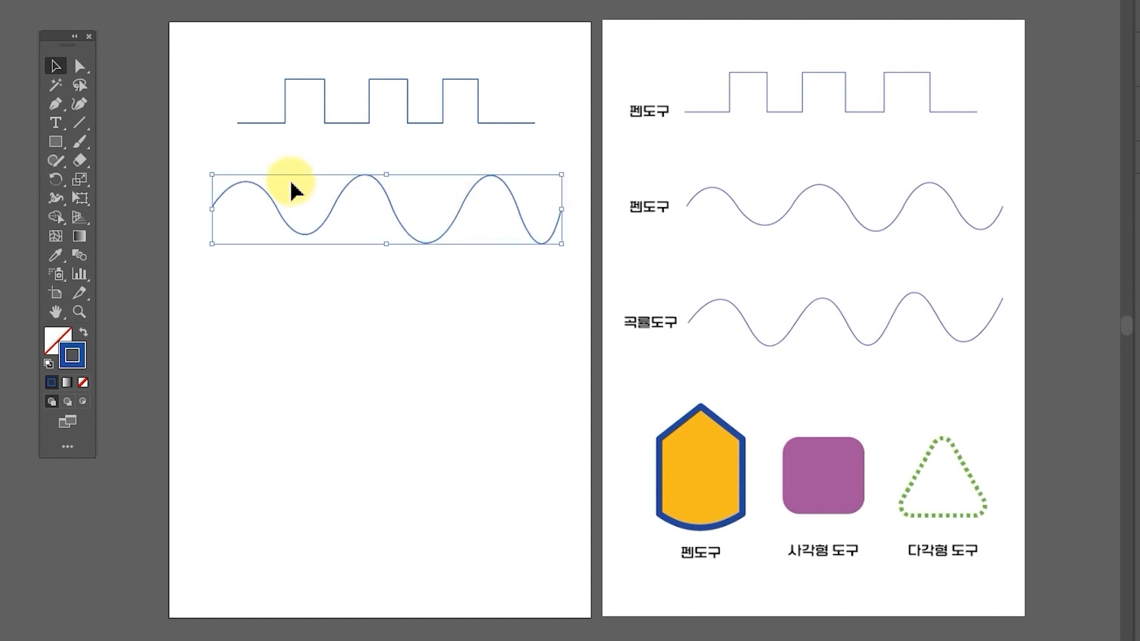
left_click_drag(212, 209, 243, 210)
left_click(390, 288)
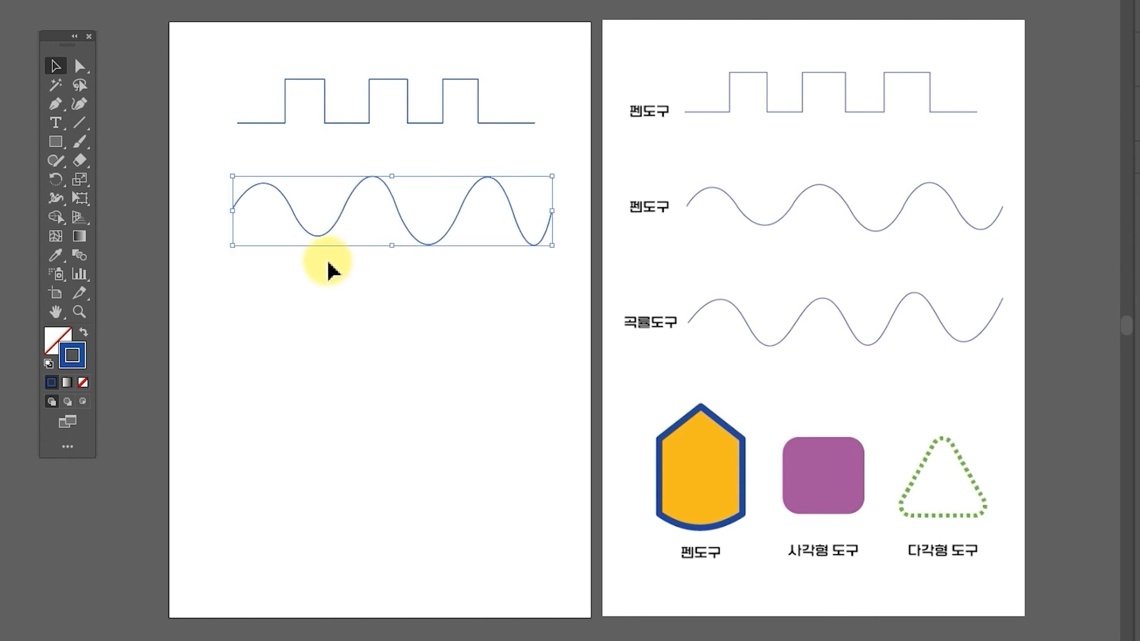
left_click(320, 204)
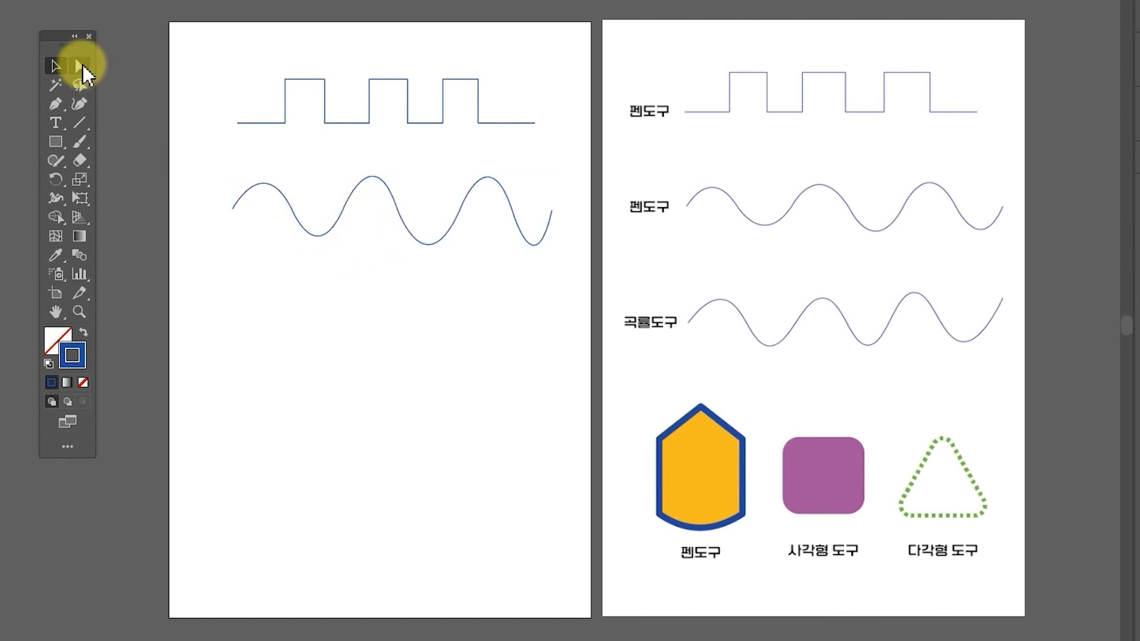
Step: Nudge the curved wave's first anchor with the Direct Selection tool and lengthen the first arch's handle to make the arch taller
left_click(83, 69)
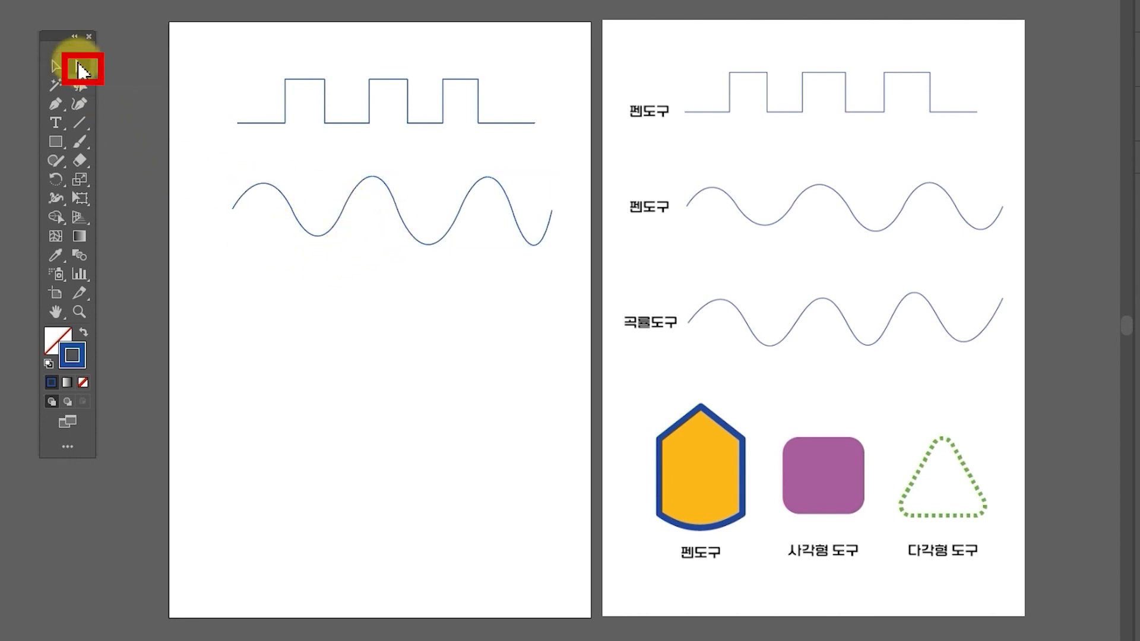
left_click(233, 209)
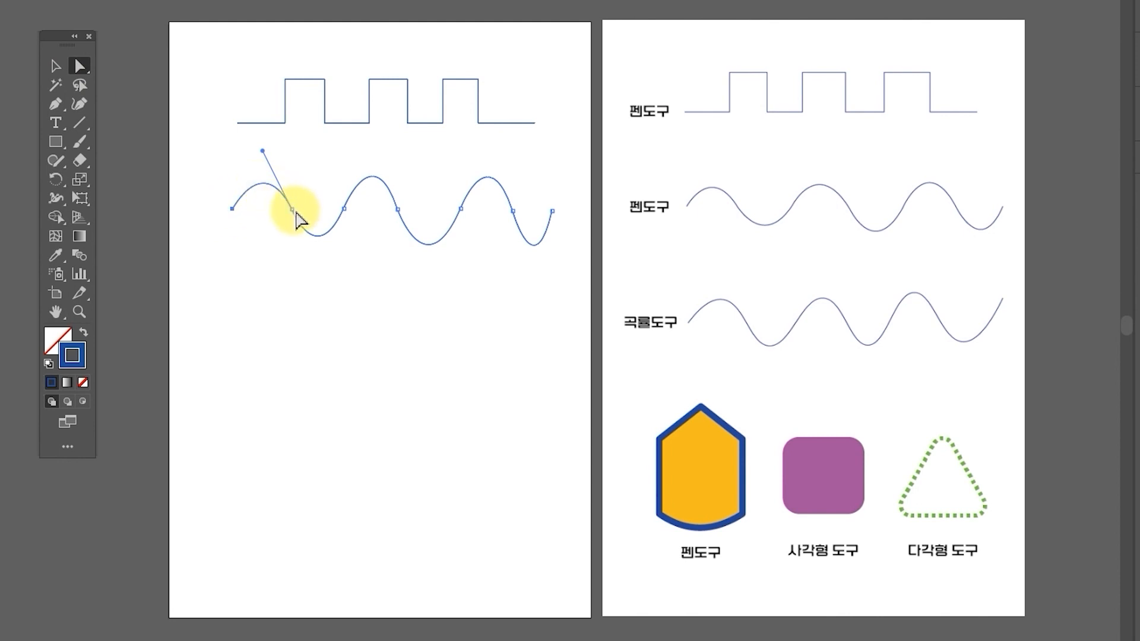
left_click(345, 211)
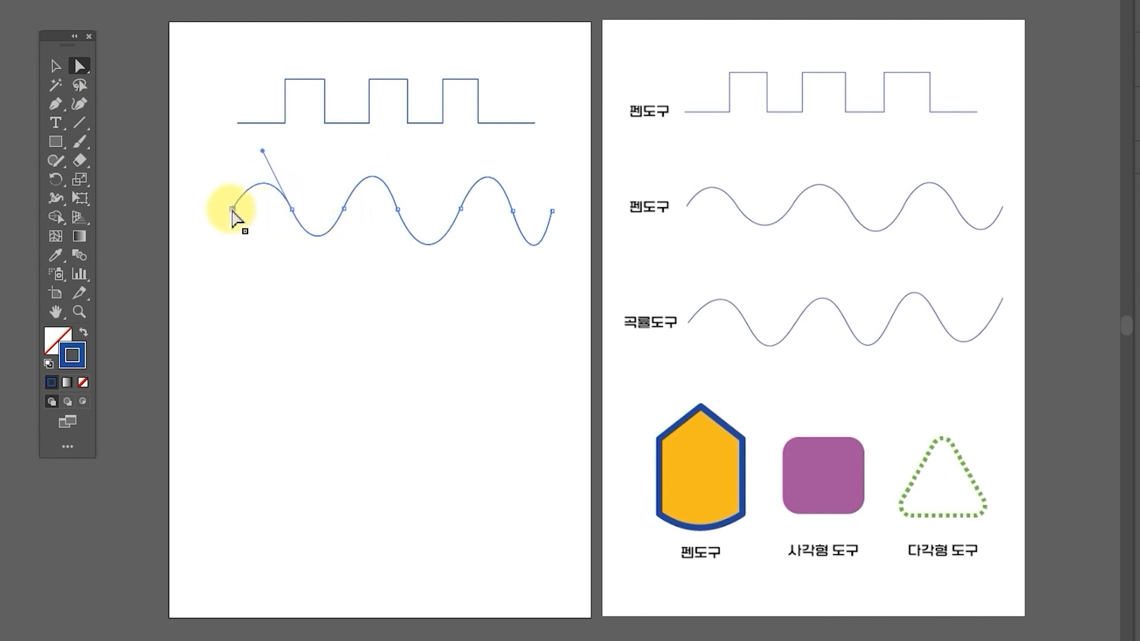
left_click_drag(232, 209, 232, 212)
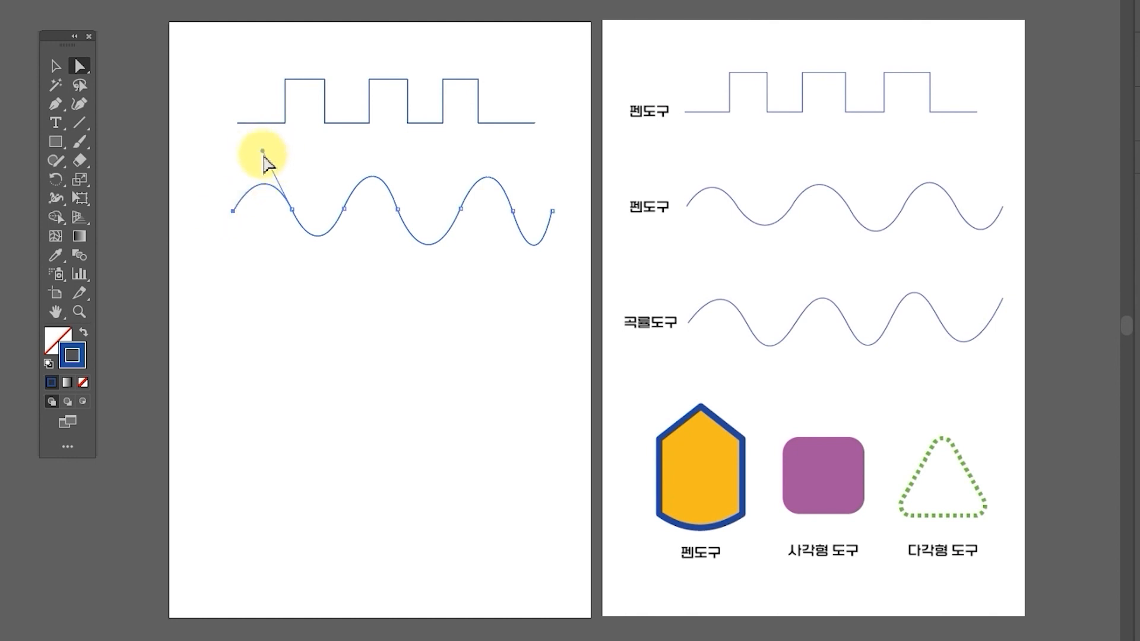
mouse_move(263, 151)
left_mouse_down()
mouse_move(264, 129)
mouse_move(265, 141)
left_mouse_up()
left_click_drag(268, 203, 266, 129)
Step: Lengthen the first trough's handle to deepen it, and move the curved wave's last anchor outward to widen the final trough
left_click(345, 209)
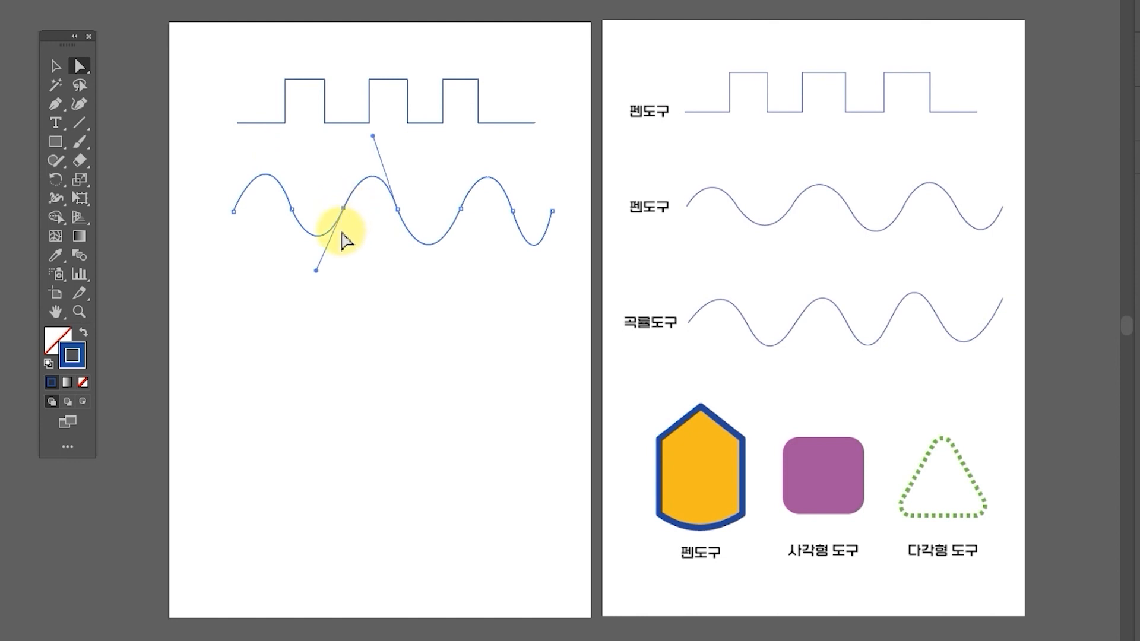
left_click_drag(316, 272, 315, 277)
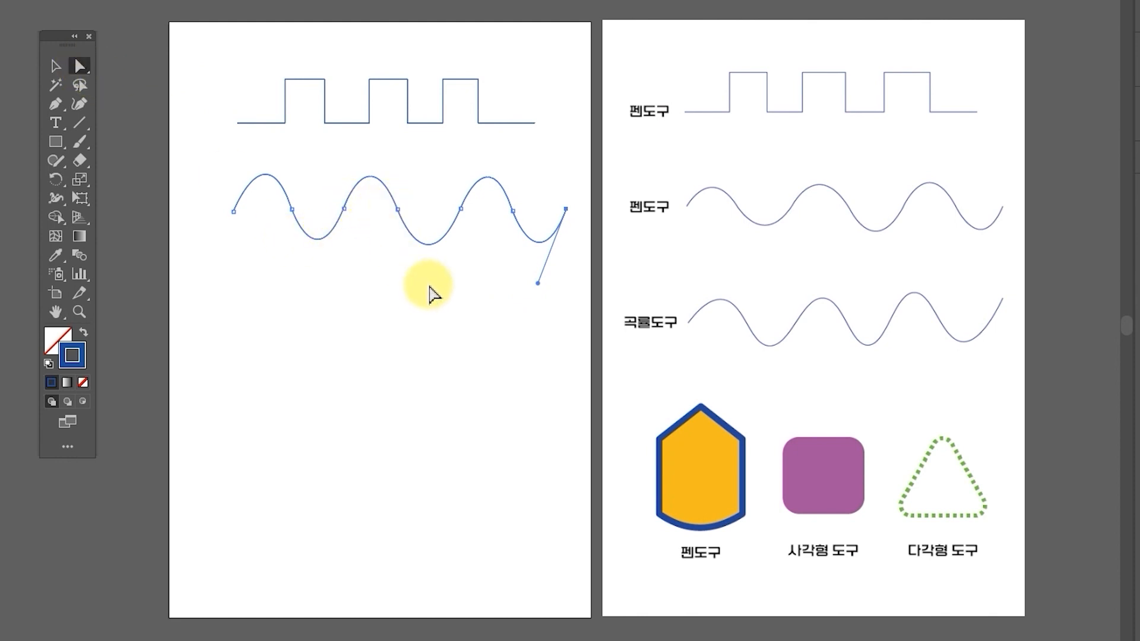
left_click(459, 314)
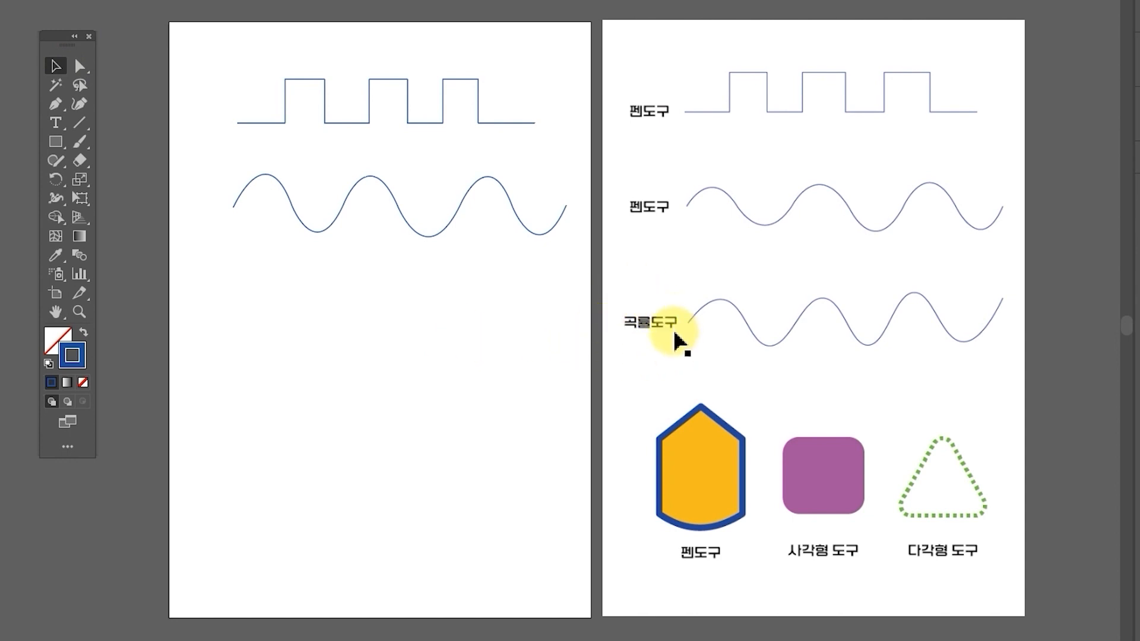
Step: Draw a third open wave below the others with the Curvature tool, placing points at three peaks and three troughs and ending on a rise
left_click(57, 105)
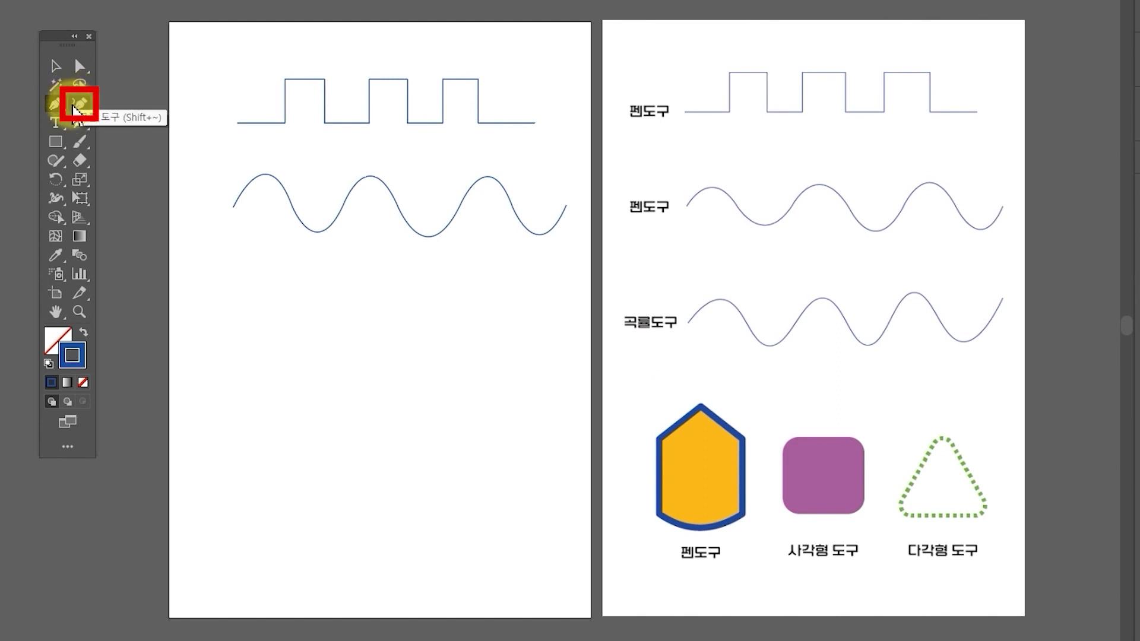
left_click(77, 108)
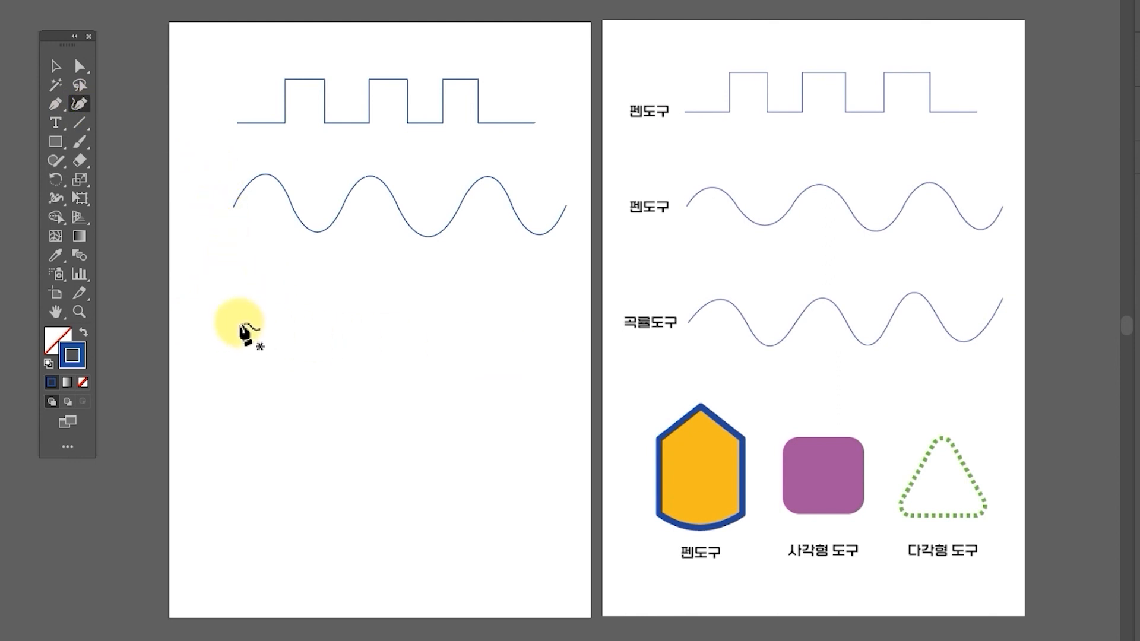
left_click(233, 319)
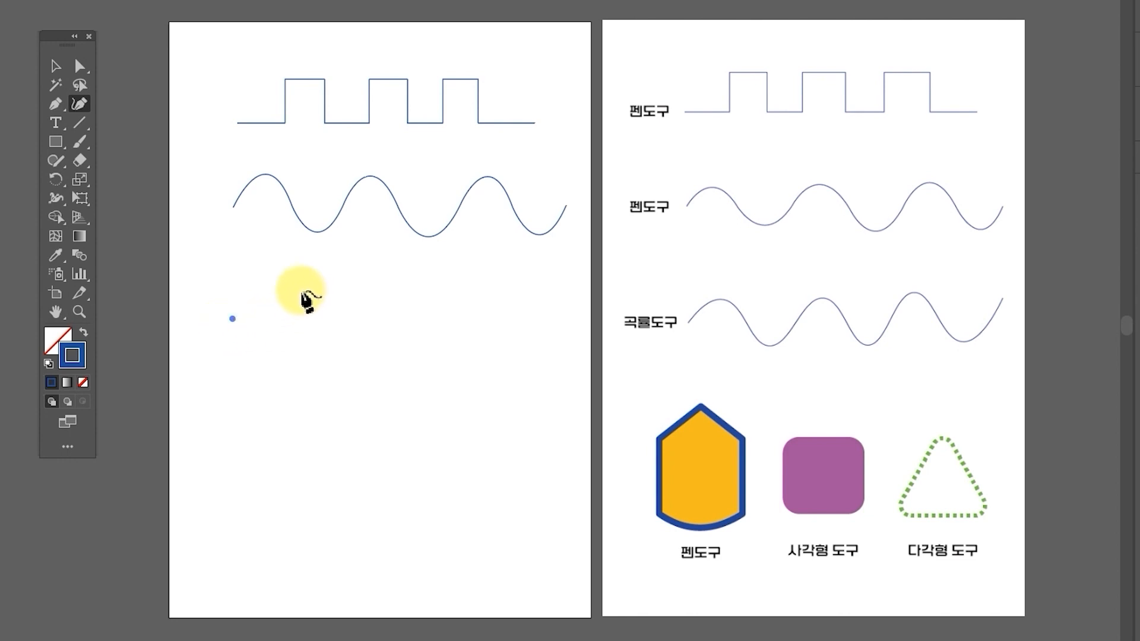
left_click(275, 286)
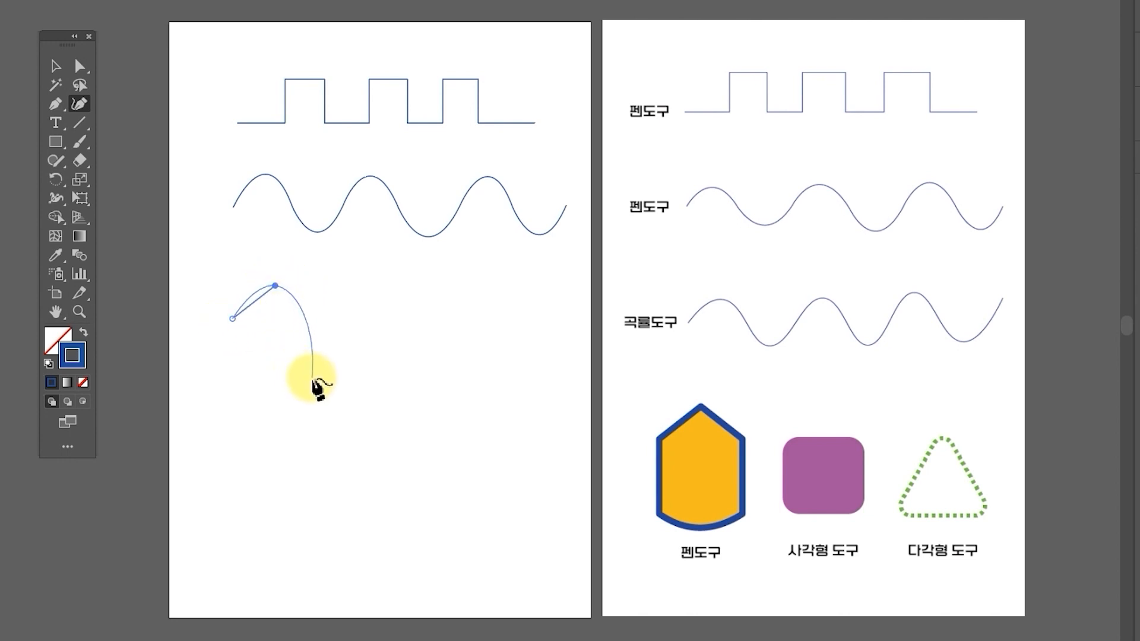
left_click(311, 363)
left_click(357, 289)
left_click(407, 367)
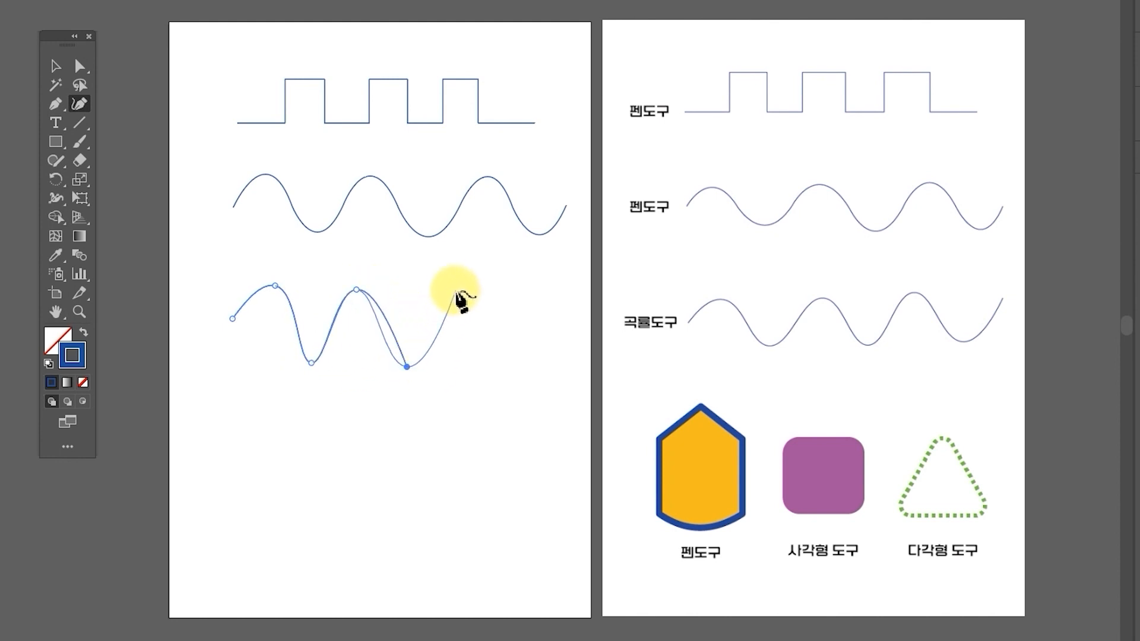
left_click(455, 290)
left_click(496, 364)
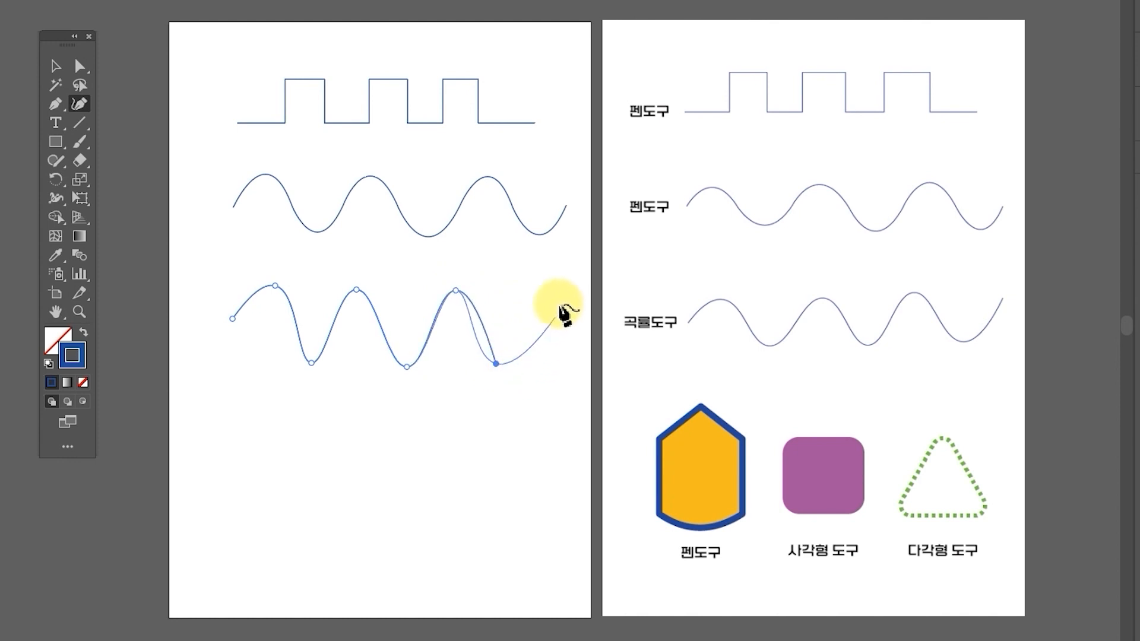
left_click(558, 293)
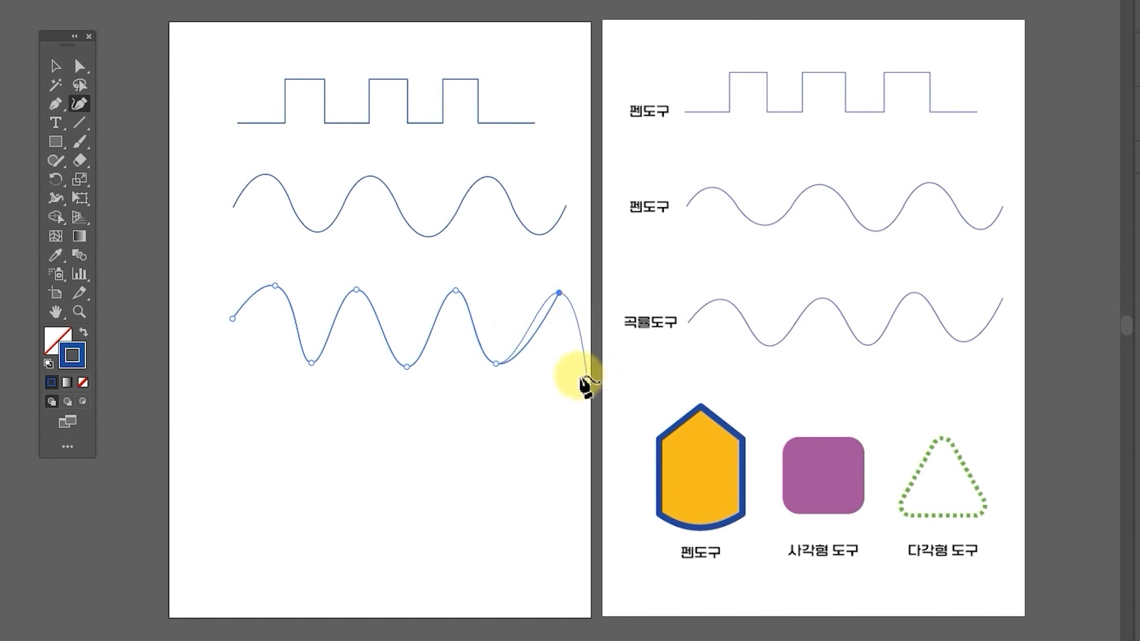
key("Escape")
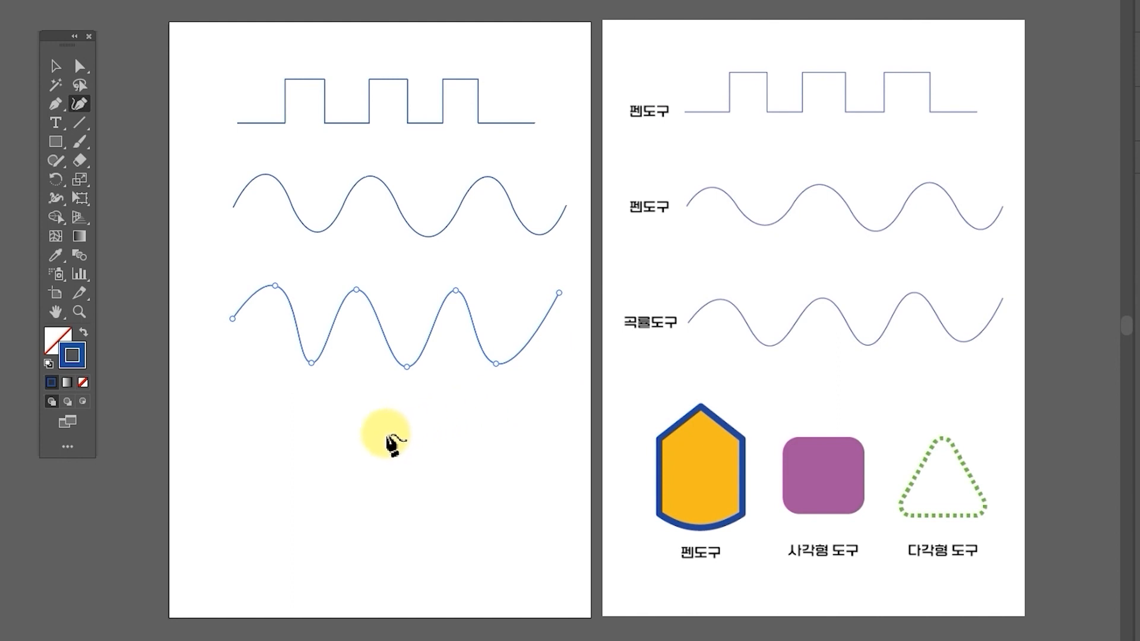
Step: Smooth the third wave's first arch by moving its first two anchors and levelling the peak's handle, and shift the last trough toward the wave's end
left_click(79, 65)
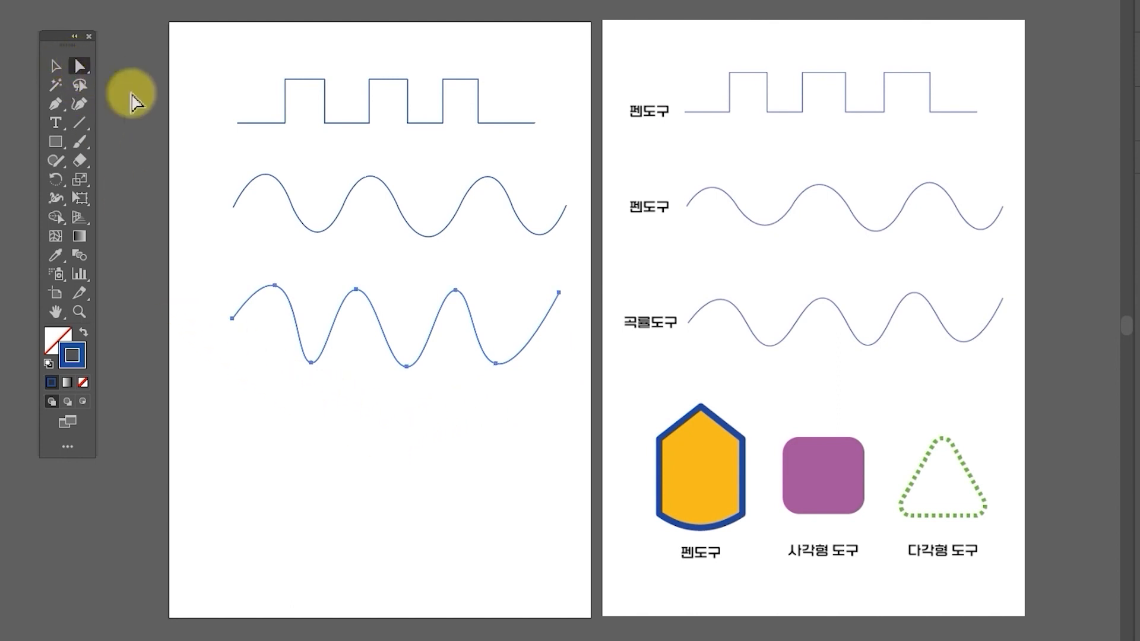
left_click_drag(232, 320, 234, 325)
mouse_move(276, 286)
left_mouse_down()
mouse_move(257, 291)
mouse_move(270, 289)
left_mouse_up()
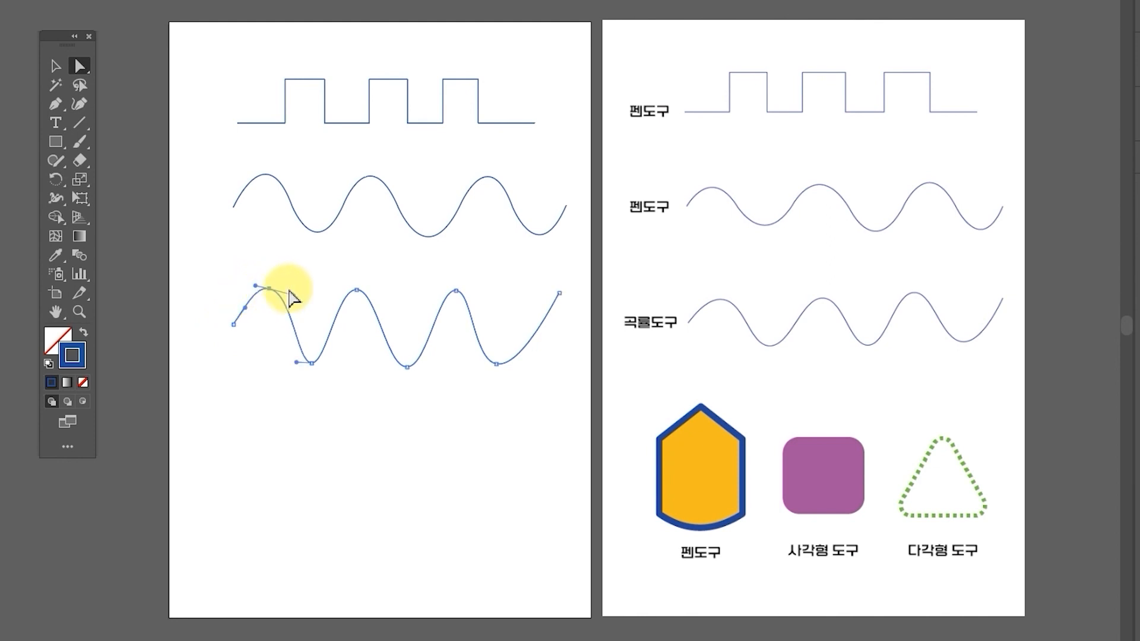
left_click_drag(294, 296, 298, 289)
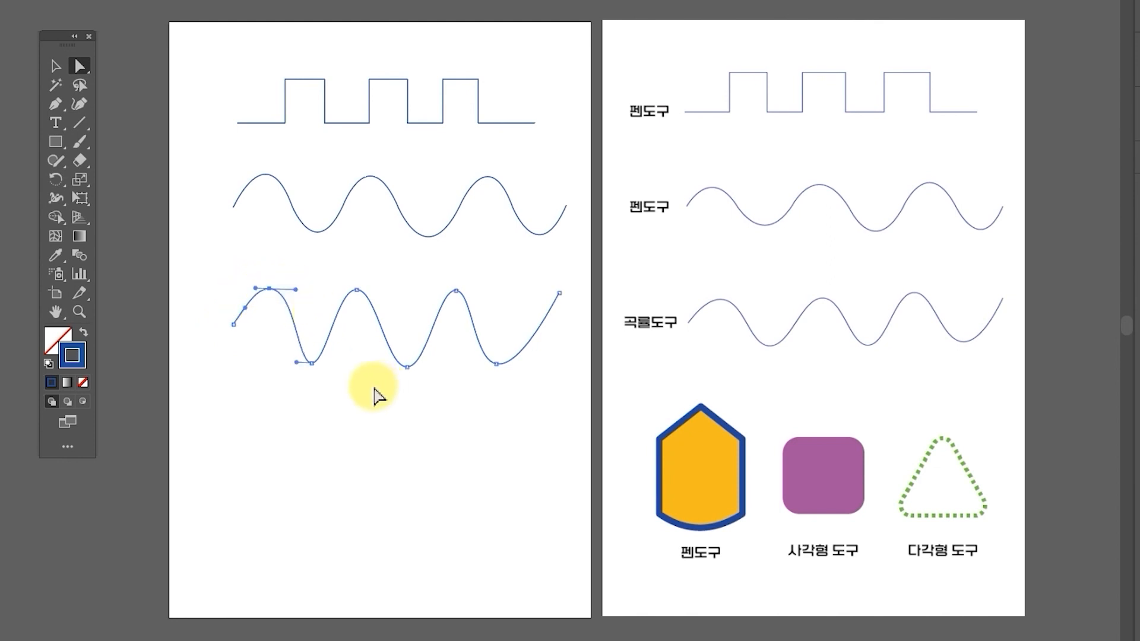
left_click_drag(498, 364, 515, 363)
left_click(270, 221)
left_click(79, 104)
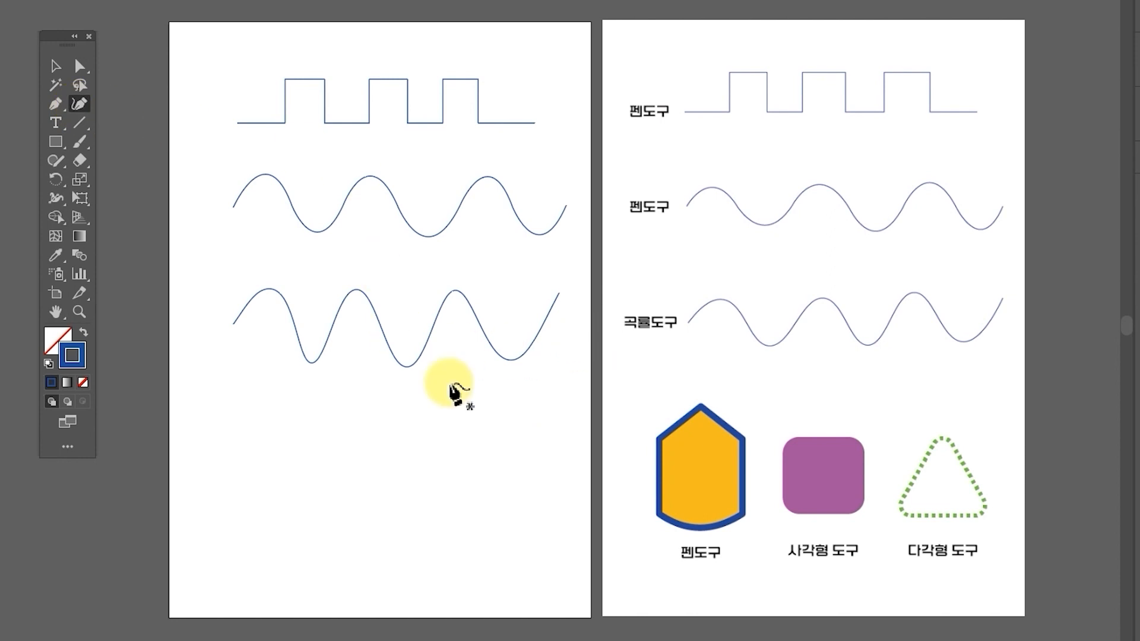
Step: Reduce the third wave's height slightly by scaling it up from its lower edge with the Selection tool
left_click(56, 66)
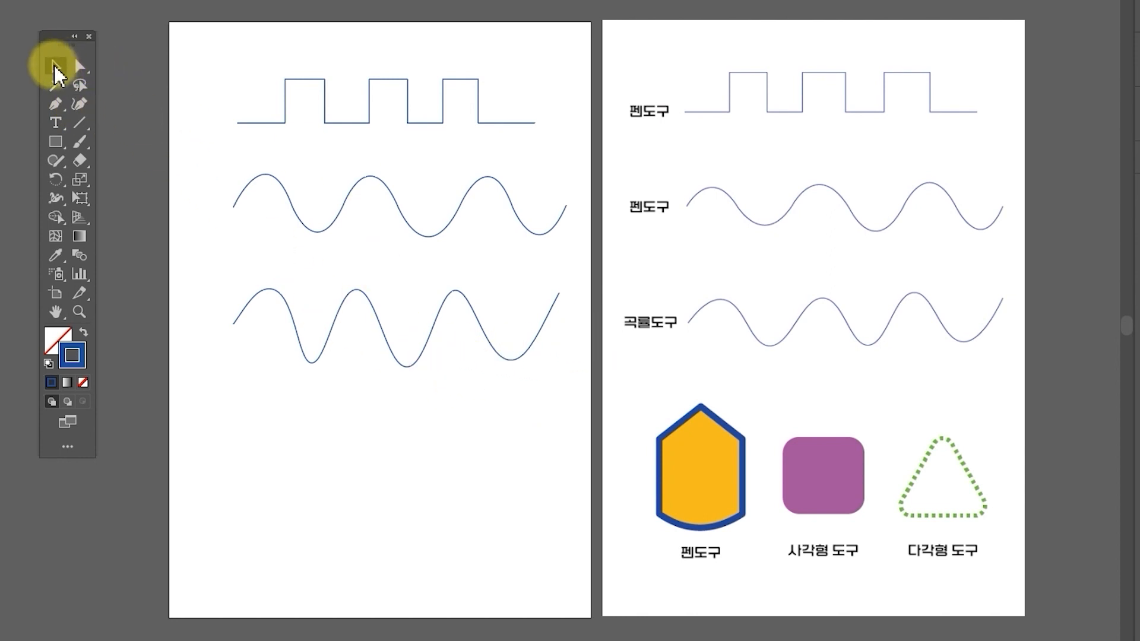
left_click(404, 366)
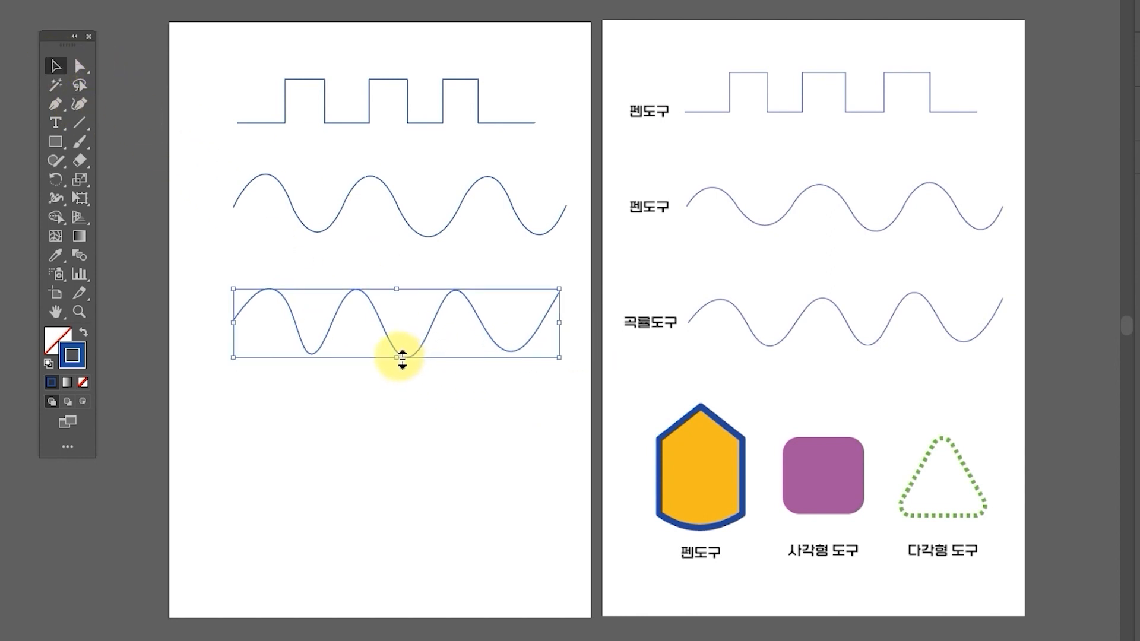
left_click(452, 459)
scroll(355, 467, "down", 1)
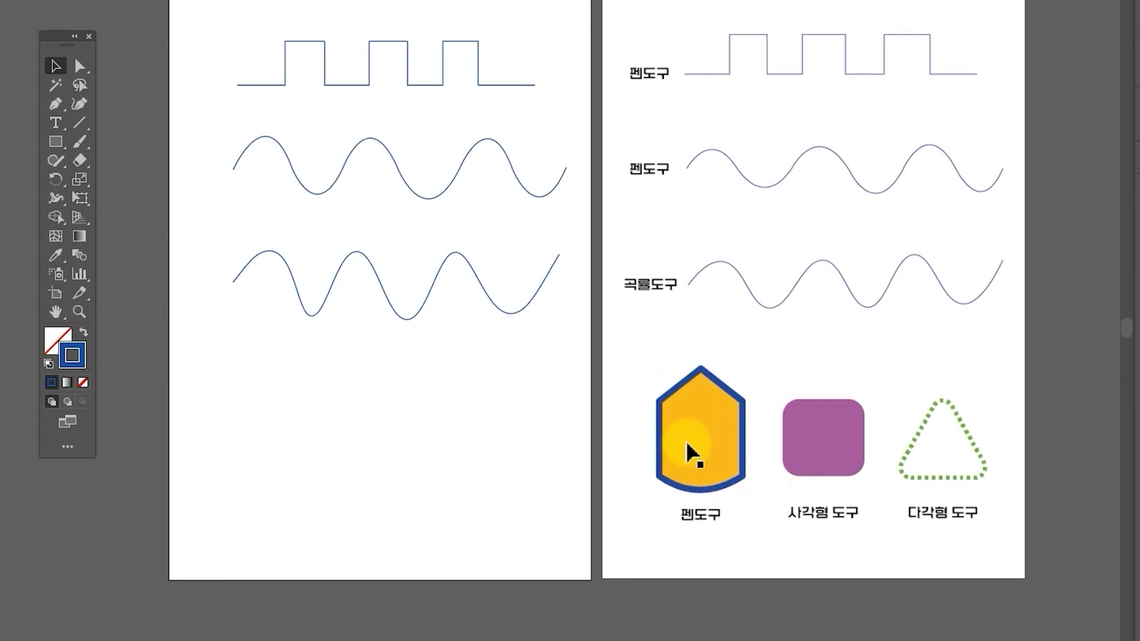
Step: Draw a closed four-sided shape below the third wave with the Pen tool, using straight segments and finishing on the starting anchor
left_click(56, 105)
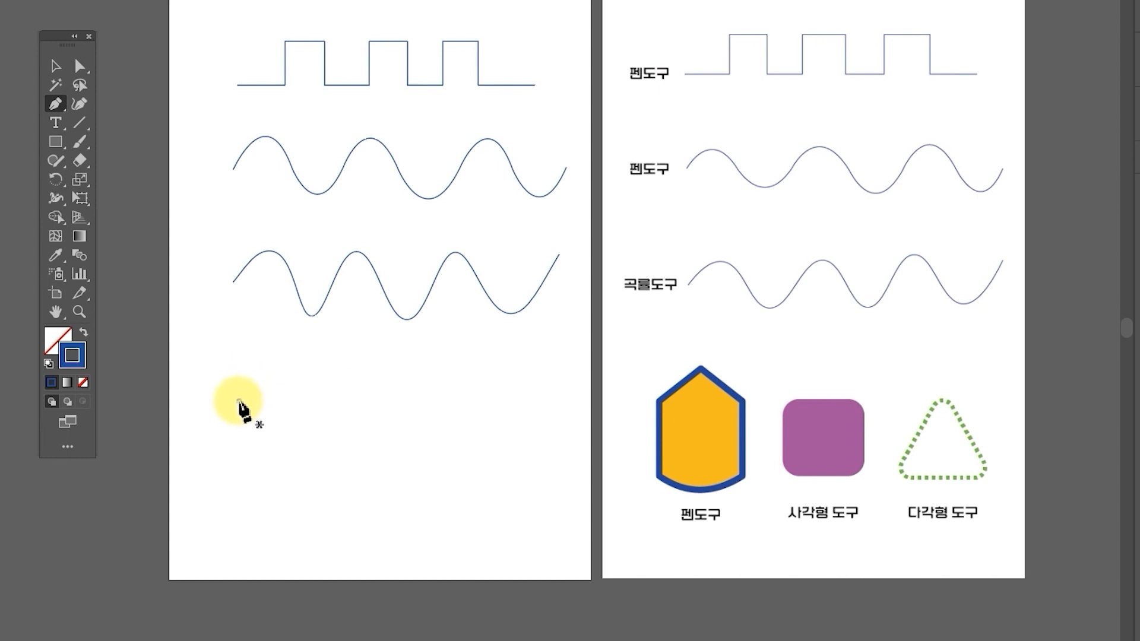
left_click(238, 401)
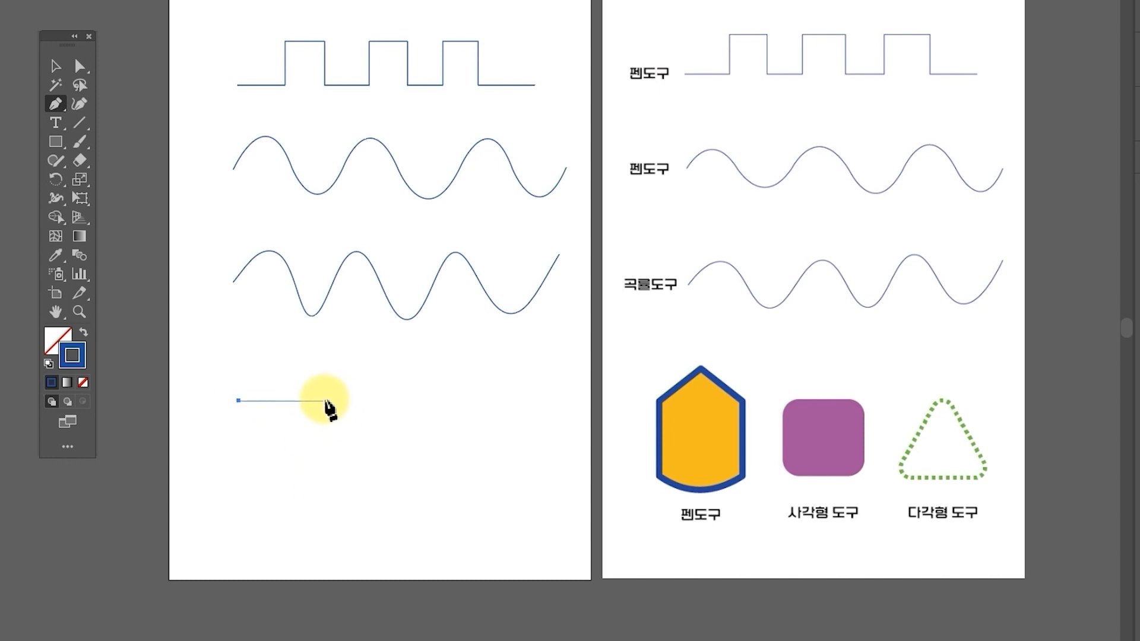
left_click(327, 401)
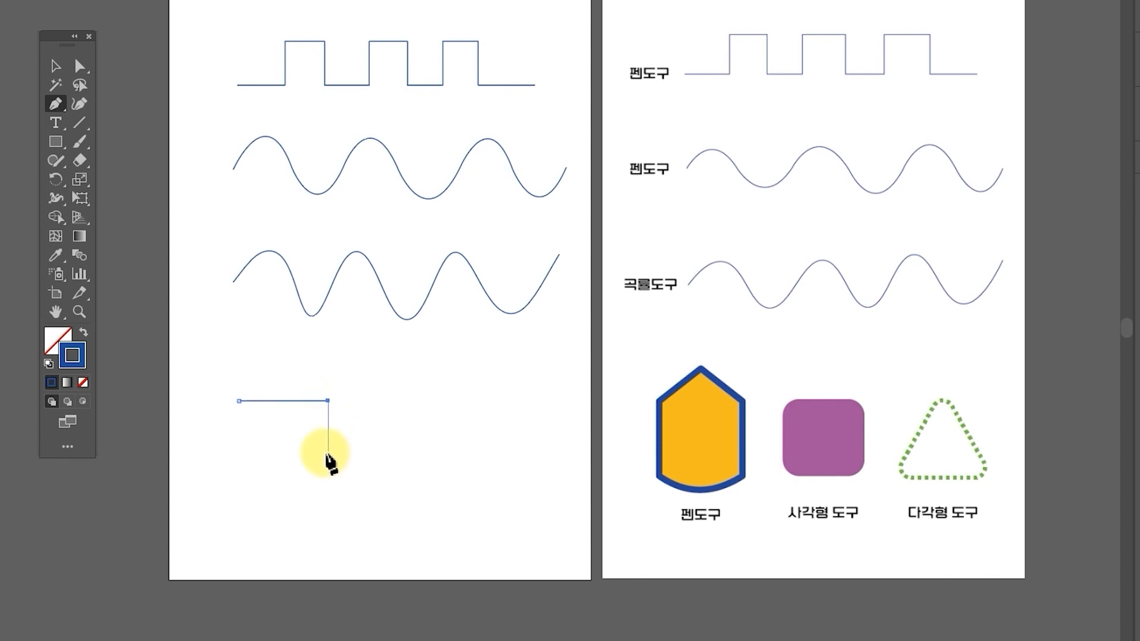
left_click(328, 493)
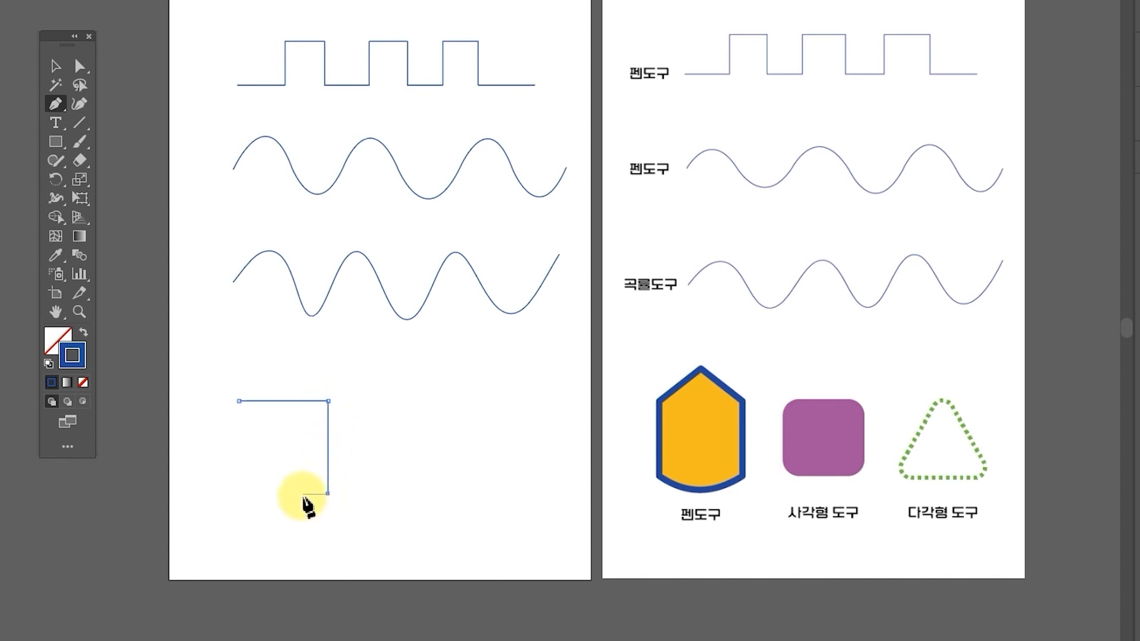
left_click(234, 493)
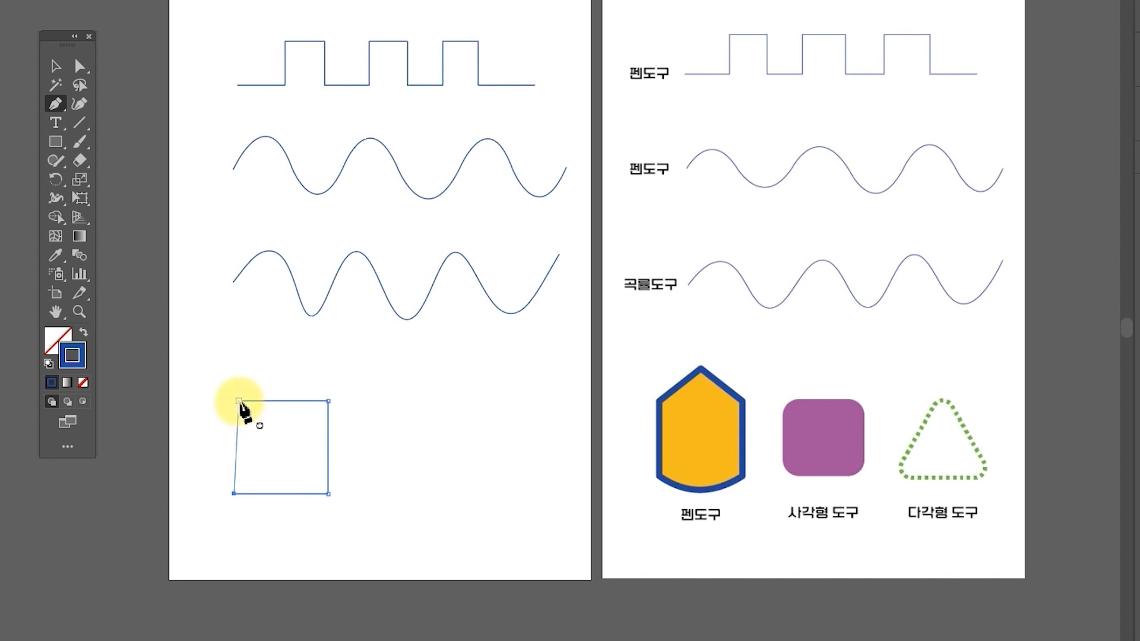
left_click(239, 402)
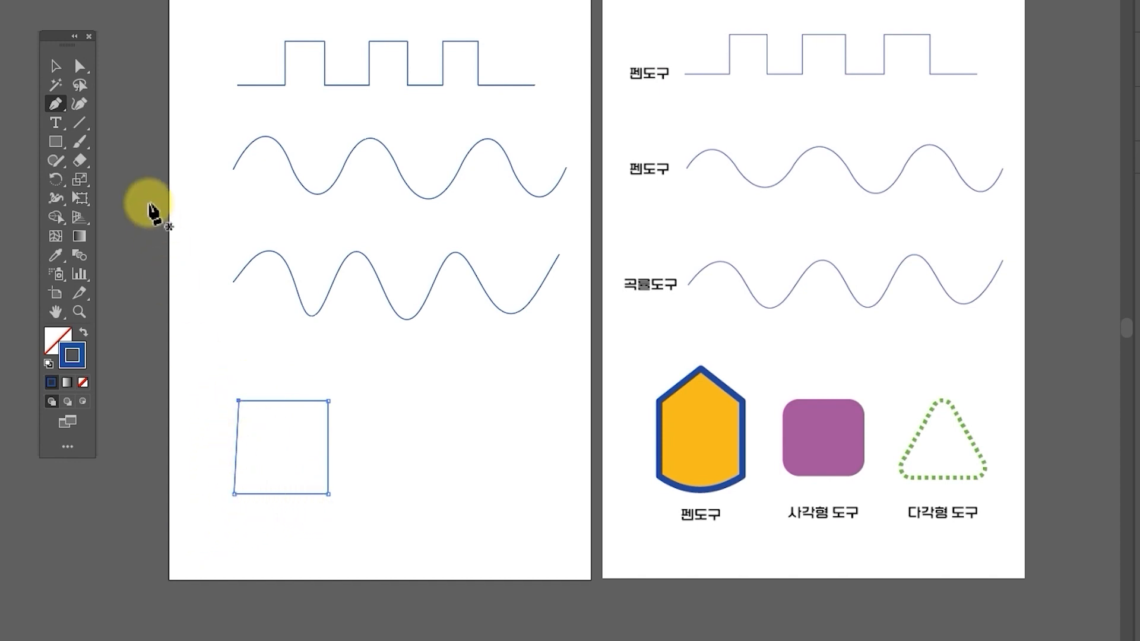
Step: Select the four-sided shape's two left anchors with the Direct Selection tool and align them horizontally to the left
left_click(82, 68)
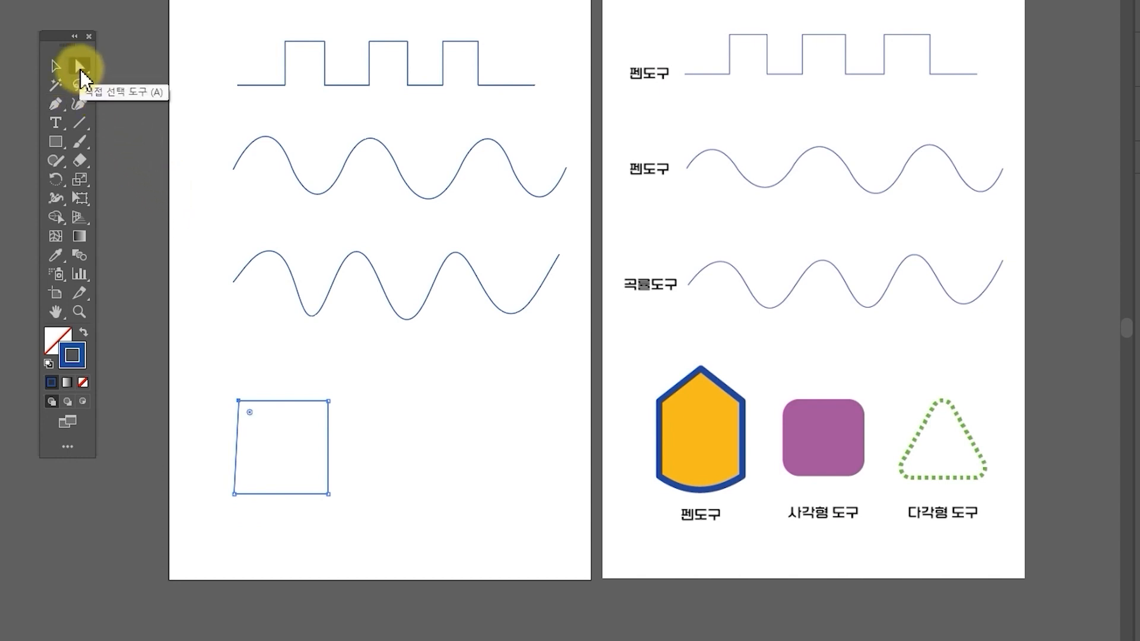
left_click_drag(208, 373, 261, 526)
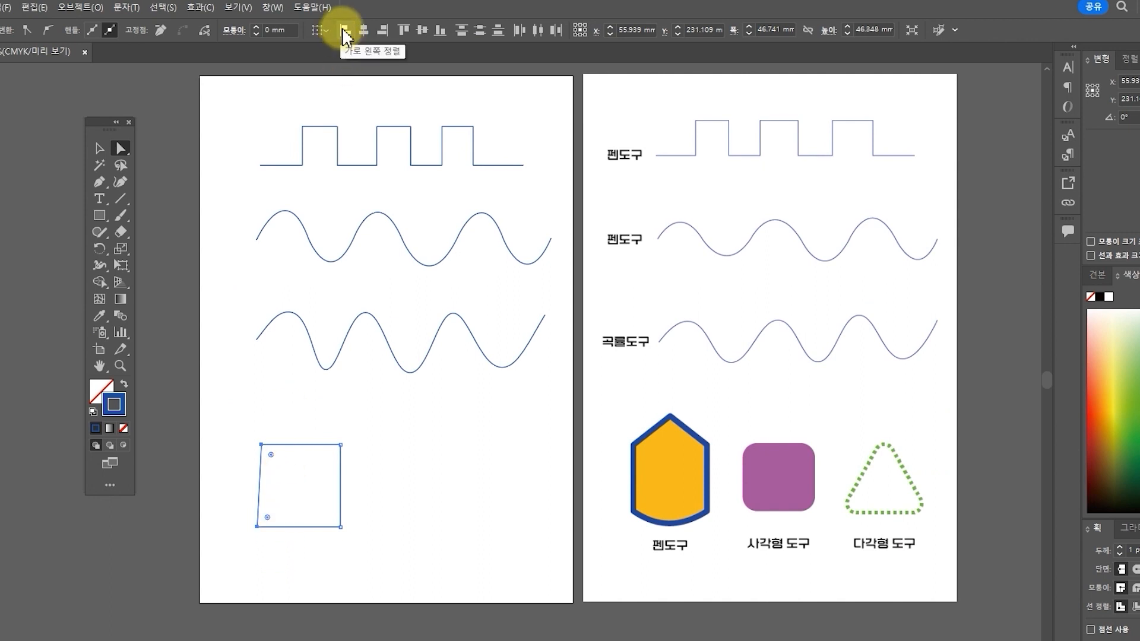
left_click(345, 33)
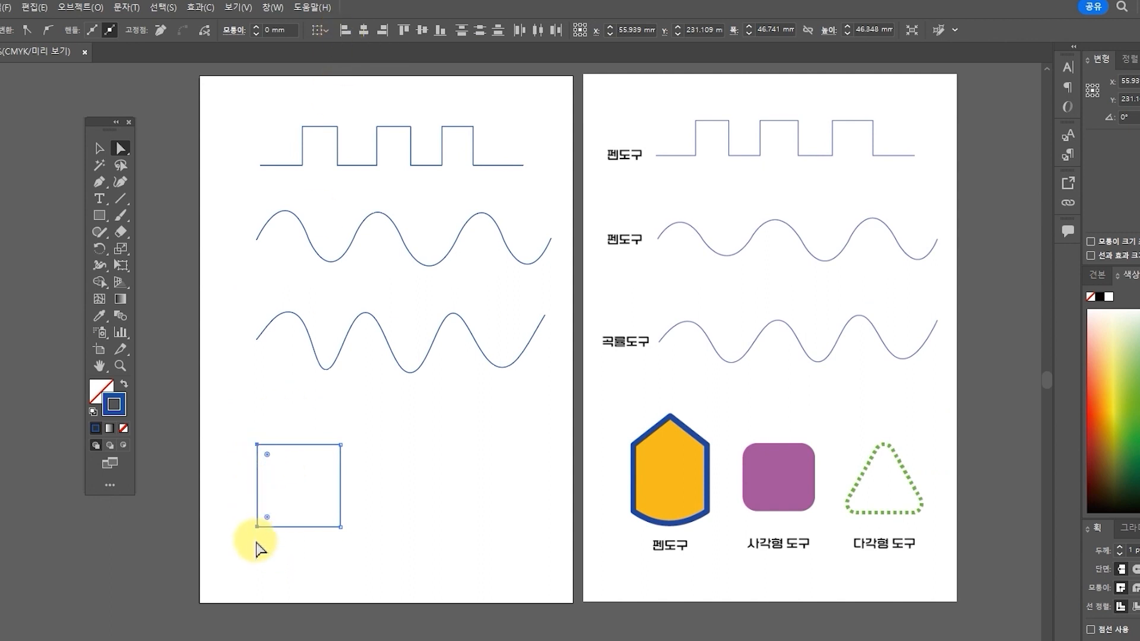
left_click(355, 545)
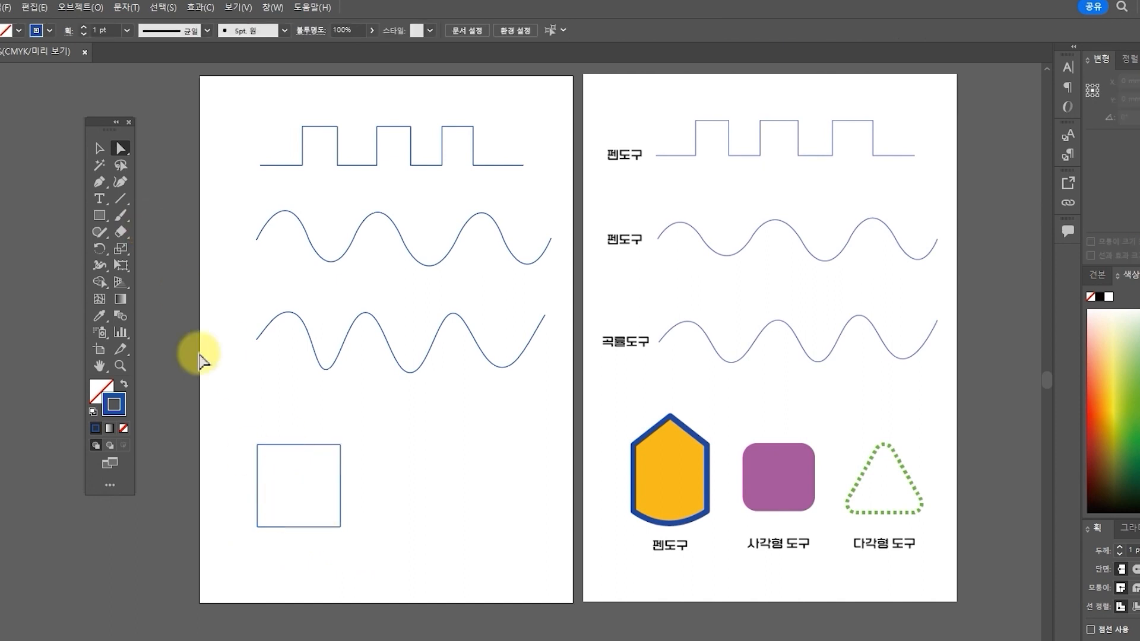
Step: Add an anchor point at the middle of the square's top edge with the Add Anchor Point tool
left_click(315, 527)
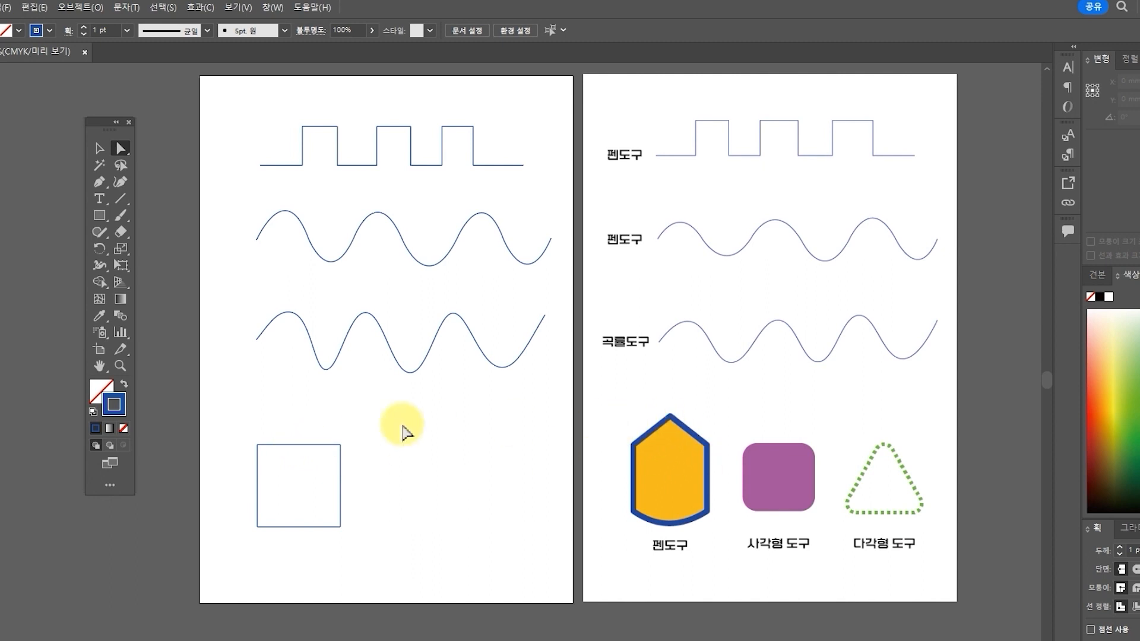
left_click(303, 445)
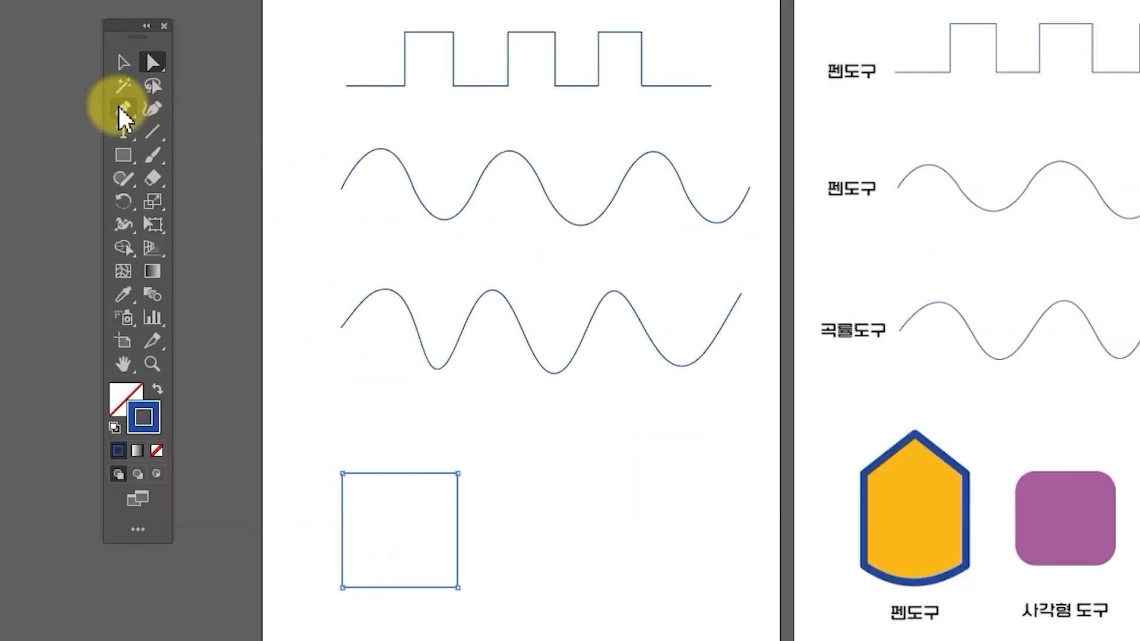
left_click(98, 185)
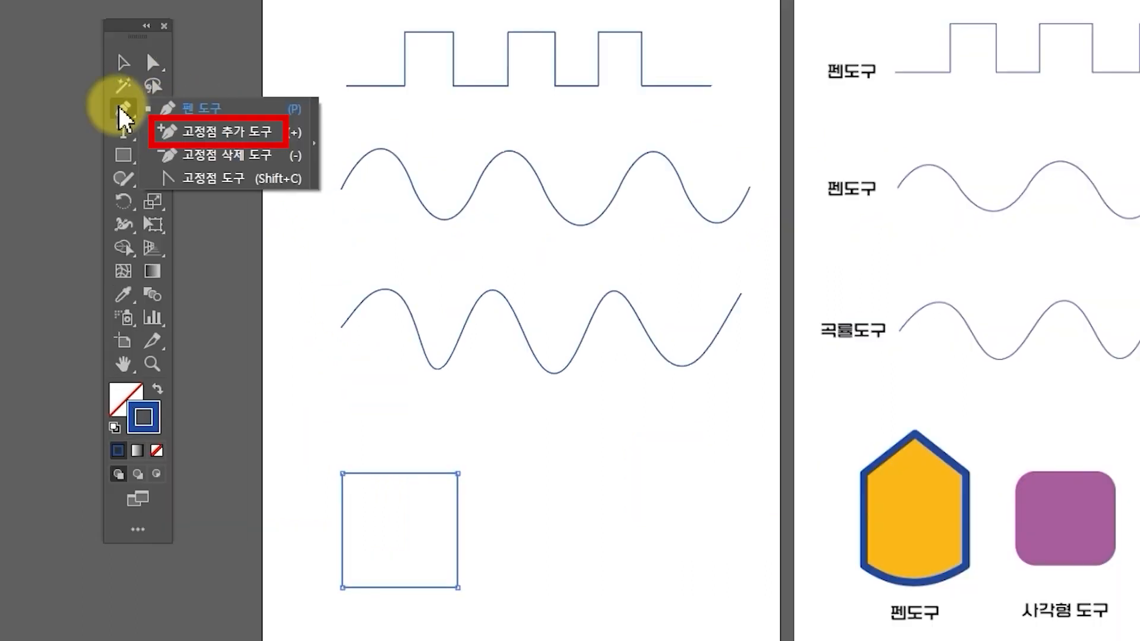
left_click(177, 109)
left_click_drag(120, 117, 197, 134)
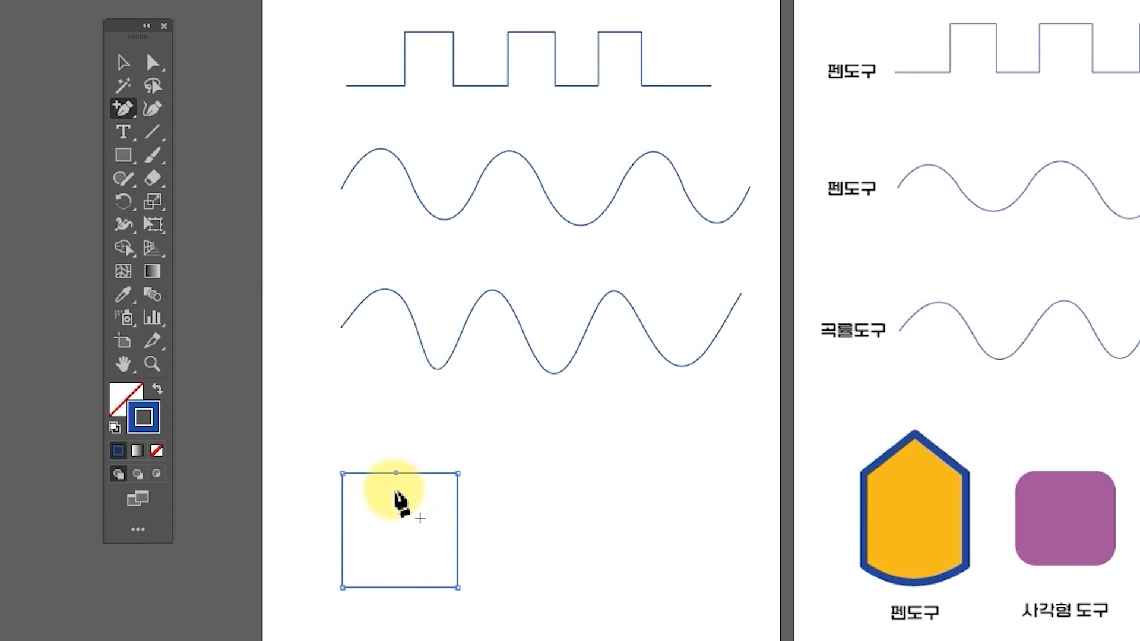
left_click(396, 473)
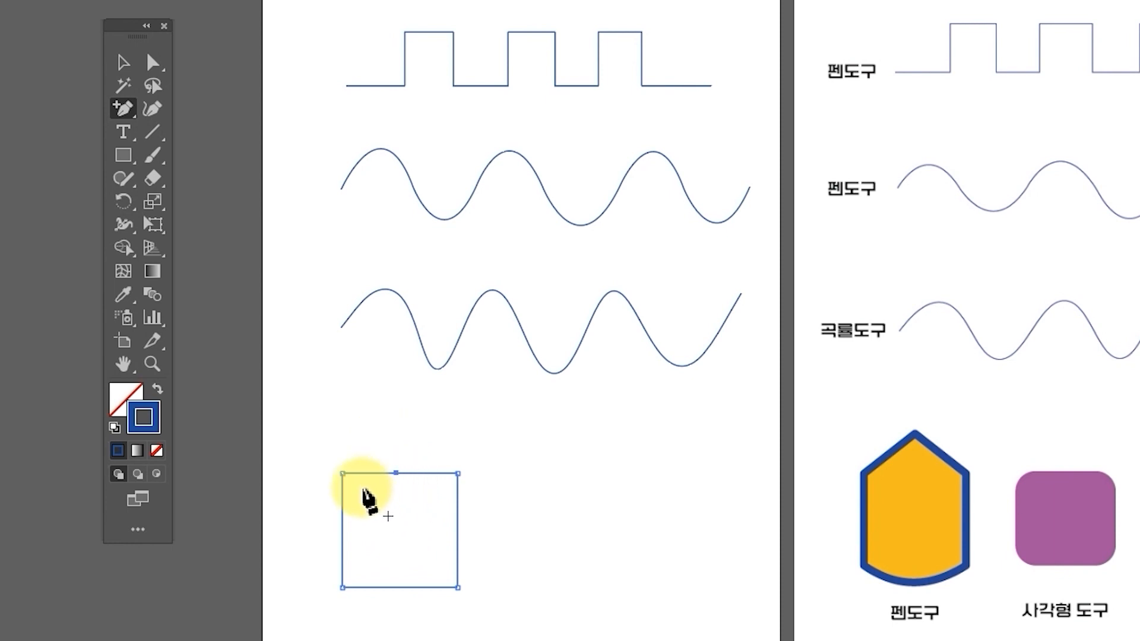
Step: Move the added top anchor straight up with the Direct Selection tool to form a pointed roof centred above the square
left_click(153, 60)
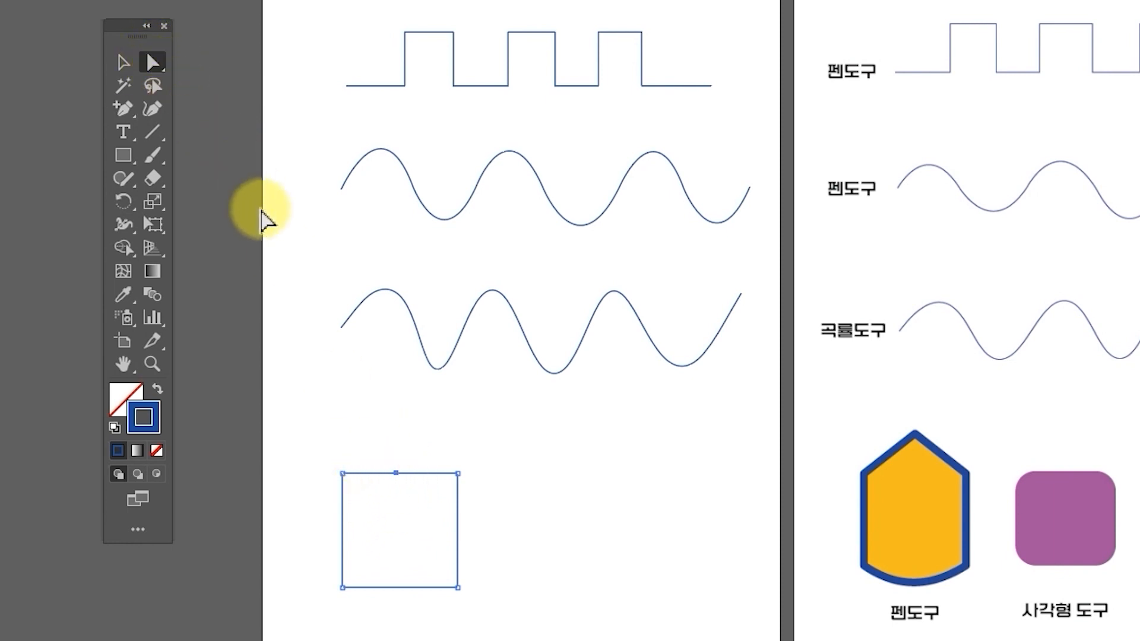
left_click_drag(396, 473, 399, 420)
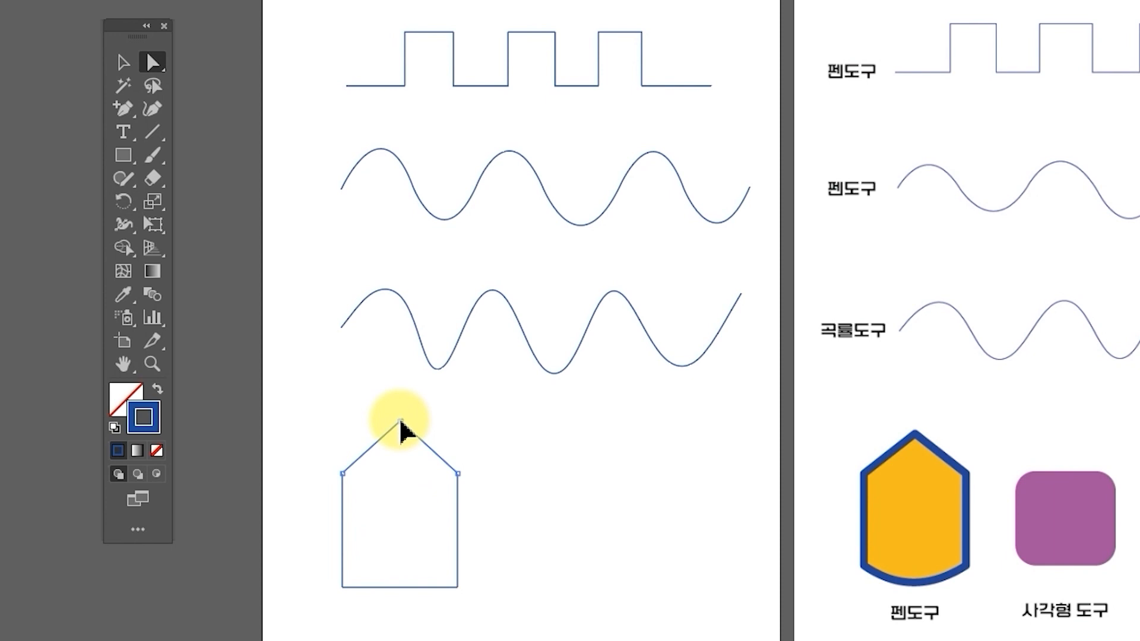
left_click_drag(401, 422, 400, 421)
Step: Bend the shape's bottom edge downward into a shallow symmetrical curve with the Anchor Point tool
left_click_drag(133, 108, 215, 143)
left_click(516, 523)
key("Return")
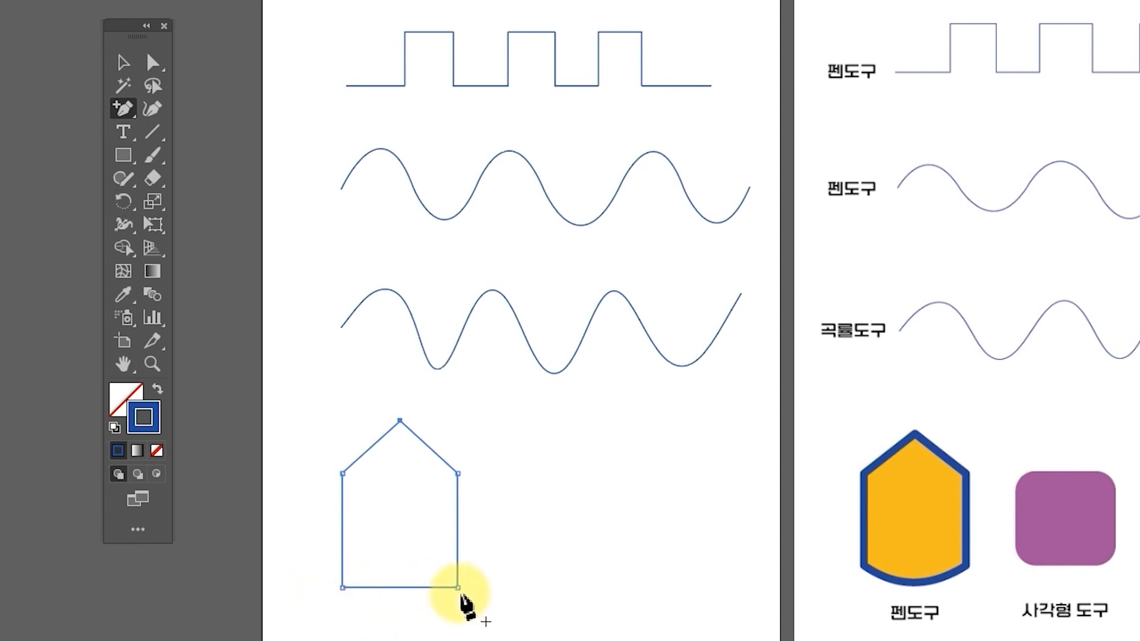
left_click(122, 110)
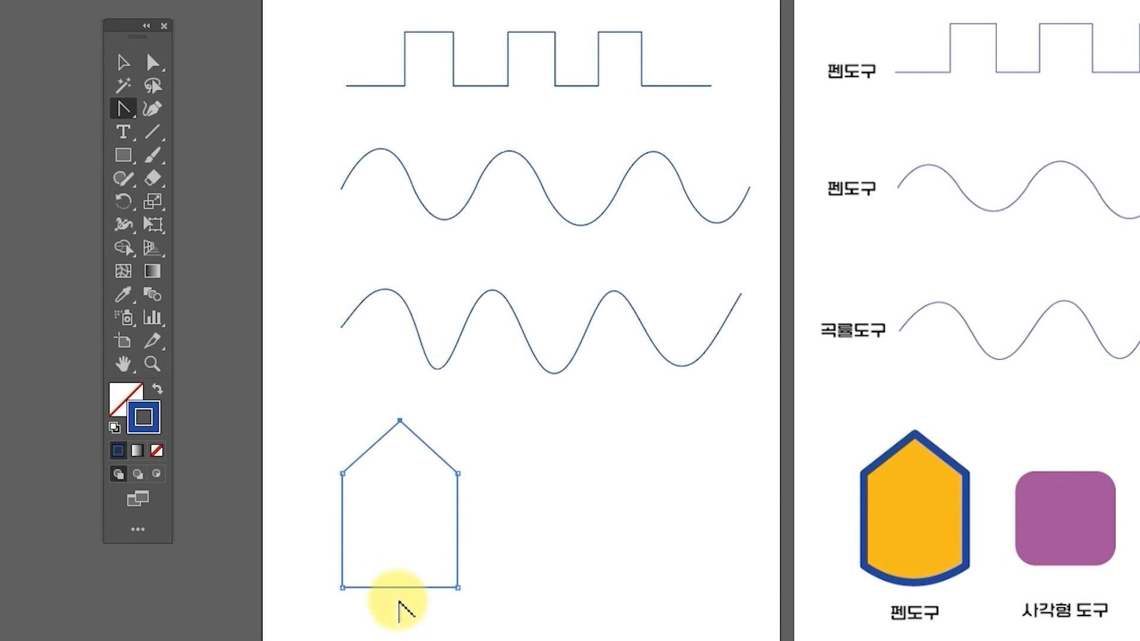
left_click_drag(399, 589, 407, 612)
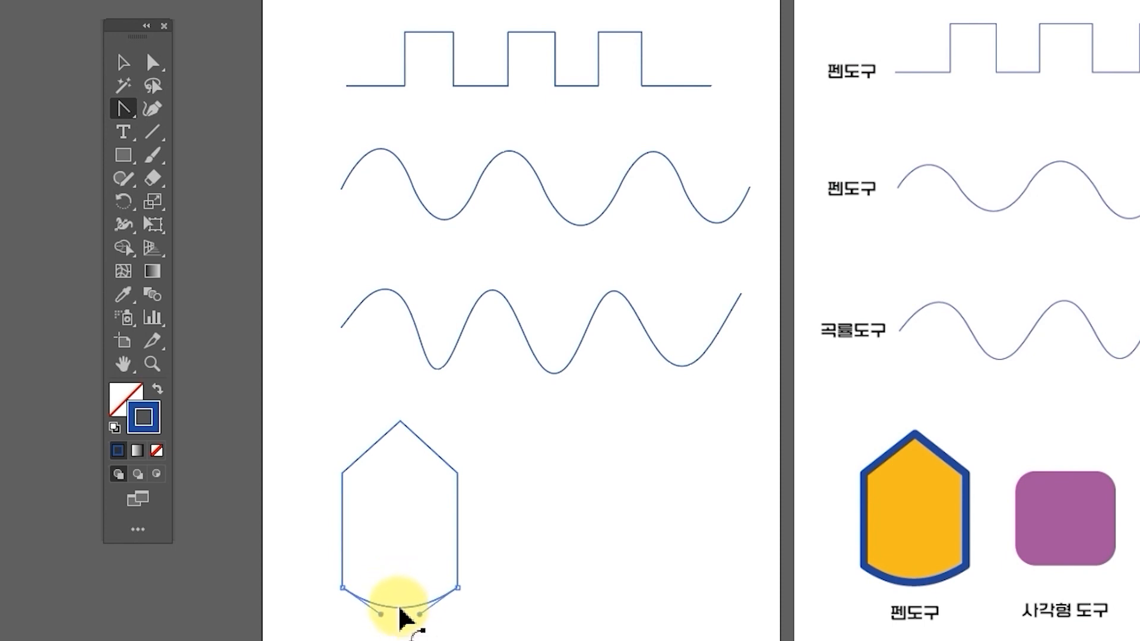
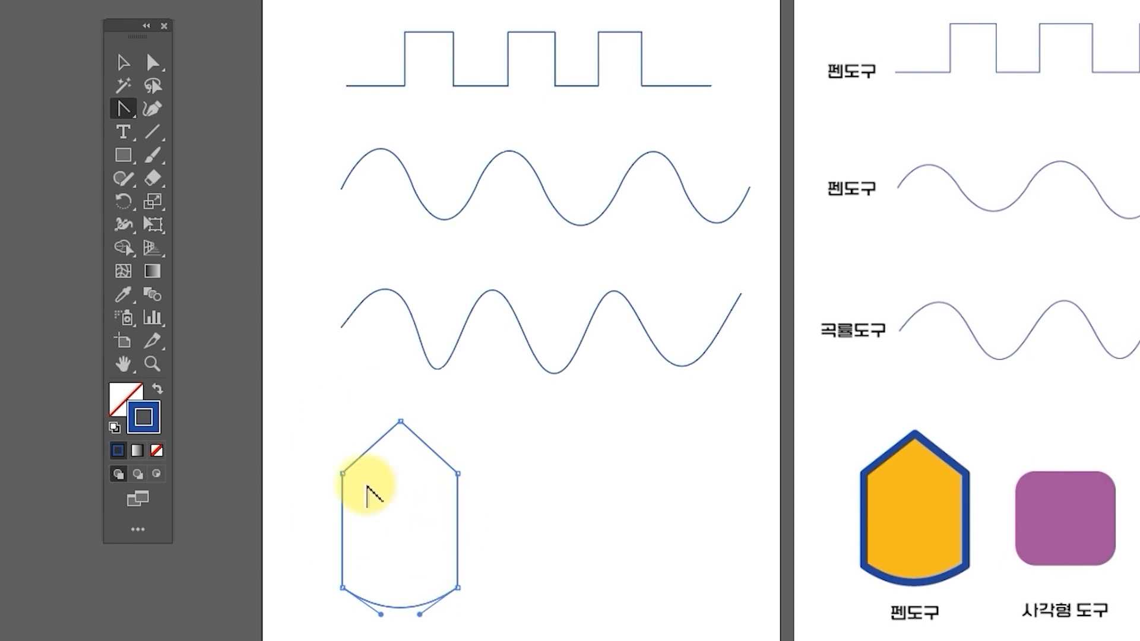
Step: Set the pointed shape's stroke weight to 9 pt and its corners to round join
left_click(121, 59)
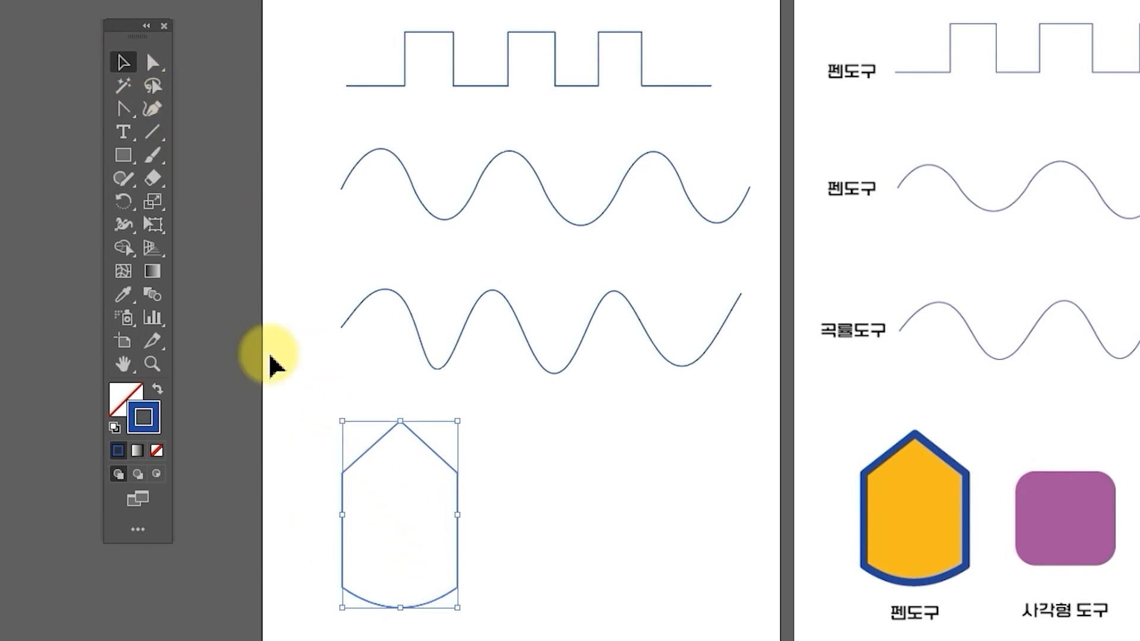
left_click(328, 431)
left_click(364, 455)
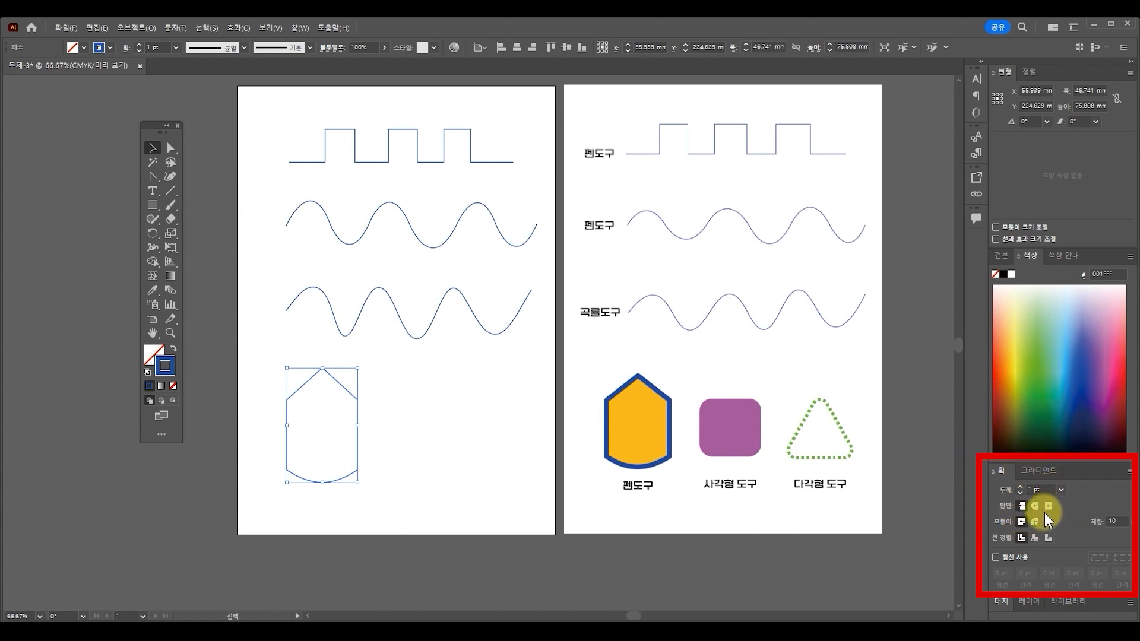
left_click(300, 28)
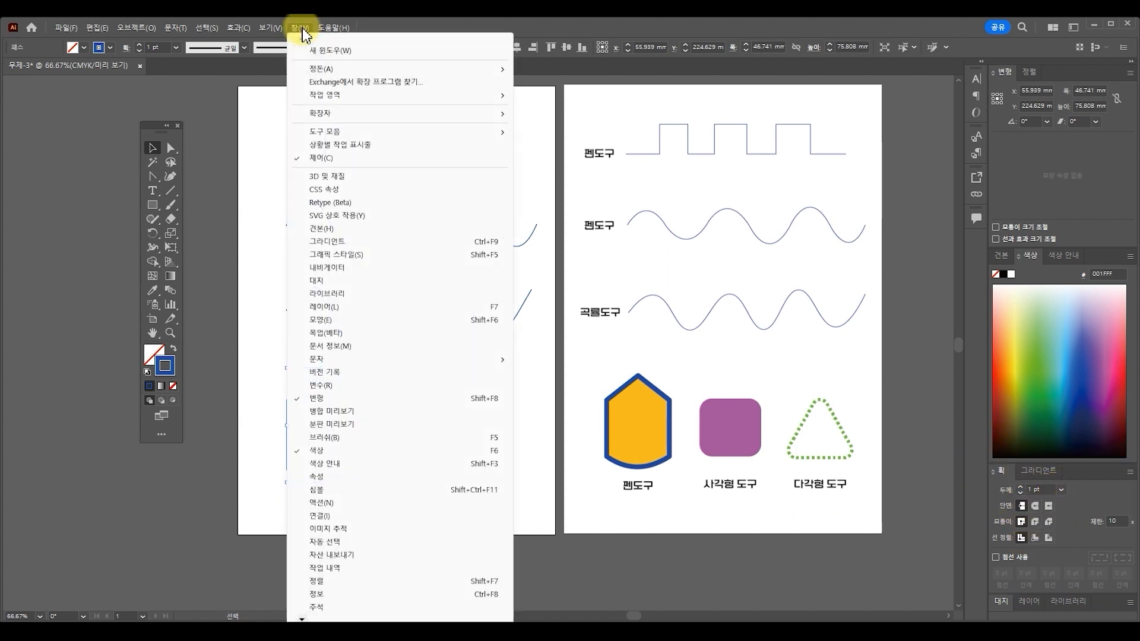
mouse_move(320, 618)
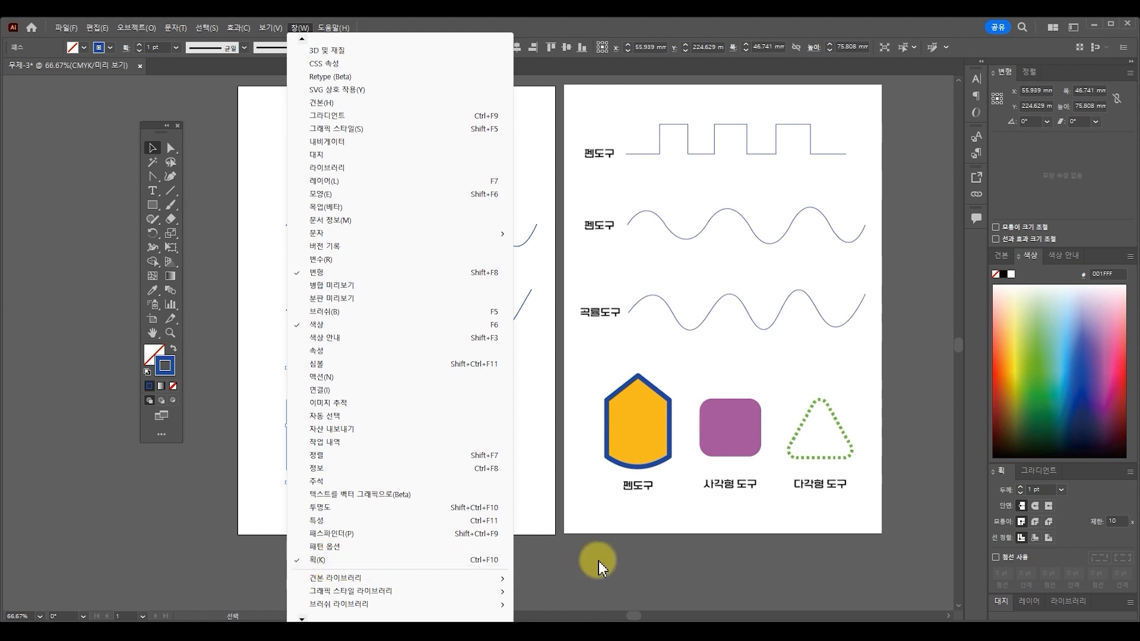
left_click(1005, 484)
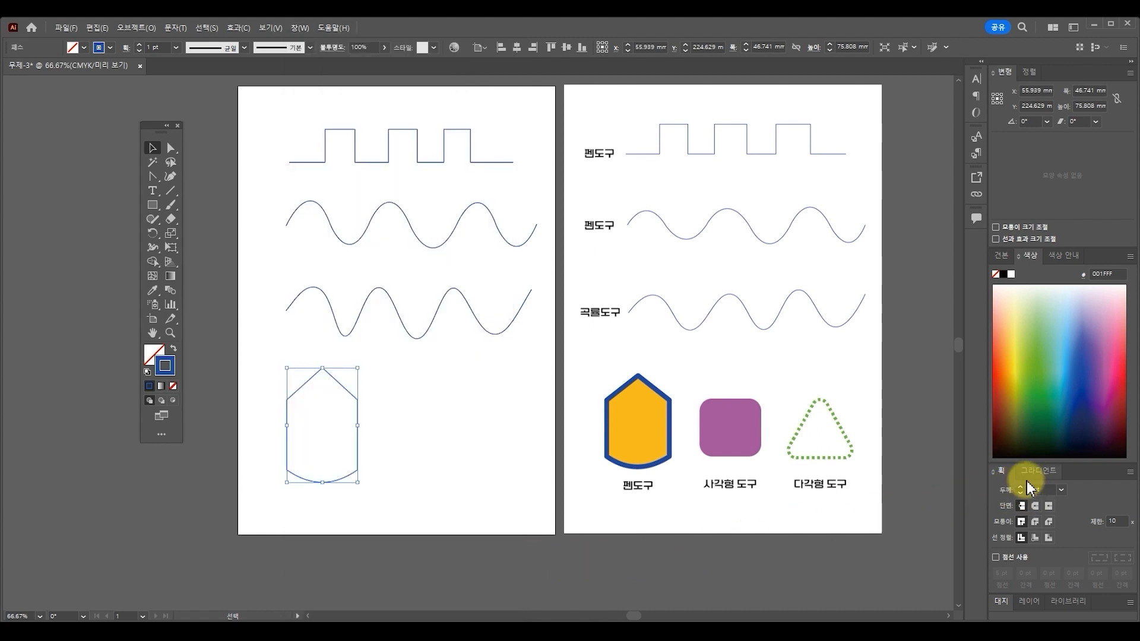
left_click(1020, 488)
left_click(1020, 488)
left_click(1020, 487)
left_click(1019, 488)
left_click(1020, 488)
left_click(1020, 488)
left_click(1020, 488)
left_click(1021, 488)
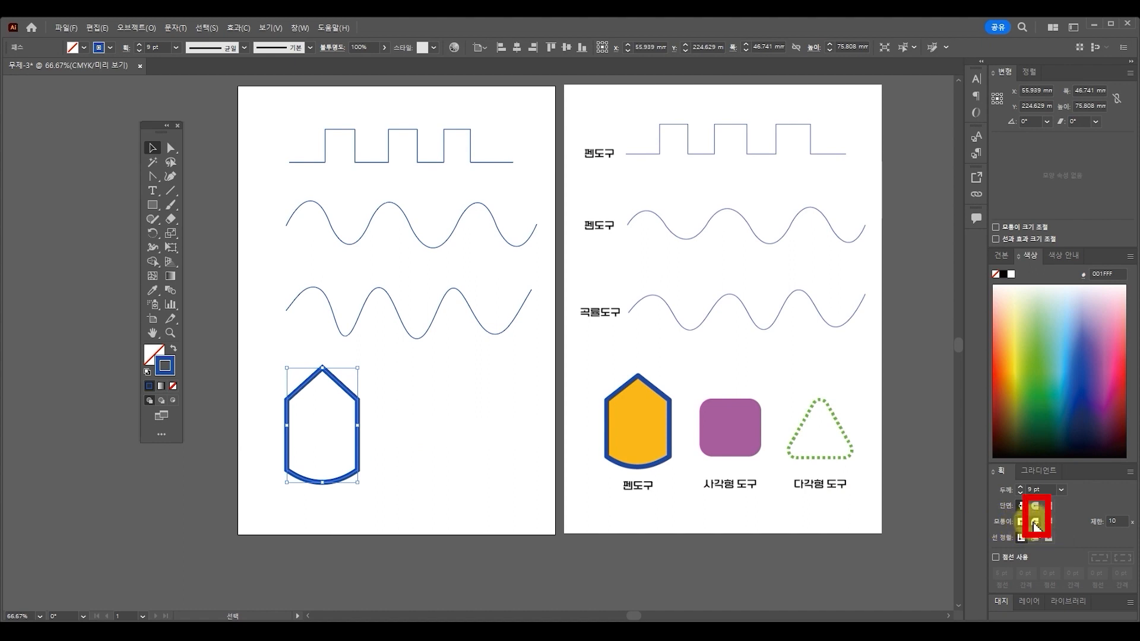
left_click(171, 333)
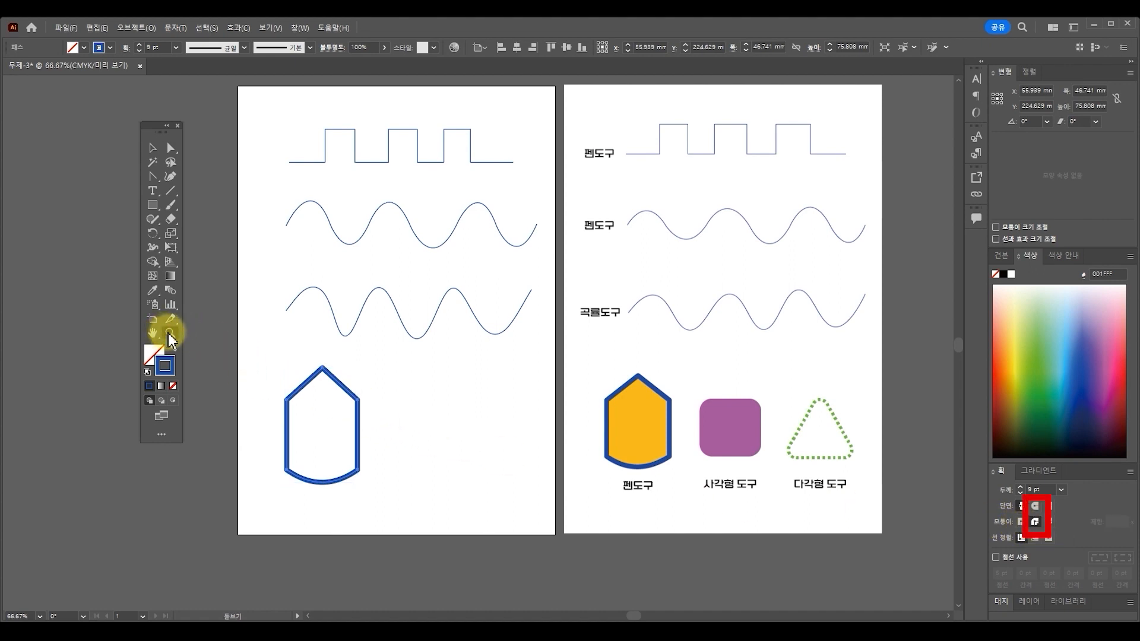
Step: Fill the pointed shape with a golden yellow matching the reference figure, keeping its blue outline
left_click_drag(313, 324, 313, 331)
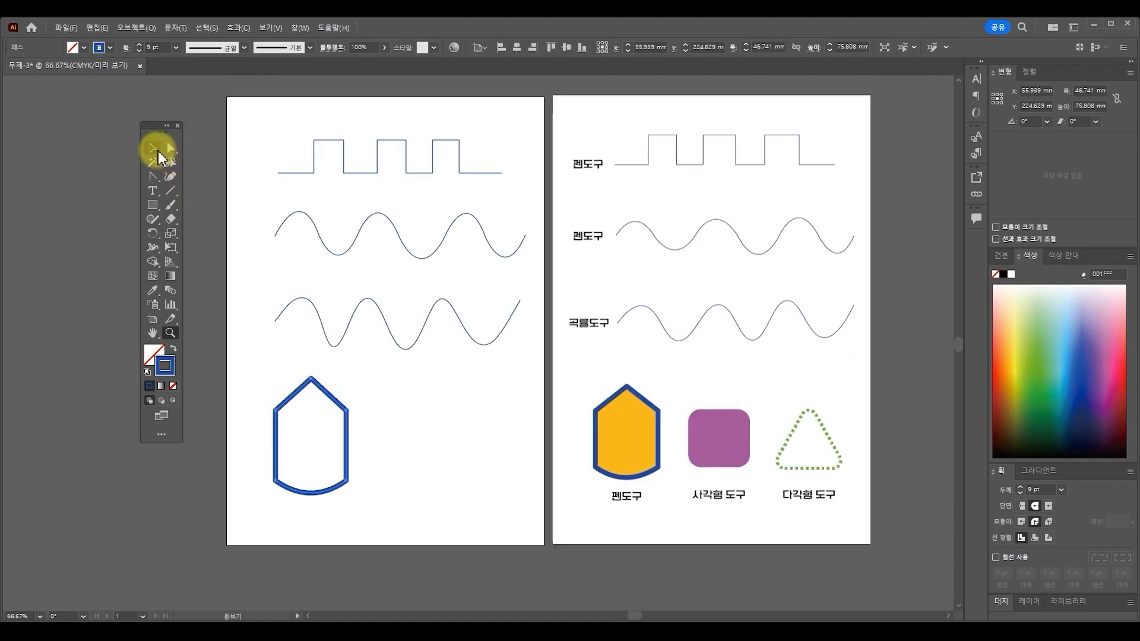
left_click(153, 148)
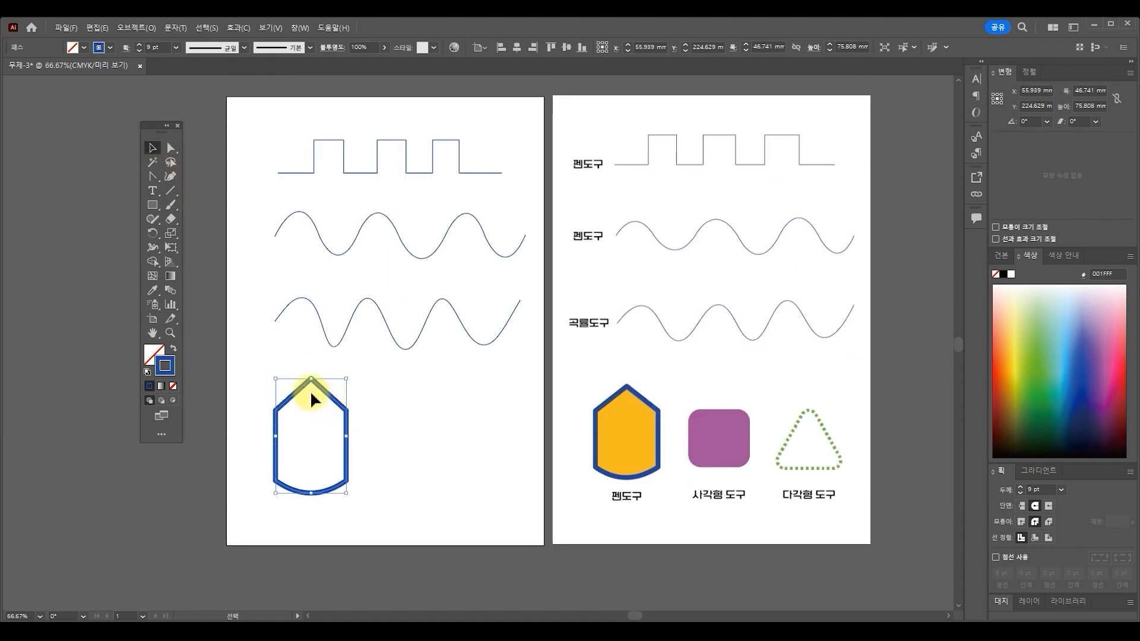
double_click(152, 351)
left_click(521, 442)
left_click_drag(526, 288, 468, 173)
mouse_move(425, 258)
left_mouse_down()
mouse_move(438, 183)
mouse_move(439, 211)
left_mouse_up()
left_click_drag(461, 320, 461, 326)
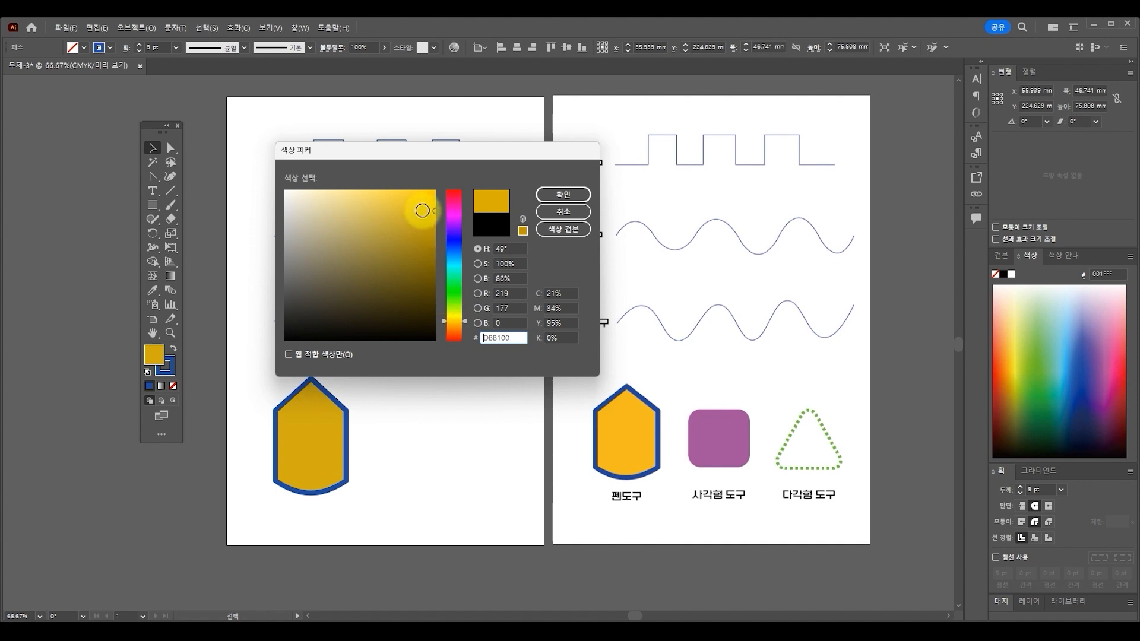
left_click_drag(420, 212, 436, 191)
left_click(555, 195)
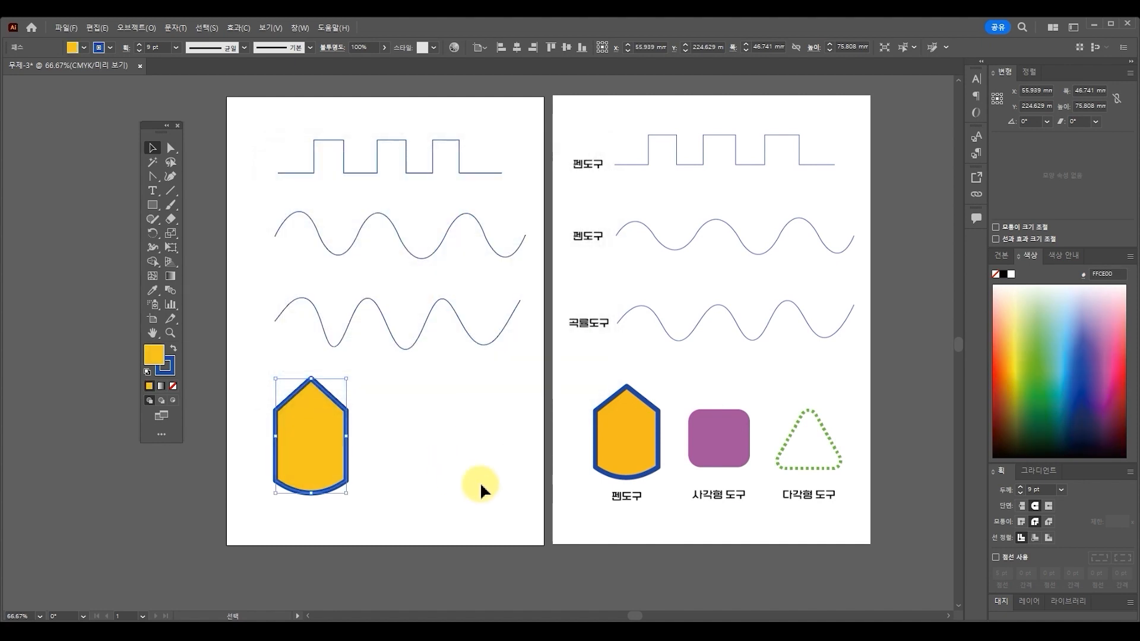
left_click(378, 488)
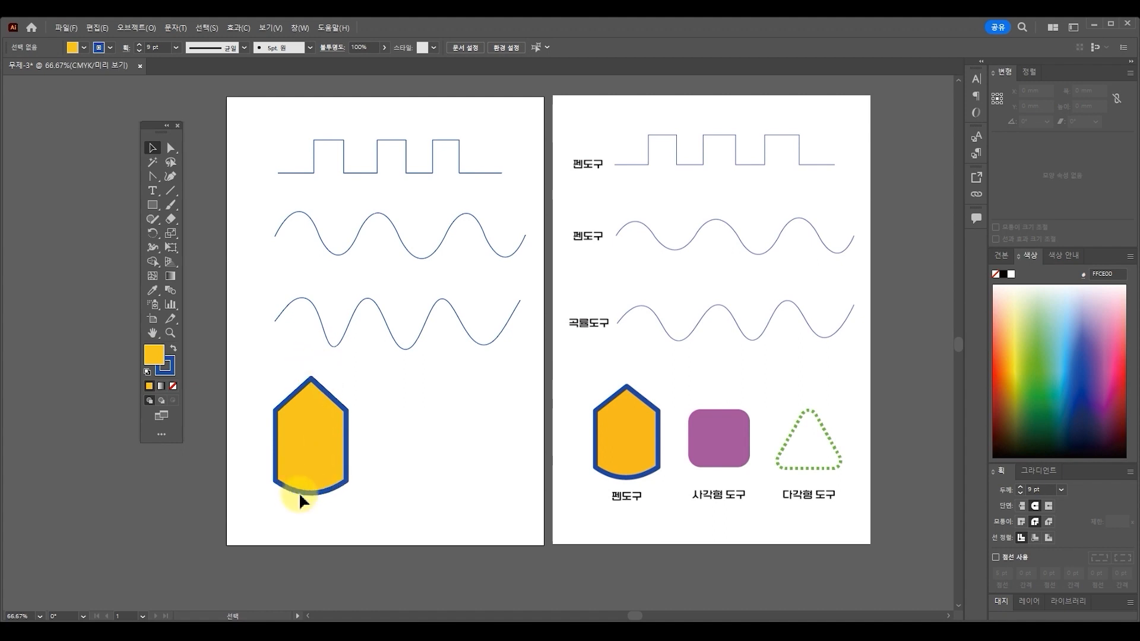
left_click(152, 178)
left_click(153, 178)
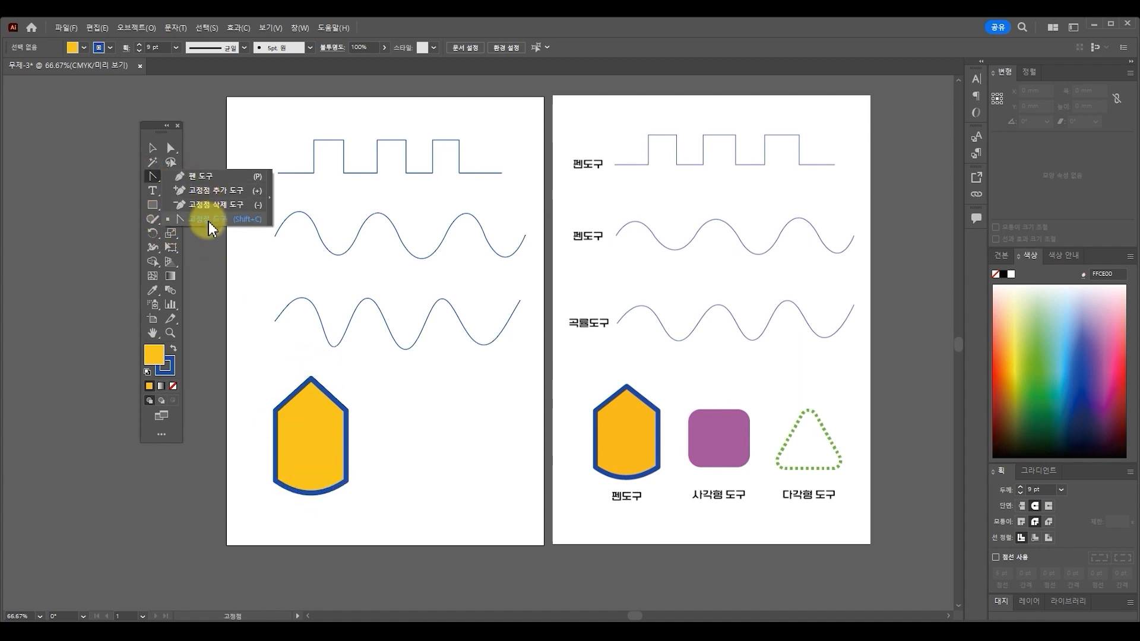
left_click(209, 221)
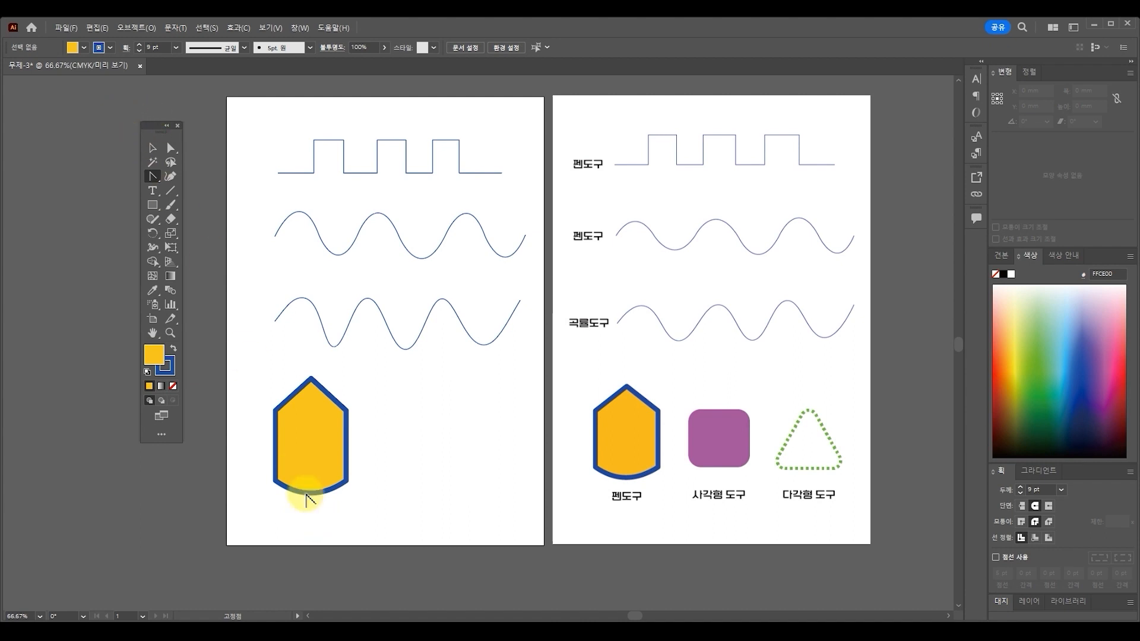
left_click(152, 148)
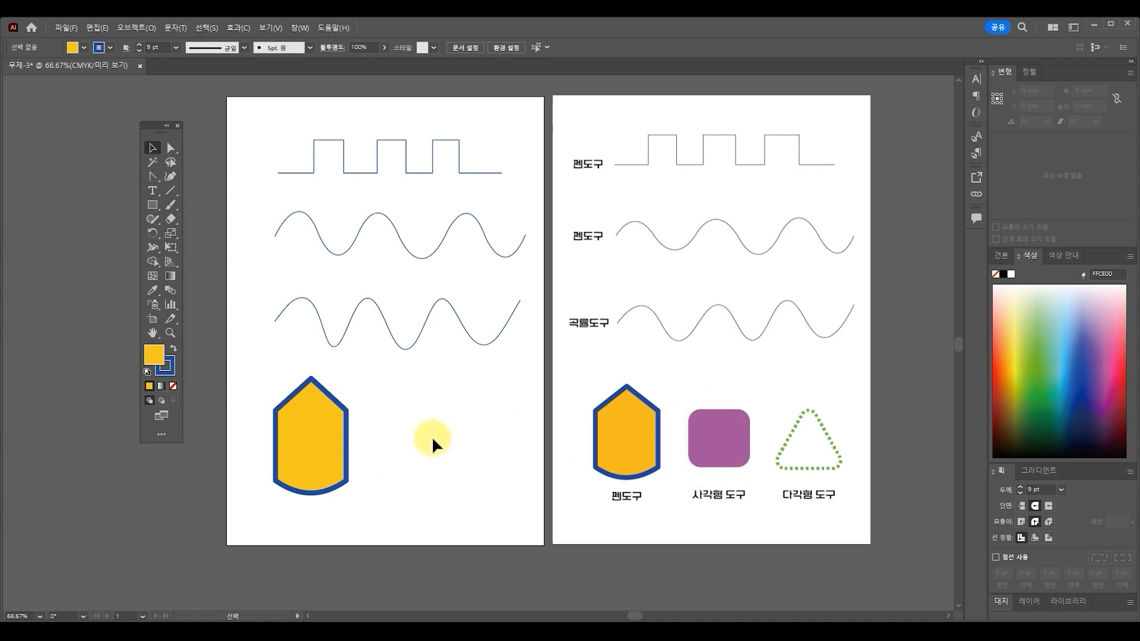
left_click(152, 177)
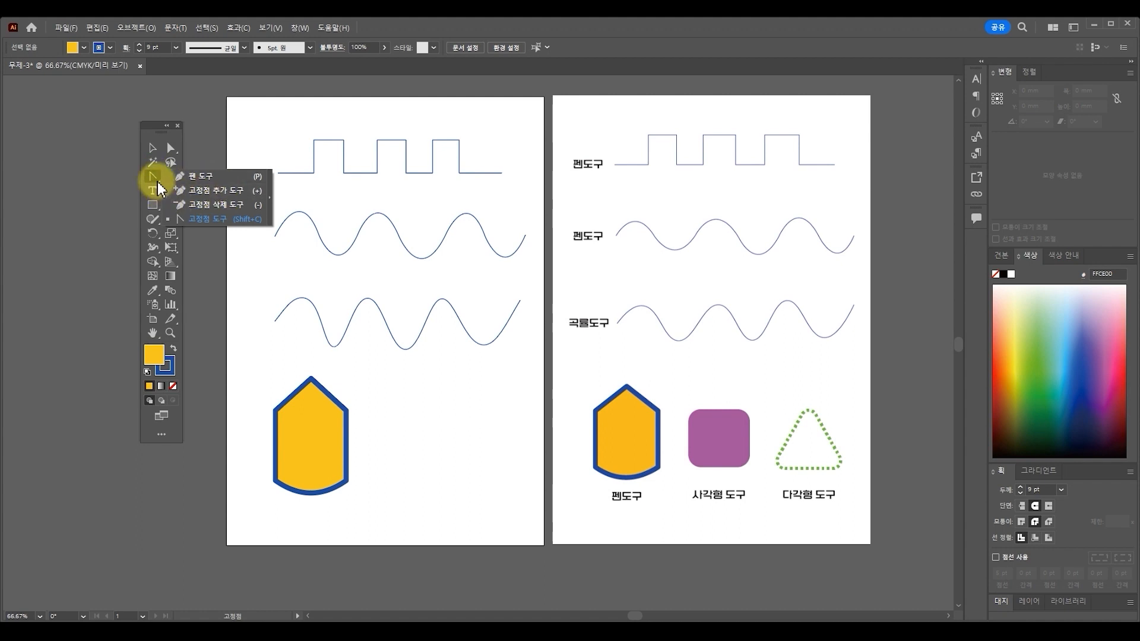
left_click(207, 219)
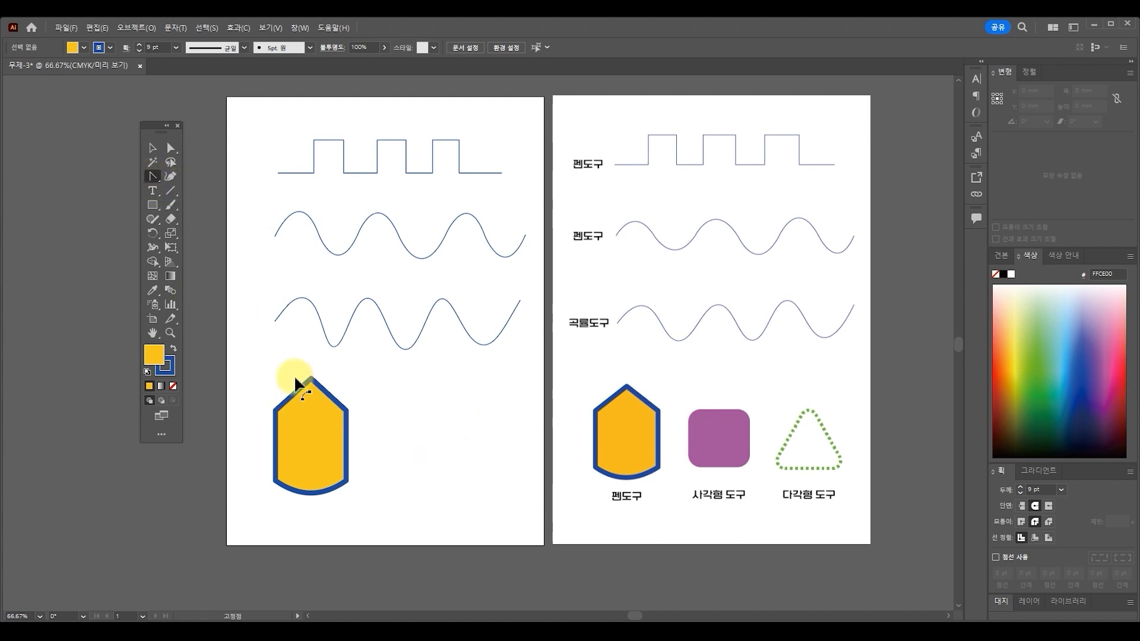
Step: Draw a rectangle about 55 by 46 mm beside the pointed shape with the Rectangle tool and round its corners to about 6.7 mm
left_click(153, 204)
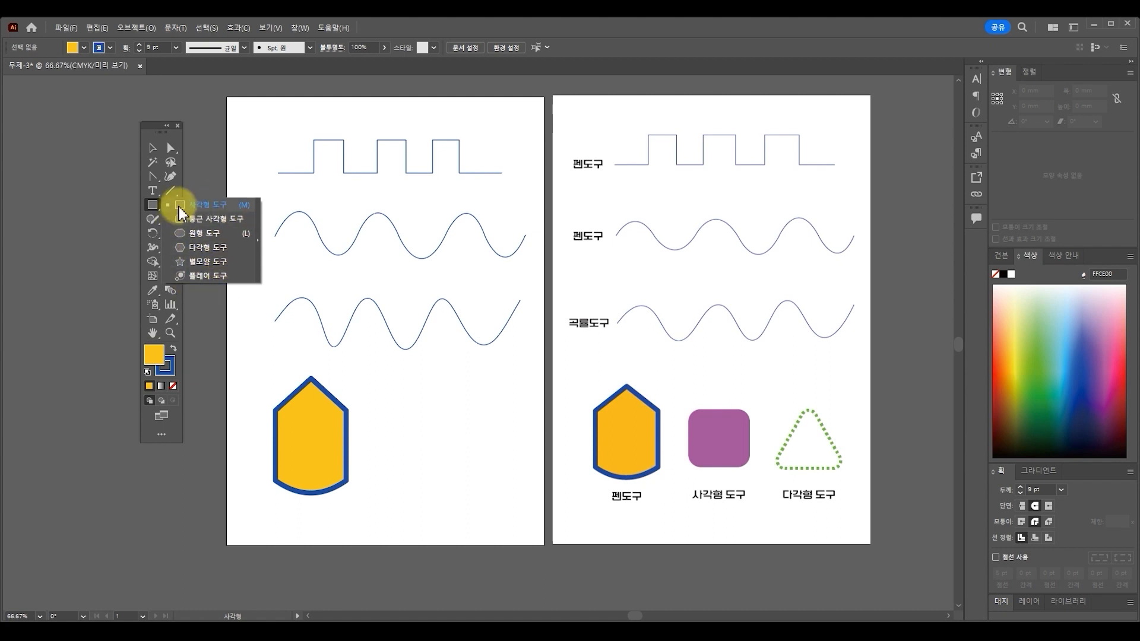
left_click(158, 204)
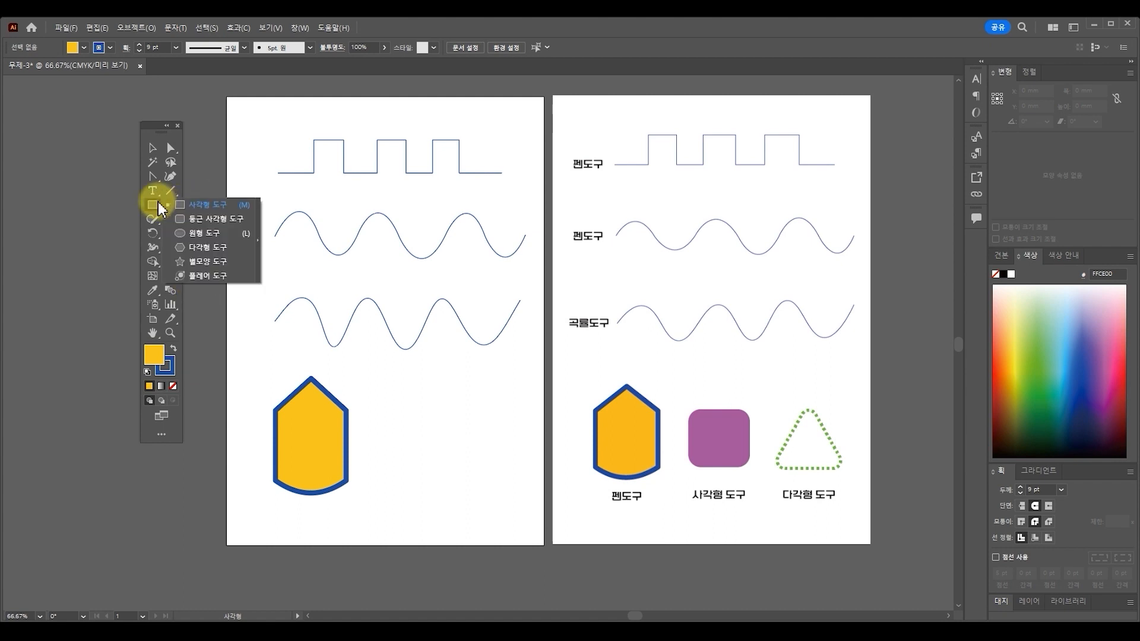
left_click(199, 215)
left_click_drag(364, 408, 450, 478)
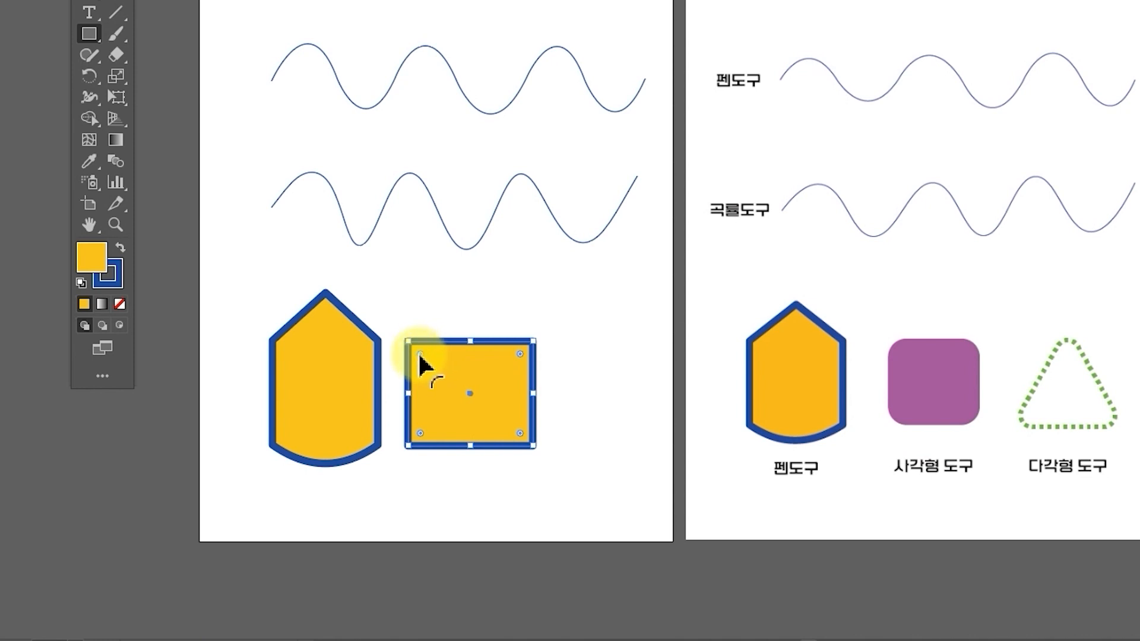
left_click_drag(421, 357, 443, 382)
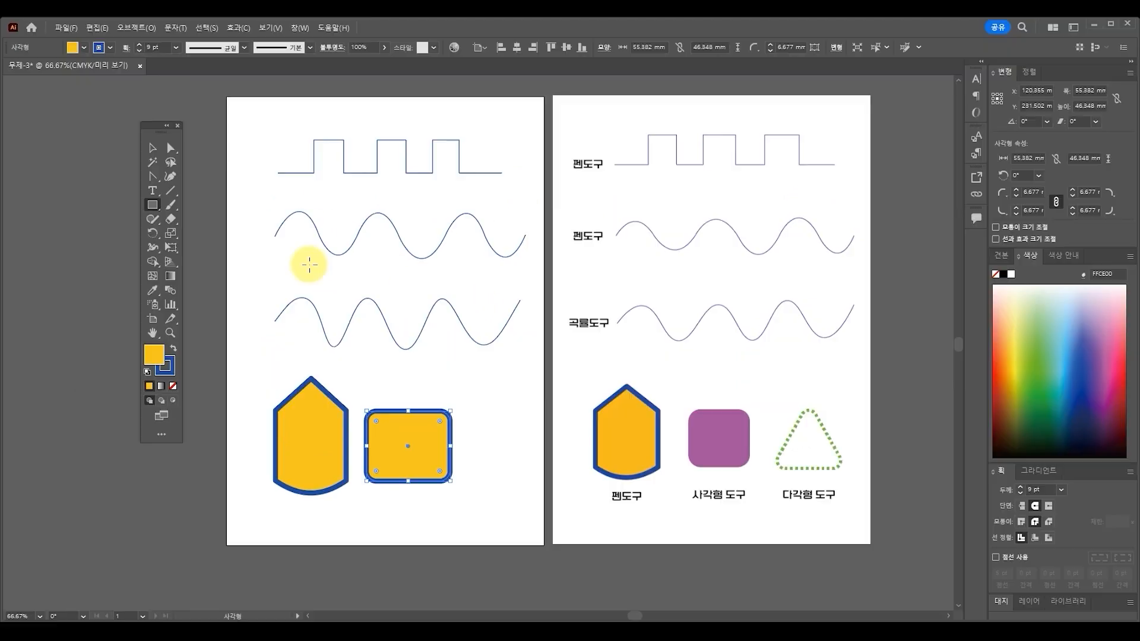
Step: Draw a second box about 45 by 50 mm beside the first with the Rounded Rectangle tool, and delete it
mouse_move(153, 204)
left_mouse_down()
mouse_move(211, 211)
mouse_move(203, 225)
left_mouse_up()
left_click_drag(467, 410, 535, 487)
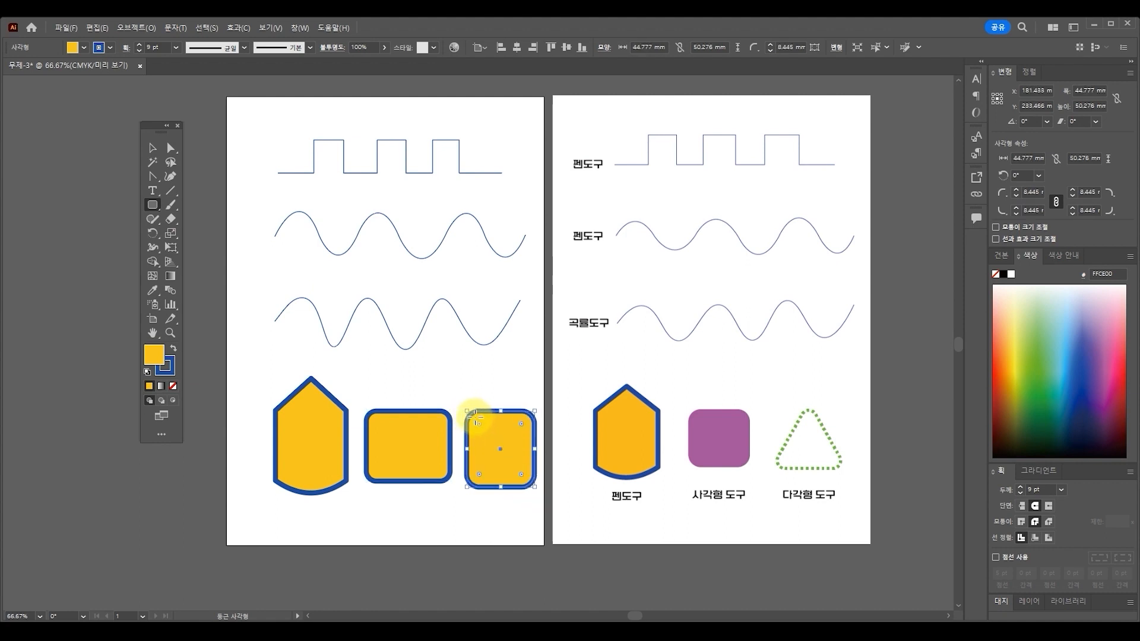
key("Delete")
Step: Shift the rounded rectangle slightly toward the pointed shape and fill it with purple
left_click(152, 148)
left_click(420, 438)
left_click_drag(418, 430, 414, 430)
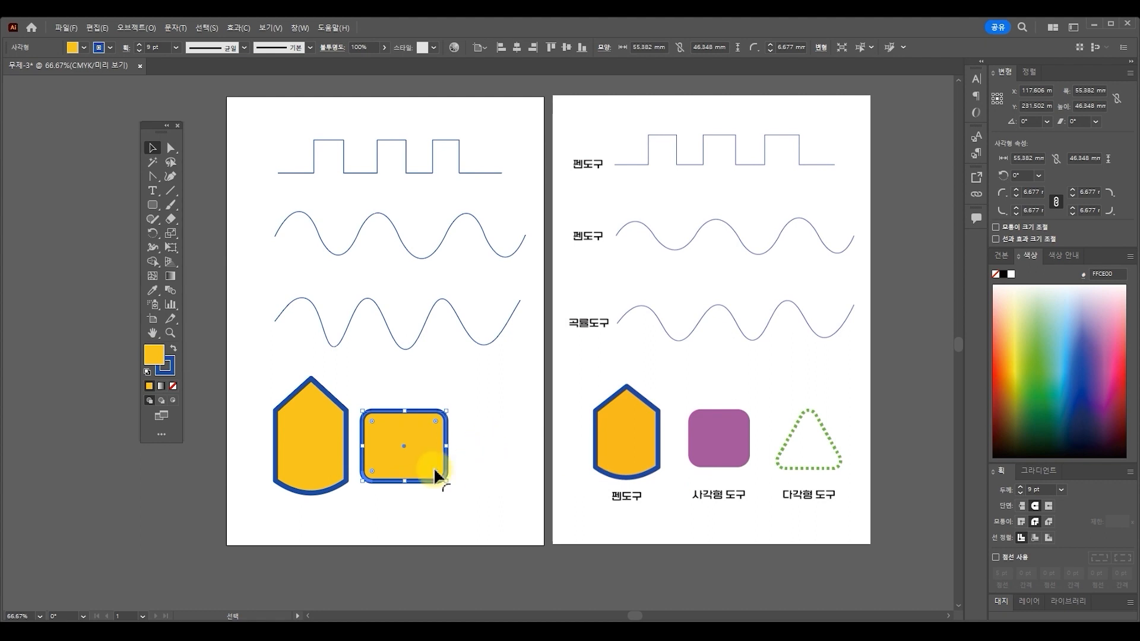
double_click(153, 357)
left_click(453, 221)
left_click_drag(433, 196, 433, 187)
left_click(563, 195)
Step: Remove the purple rectangle's stroke and shrink it to a nearly square shape
left_click(171, 371)
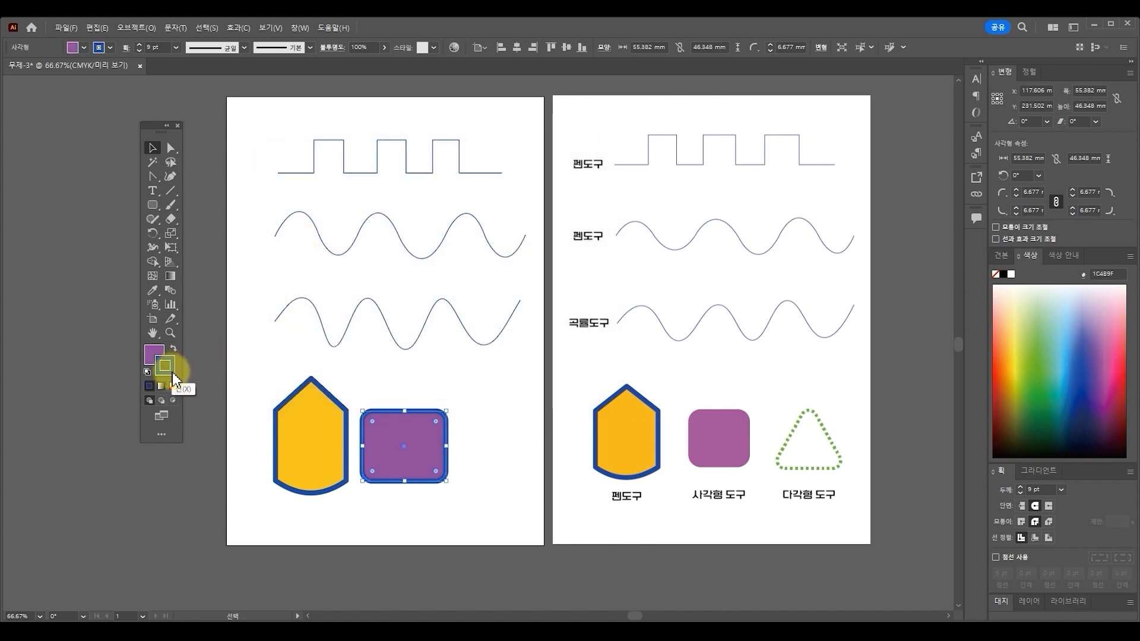
left_click(173, 387)
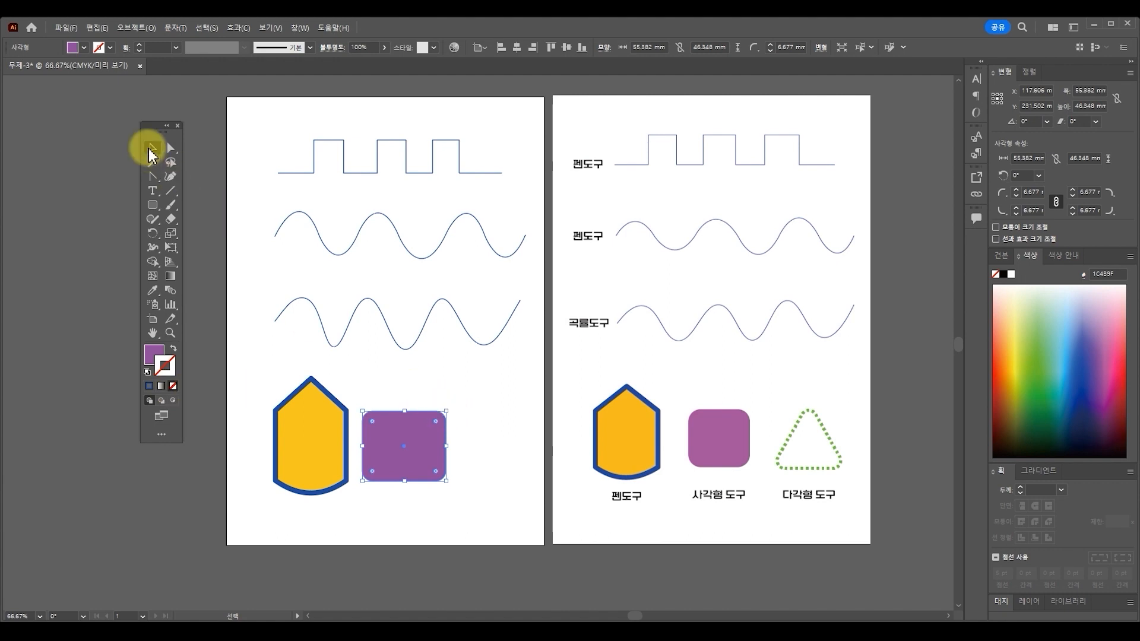
mouse_move(447, 411)
left_mouse_down()
mouse_move(420, 417)
mouse_move(458, 400)
mouse_move(435, 417)
left_mouse_up()
left_click(459, 521)
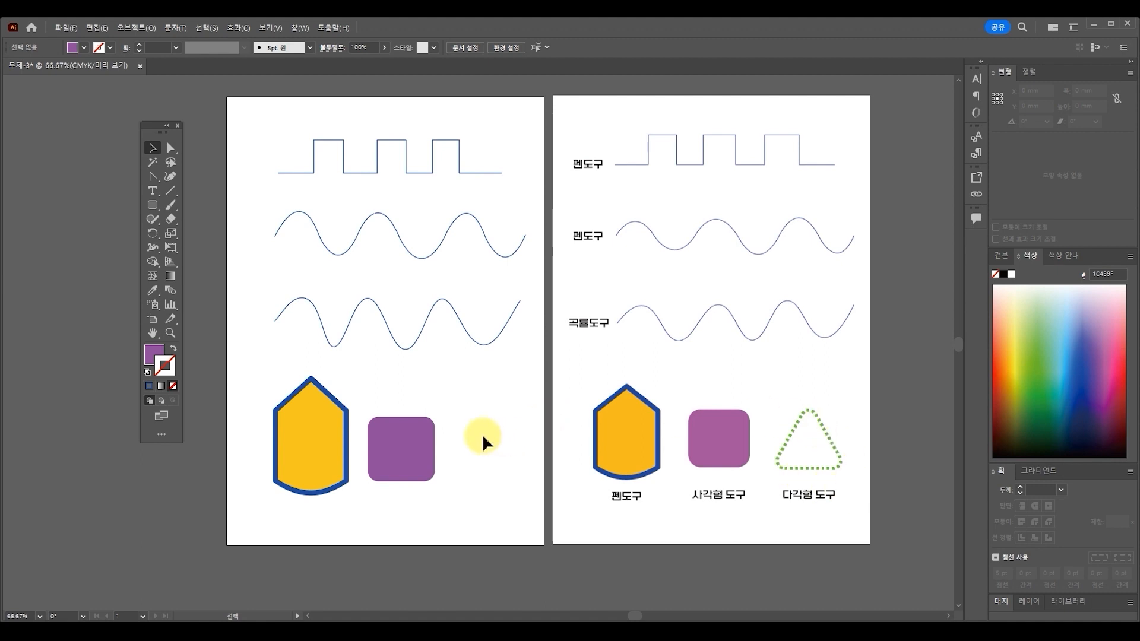
Step: Draw a small triangle beside the purple square with the Pen tool, and delete it
left_click(154, 177)
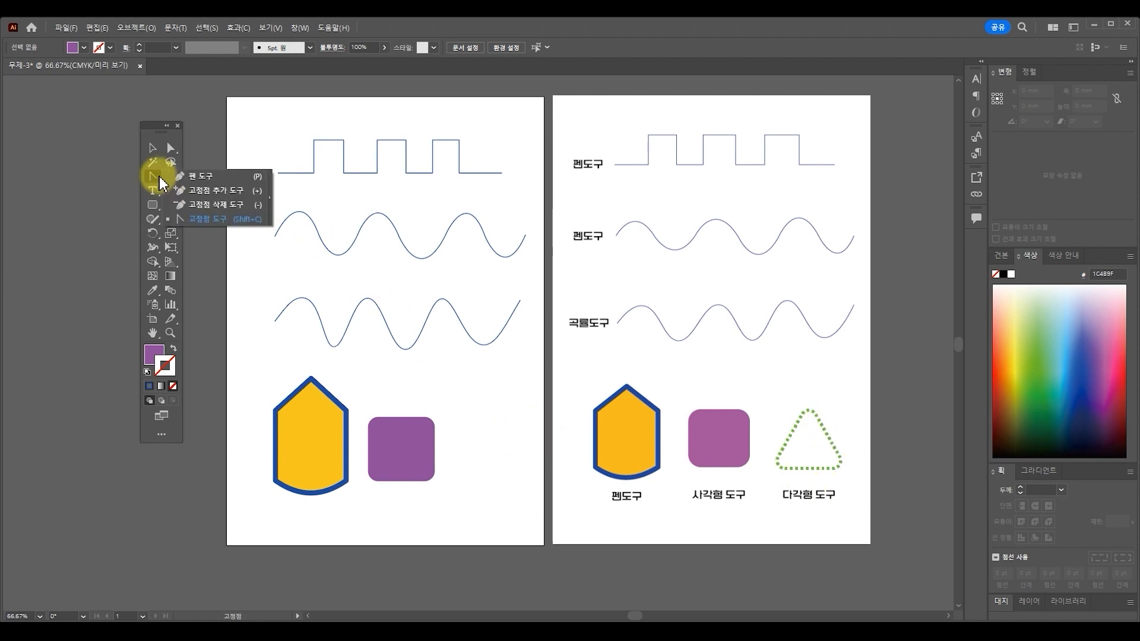
left_click(201, 177)
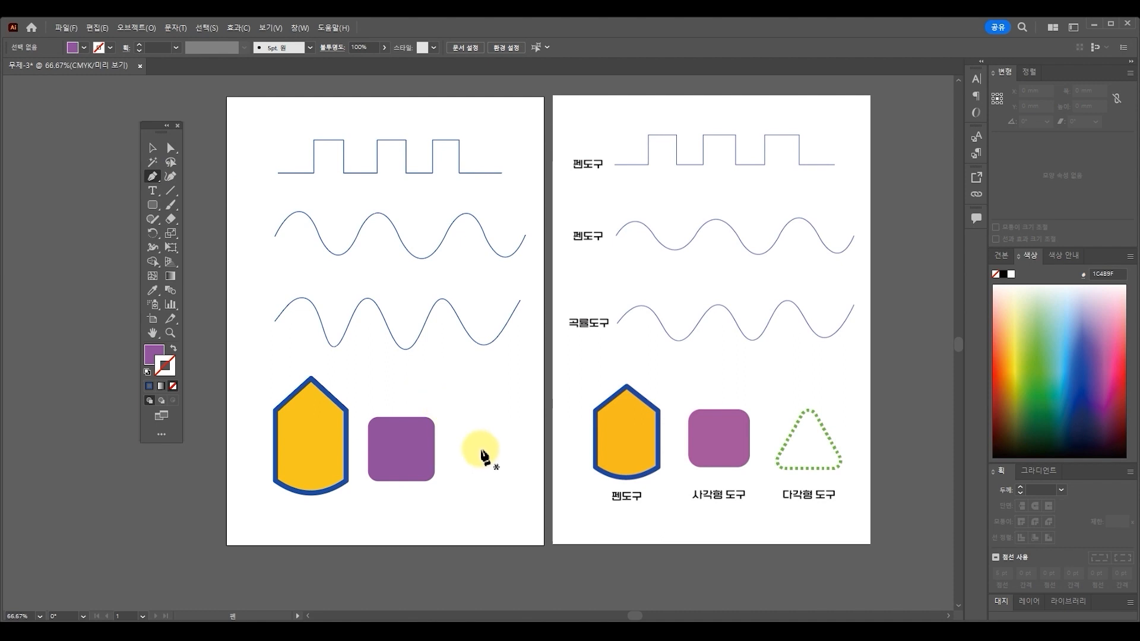
left_click(489, 424)
left_click(457, 475)
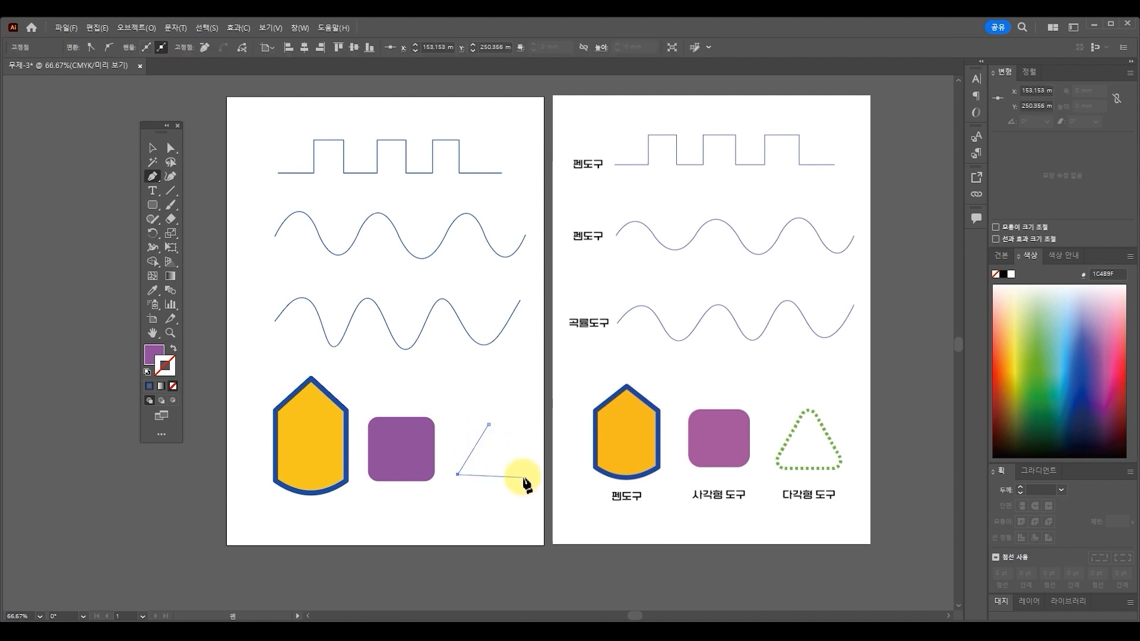
left_click(520, 474)
left_click(489, 425)
left_click(488, 425)
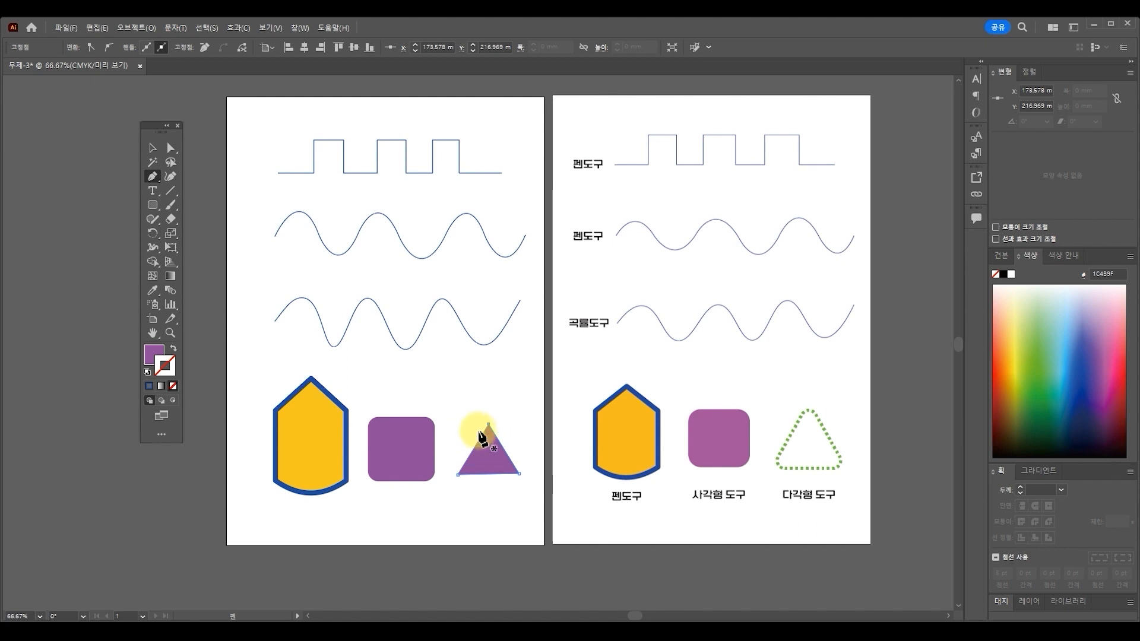
key("v")
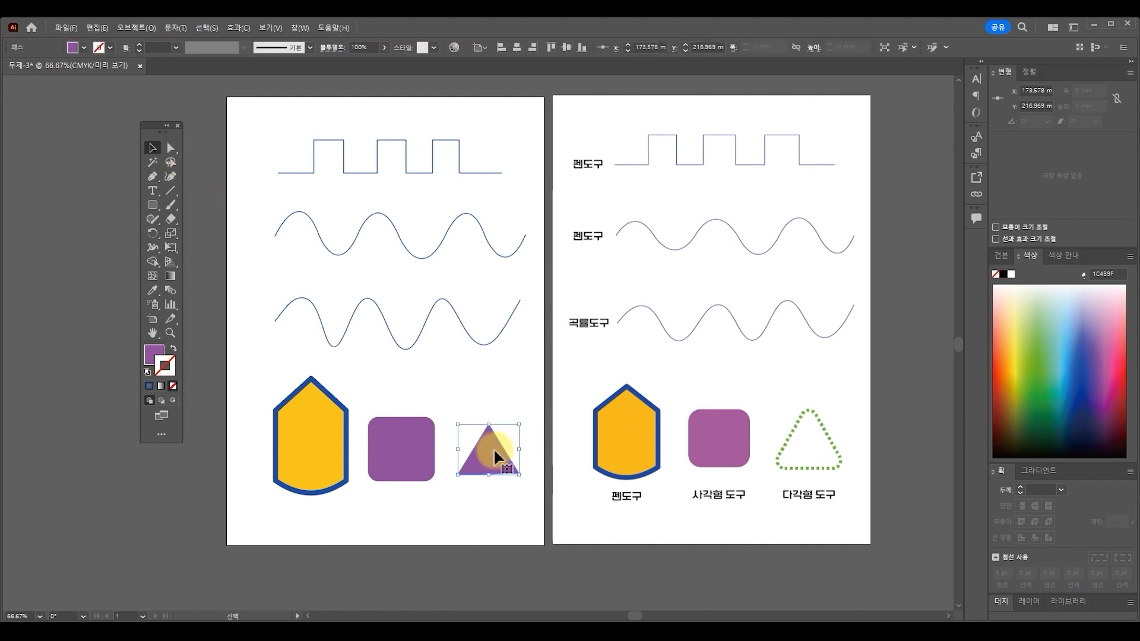
key("Delete")
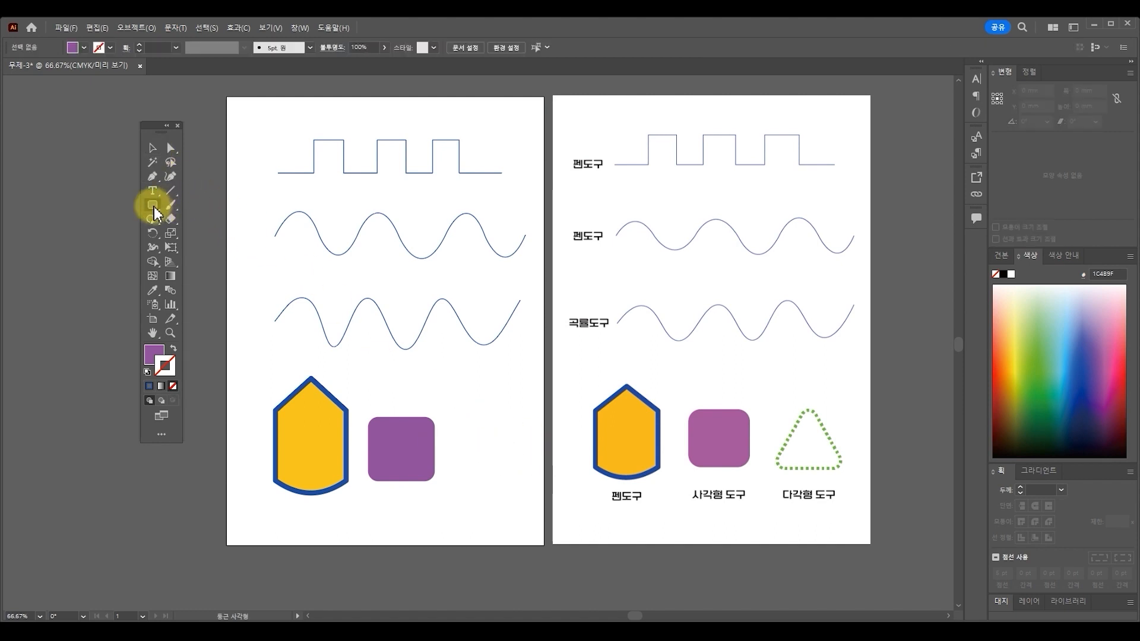
Step: Draw a triangle about 82 by 72 mm near the purple square with the Polygon tool, raising the side count and reducing it to three
left_click(153, 205)
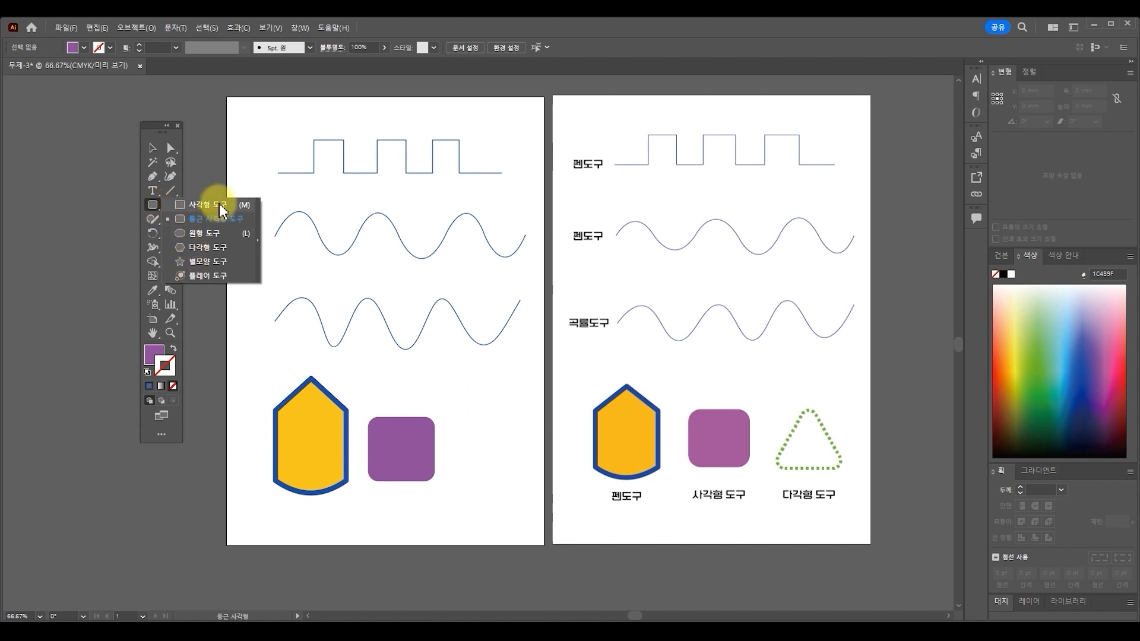
left_click(196, 248)
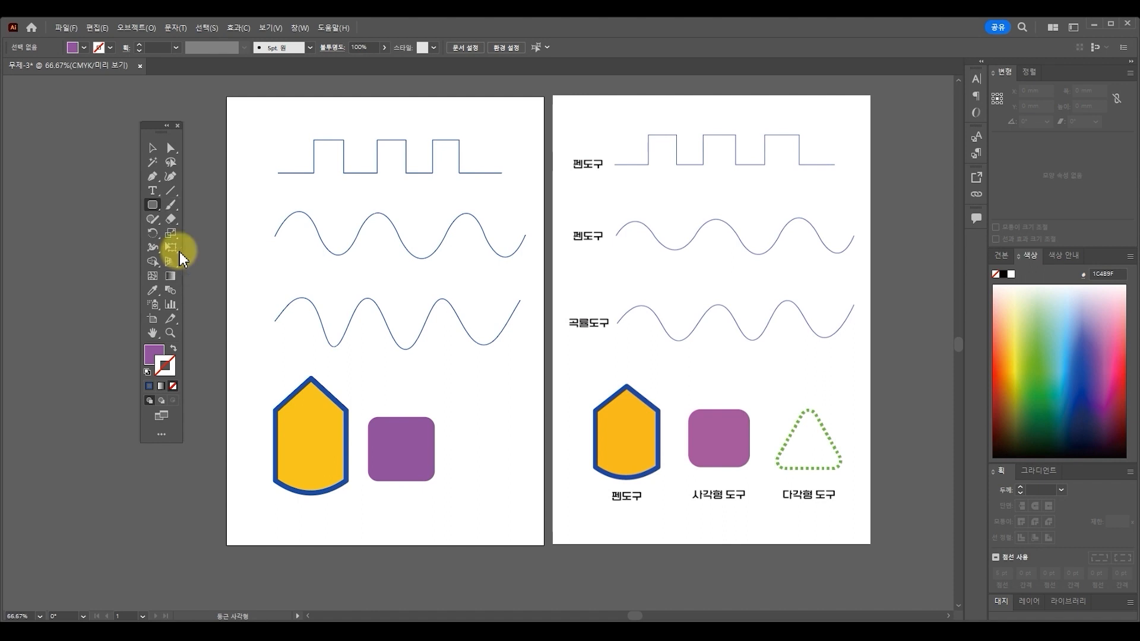
left_click_drag(475, 425, 525, 438)
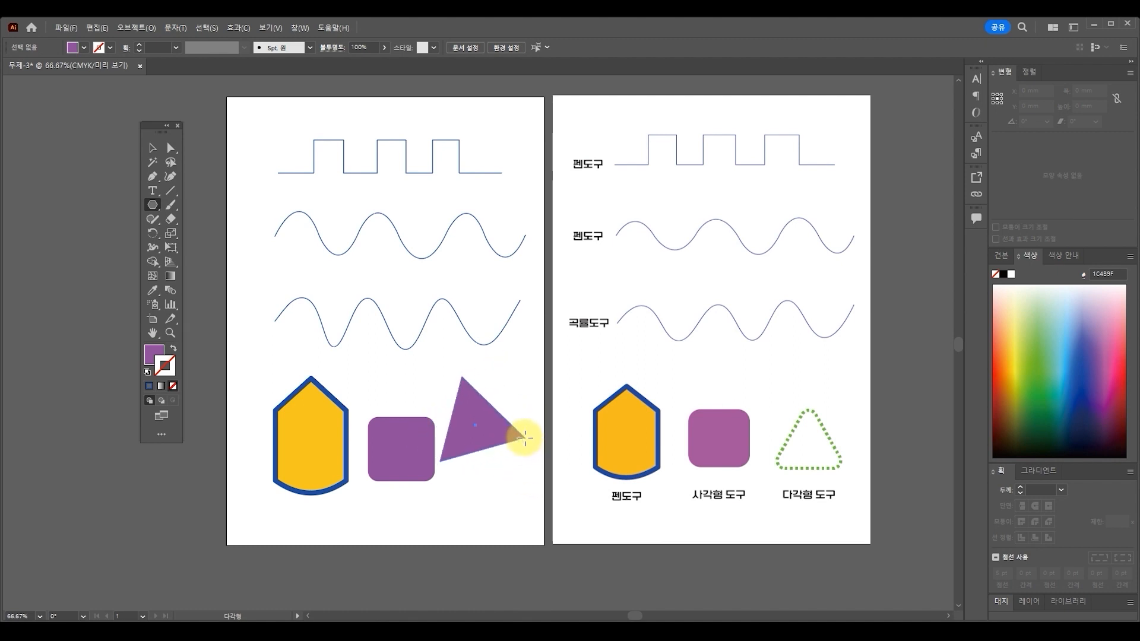
key("Up")
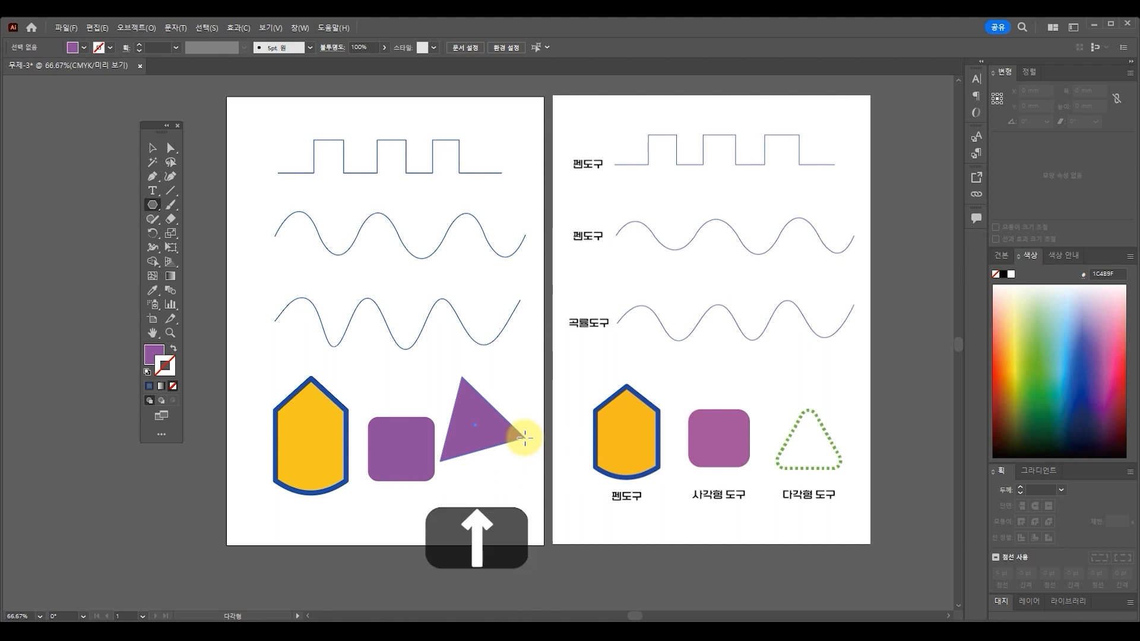
key("Up")
key("Up")
key("Up")
left_click_drag(525, 438, 524, 422)
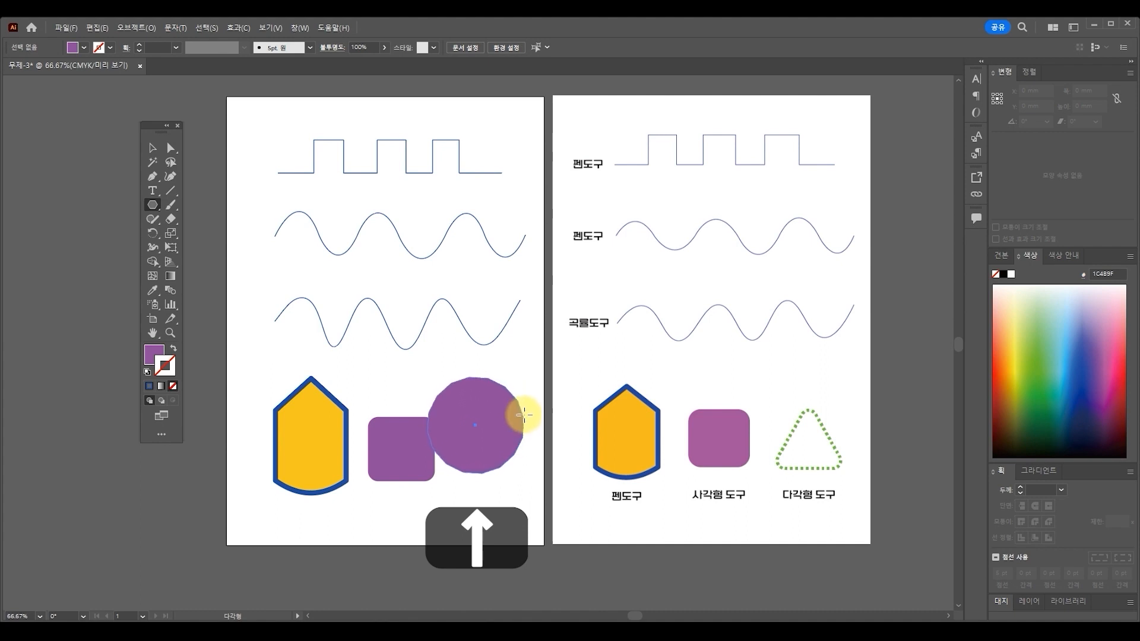
left_click_drag(527, 396, 473, 353)
key("Down")
key("Down")
key("Down")
key("Down")
key("Down")
key("Down")
key("Down")
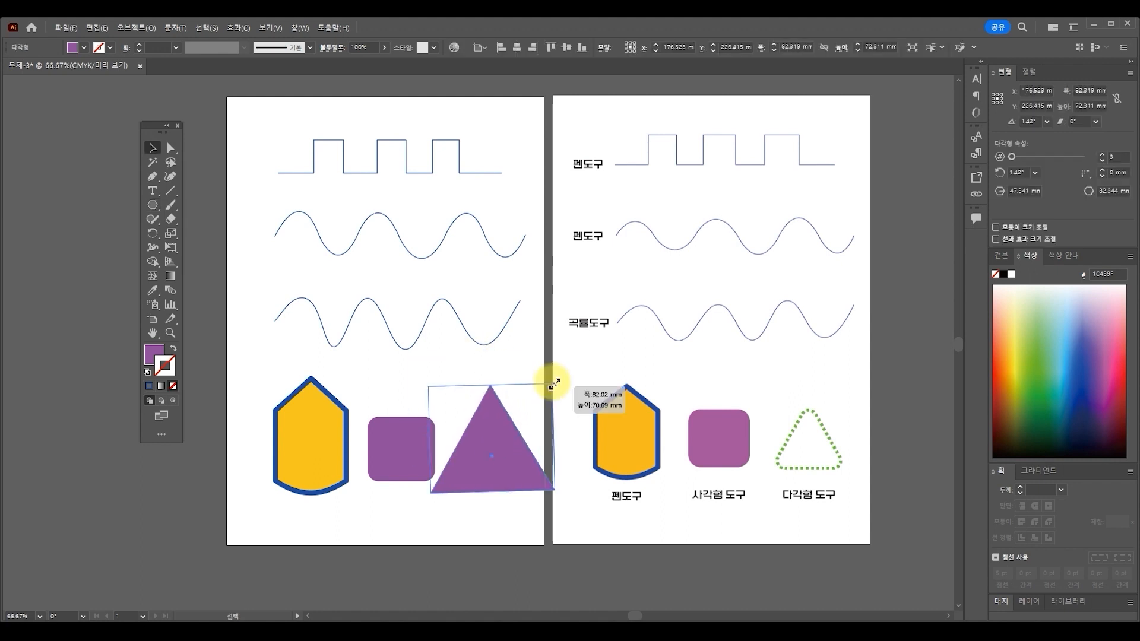
Step: Shrink the triangle to about 51 by 38 mm with a level base and move it clear of the purple square
left_click_drag(555, 383, 511, 429)
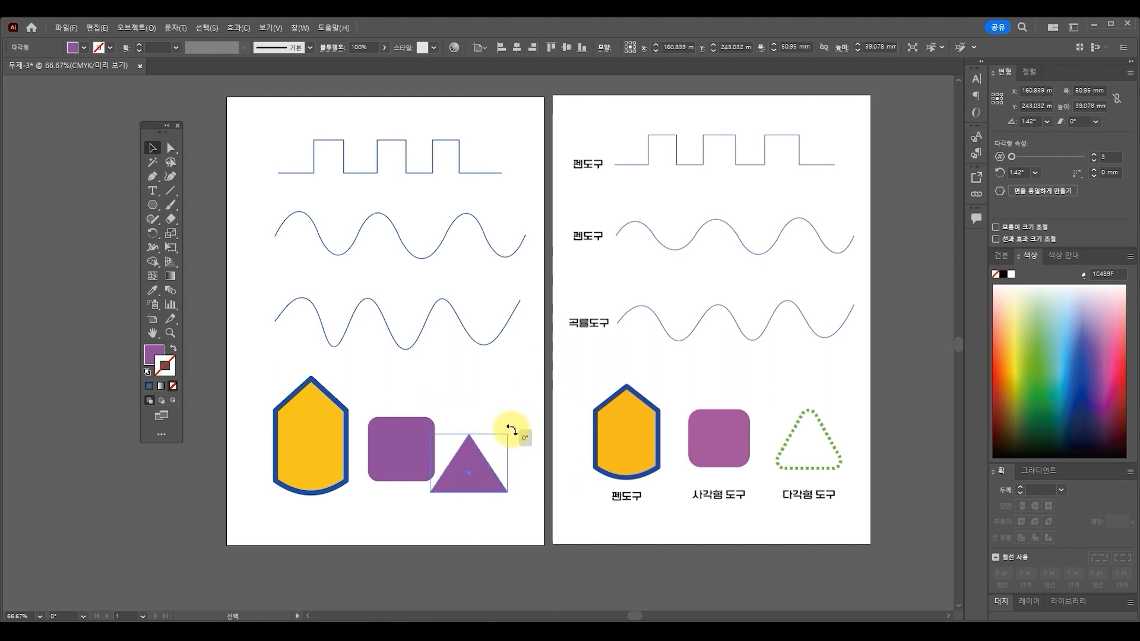
left_click_drag(487, 477, 508, 463)
left_click(480, 482)
Step: Round the triangle's corners to about 4 mm and remove its fill
key("z")
left_click(480, 482)
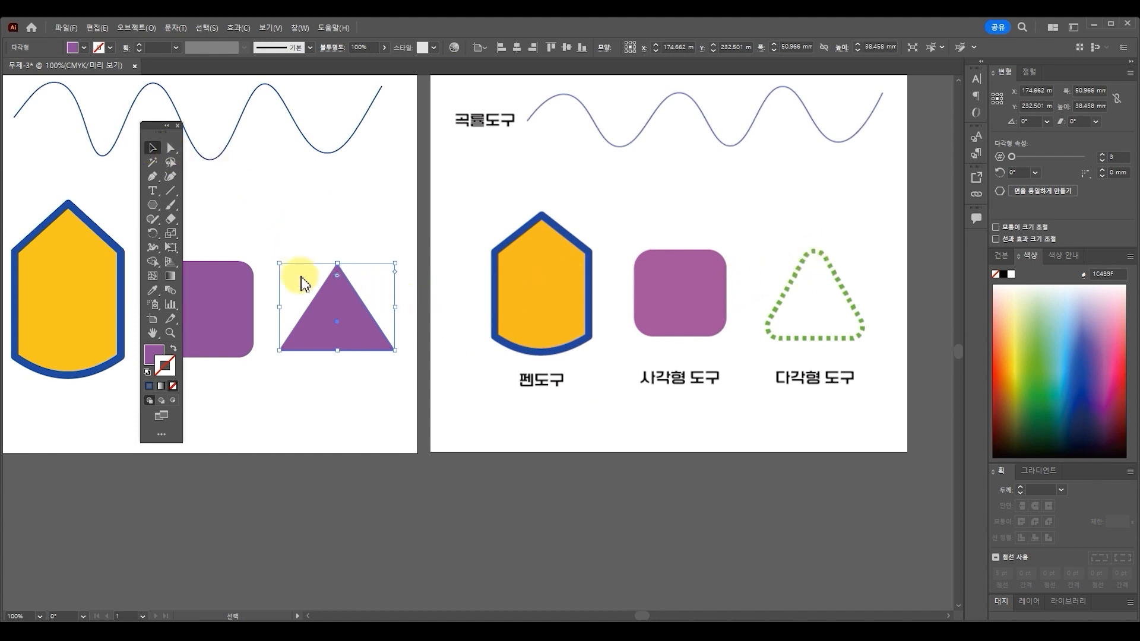
left_click_drag(336, 272, 336, 276)
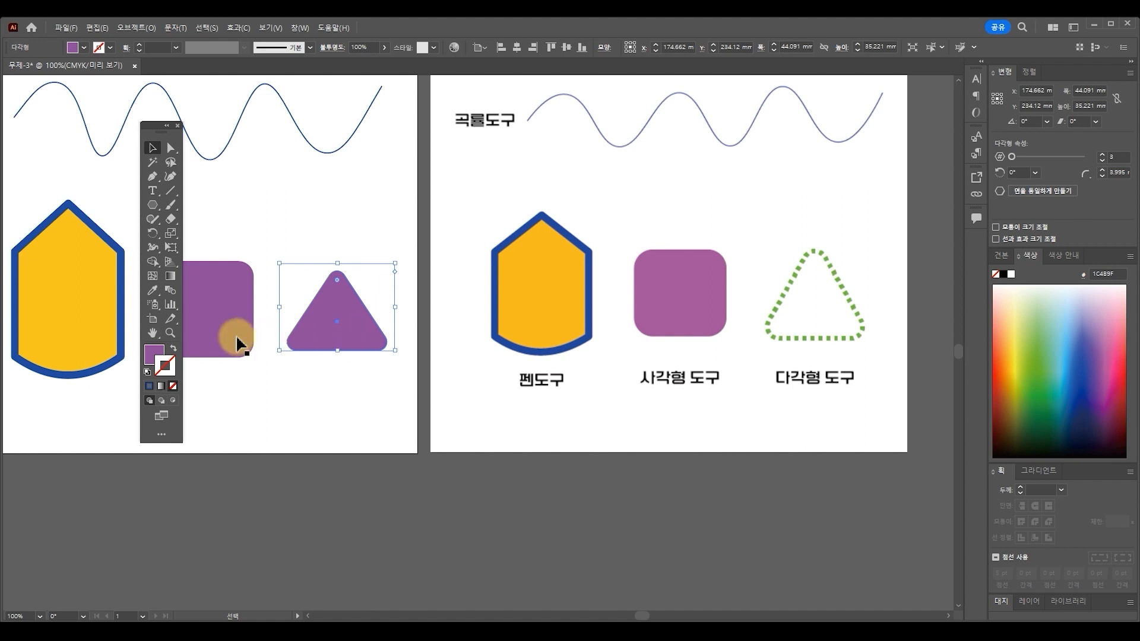
left_click(158, 348)
left_click(173, 386)
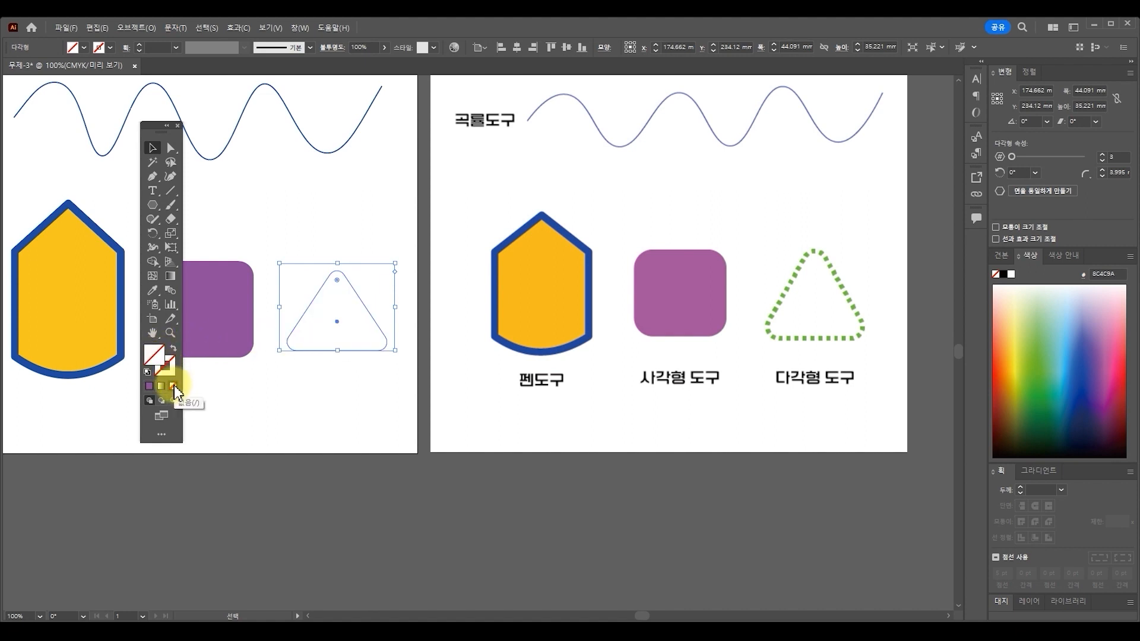
Step: Set the rounded triangle's stroke colour to bright green #00EA00
double_click(172, 372)
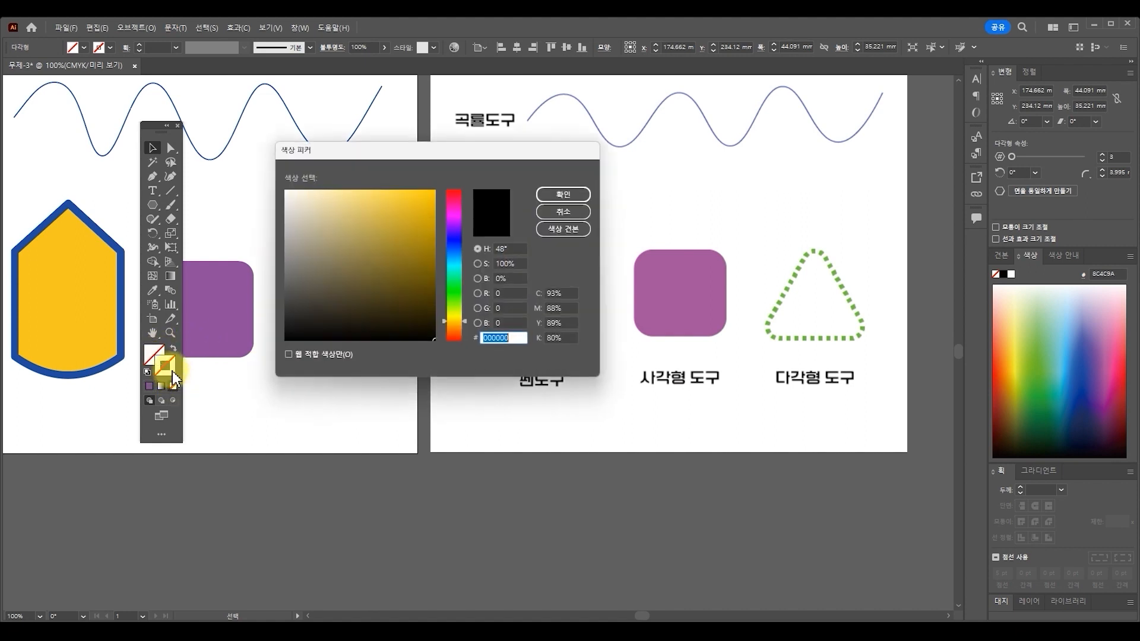
left_click(456, 291)
mouse_move(420, 212)
left_mouse_down()
mouse_move(435, 186)
mouse_move(436, 201)
left_mouse_up()
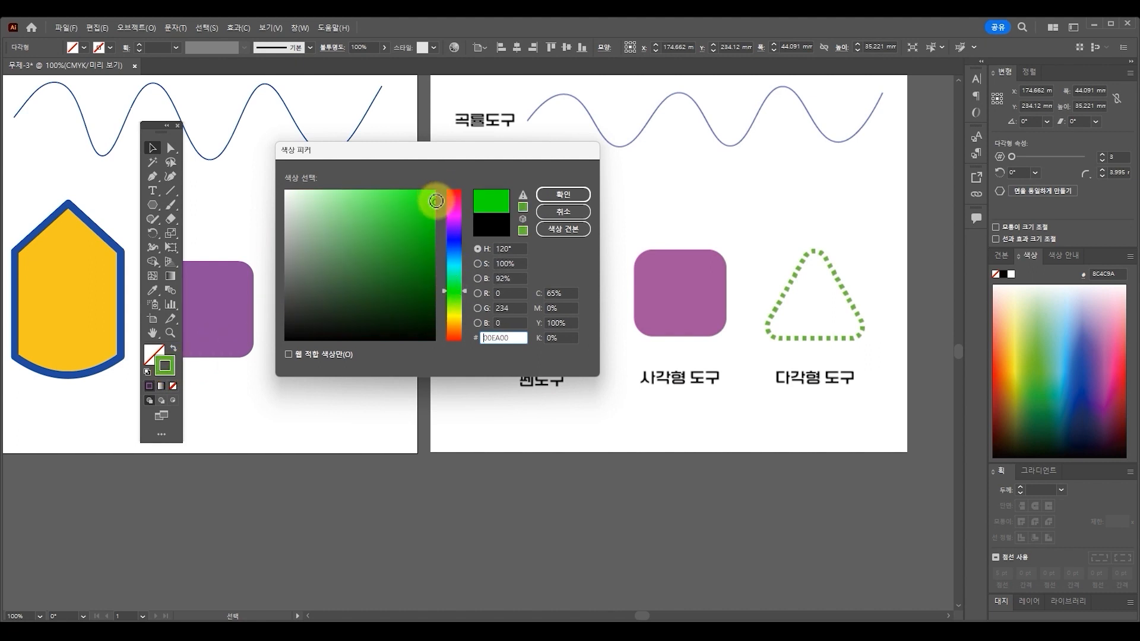
left_click(558, 195)
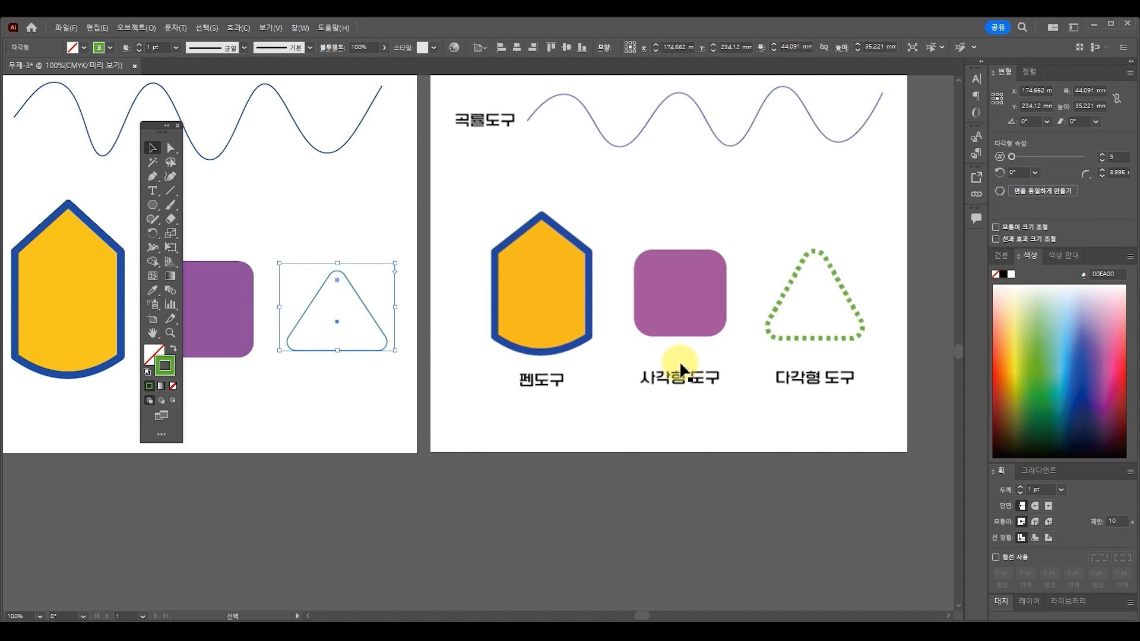
Step: Set the green triangle's stroke weight to 7 pt
left_click(1020, 488)
left_click(1020, 488)
left_click(1021, 488)
double_click(1020, 488)
left_click(1020, 488)
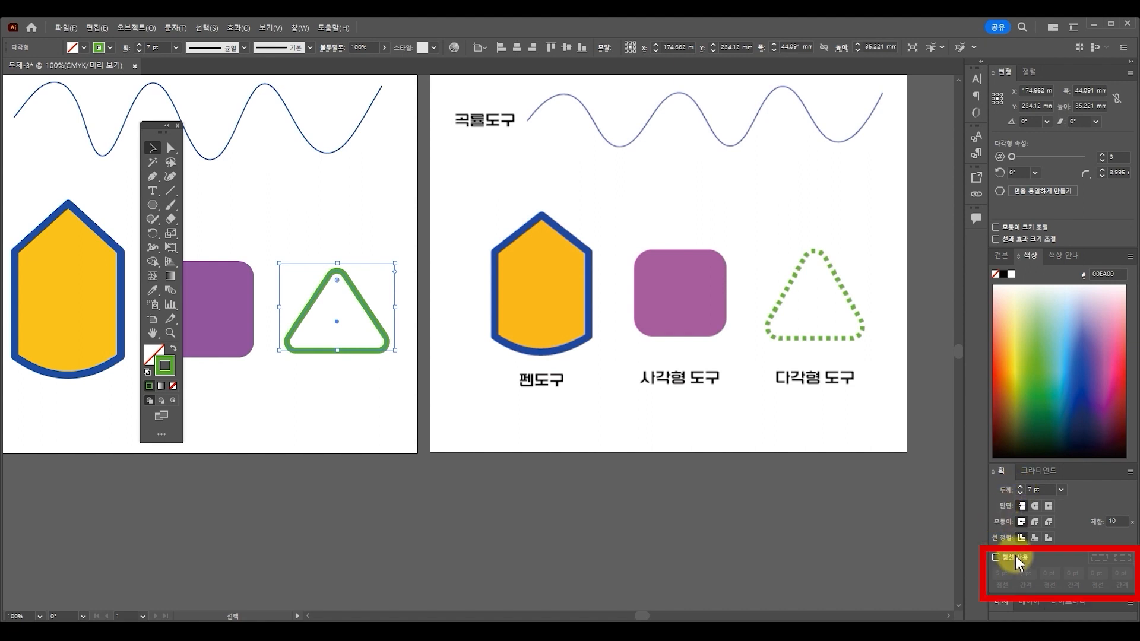
Step: Turn on the dashed line for the triangle's stroke and set its dash length to 2 pt
left_click(997, 559)
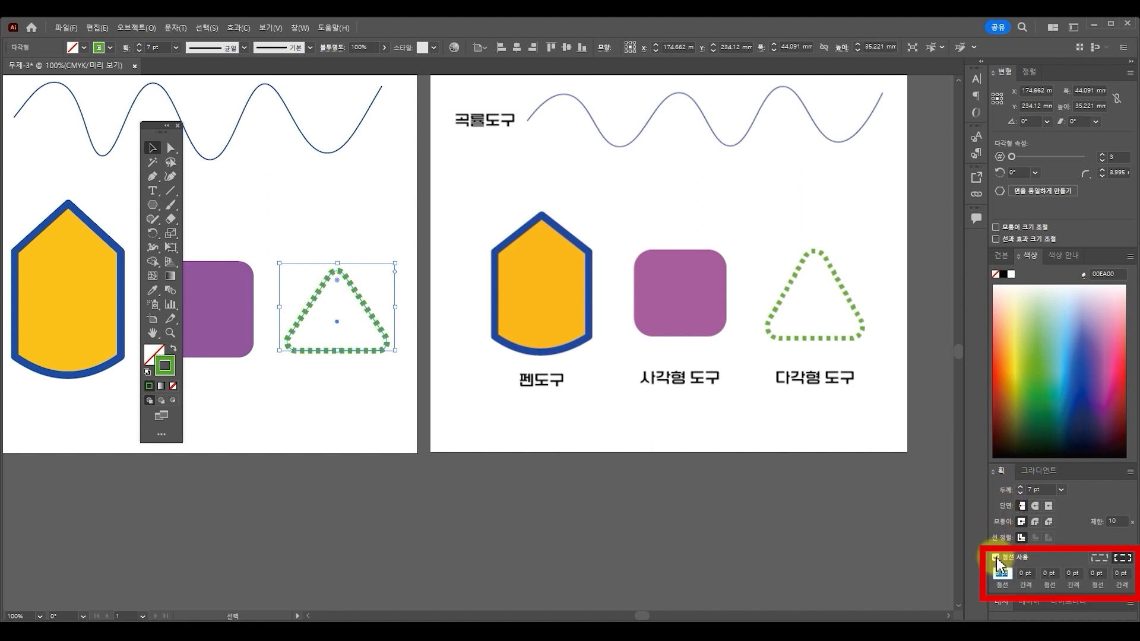
left_click(1009, 574)
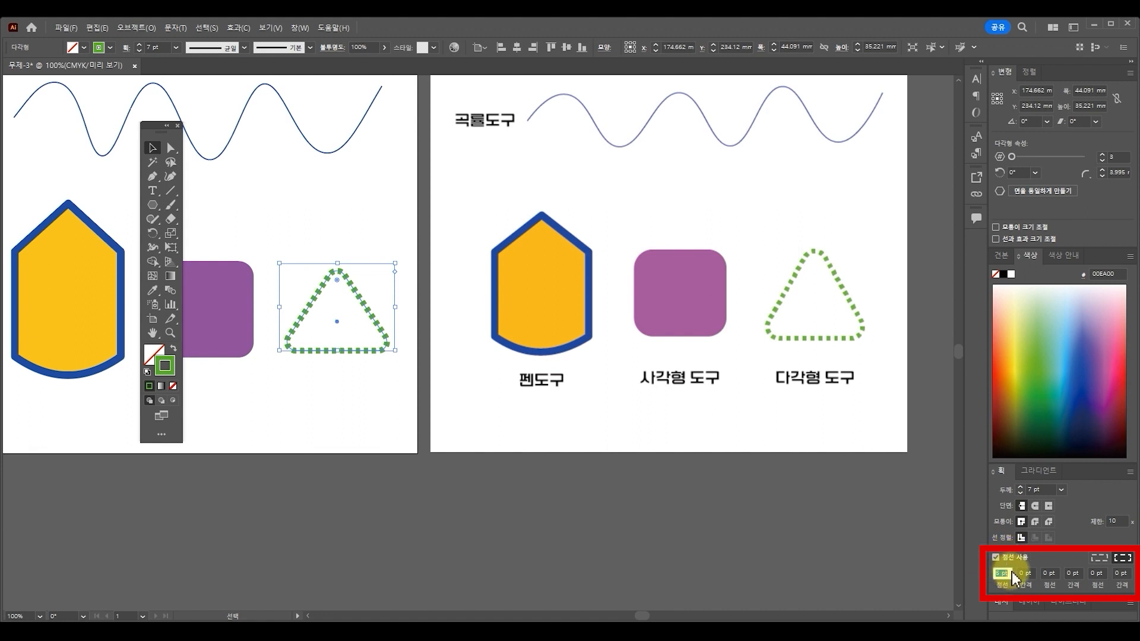
left_click(1014, 575)
left_click_drag(1010, 572, 977, 579)
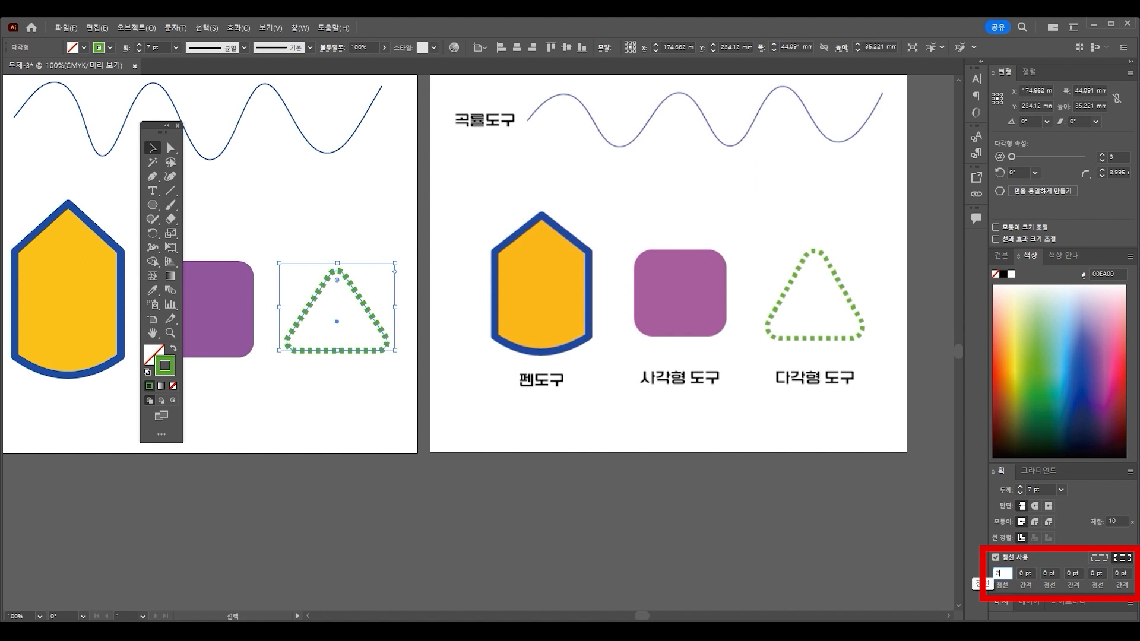
type("2")
key("Tab")
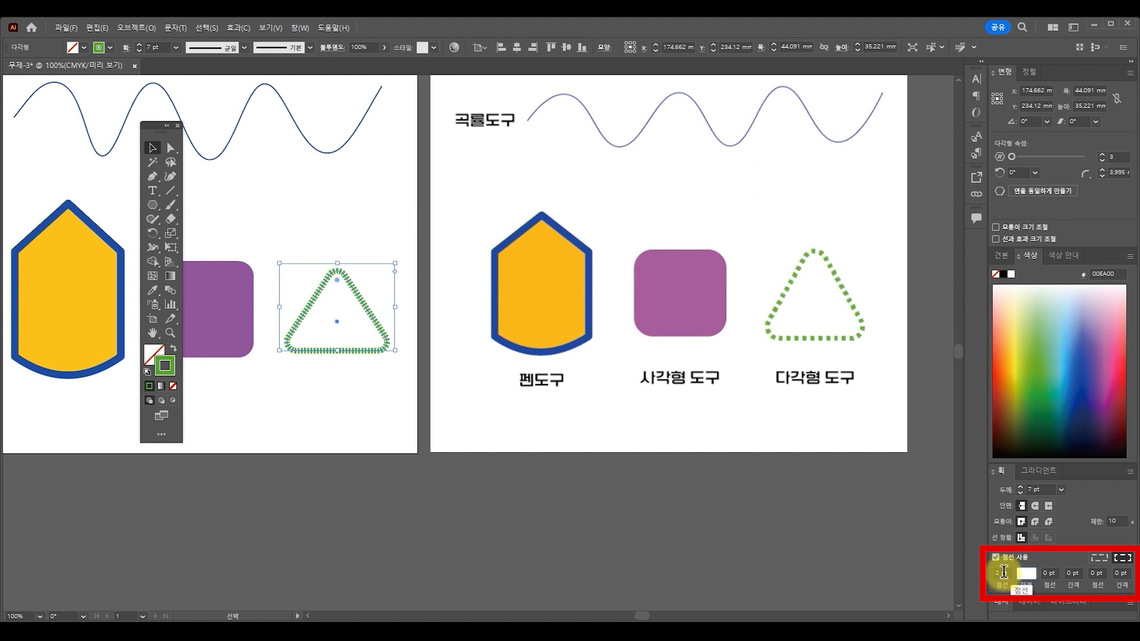
Step: Try a 10 pt dash length on the triangle's dashed stroke, and set it to 5 pt
left_click(1005, 575)
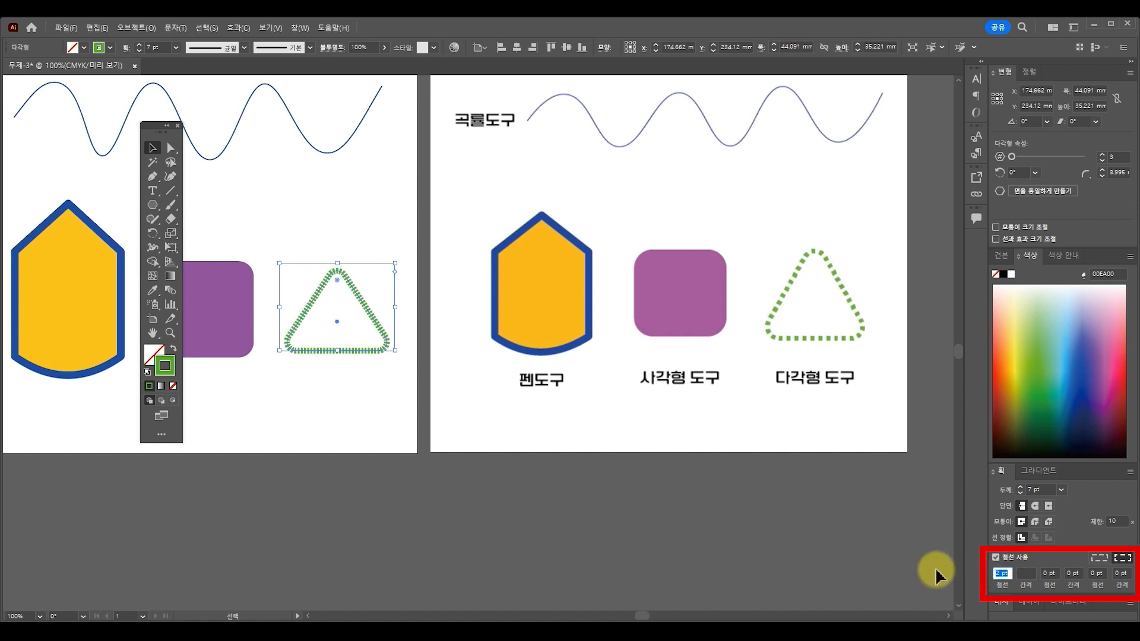
type("10")
key("Return")
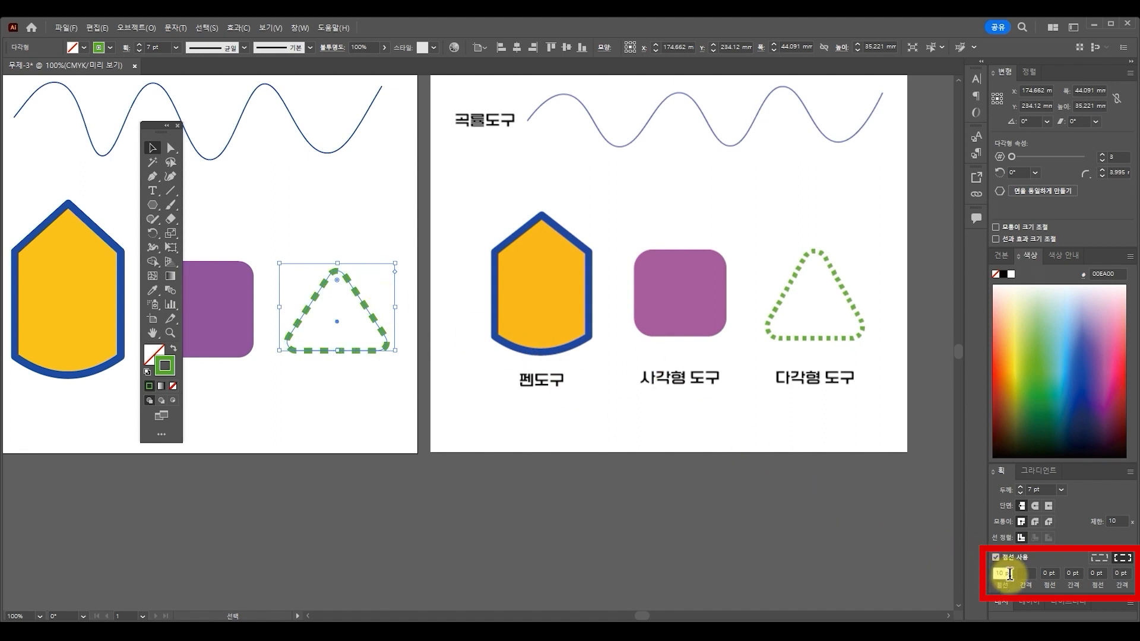
key("BackSpace")
type("5")
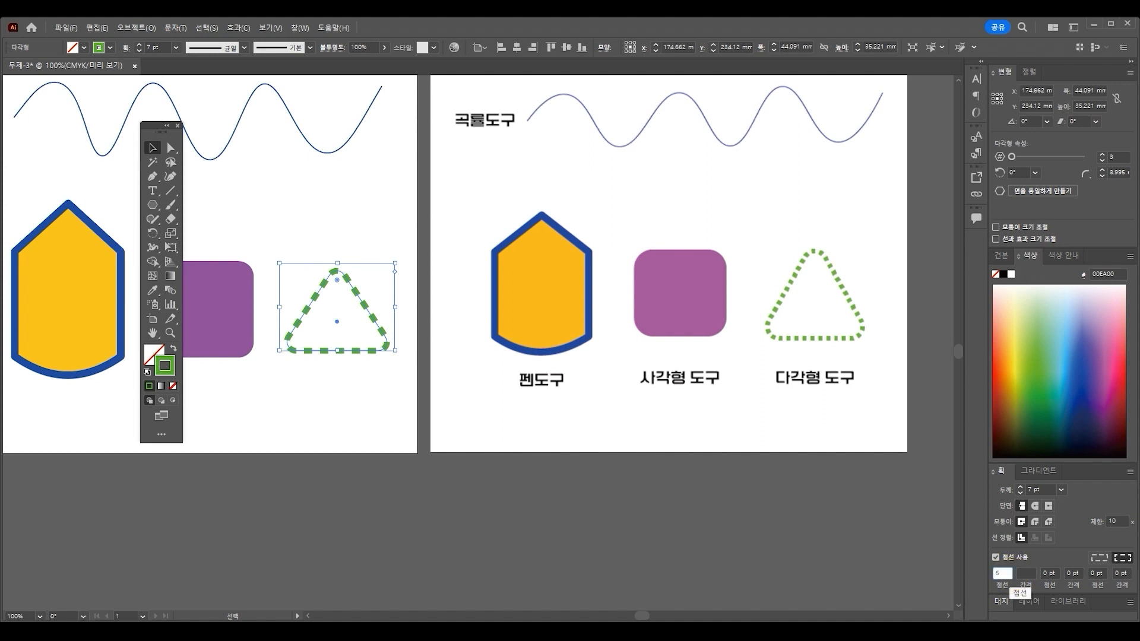
key("Return")
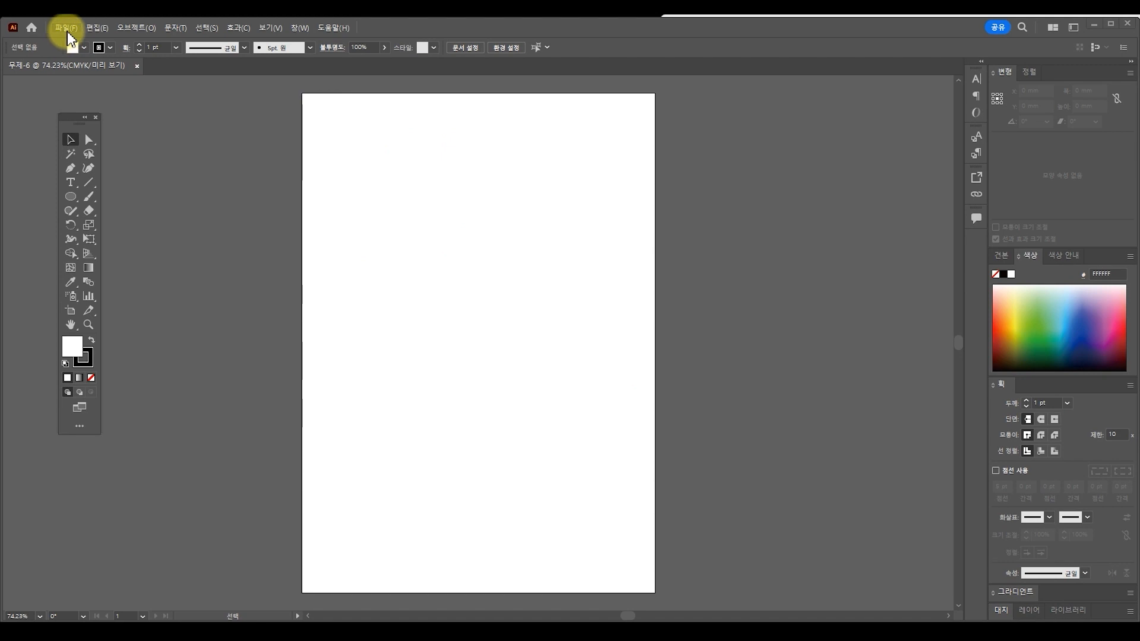
Step: Place the JPG image 패스연습02 beside the blank artboard of the new document
left_click(64, 28)
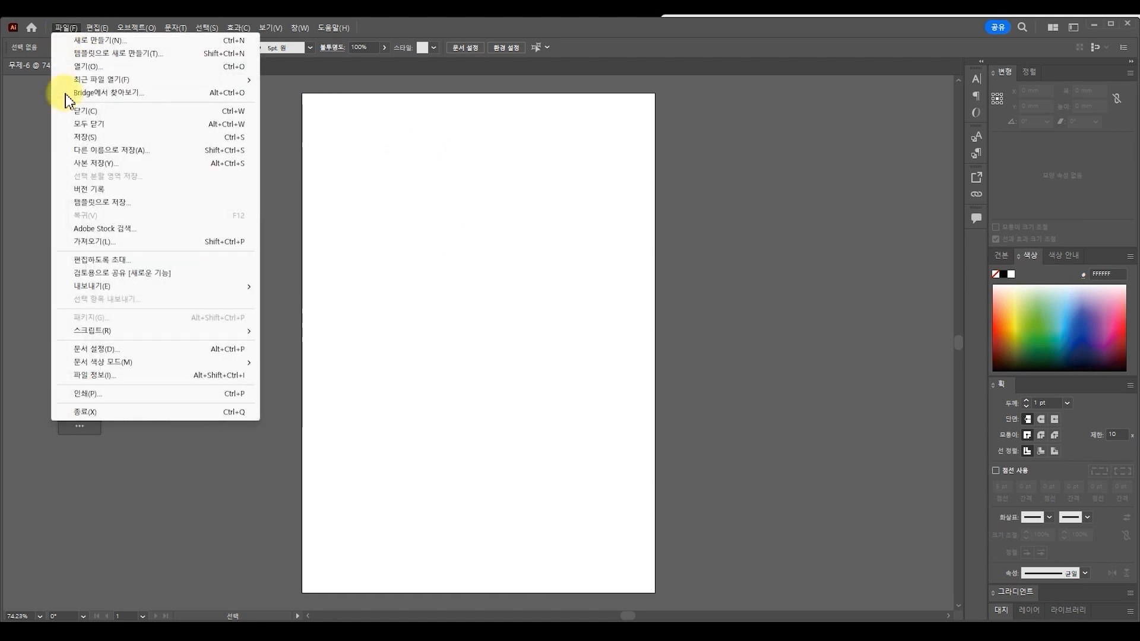
left_click(89, 241)
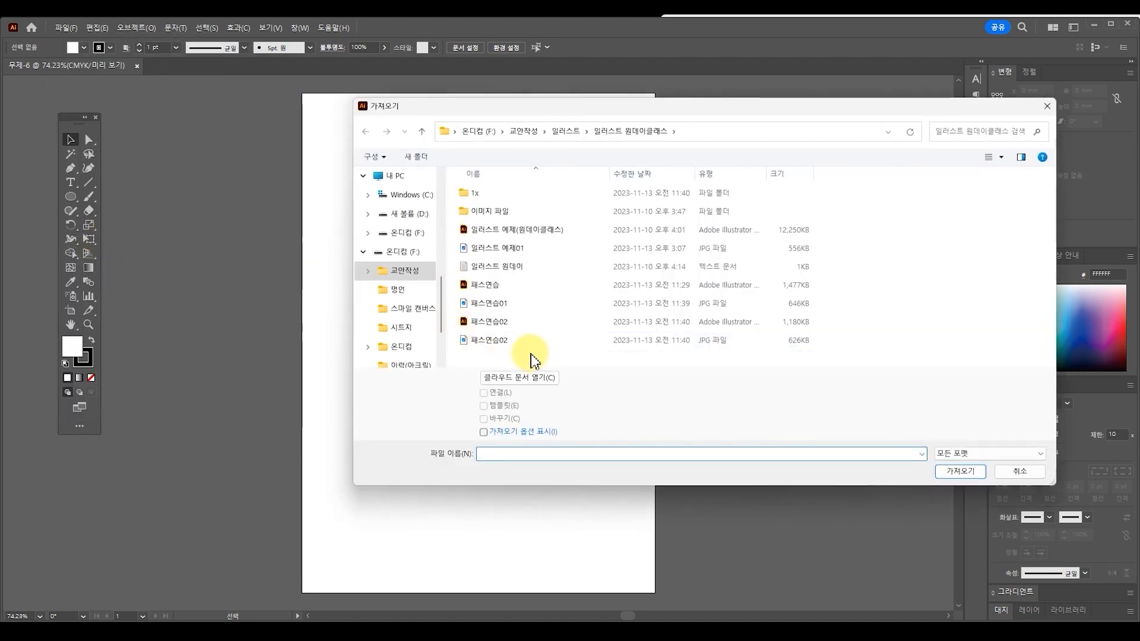
left_click(499, 344)
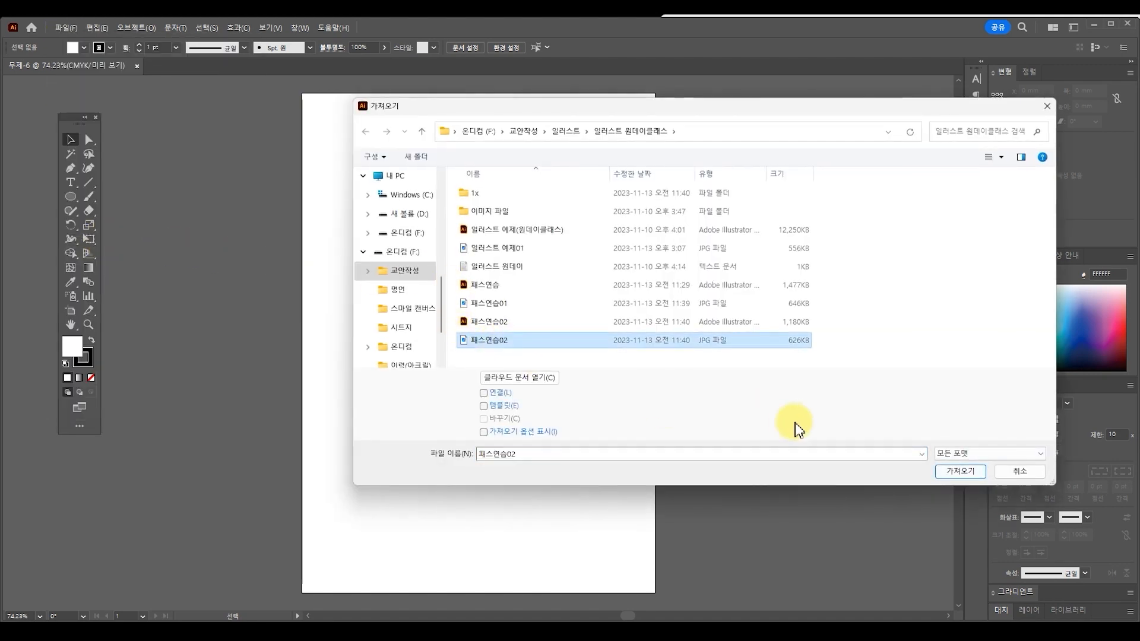
left_click(961, 471)
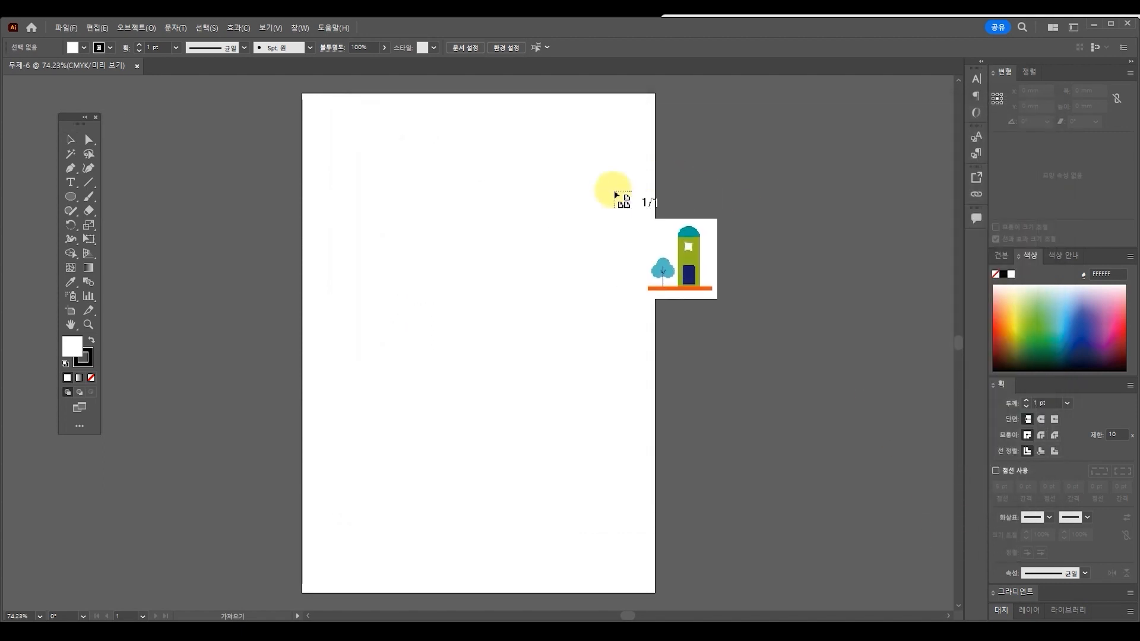
left_click(671, 193)
left_click_drag(844, 320, 671, 185)
Step: Size the placed tree-and-tower image to about 229 by 246 mm, position it clear of the artboard's right edge, and deselect it
left_click_drag(671, 185, 677, 206)
left_click_drag(937, 85, 895, 120)
left_click_drag(569, 223, 609, 224)
left_click_drag(645, 265, 622, 275)
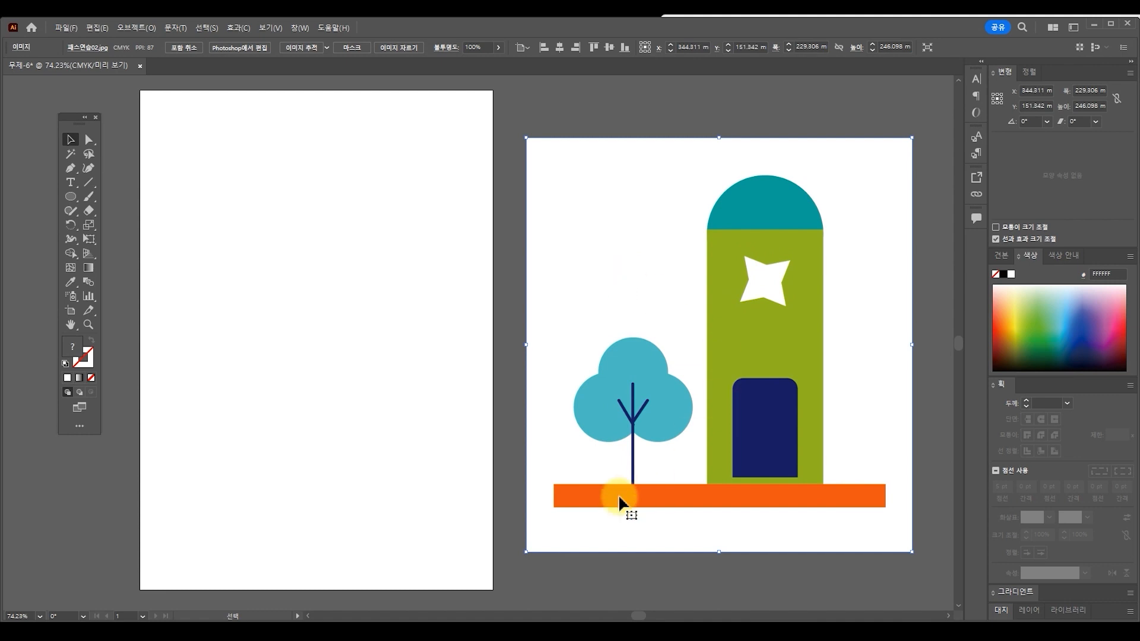
left_click(661, 572)
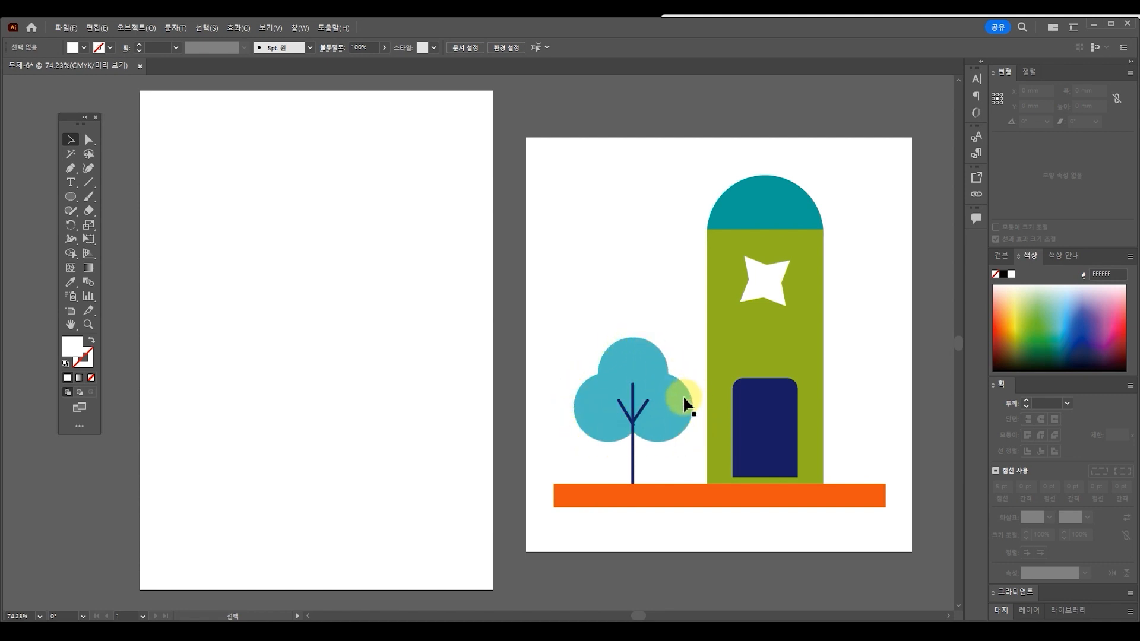
Step: Draw a circle about 42 mm across in the lower-left part of the artboard with the Ellipse tool
left_click_drag(70, 196, 116, 229)
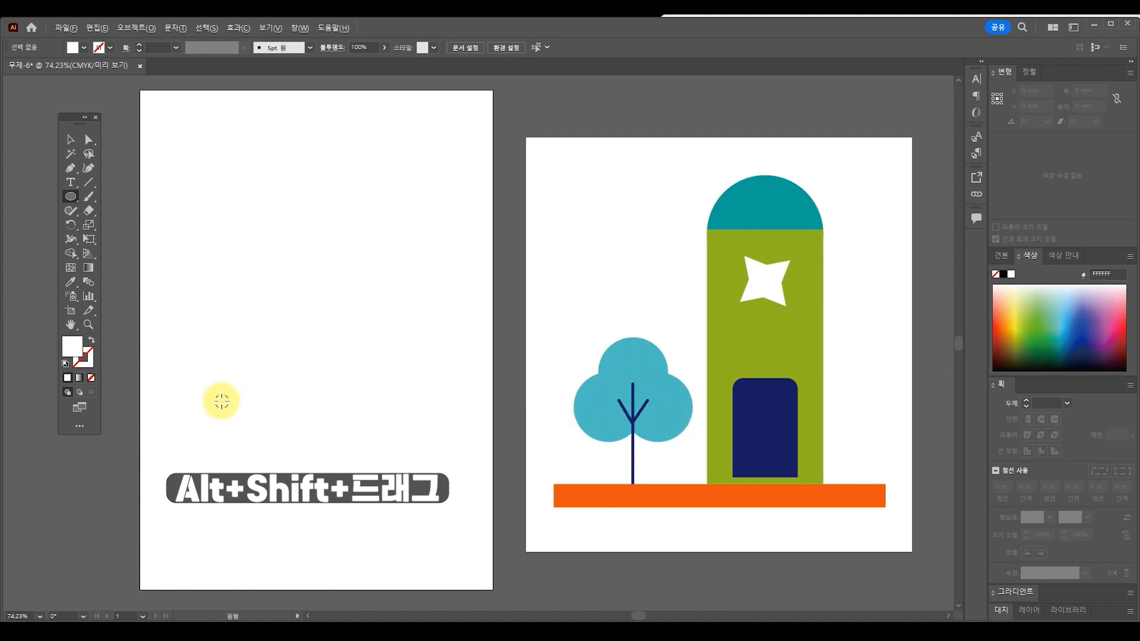
left_click_drag(207, 386, 191, 365)
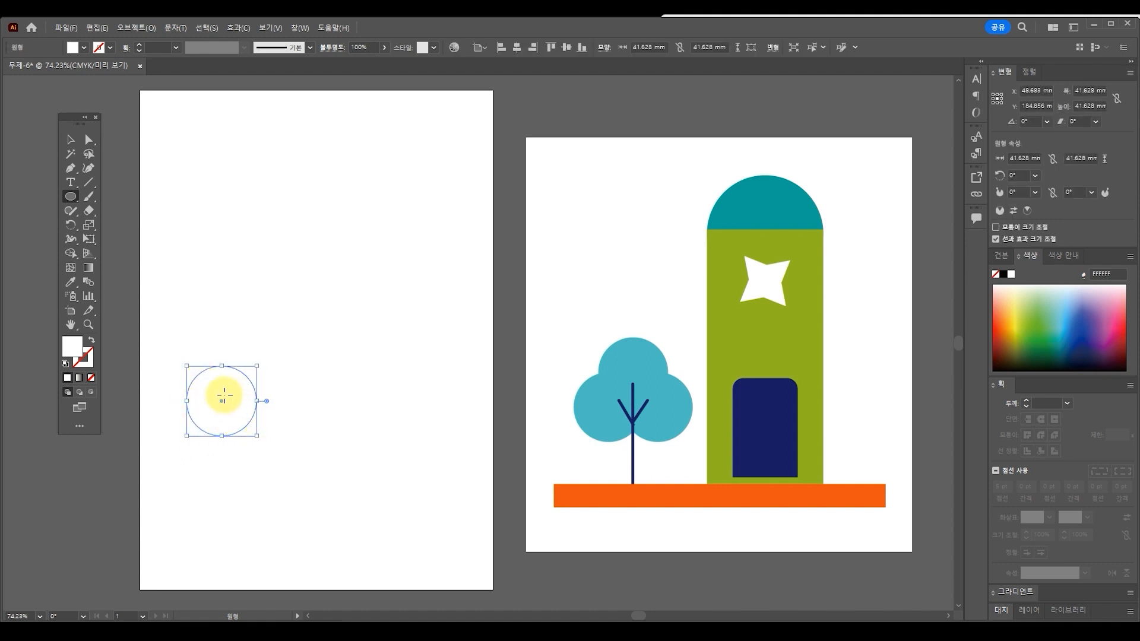
Step: Fill the circle with teal #30D6BE
left_click(74, 349)
double_click(72, 350)
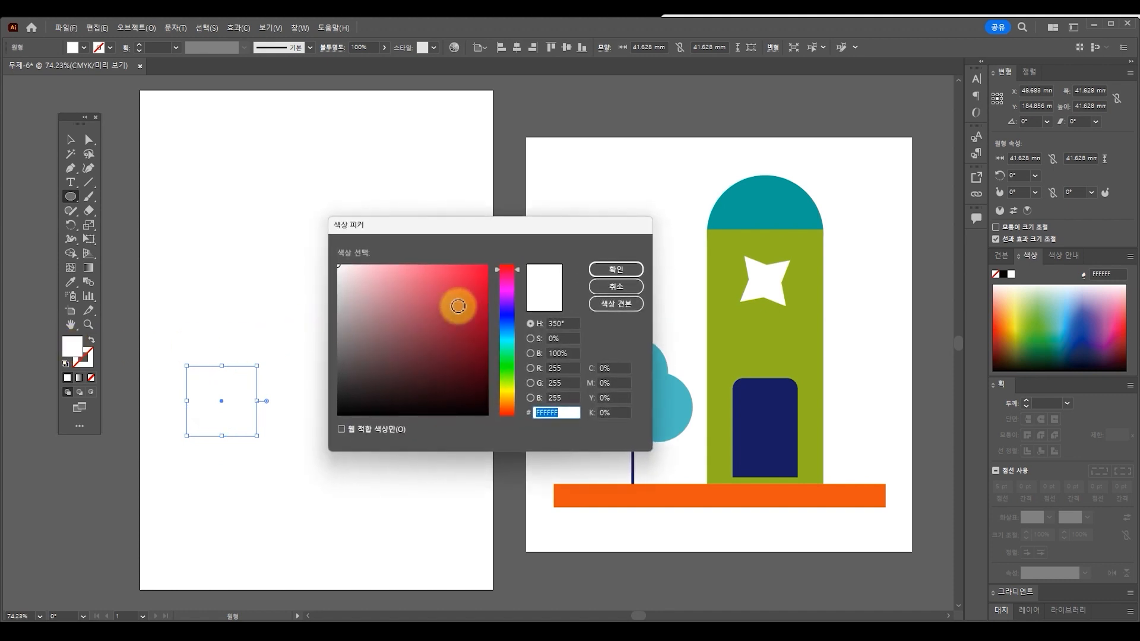
left_click_drag(453, 224, 389, 139)
left_click(473, 272)
left_click(496, 300)
left_click(541, 271)
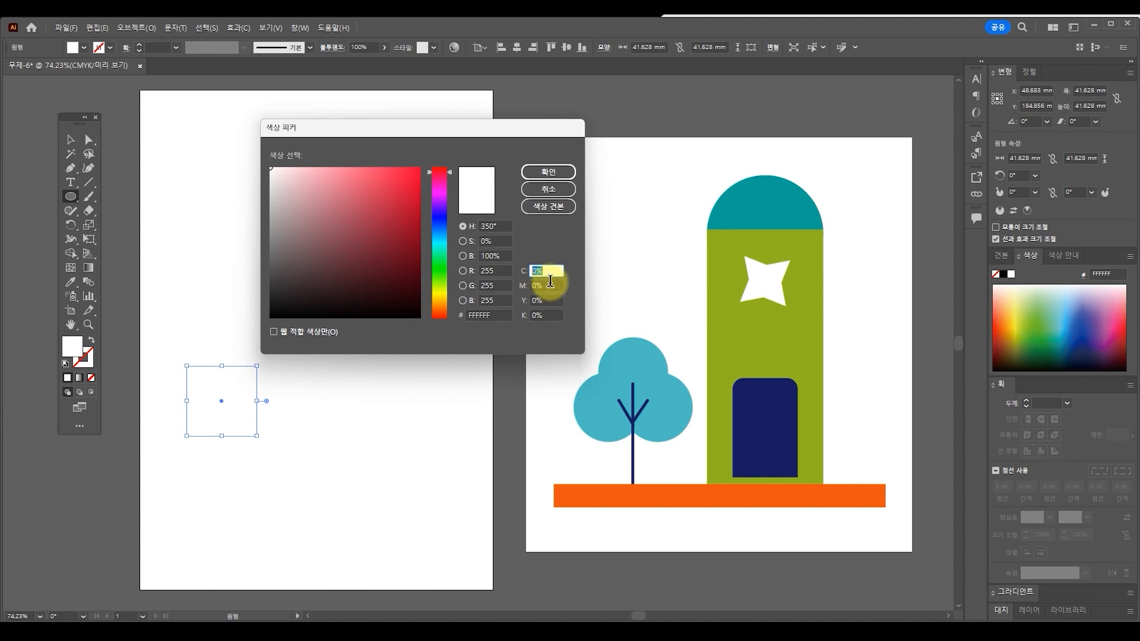
left_click(552, 300)
left_click(556, 316)
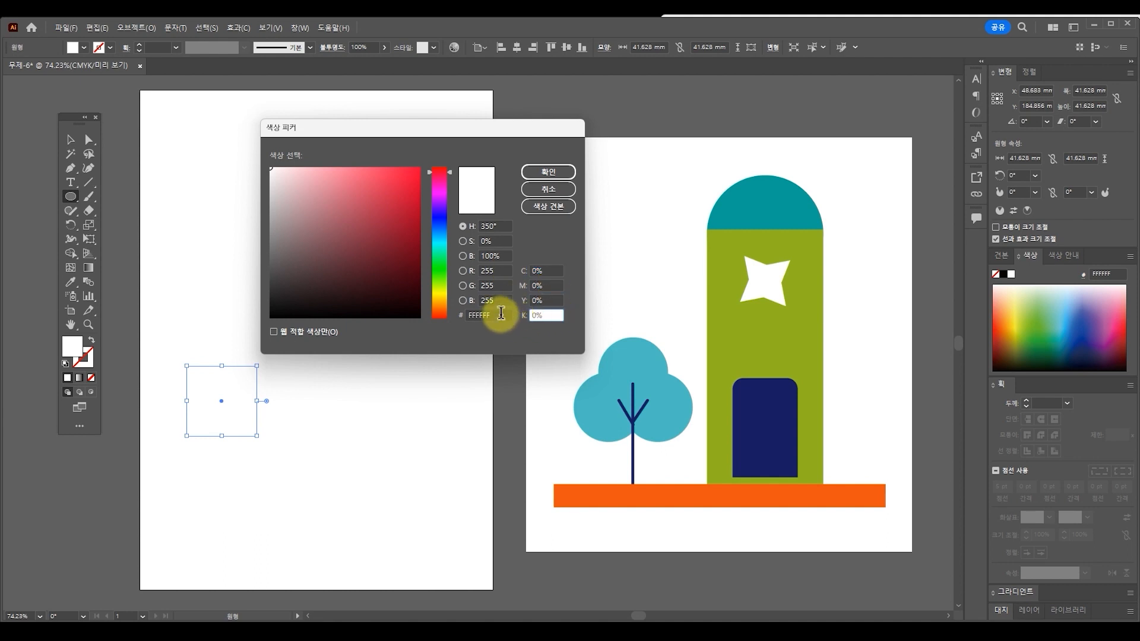
left_click_drag(500, 316, 439, 314)
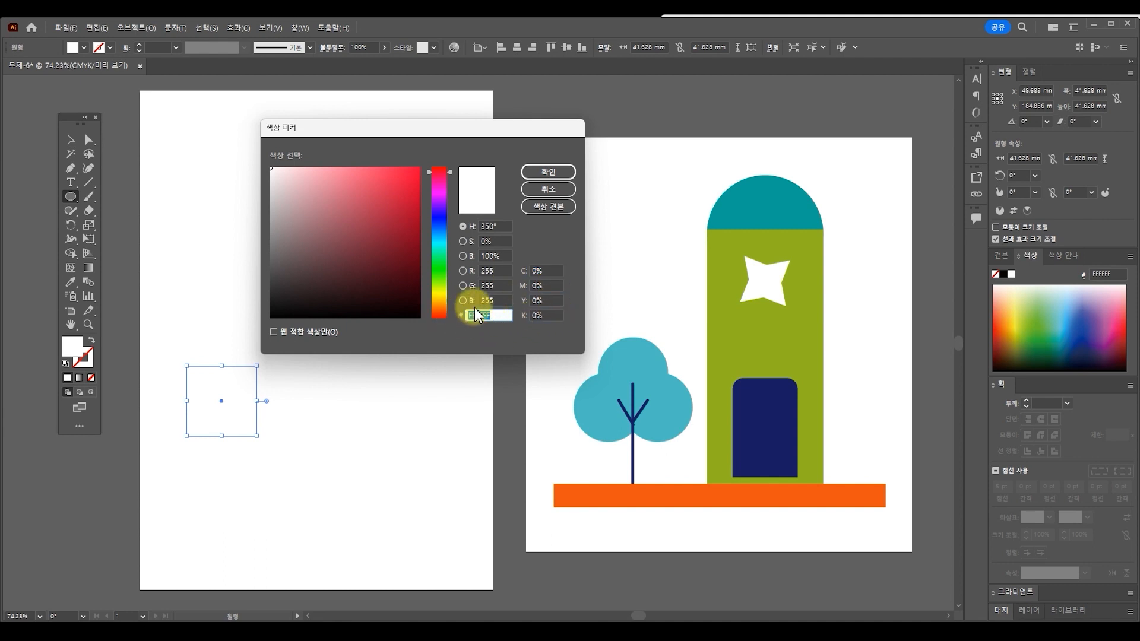
left_click(439, 247)
left_click(415, 198)
left_click_drag(415, 198, 391, 194)
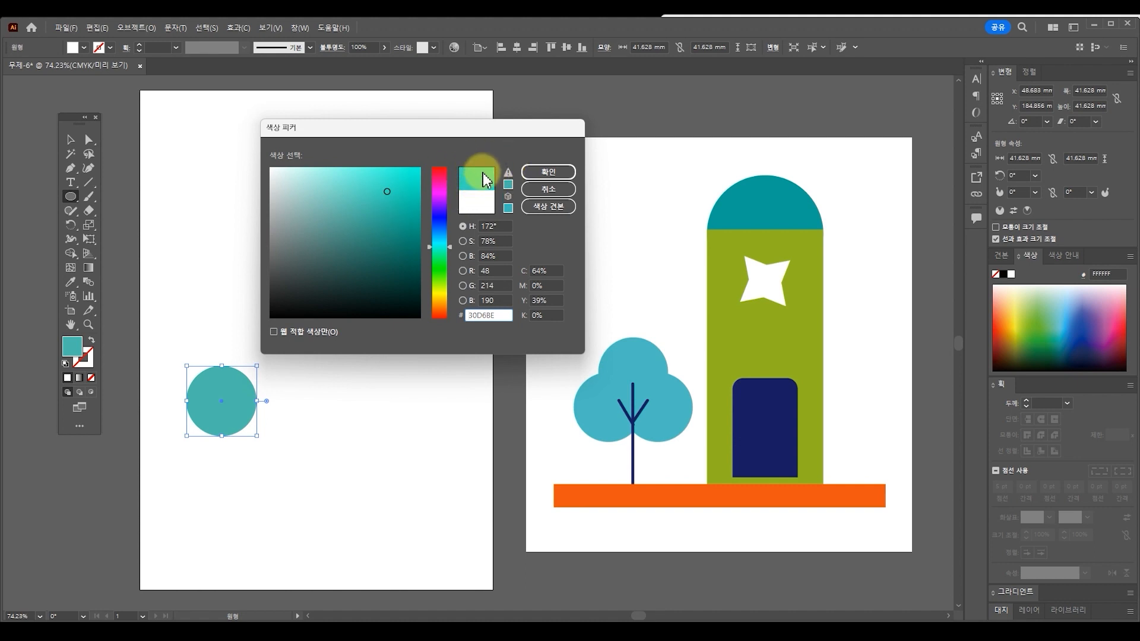
left_click(548, 172)
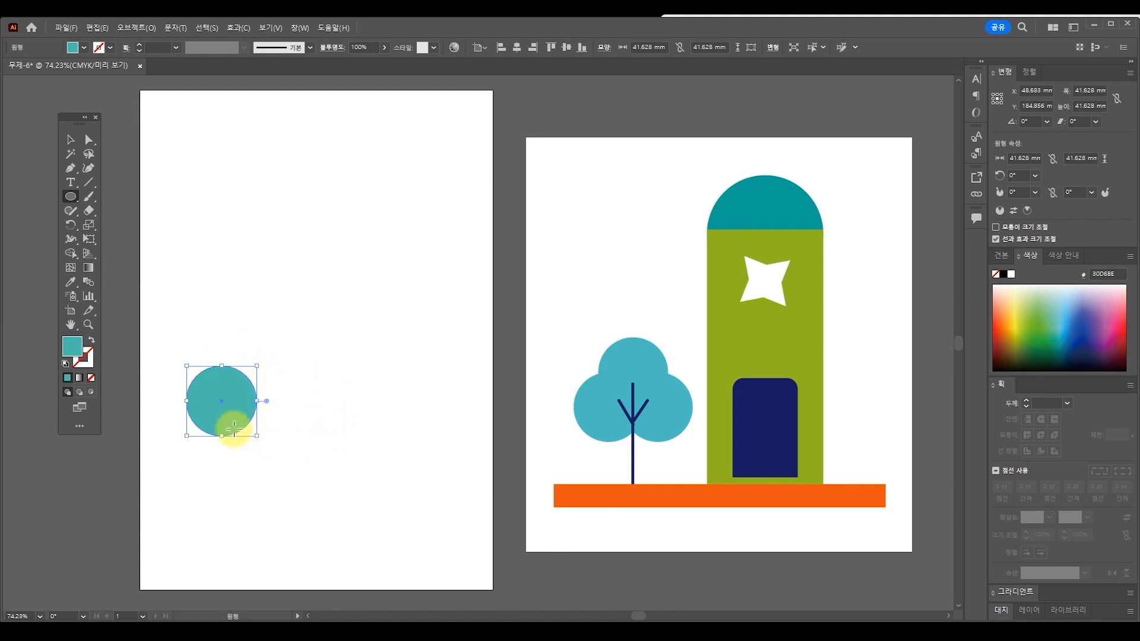
Step: Nudge the teal circle and duplicate it twice, arranging one circle above two lower ones as a tree crown
left_click(70, 140)
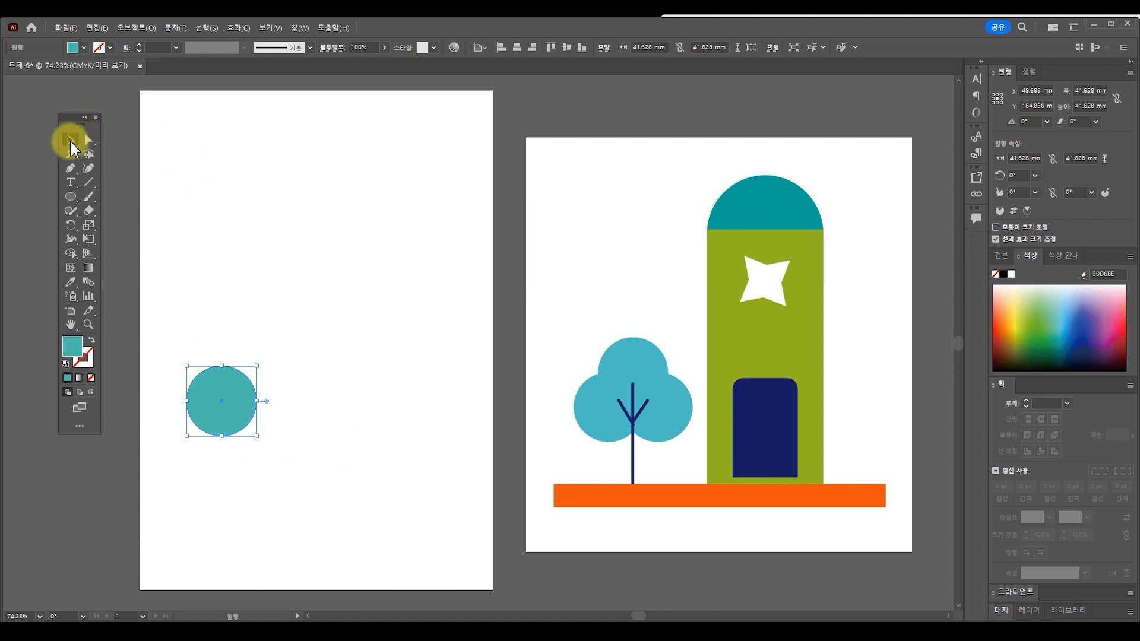
mouse_move(228, 394)
left_mouse_down()
mouse_move(251, 388)
mouse_move(234, 383)
mouse_move(226, 395)
left_mouse_up()
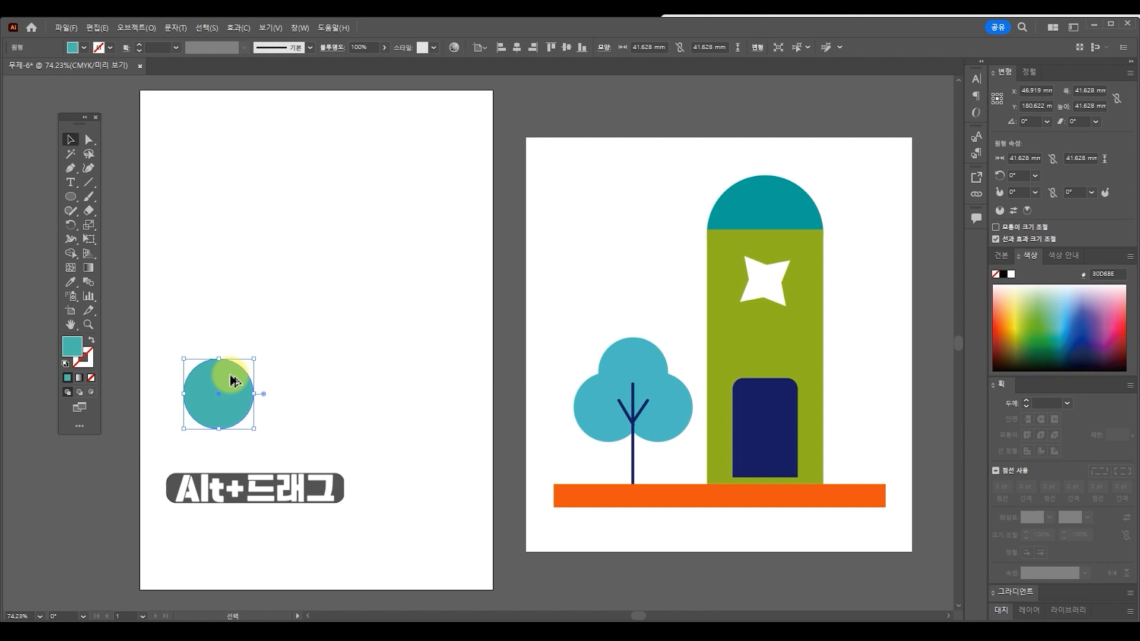
left_click_drag(227, 387, 303, 397)
left_click(324, 465)
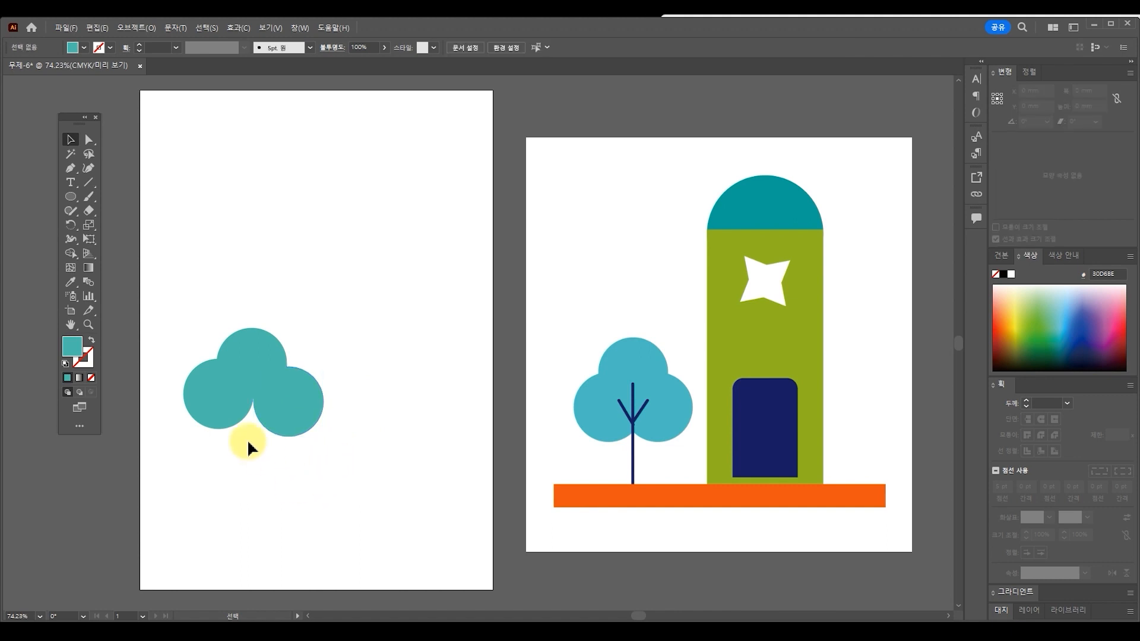
Step: Align the two lower crown circles on their vertical centres and bring them together until they overlap, about 76 mm wide overall
left_click(225, 412)
left_click(298, 404)
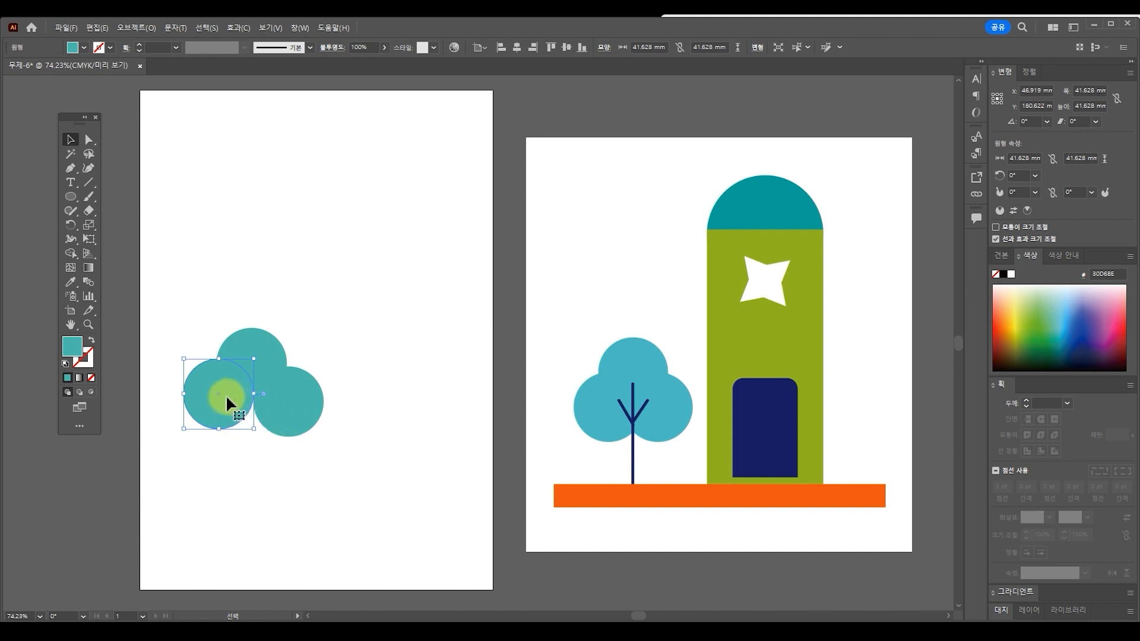
left_click_drag(226, 397, 225, 402)
left_click(286, 398, "shift")
left_click(187, 434)
left_click(226, 411)
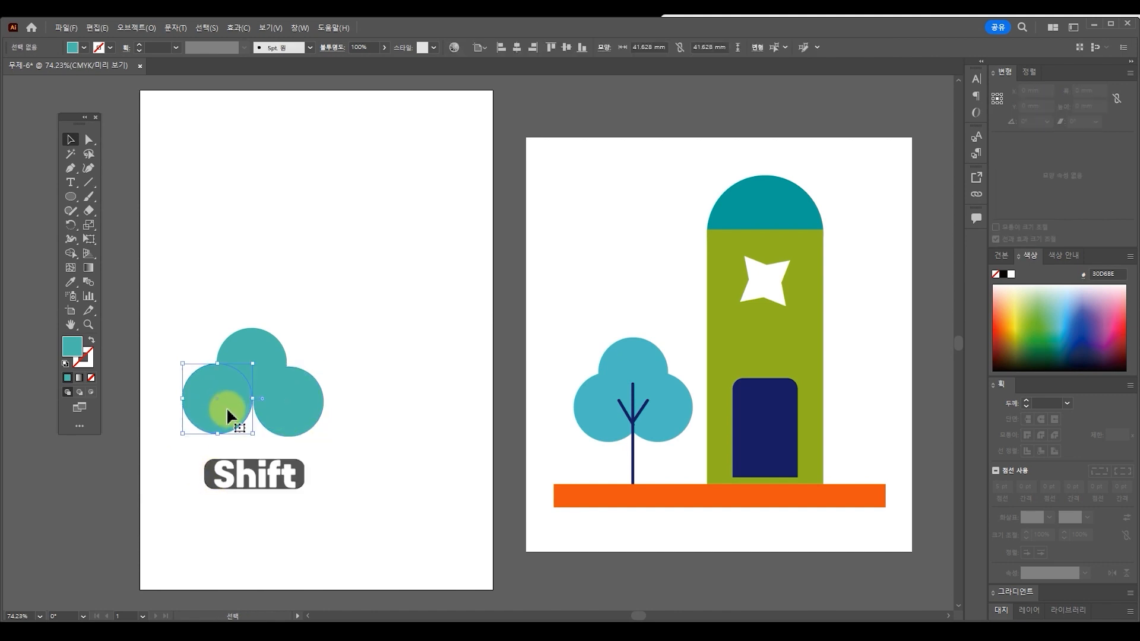
left_click(287, 405, "shift")
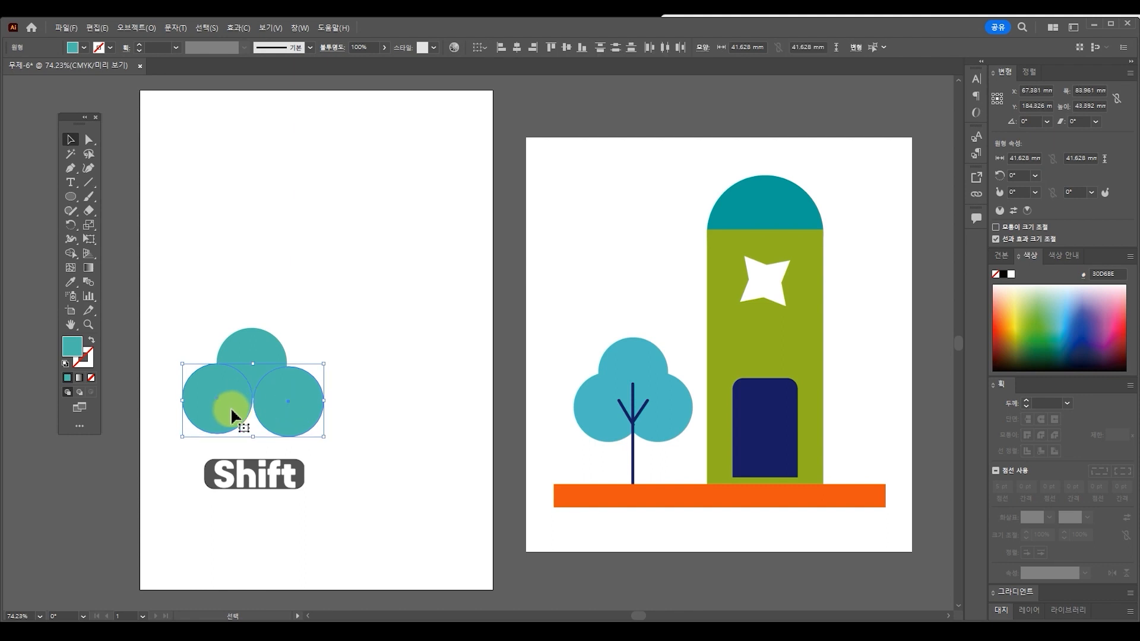
mouse_move(300, 409)
left_mouse_down()
mouse_move(310, 409)
mouse_move(300, 406)
left_mouse_up()
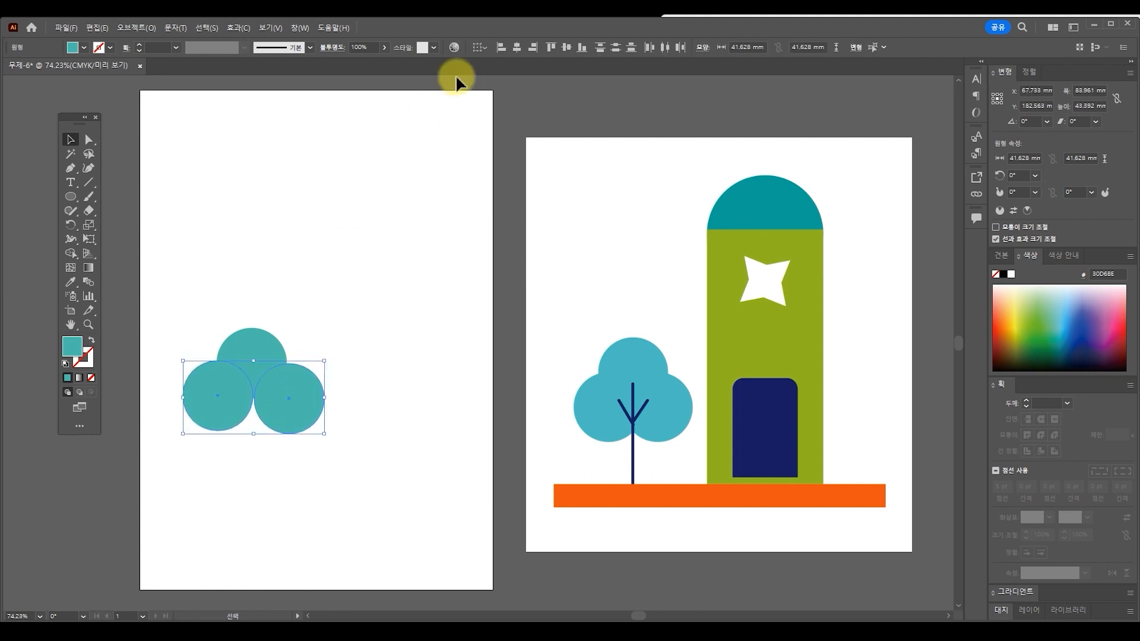
left_click(567, 48)
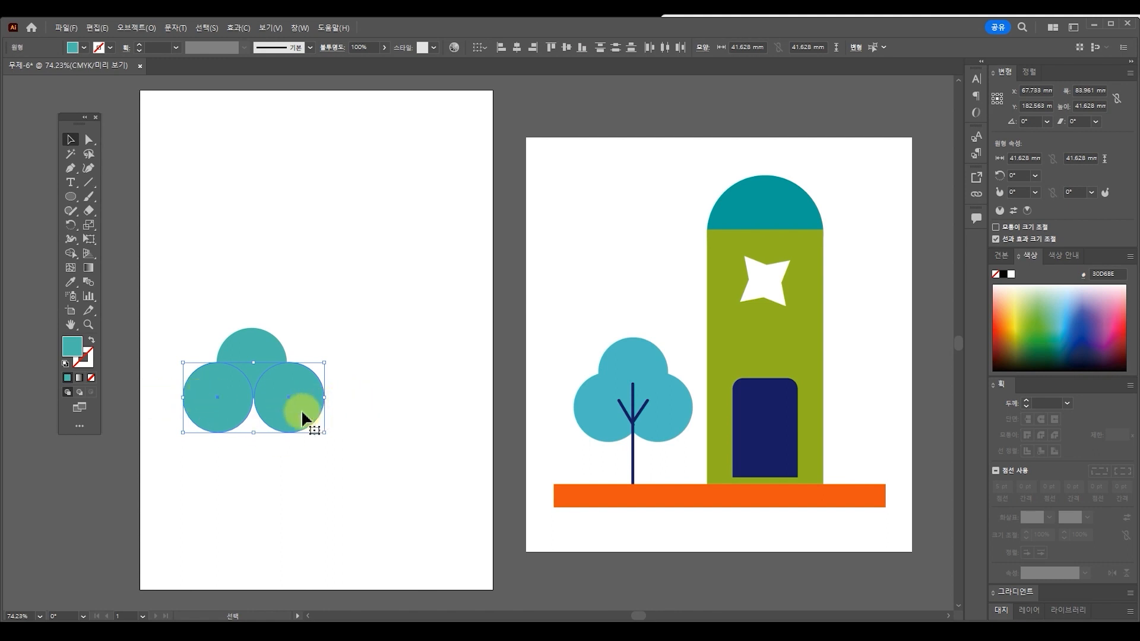
left_click(268, 456)
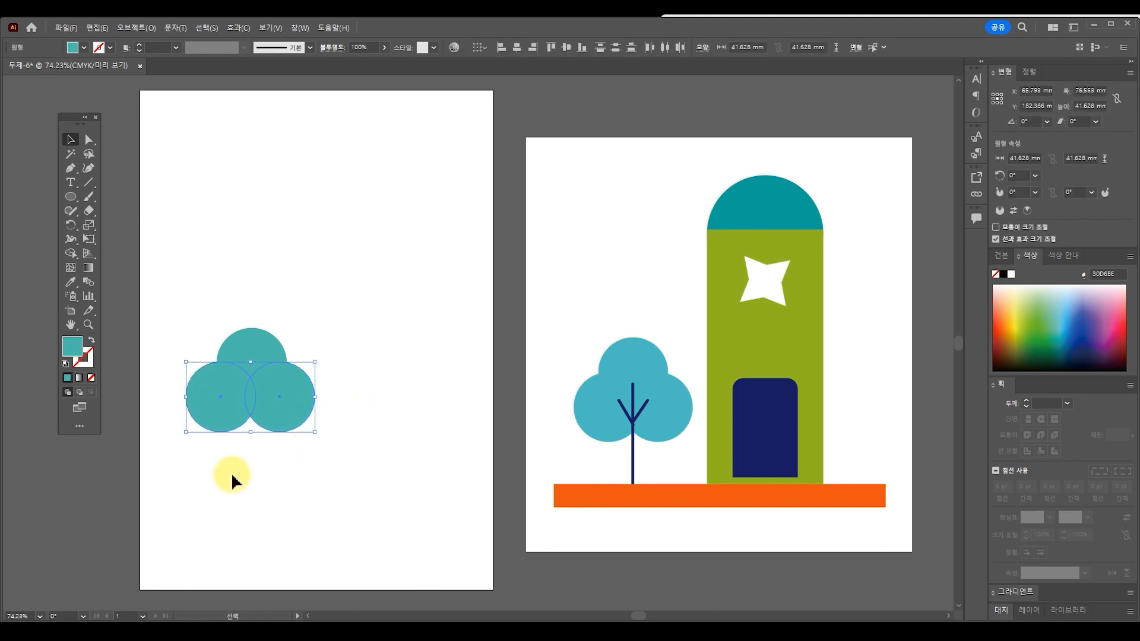
left_click(232, 482)
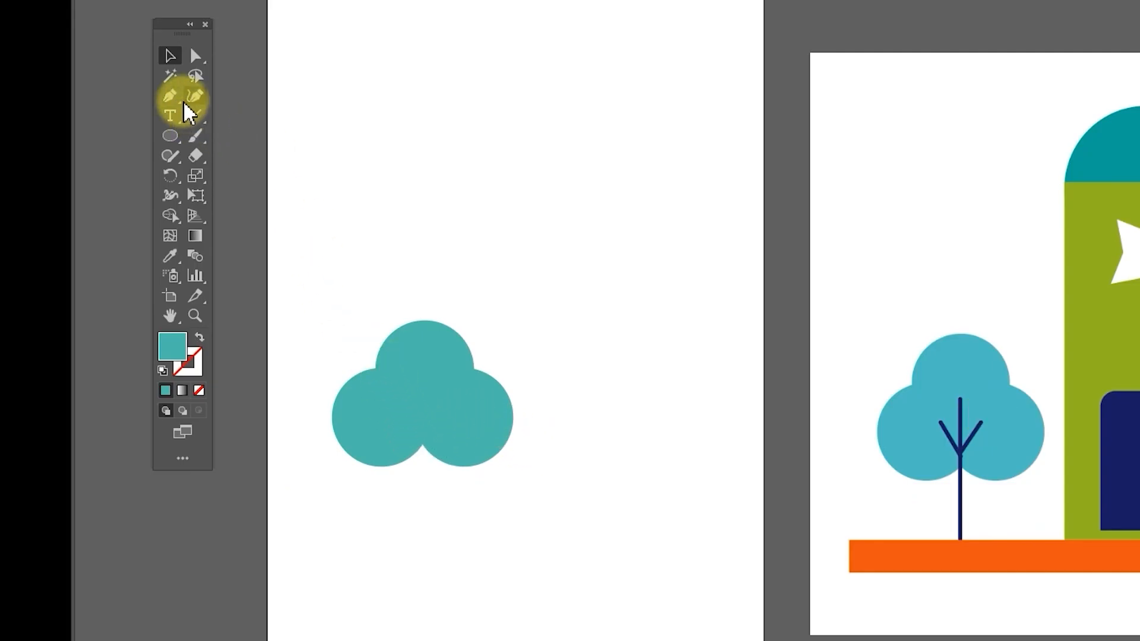
left_click(194, 119)
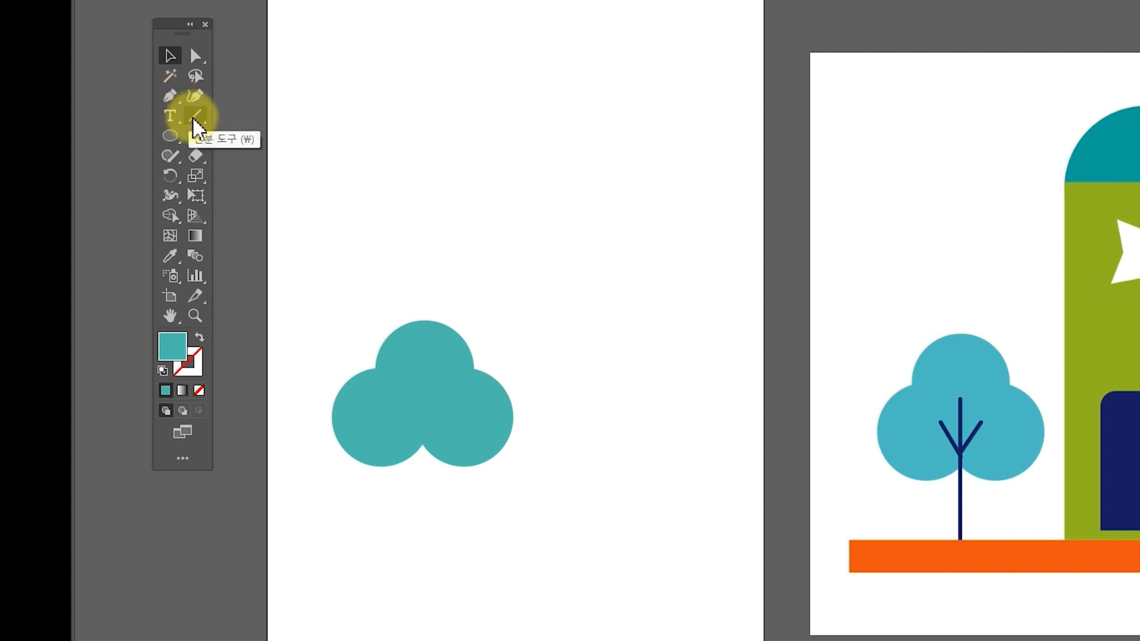
left_click_drag(384, 267, 432, 485)
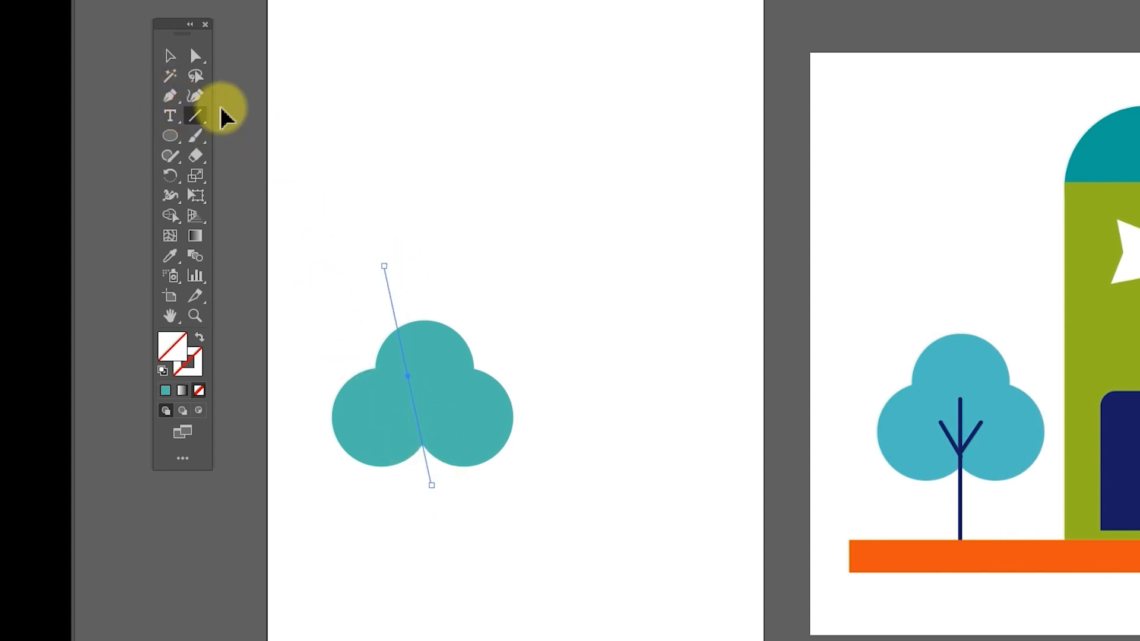
key("ctrl+z")
Step: Draw a straight vertical trunk line with the Pen tool from the middle of the tree crown down below it
left_click(169, 93)
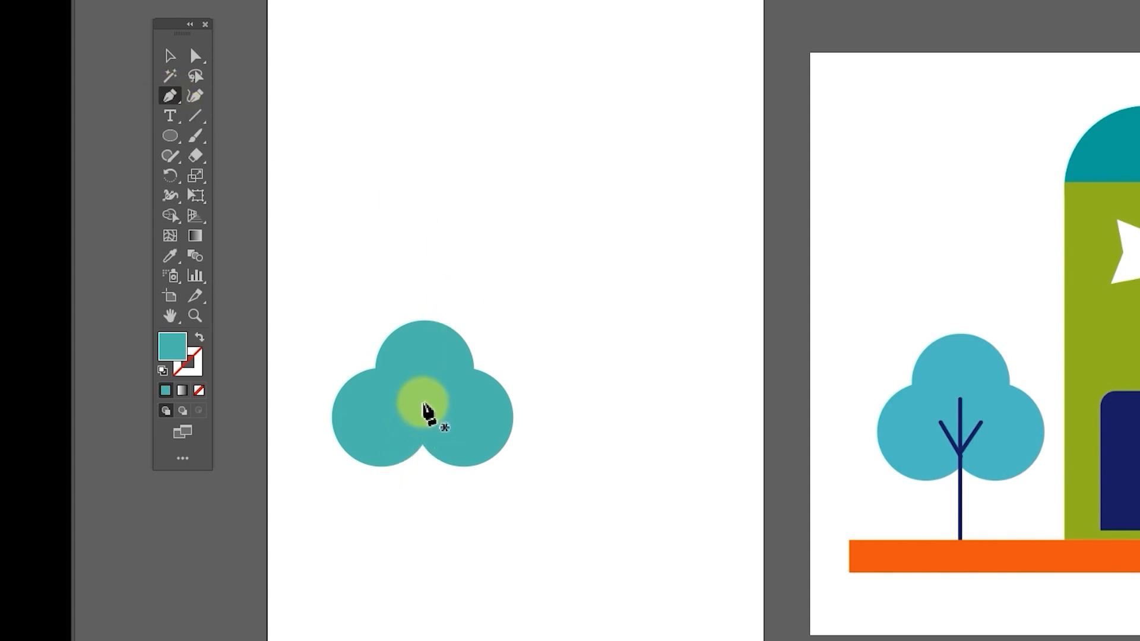
left_click(422, 403)
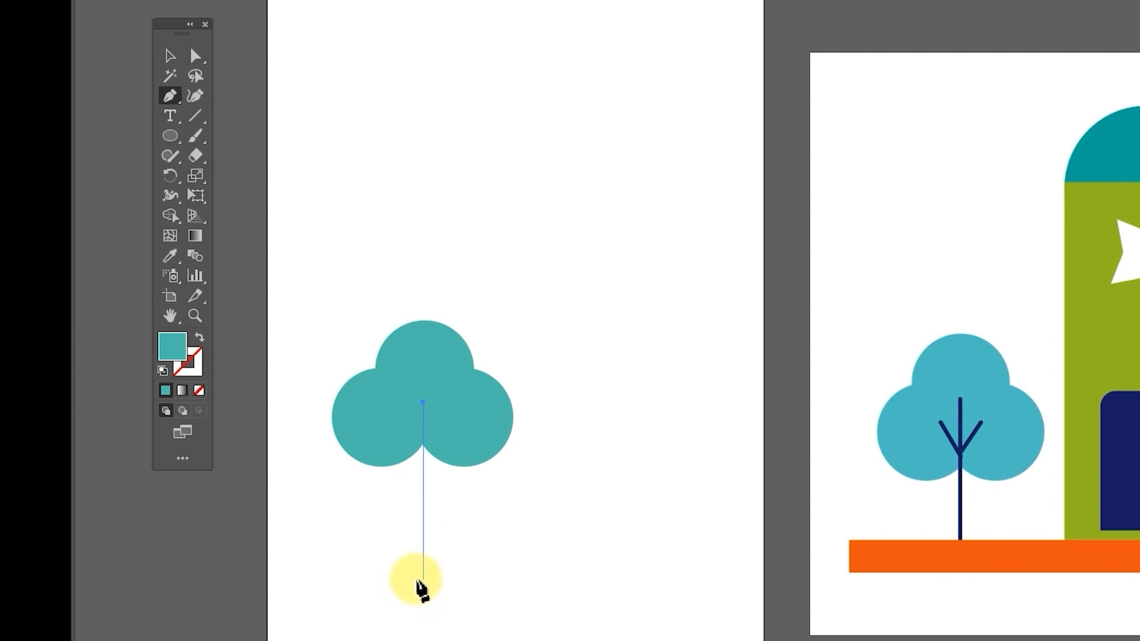
left_click(423, 579)
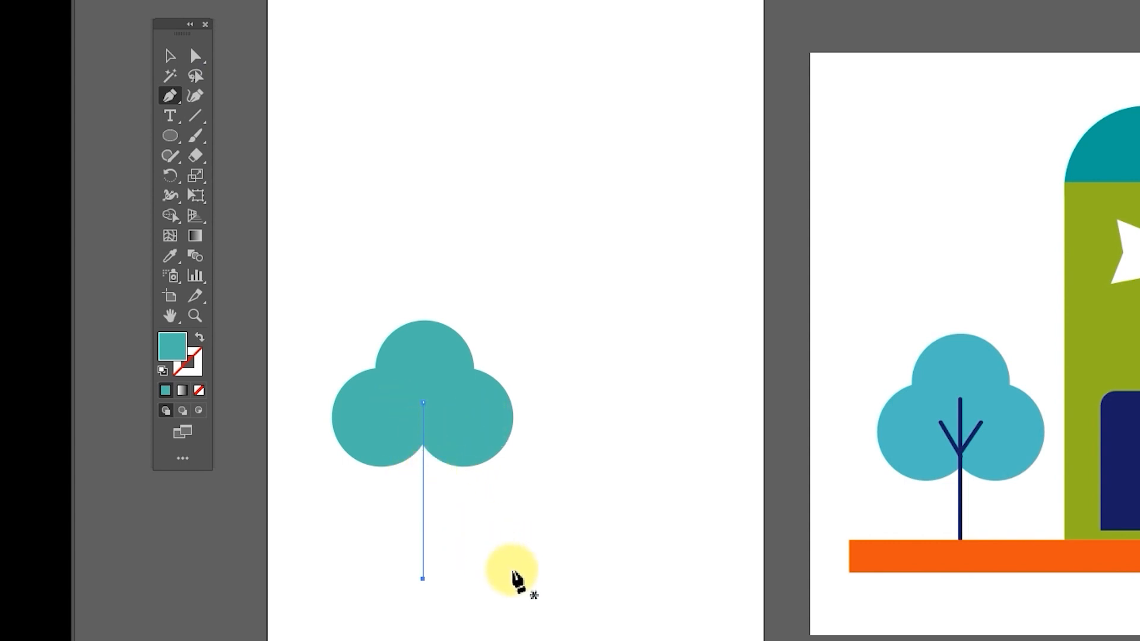
left_click(169, 56)
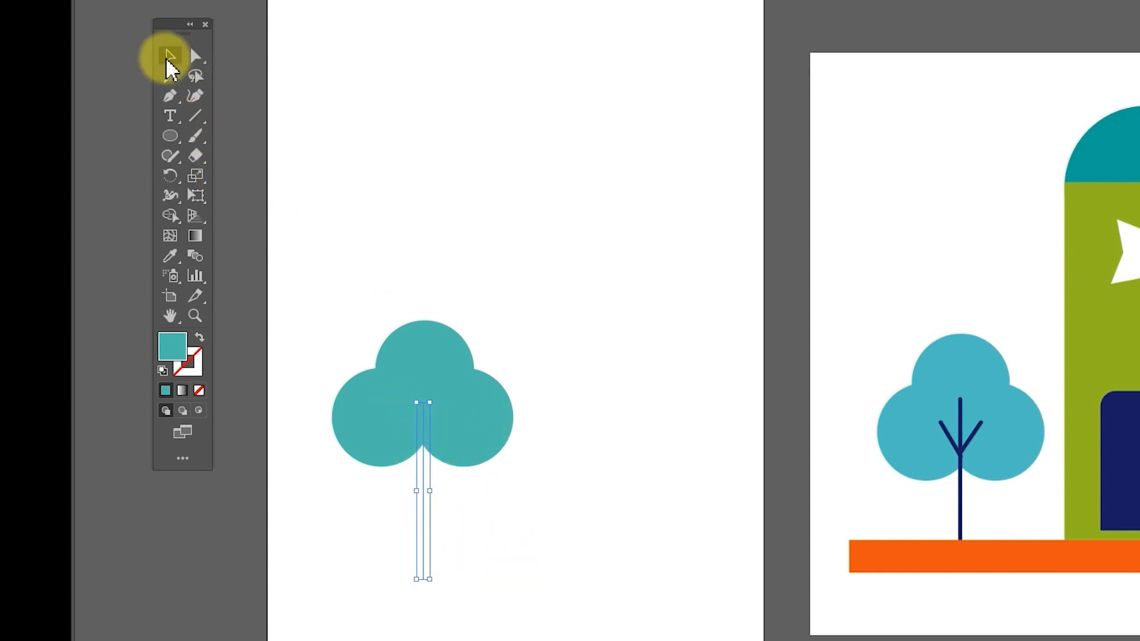
left_click(570, 504)
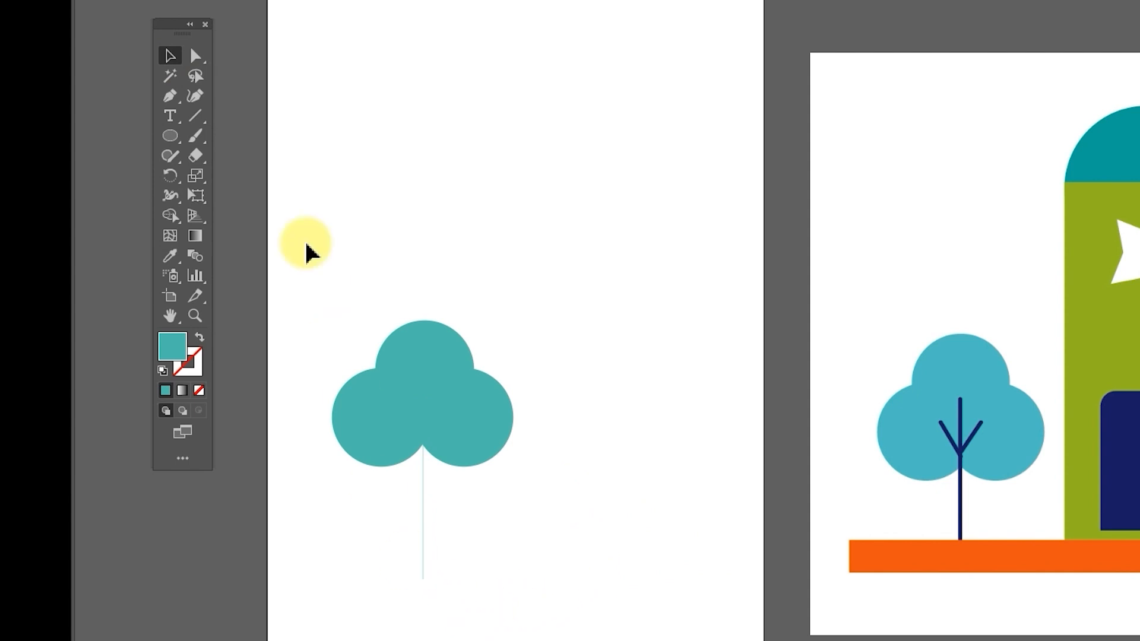
Step: Draw a short diagonal branch line with the Pen tool from the lower-left crown circle down to the trunk
left_click(169, 98)
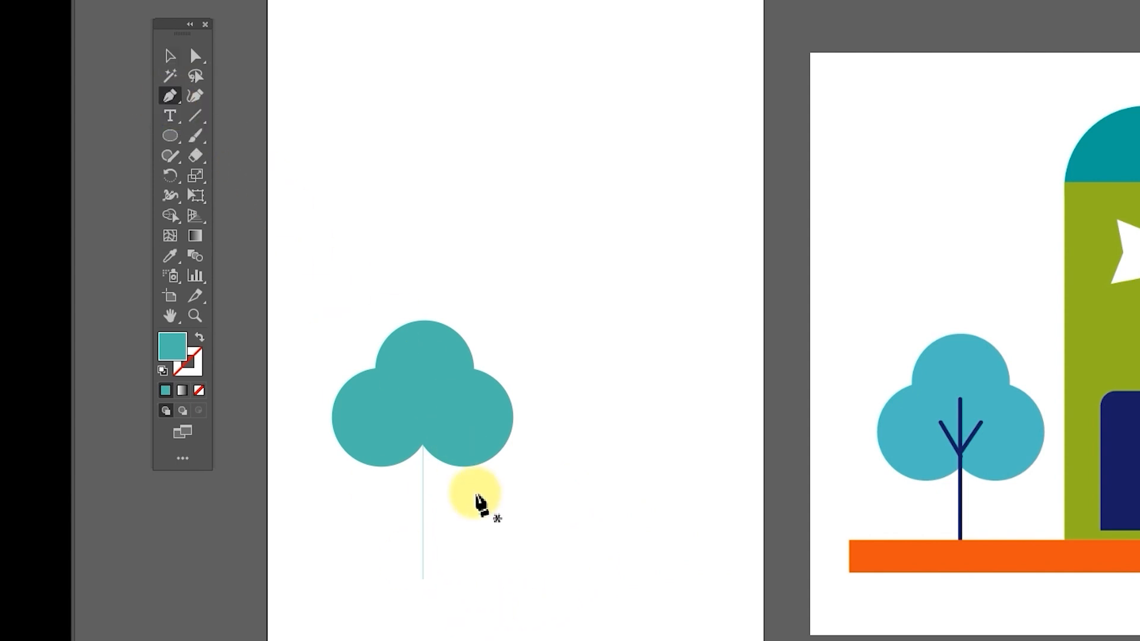
mouse_move(404, 467)
left_mouse_down()
mouse_move(394, 445)
mouse_move(418, 469)
left_mouse_up()
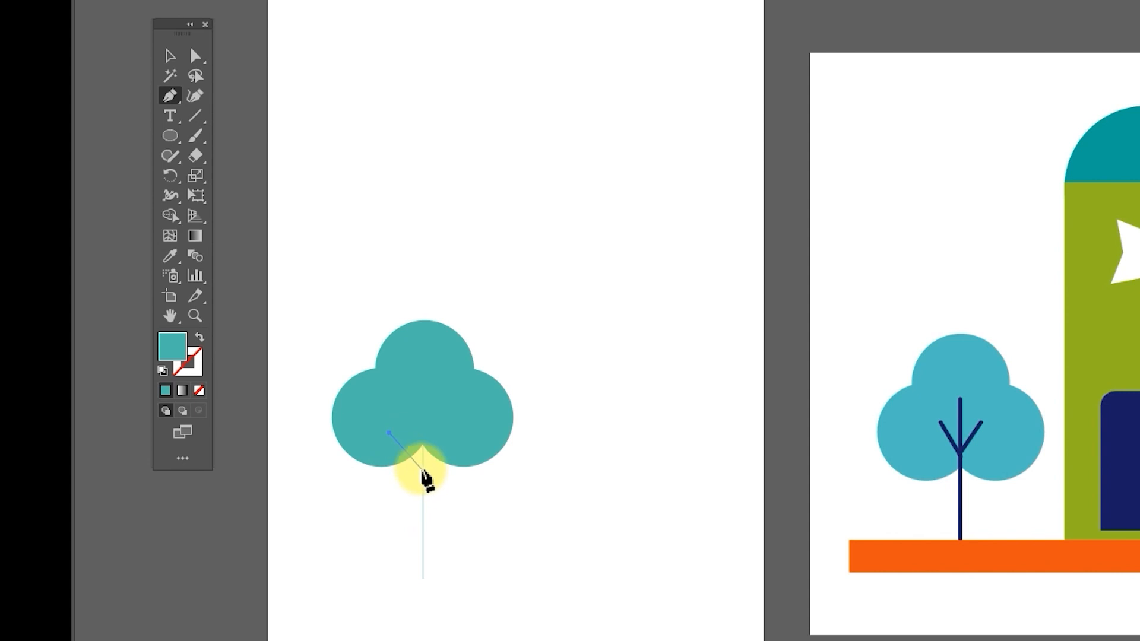
left_click_drag(423, 471, 422, 472)
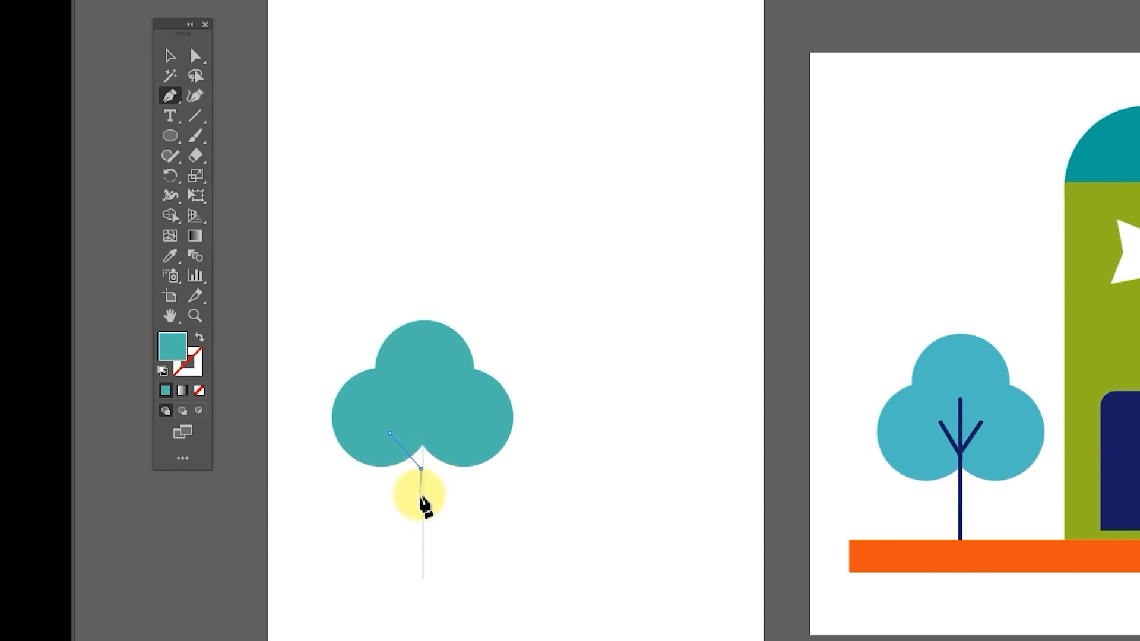
key("Escape")
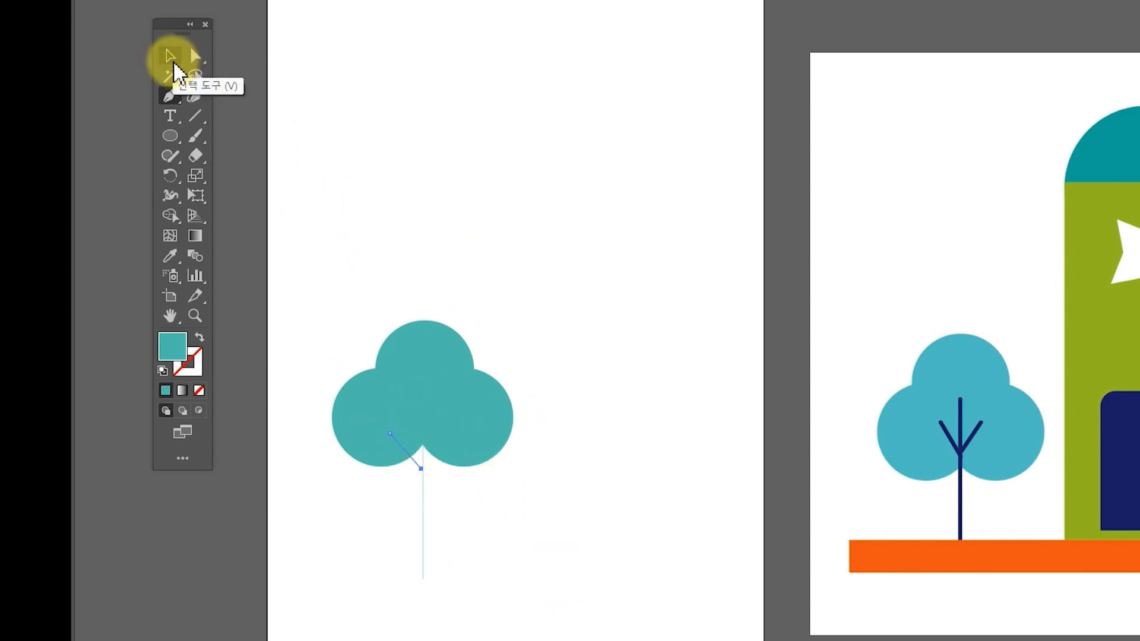
left_click(173, 62)
left_click(581, 527)
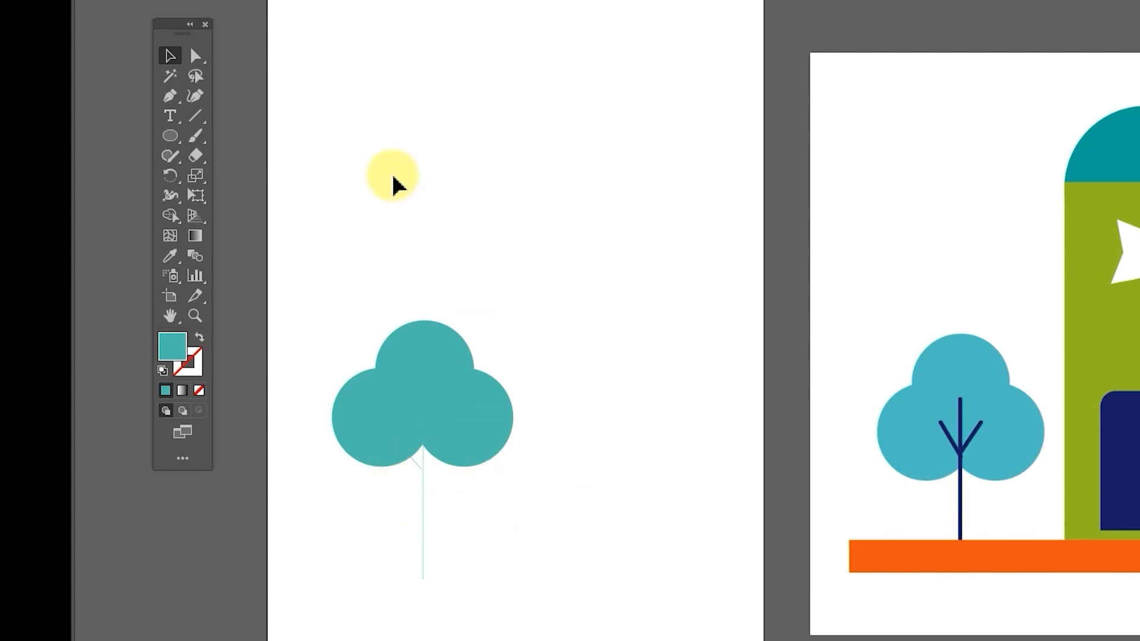
Step: Add a mirrored diagonal branch from the left branch's lower end up into the lower-right crown circle, forming a V
left_click(170, 96)
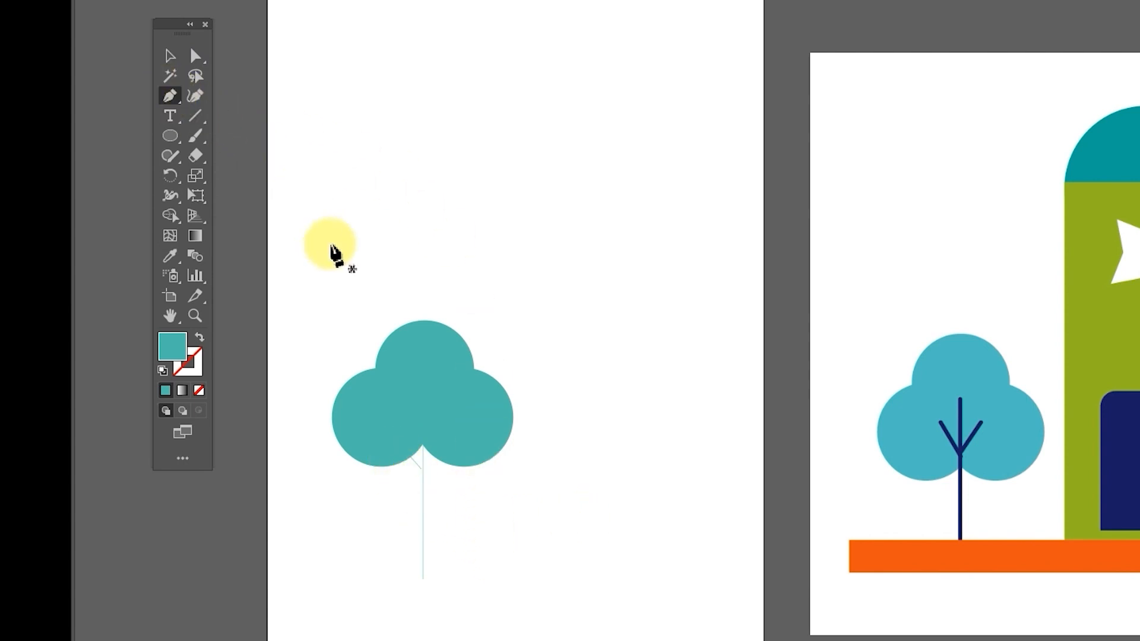
mouse_move(424, 474)
left_mouse_down()
mouse_move(452, 446)
mouse_move(424, 472)
left_mouse_up()
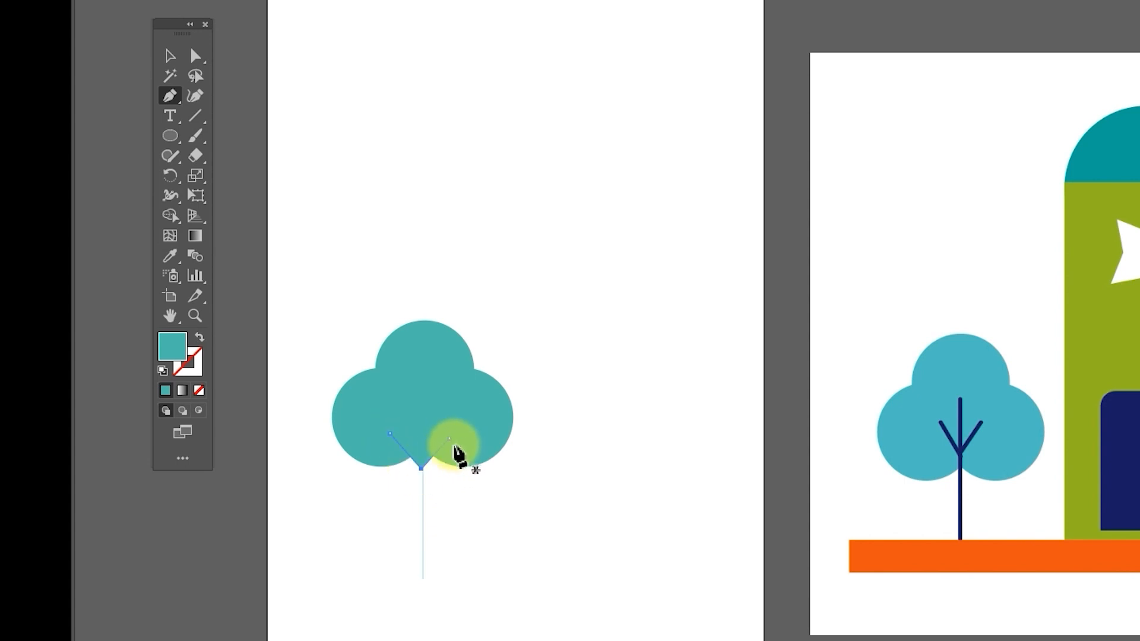
key("v")
Step: Remove the fill from the trunk and branches and set their stroke colour to navy #0D1360
left_click(421, 468)
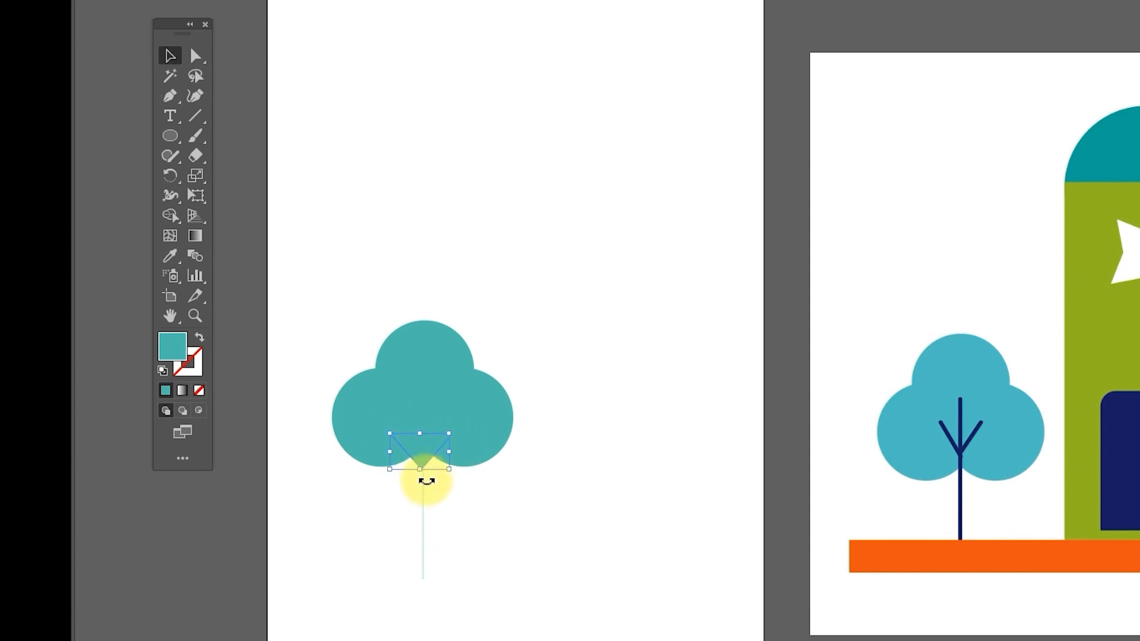
left_click(424, 495, "shift")
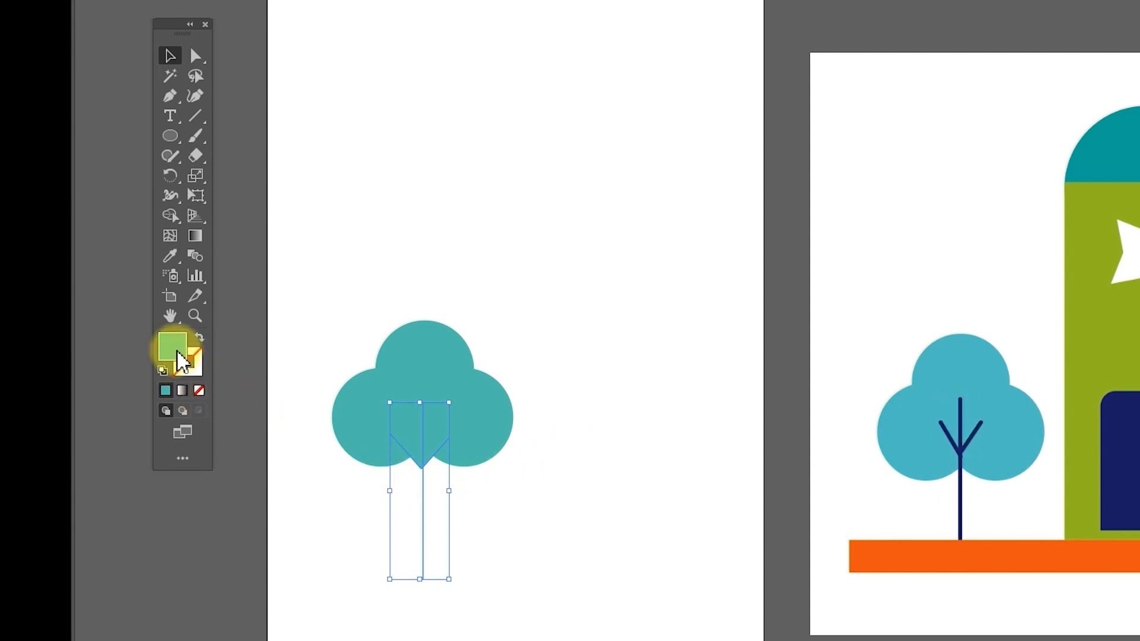
left_click(200, 391)
double_click(188, 362)
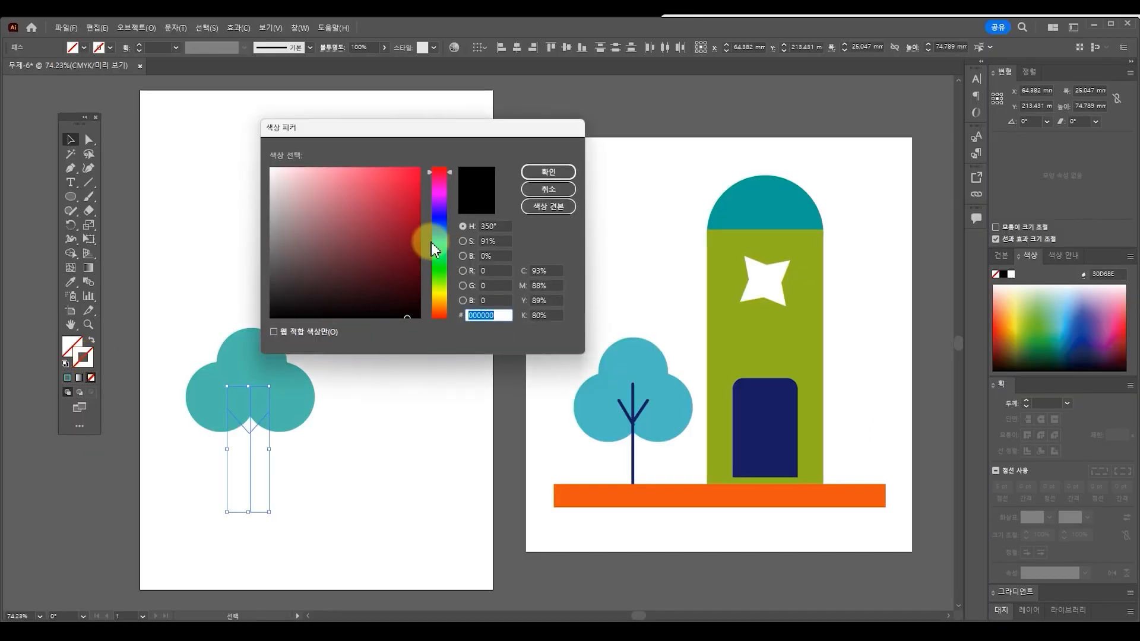
left_click(440, 221)
left_click_drag(410, 231, 399, 260)
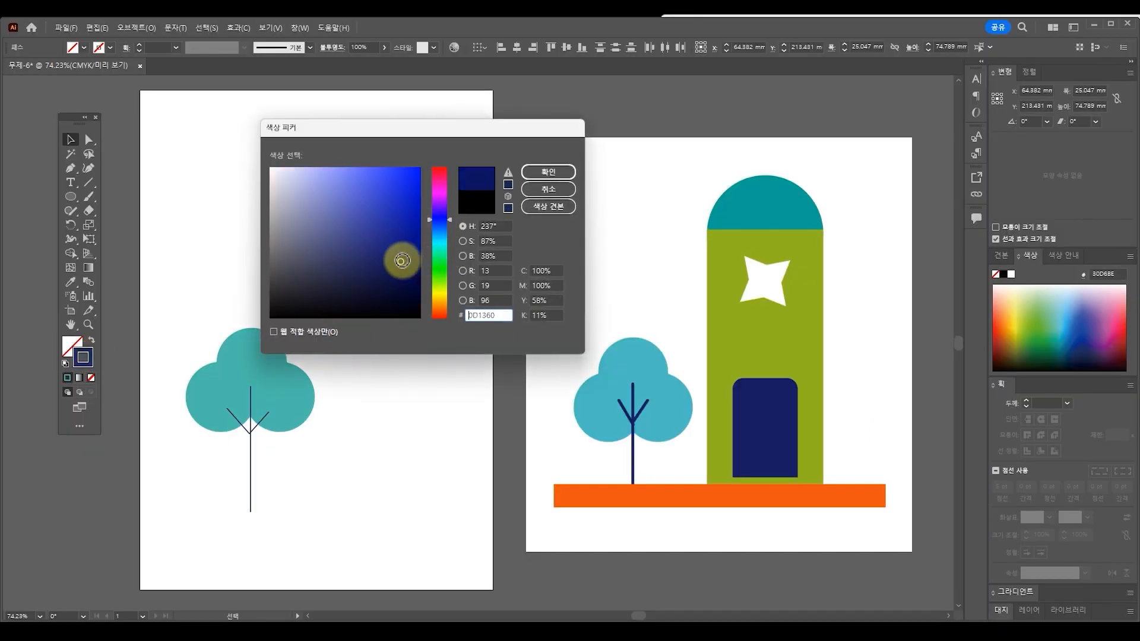
left_click(528, 172)
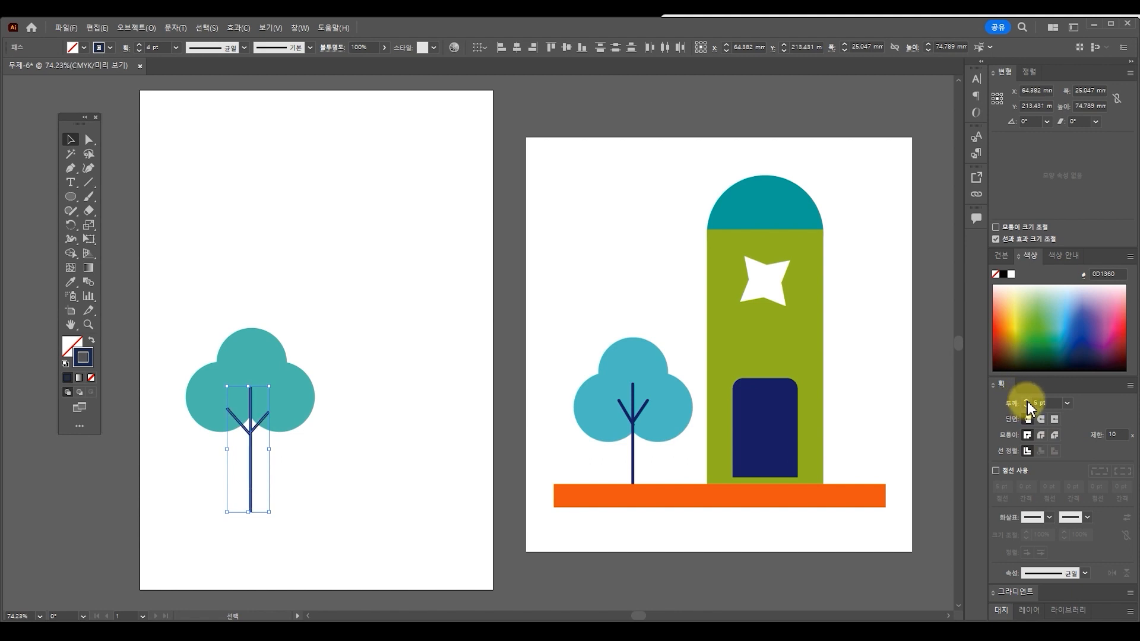
Step: Set the trunk and branches to a 6 pt stroke weight with round caps
left_click(443, 393)
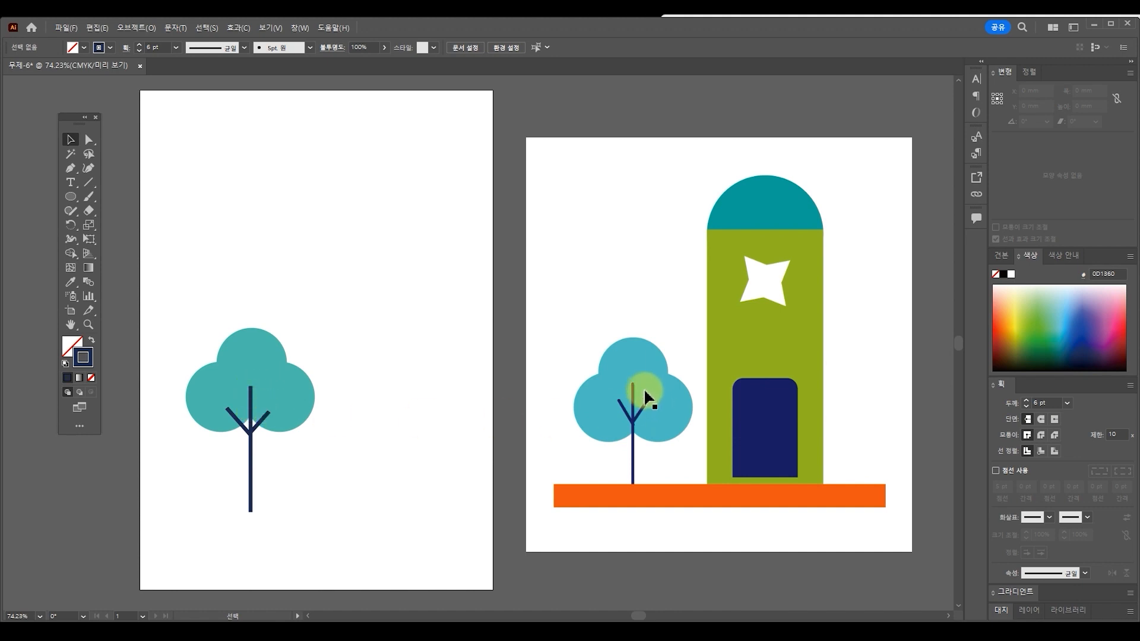
left_click(247, 443)
left_click(1042, 421)
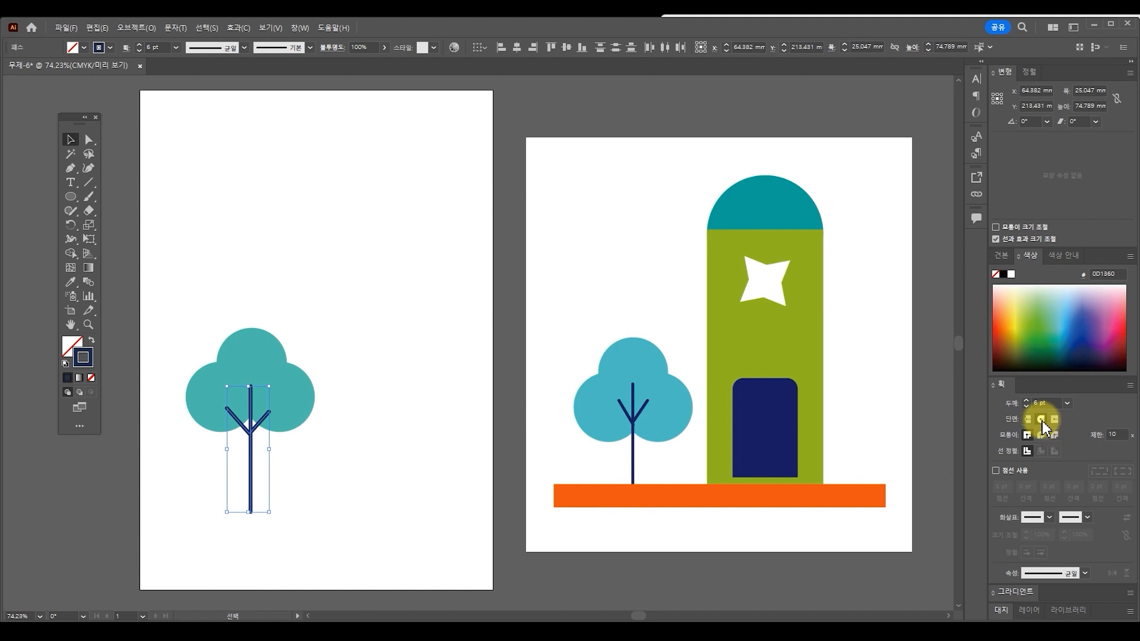
left_click(239, 425)
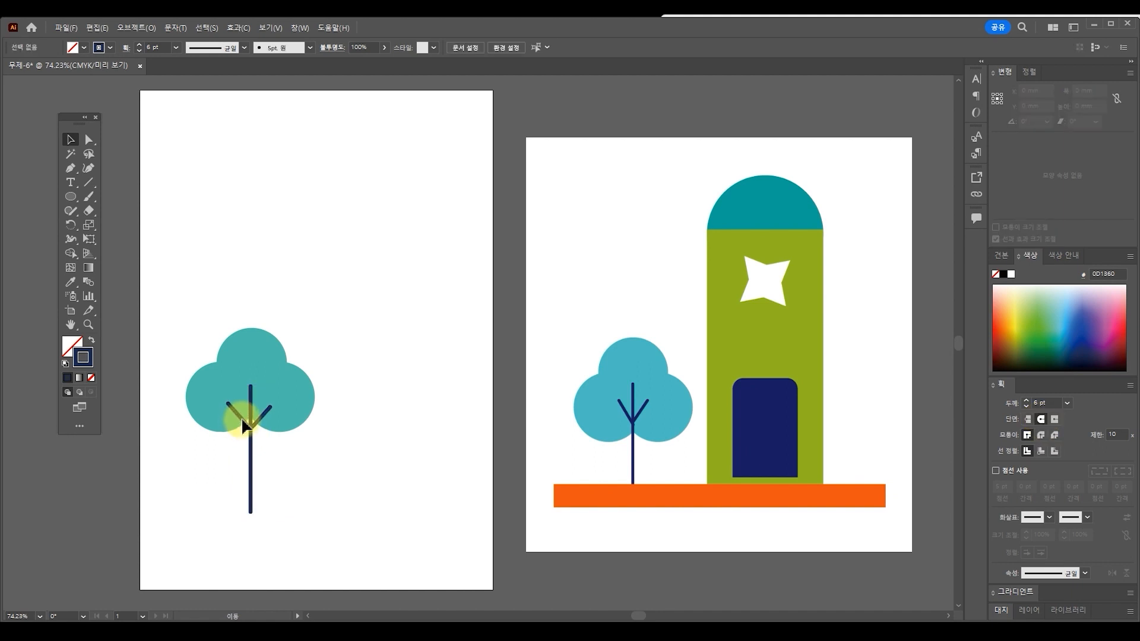
Step: Move the branches up the trunk, extend the trunk higher into the crown, and resize the branches to about 25 by 19 mm
left_click(264, 413)
left_click_drag(262, 407, 262, 404)
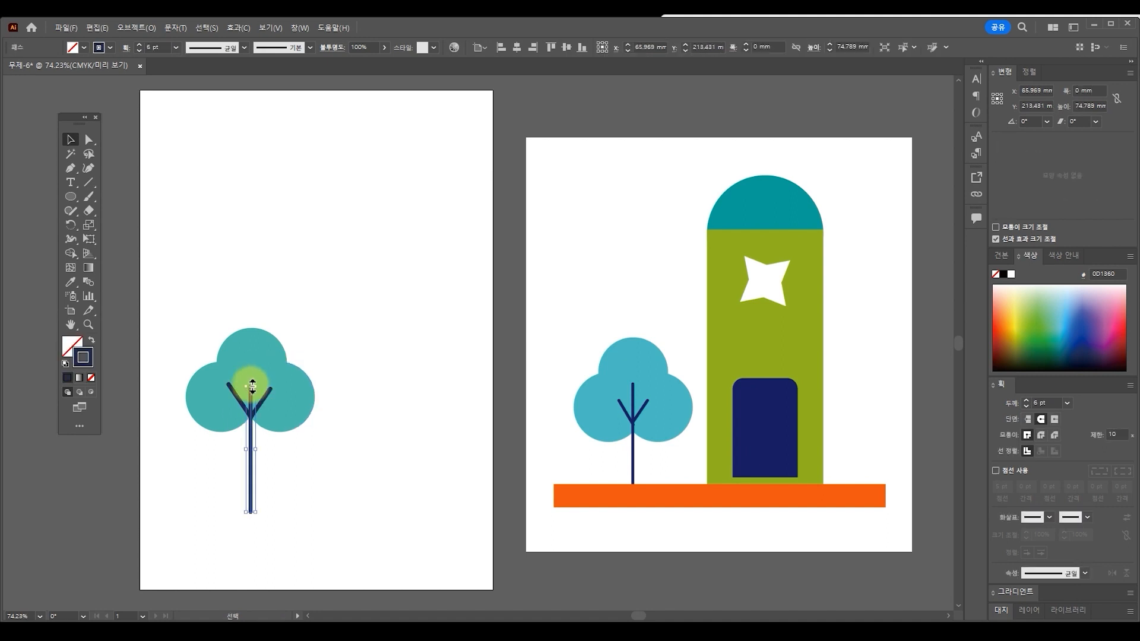
mouse_move(253, 386)
left_mouse_down()
mouse_move(255, 371)
mouse_move(243, 399)
left_mouse_up()
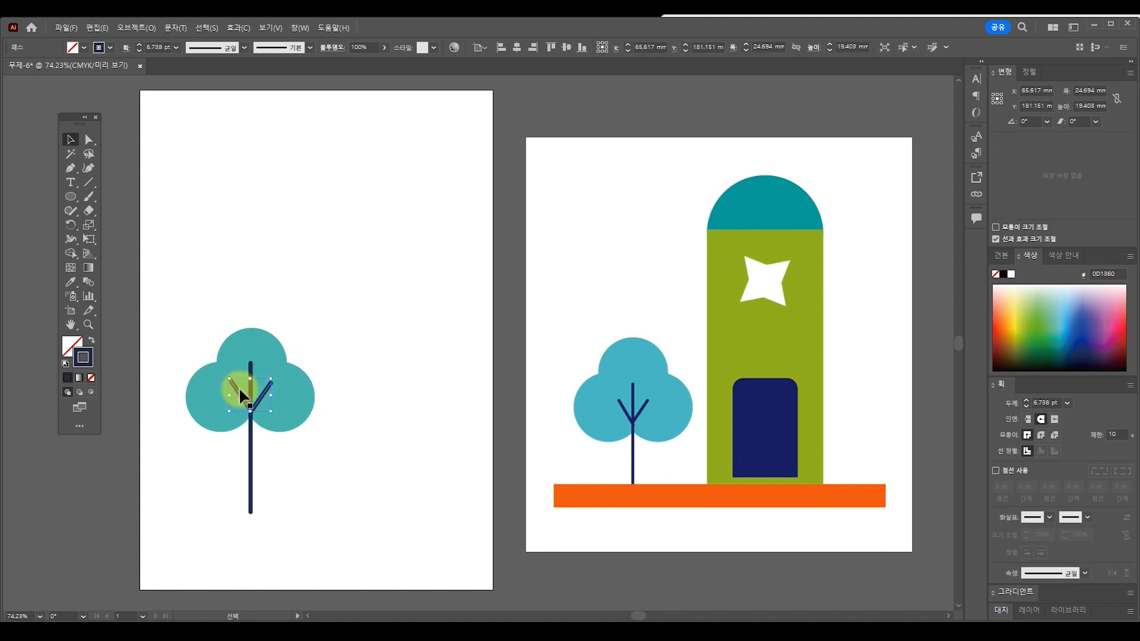
left_click(355, 373)
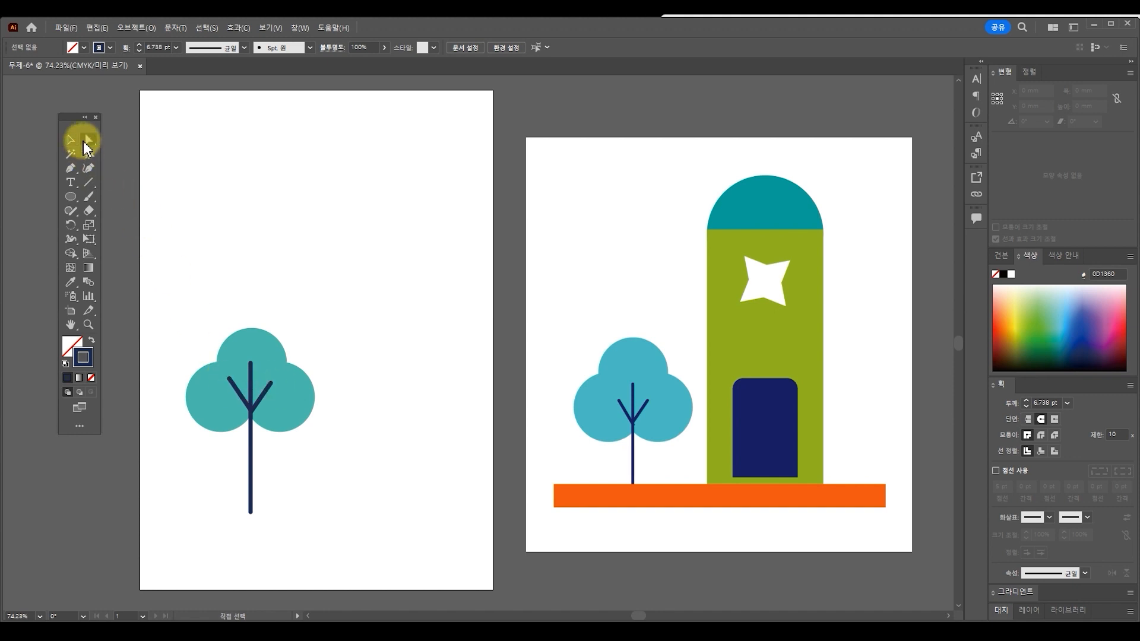
Step: Align the tips of the two branches at the same height and lower them, making the branches about 13 mm tall
left_click(229, 380)
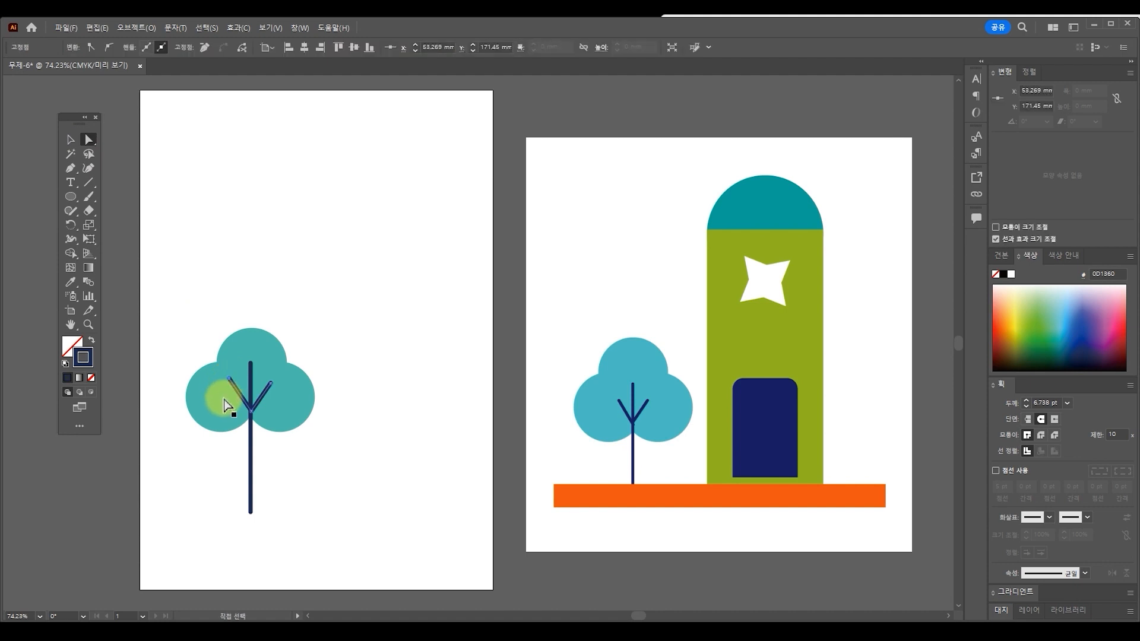
left_click(272, 390)
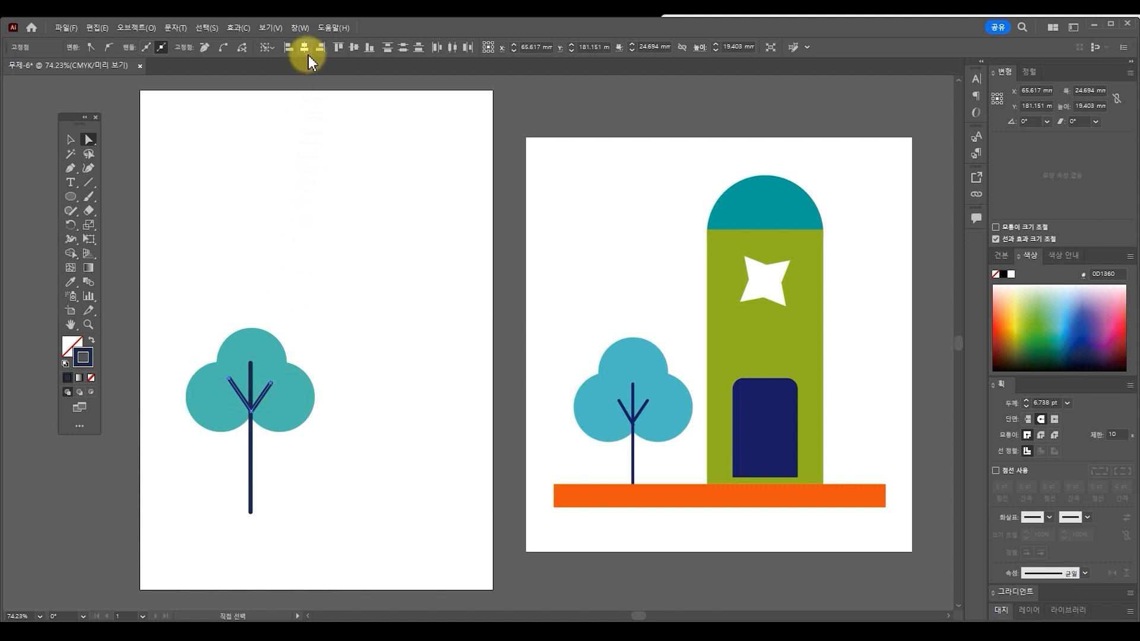
left_click(339, 49)
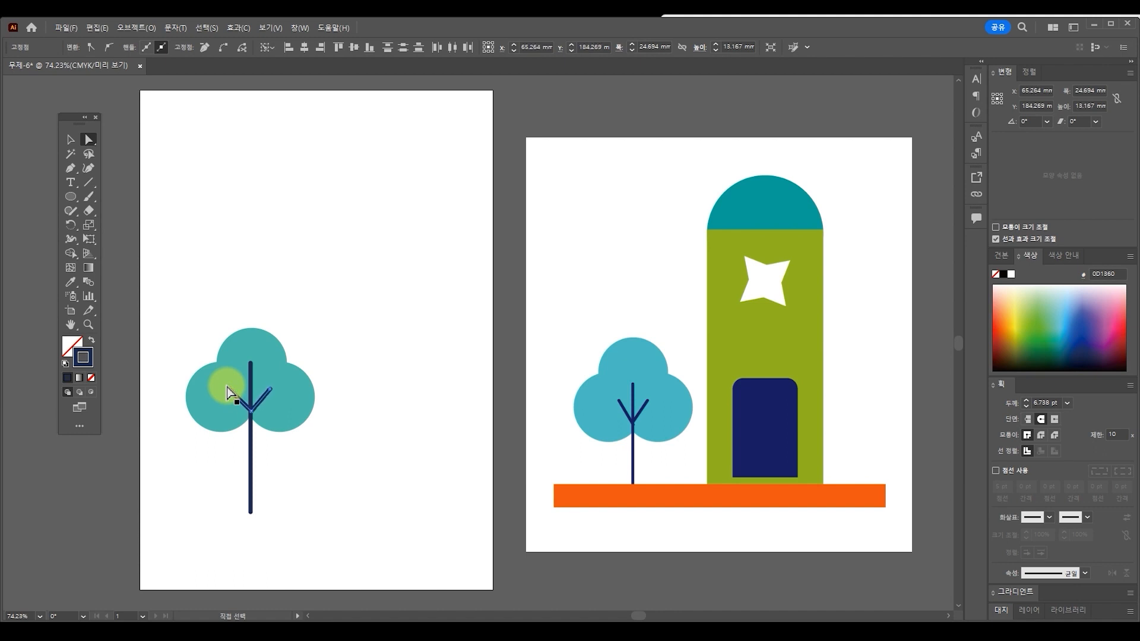
left_click(329, 491)
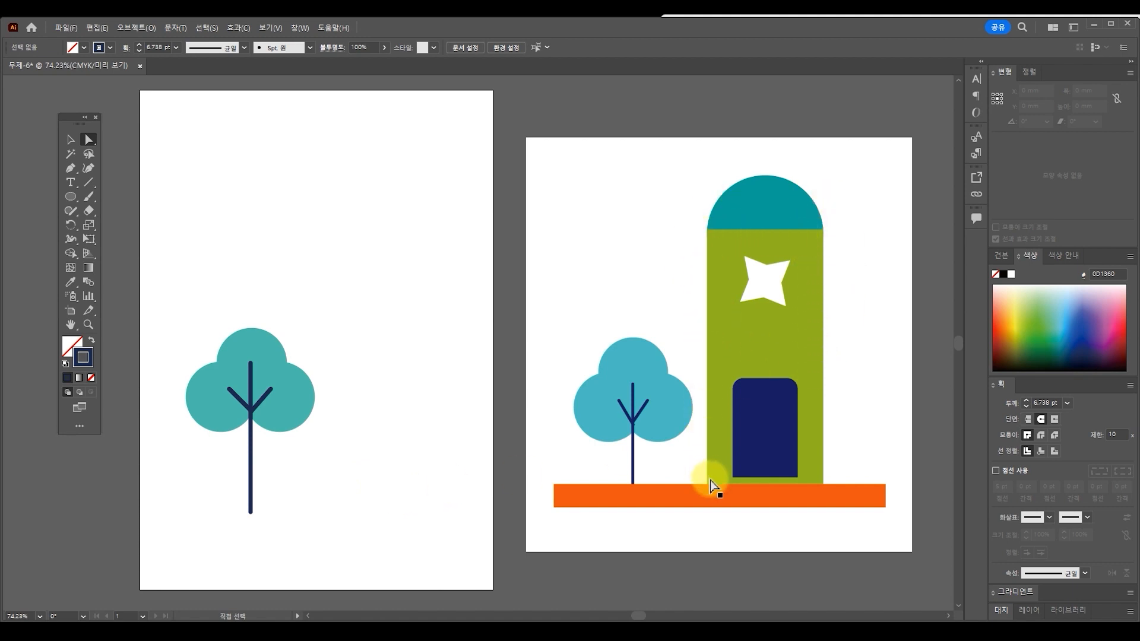
Step: Draw the tower body as a rectangle about 66 by 156 mm to the right of the tree
left_click(71, 197)
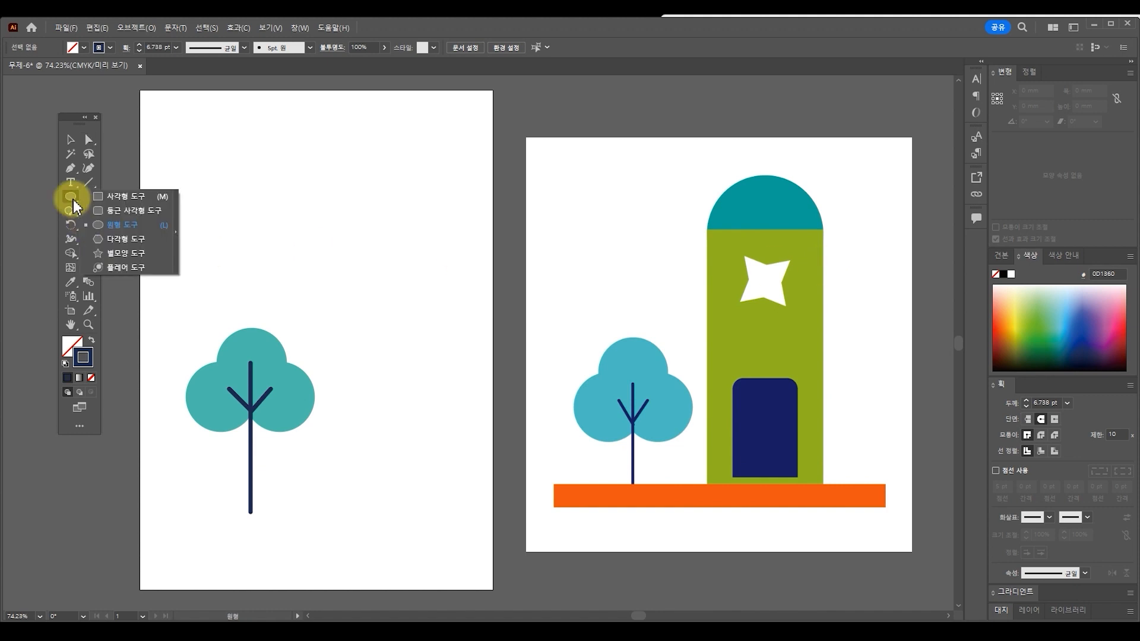
left_click(113, 197)
left_click_drag(331, 266, 443, 529)
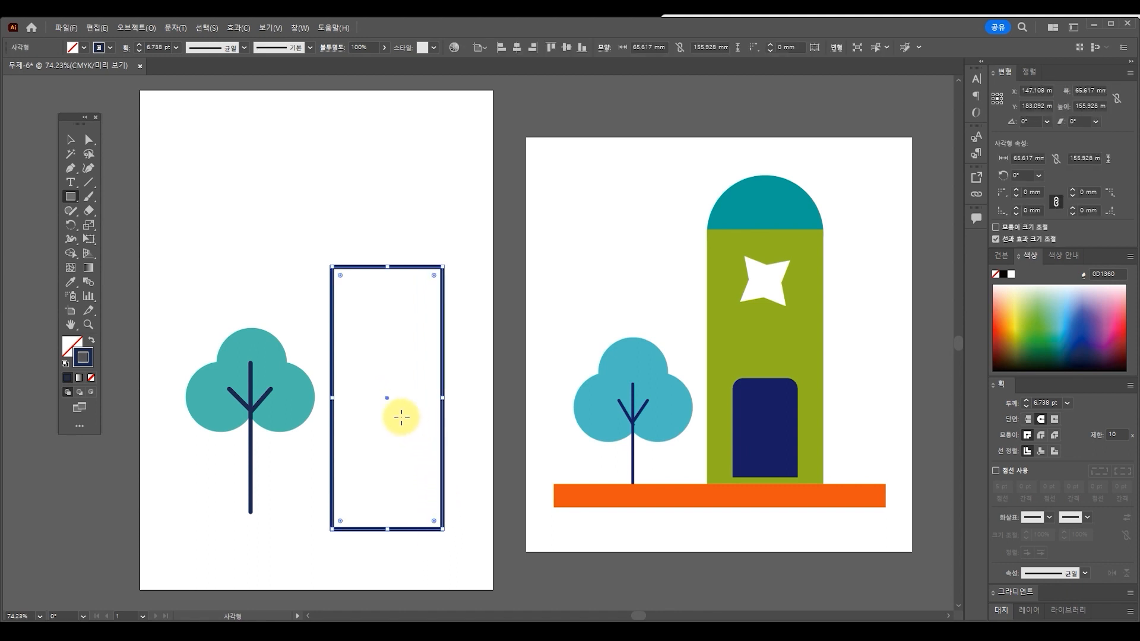
Step: Remove the tower rectangle's stroke and fill it with light green #81F27E
left_click(91, 378)
left_click(74, 347)
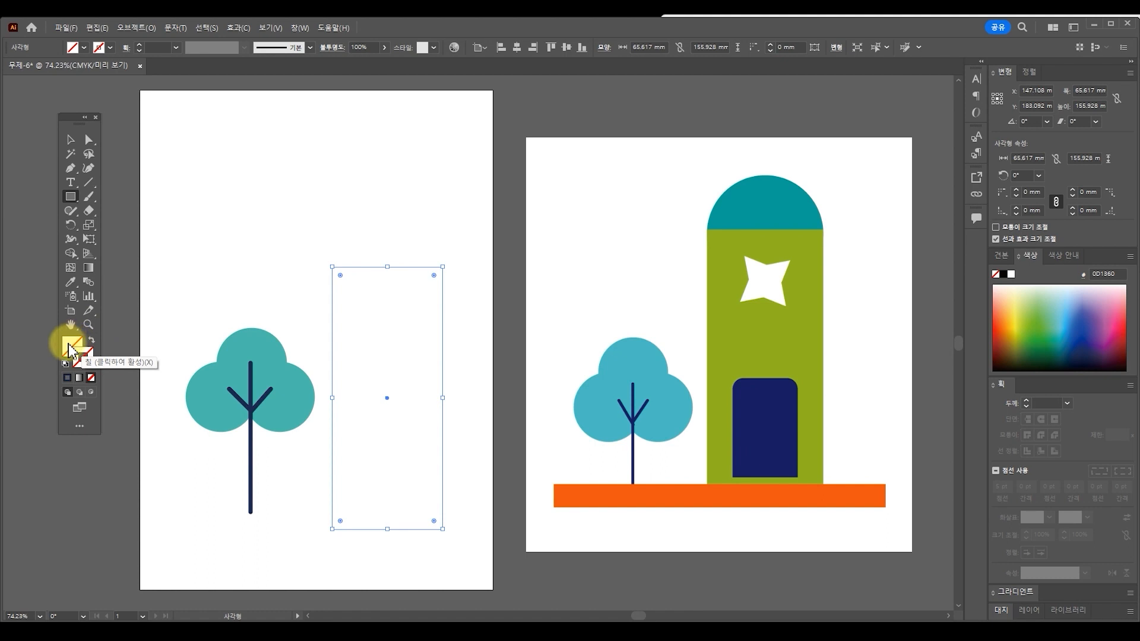
double_click(72, 348)
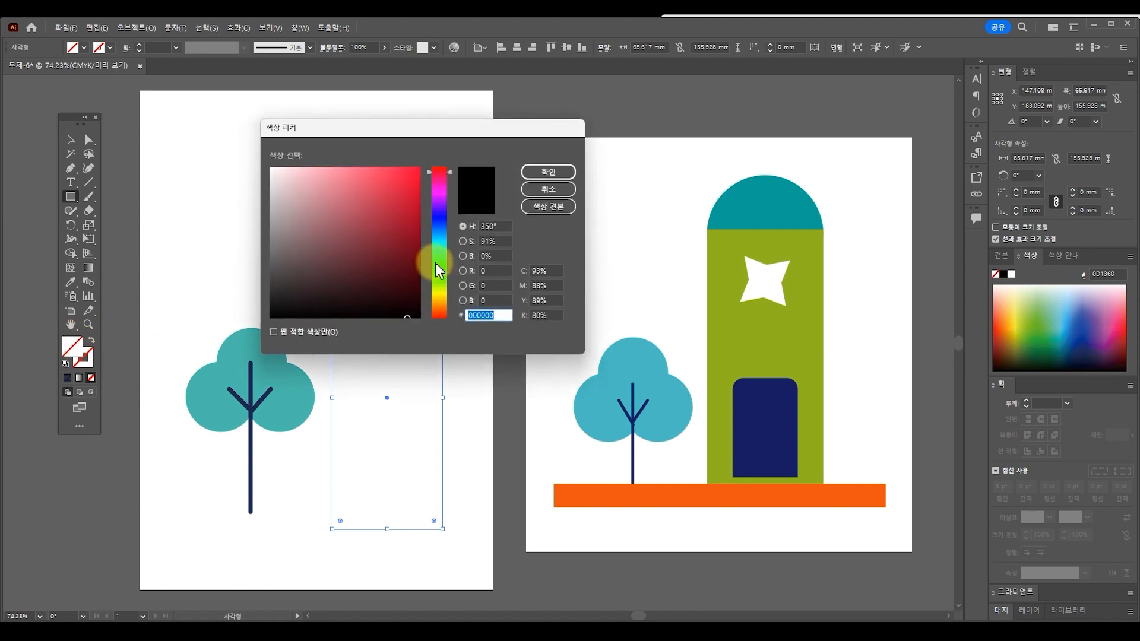
left_click(437, 269)
mouse_move(419, 205)
left_mouse_down()
mouse_move(415, 190)
mouse_move(369, 191)
mouse_move(342, 174)
left_mouse_up()
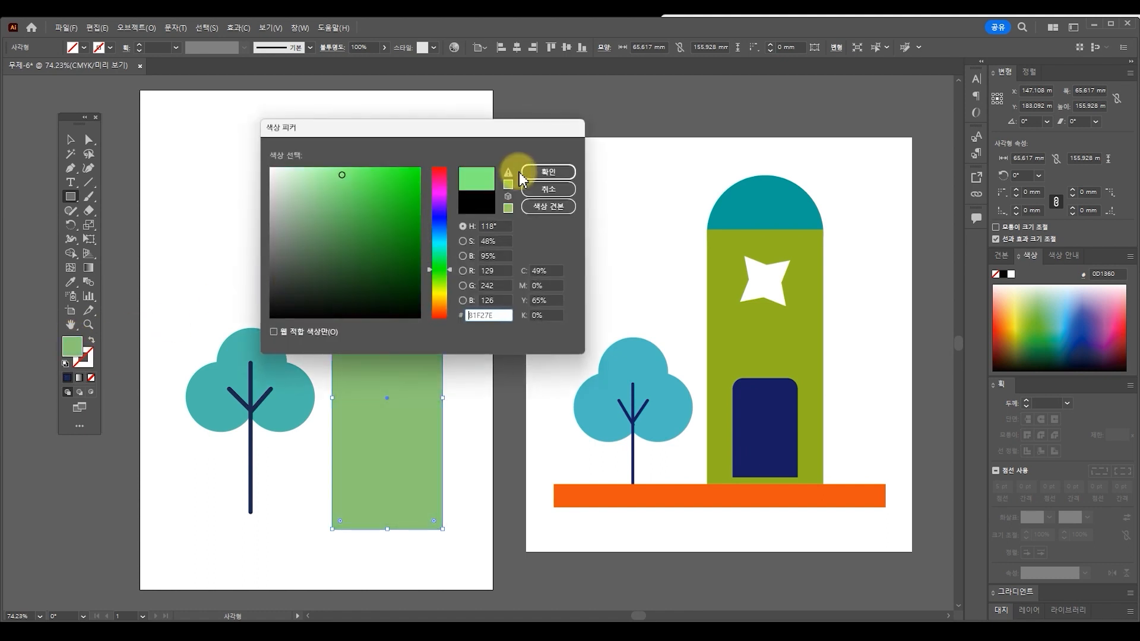
left_click(547, 172)
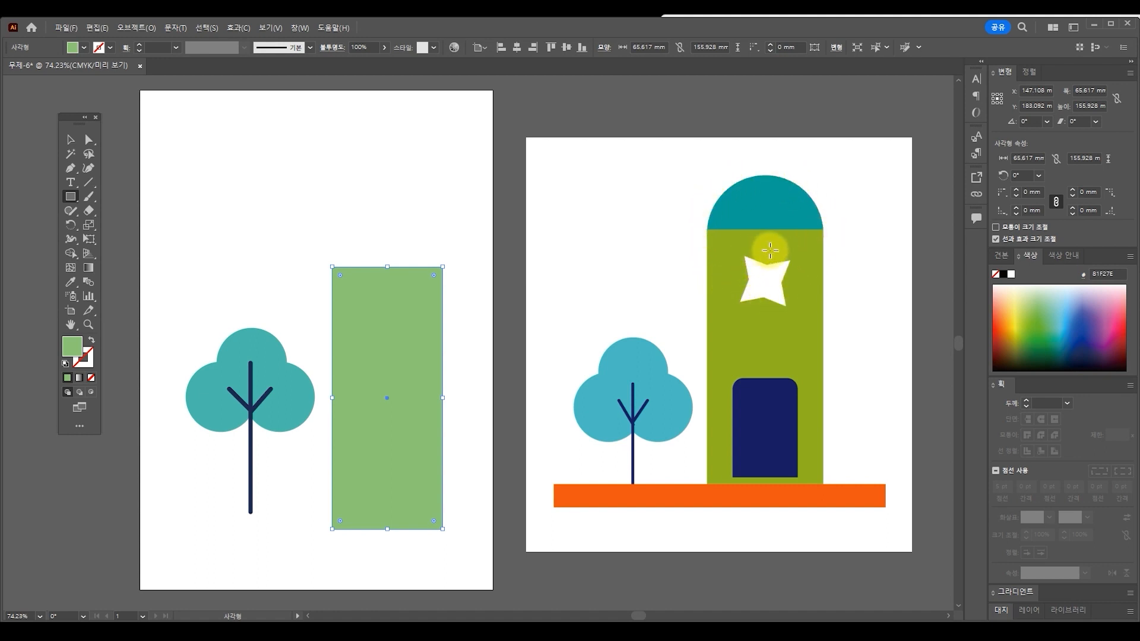
Step: Draw a circle about 71 mm across over the tower's upper end and copy the tree crown's teal onto it with the Eyedropper
left_click(70, 198)
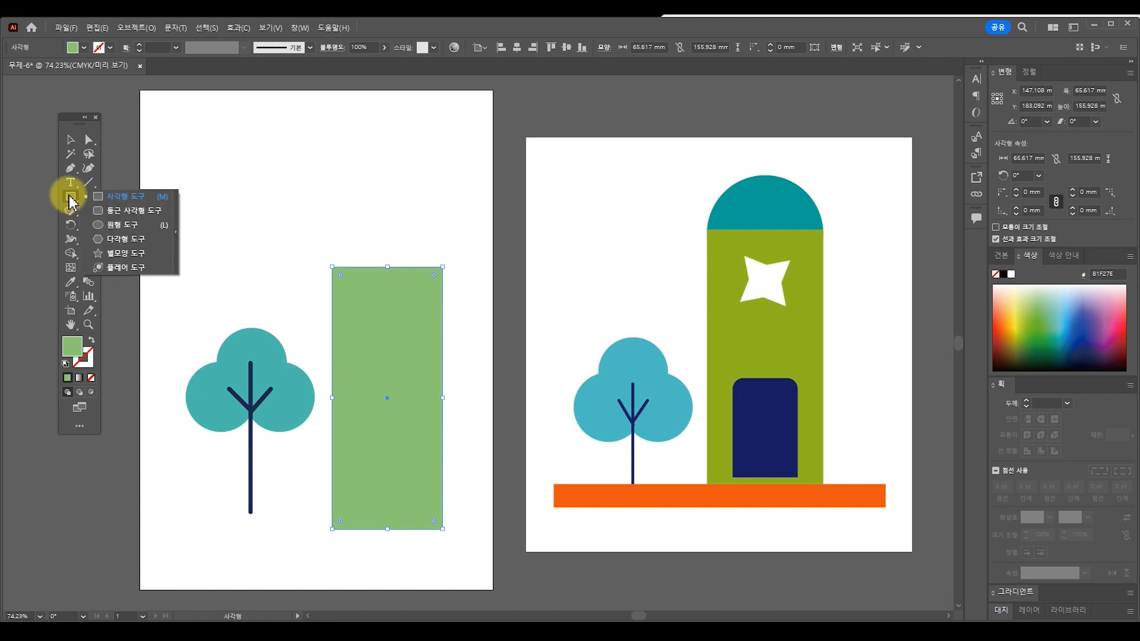
left_click(111, 227)
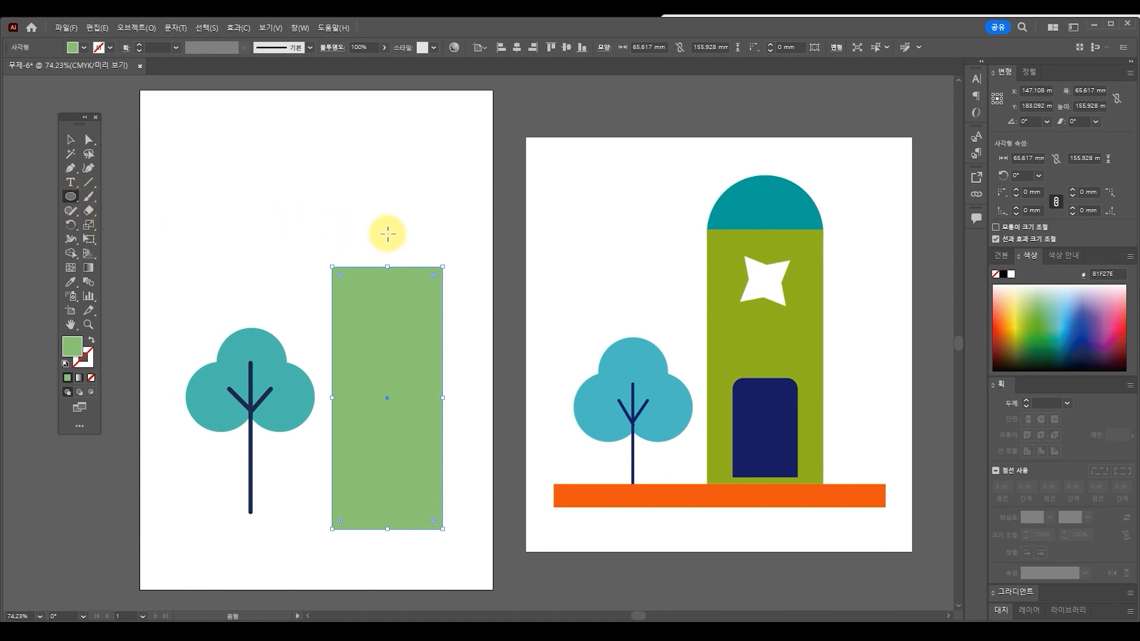
left_click_drag(383, 224, 344, 172)
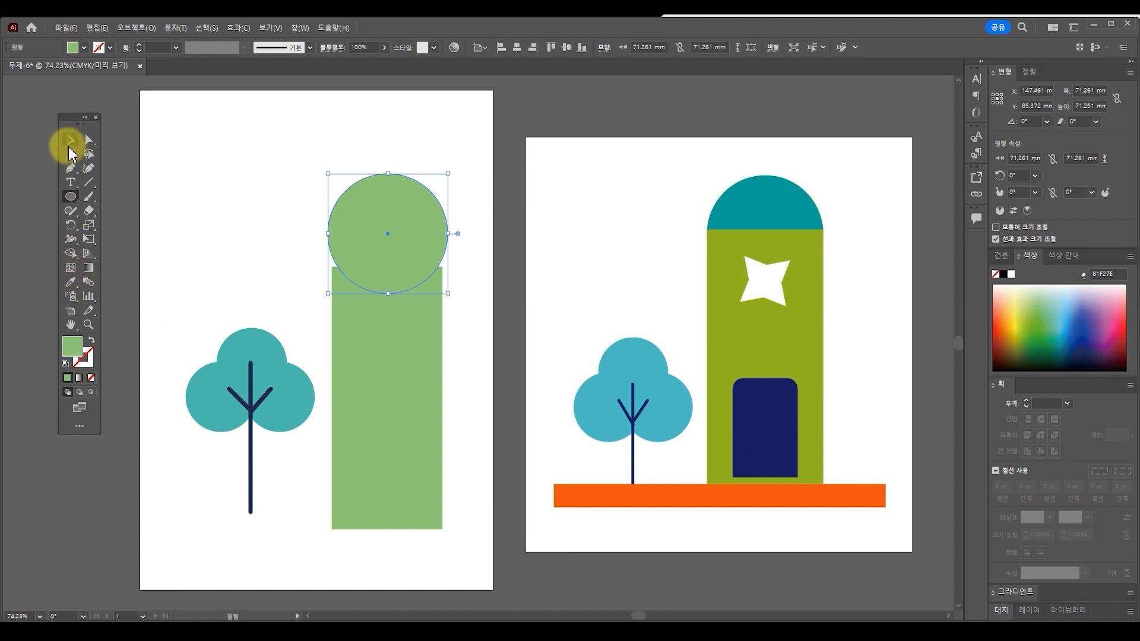
left_click_drag(65, 117, 92, 146)
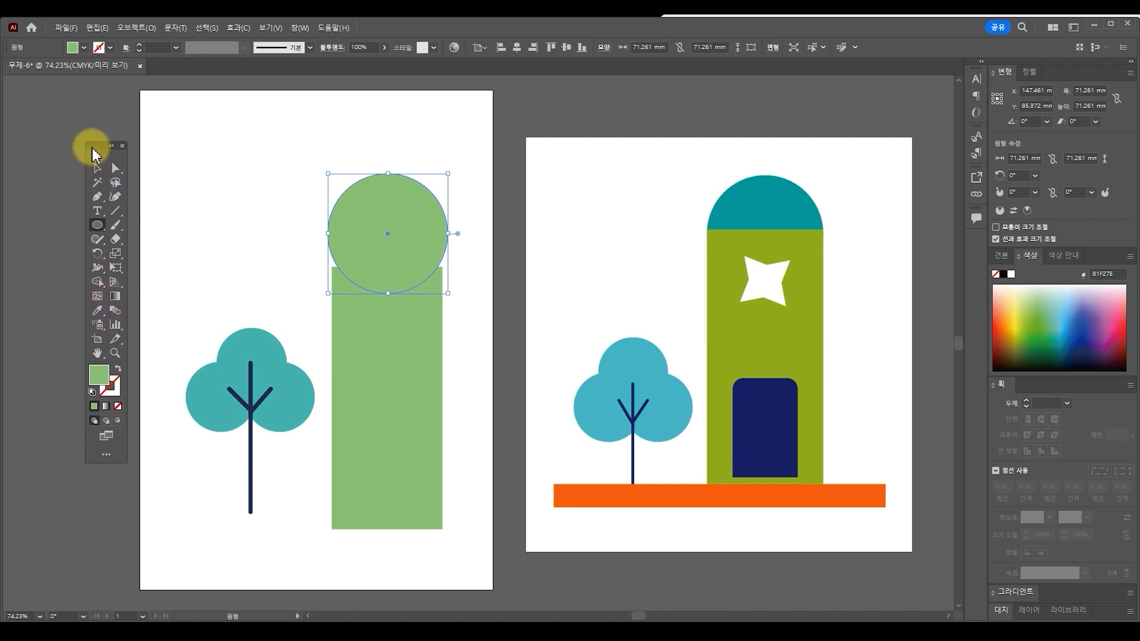
left_click(100, 316)
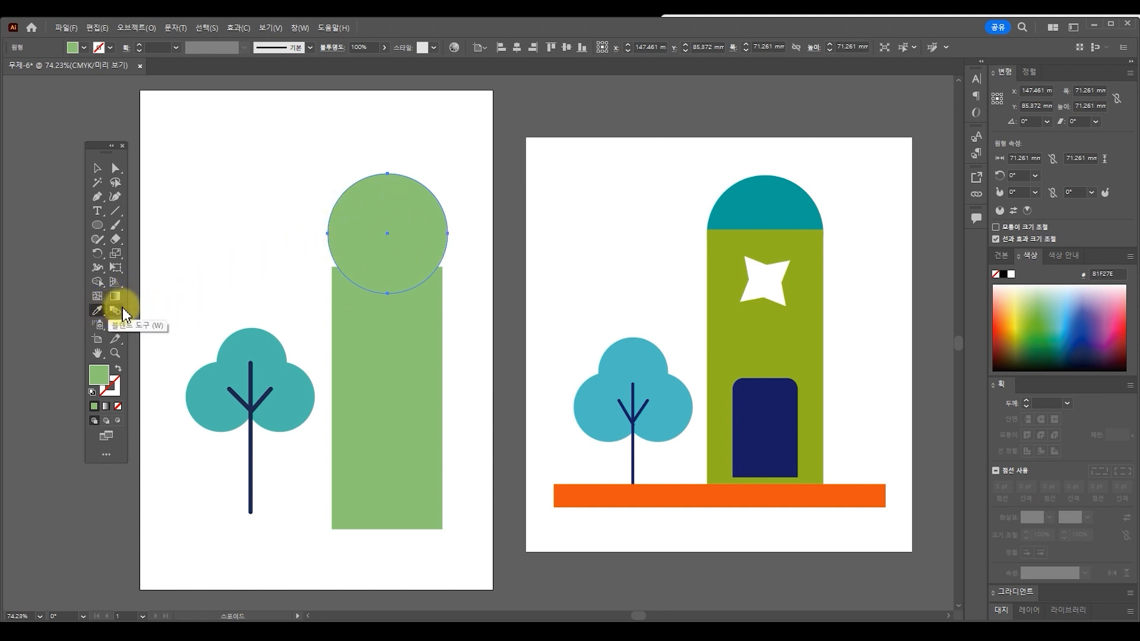
left_click(267, 337)
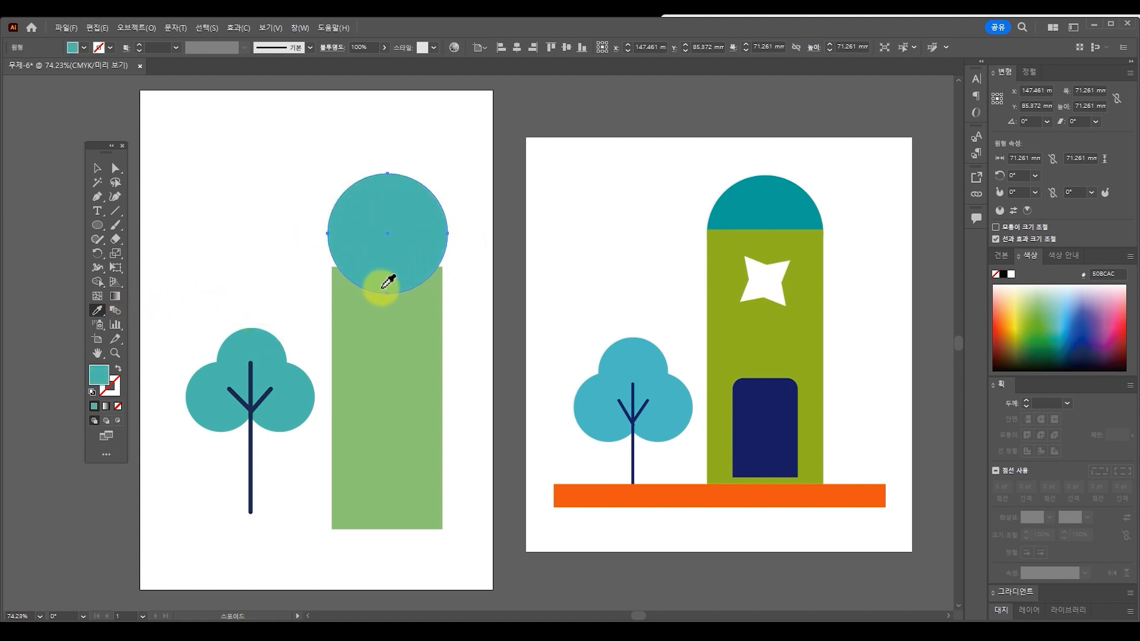
Step: Centre the teal circle over the tower's upper edge and send it to the back of the stacking order
left_click(96, 169)
left_click_drag(402, 209, 399, 229)
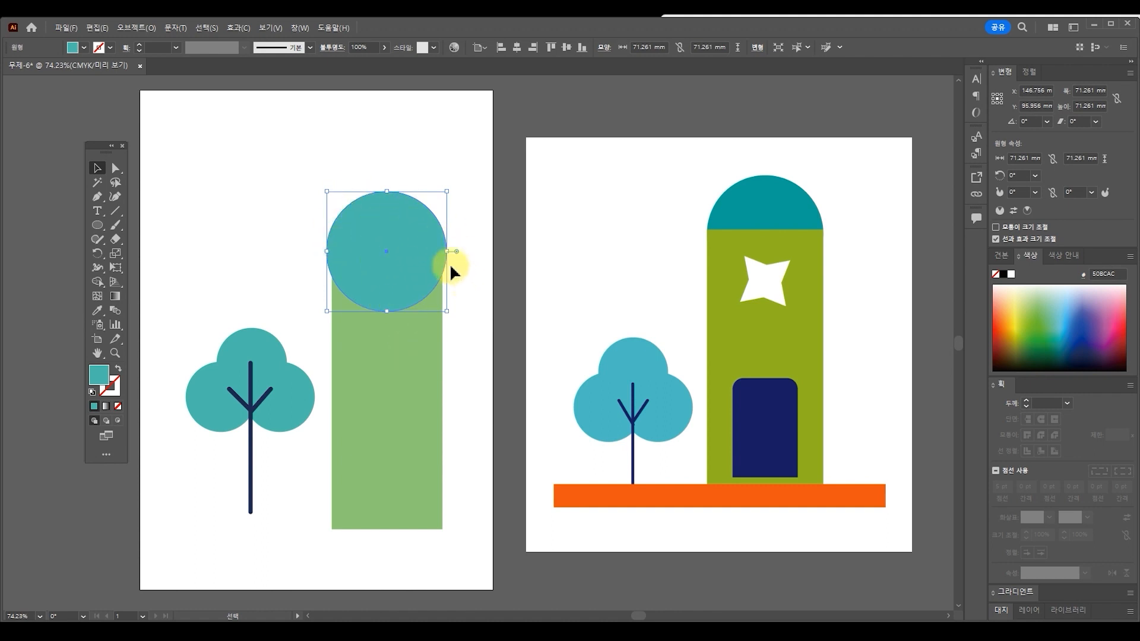
left_click_drag(410, 232, 411, 225)
right_click(411, 226)
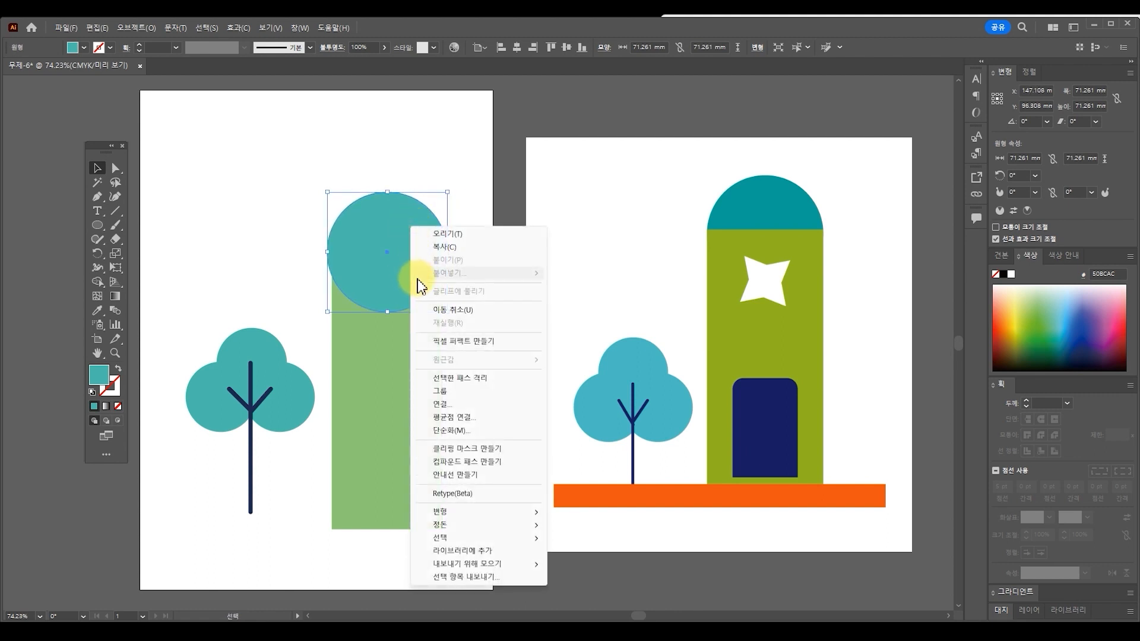
mouse_move(454, 528)
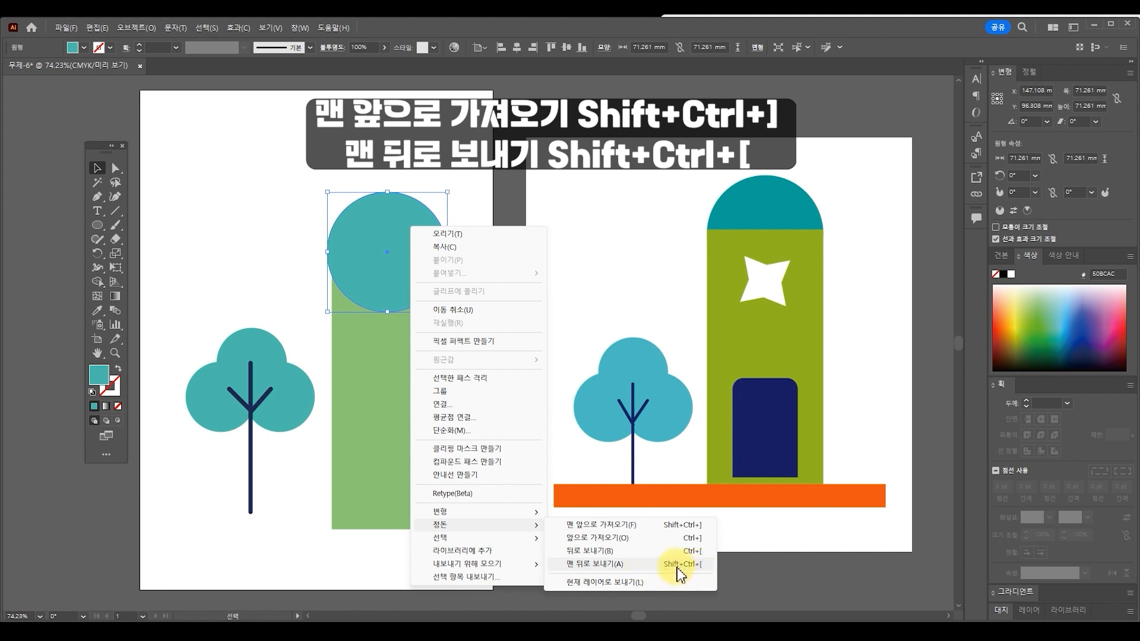
left_click(603, 569)
Step: Lower the circle onto the tower's upper edge and scale it proportionally to the tower's width as a half-round dome
left_click_drag(418, 244, 419, 254)
mouse_move(447, 202)
left_mouse_down()
mouse_move(419, 230)
mouse_move(444, 215)
left_mouse_up()
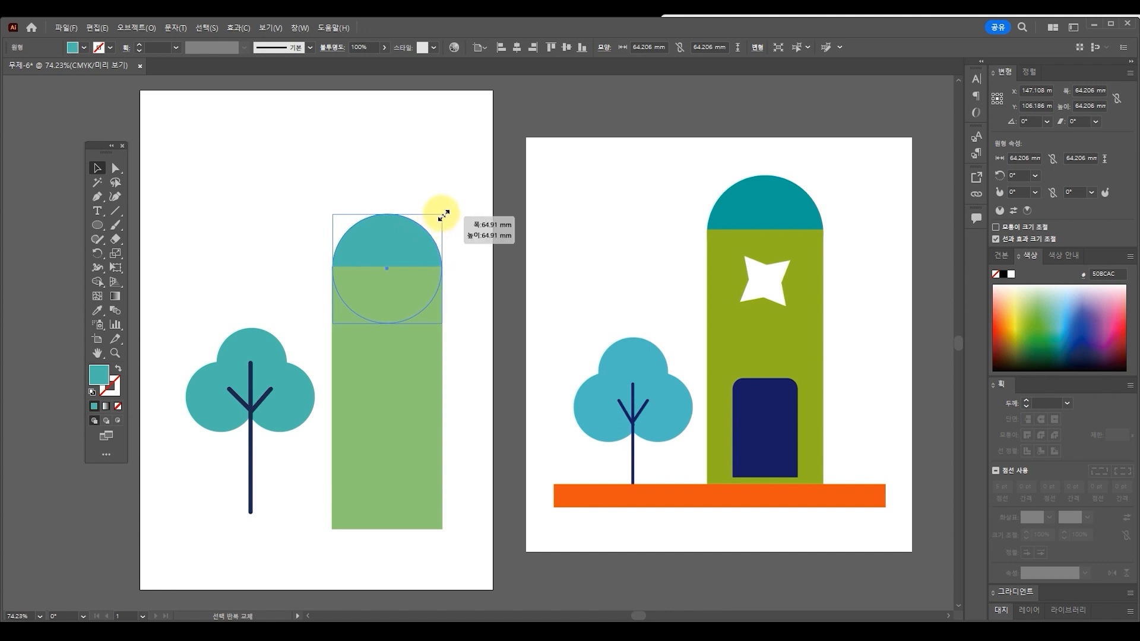
left_click_drag(445, 214, 445, 214)
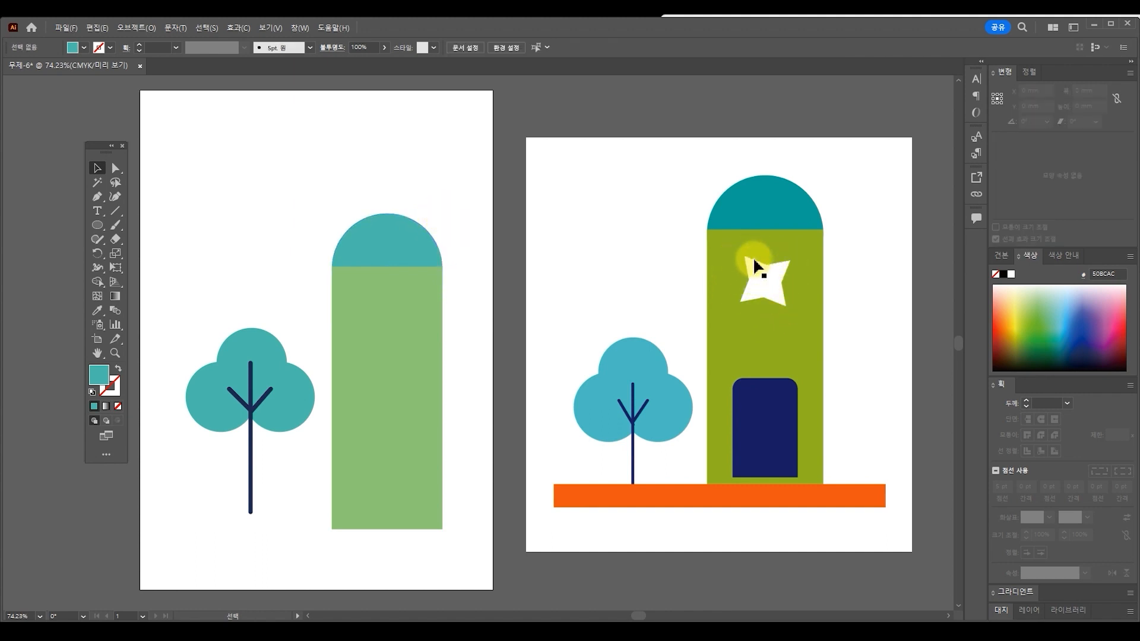
Step: Draw a four-pointed star about 35 mm across on the upper part of the tower body
left_click_drag(97, 224, 154, 291)
left_click_drag(389, 314, 364, 279)
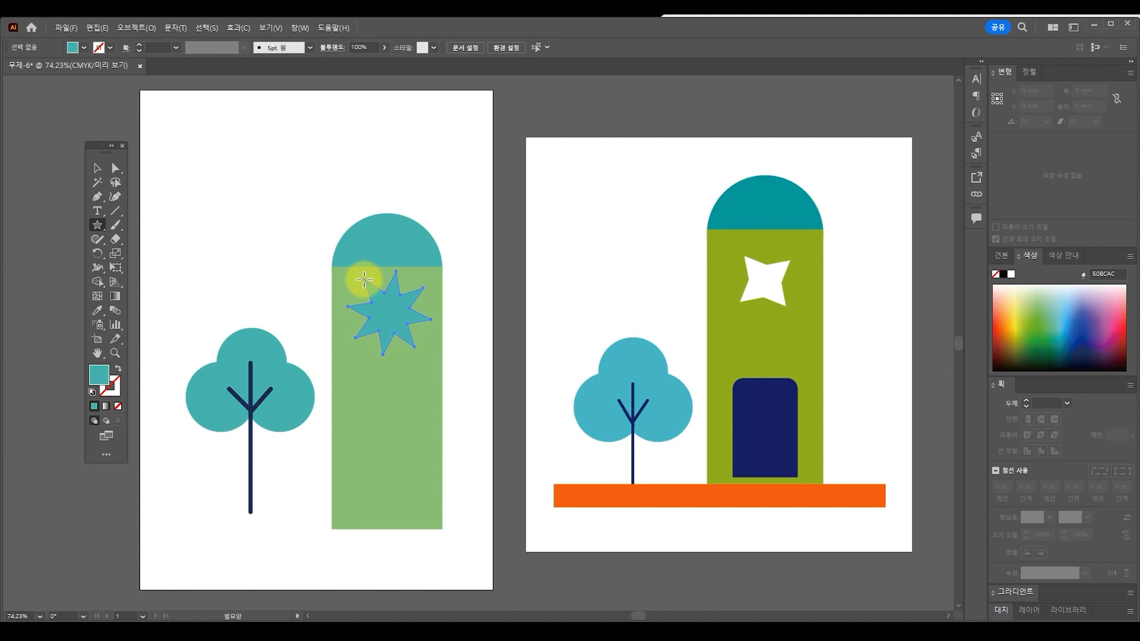
key("Down")
key("Down")
key("Down")
left_click_drag(364, 279, 373, 284)
key("Down")
key("Up")
key("Down")
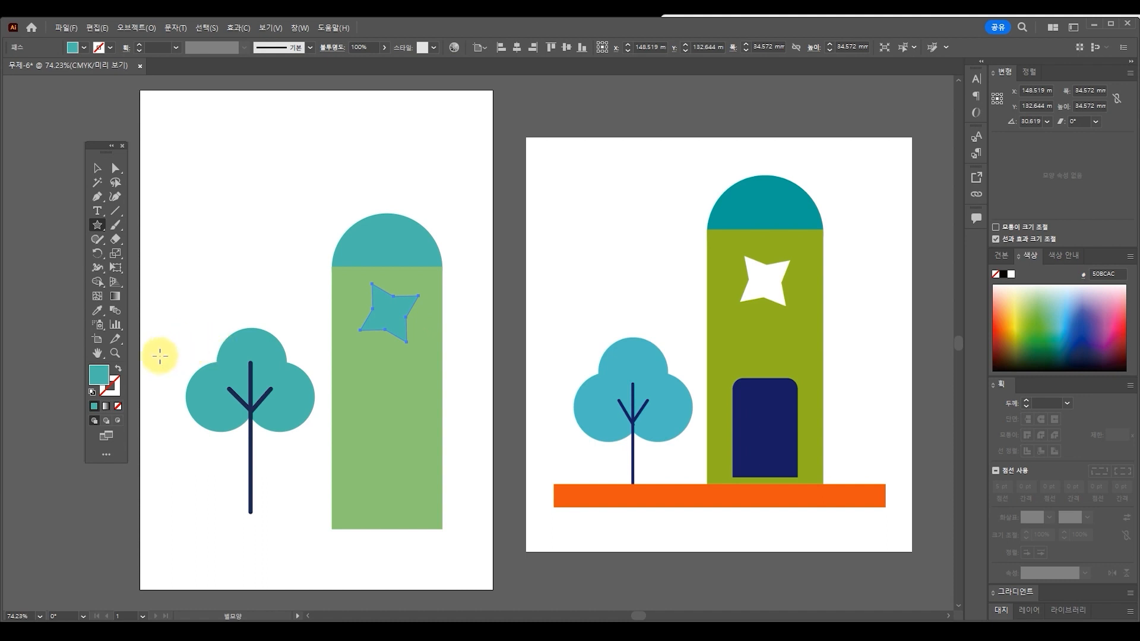
Step: Fill the star with off-white #F7F9F9 and rotate it to match the tilt of the reference star
double_click(98, 375)
mouse_move(307, 199)
left_mouse_down()
mouse_move(324, 186)
mouse_move(271, 171)
left_mouse_up()
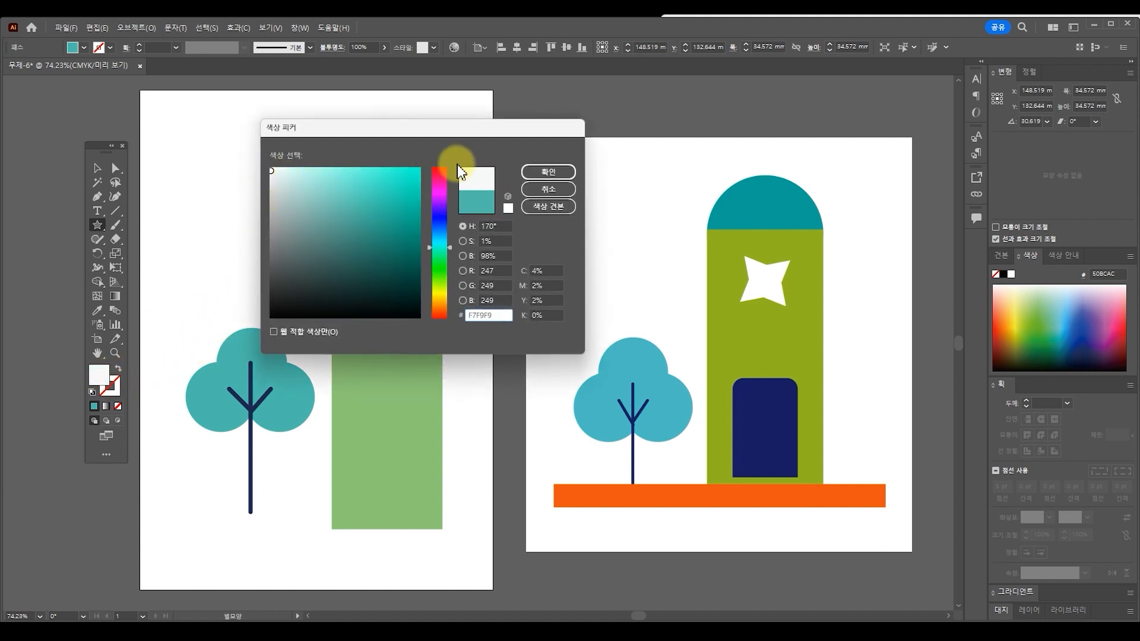
left_click(534, 171)
left_click(98, 173)
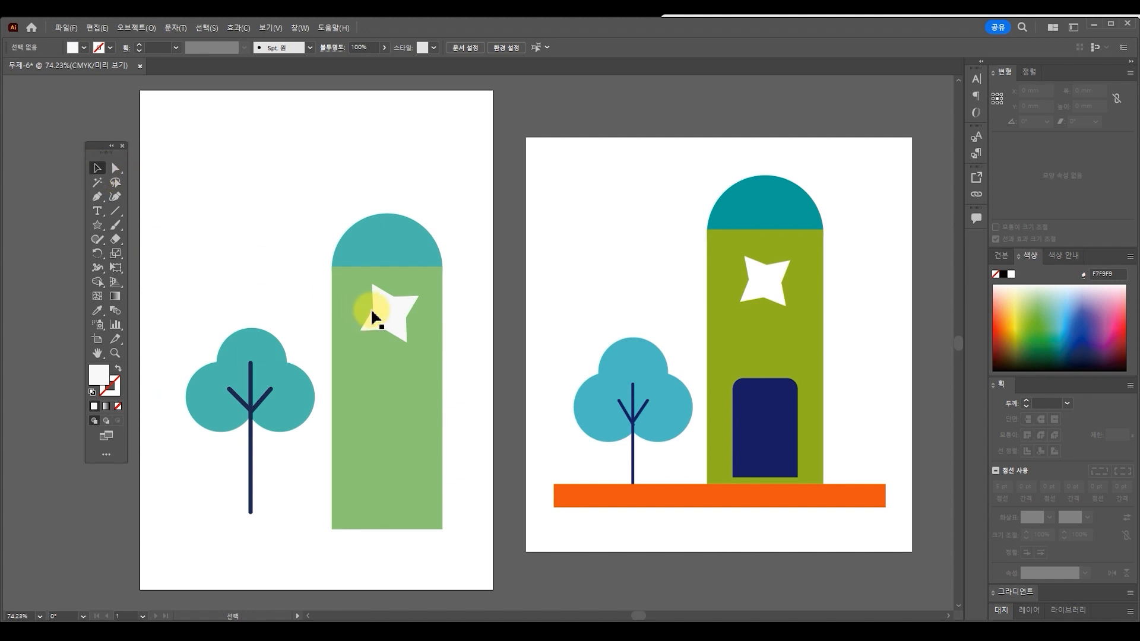
left_click(376, 322)
left_click_drag(408, 349, 437, 319)
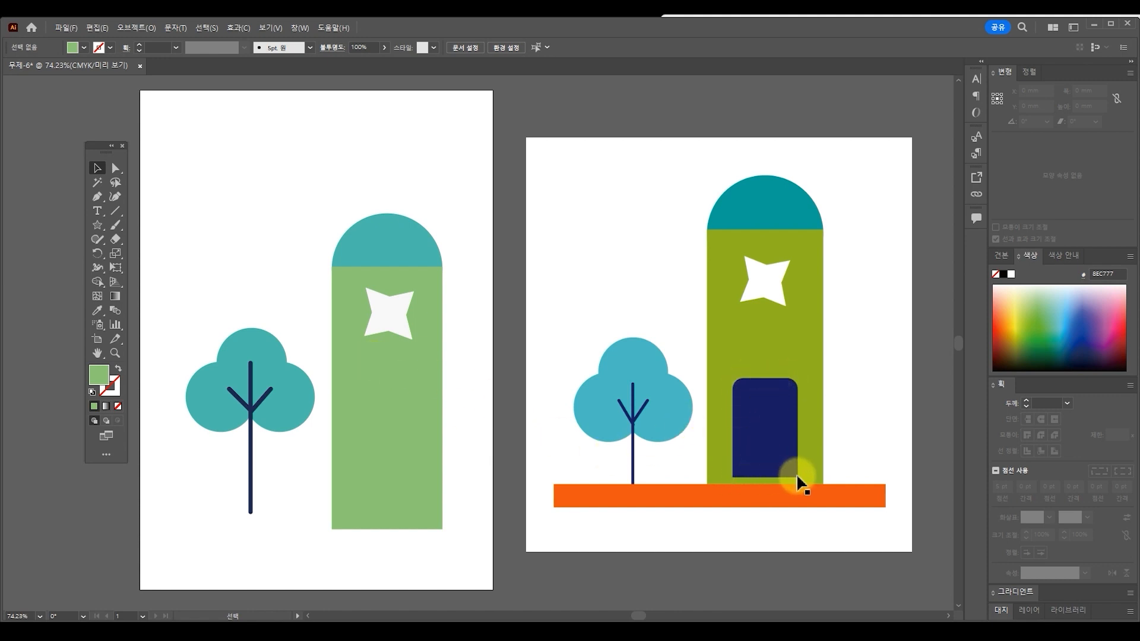
Step: Draw a door rectangle about 38 by 63 mm on the lower part of the tower body
left_click(97, 225)
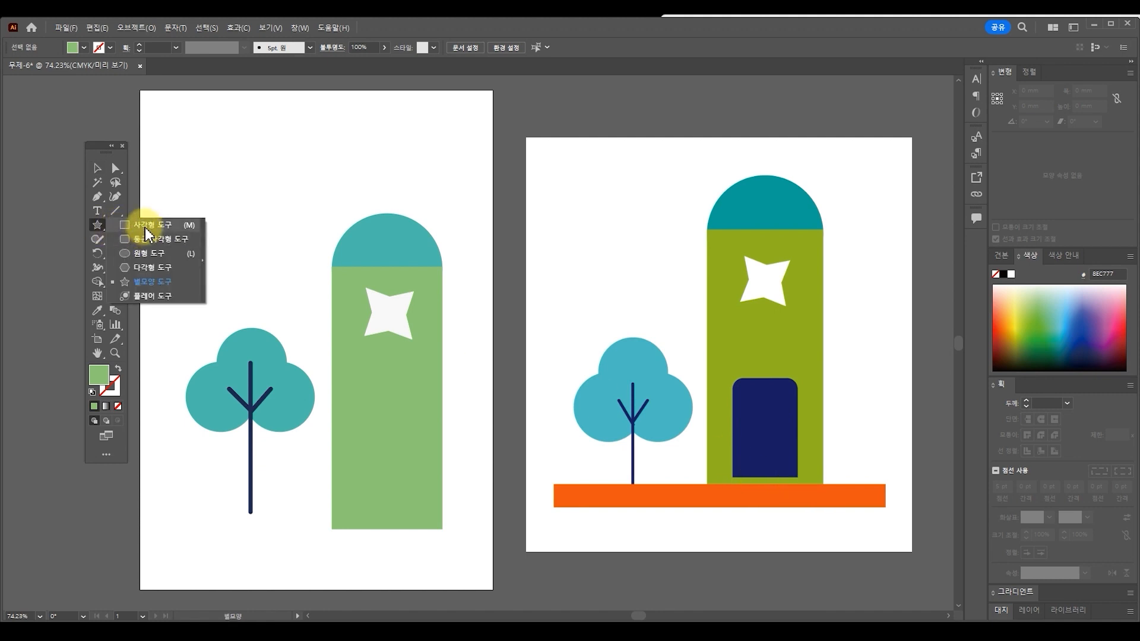
left_click(147, 225)
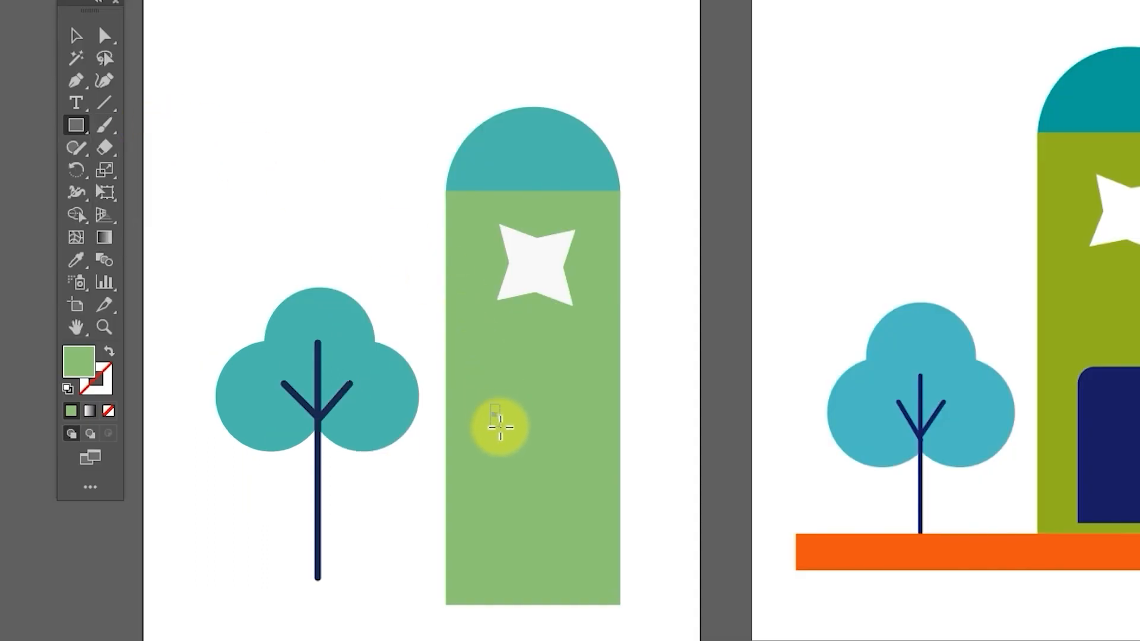
left_click_drag(501, 427, 592, 570)
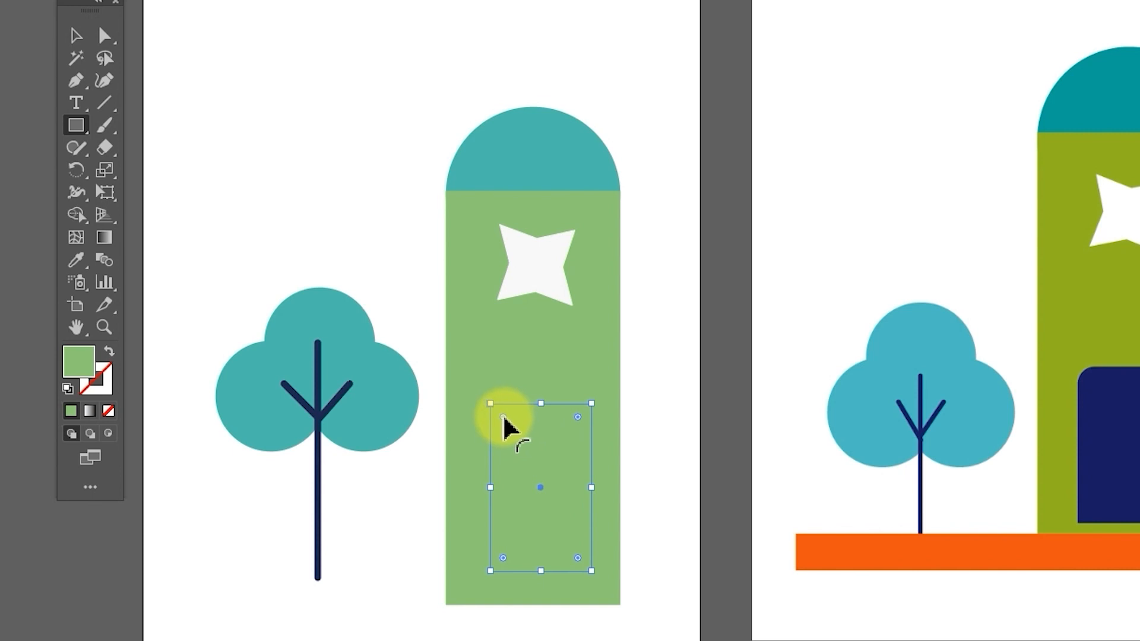
Step: Round only the door's two upper corners to about 7 mm, undoing the rounding of all four corners
mouse_move(504, 419)
left_mouse_down()
mouse_move(524, 469)
mouse_move(506, 421)
left_mouse_up()
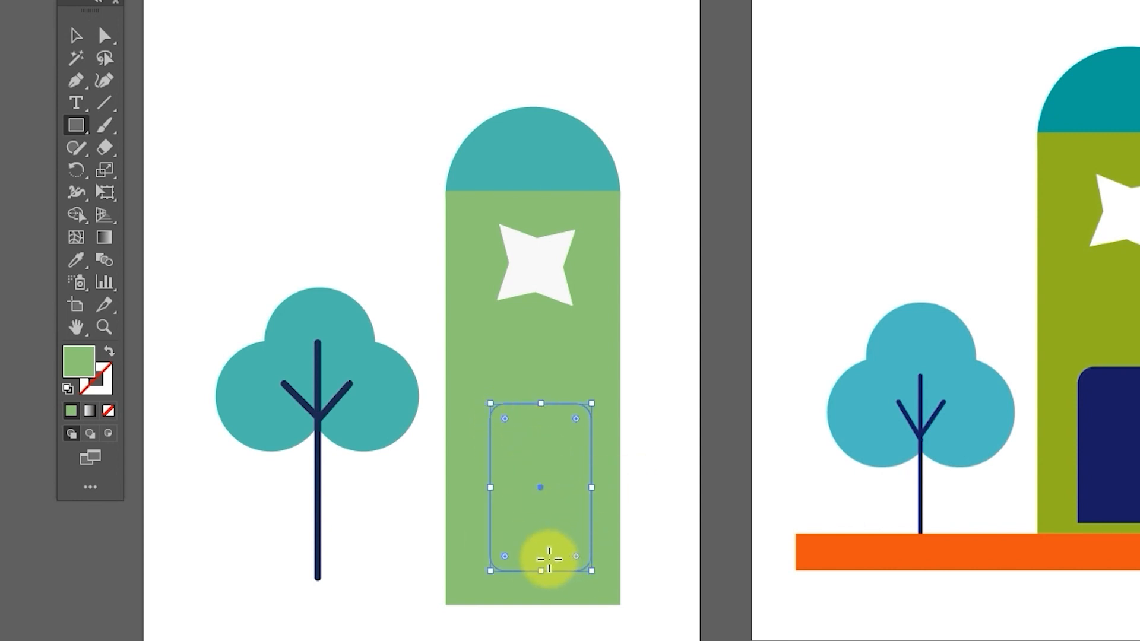
key("ctrl+z")
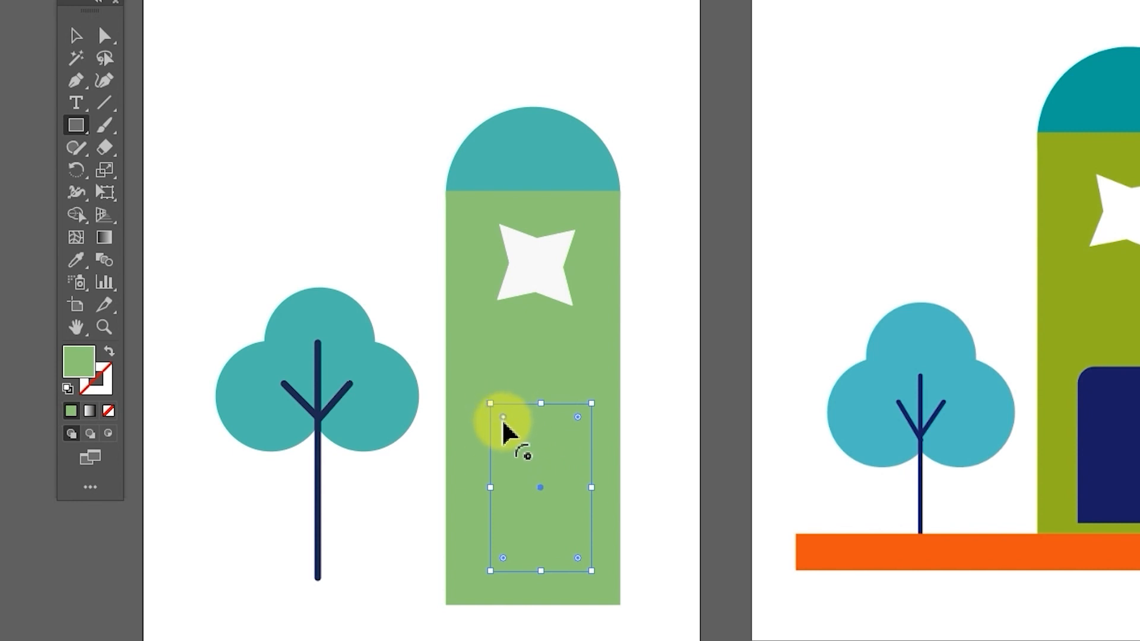
left_click_drag(505, 425, 510, 425)
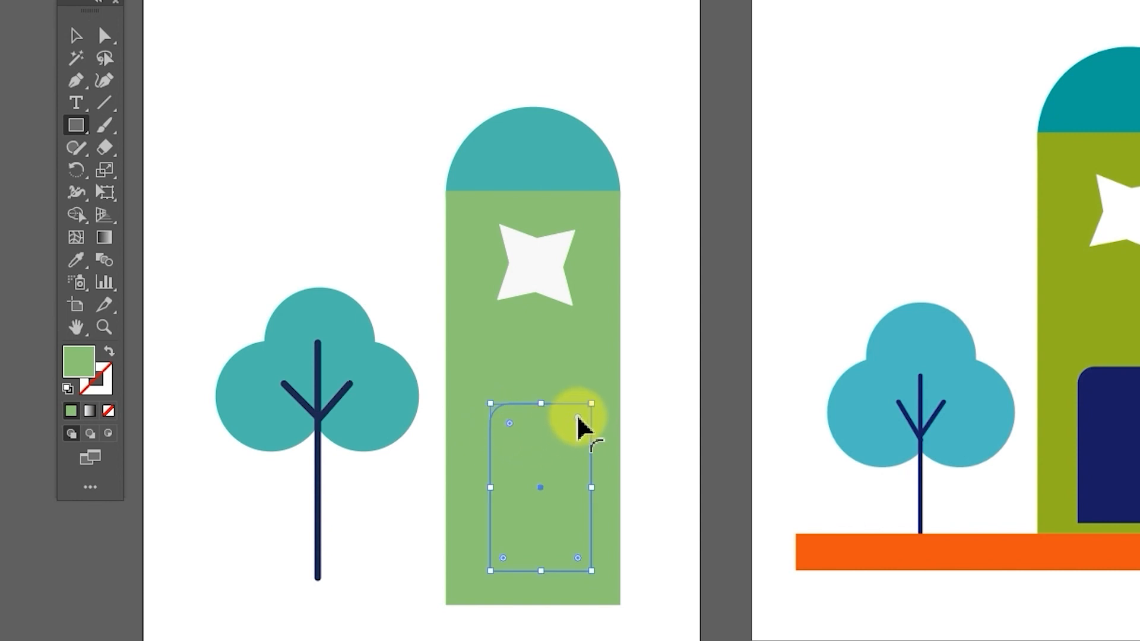
left_click_drag(579, 419, 573, 425)
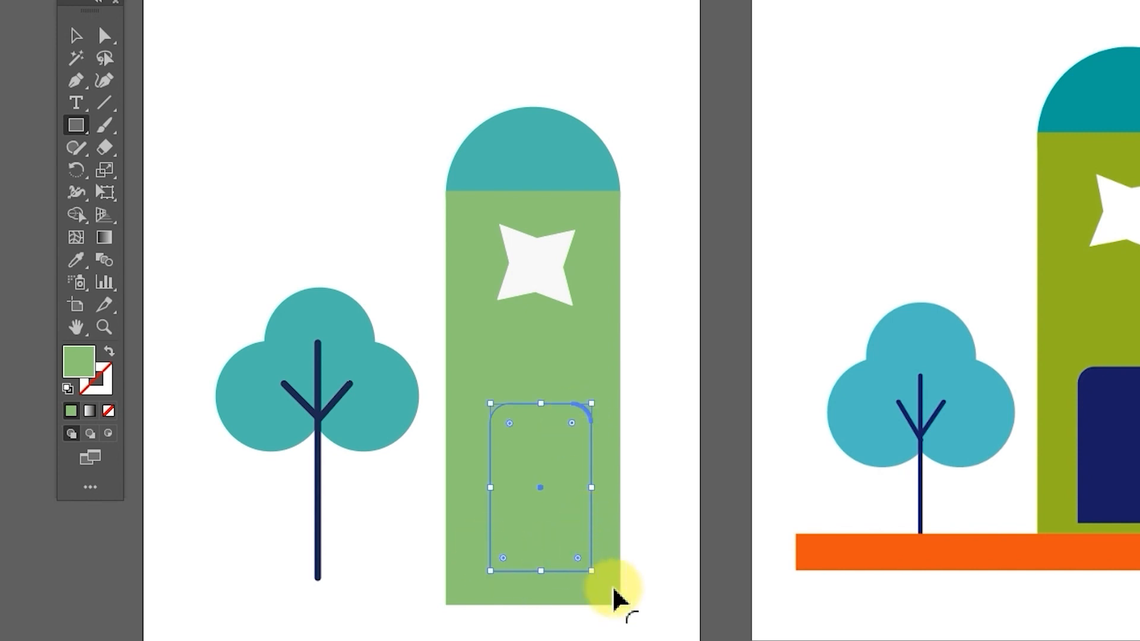
Step: Fill the door with navy #0E1866 and deselect it
double_click(88, 374)
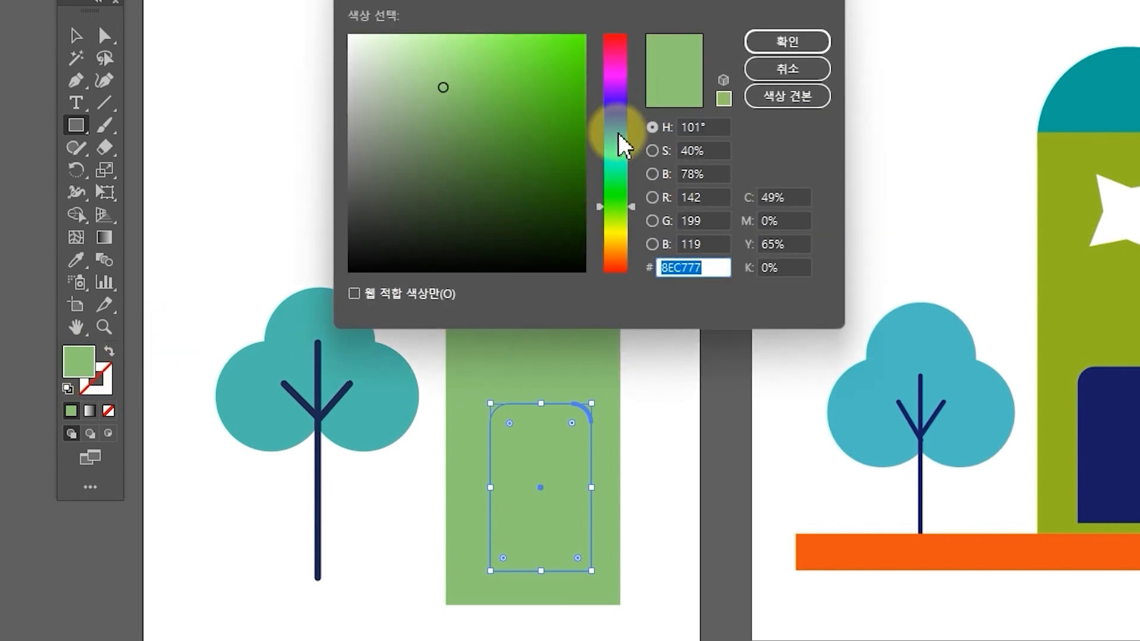
left_click_drag(618, 140, 616, 119)
left_click(548, 173)
left_click_drag(547, 173, 552, 174)
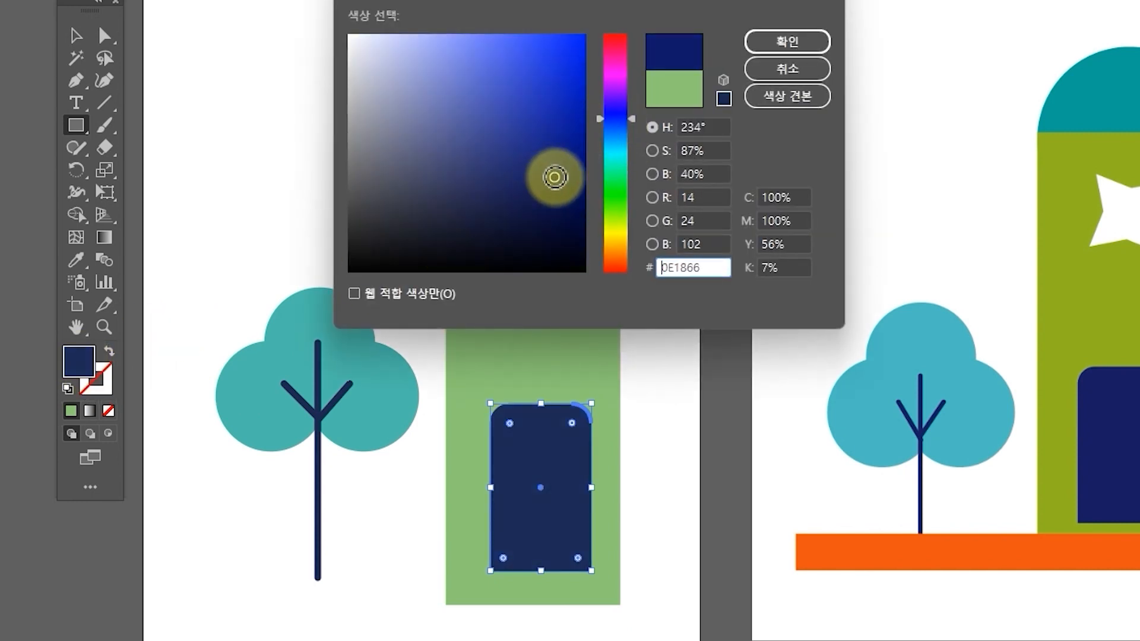
left_click(760, 38)
left_click(76, 36)
left_click(726, 560)
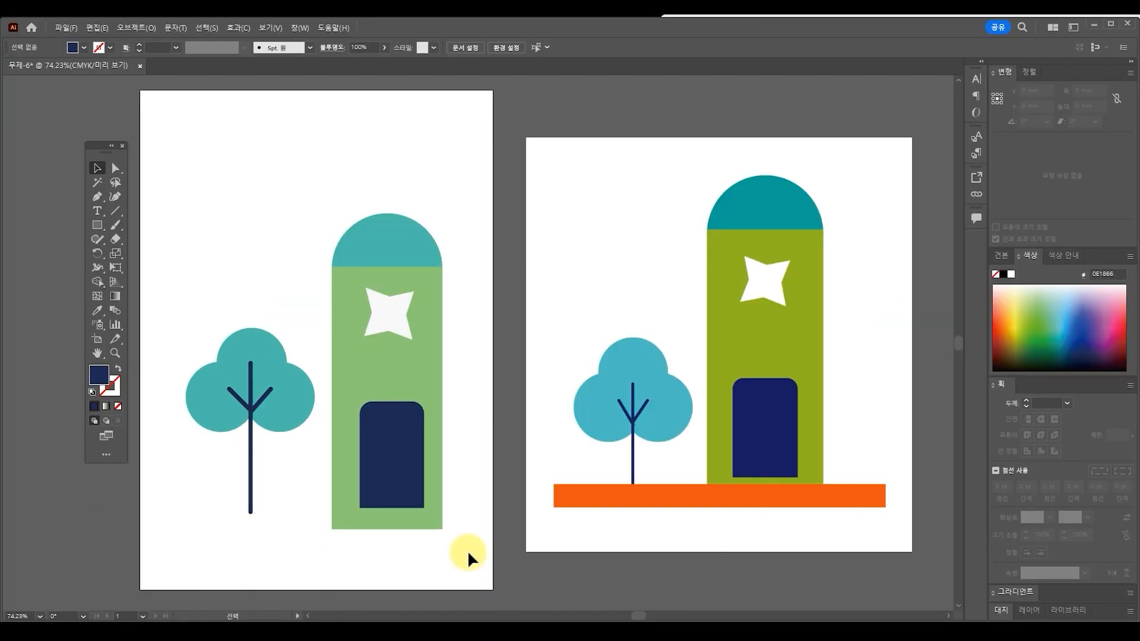
Step: Align the tower body, dome, star and door to a common horizontal centre
left_click(403, 242)
left_click(354, 376)
left_click(401, 464)
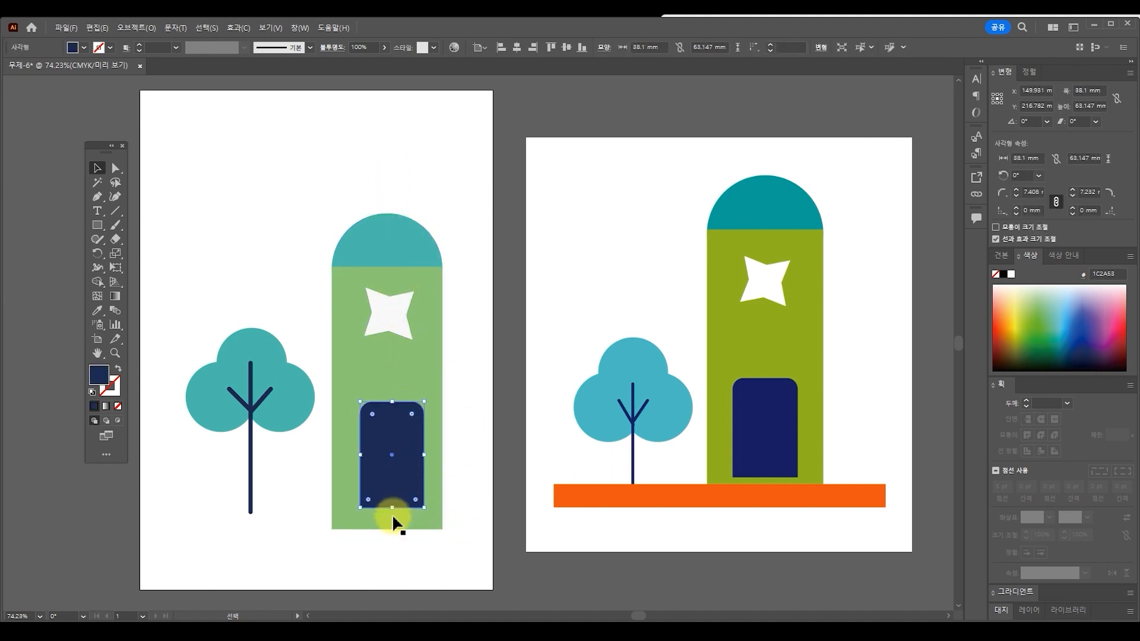
left_click_drag(452, 558, 351, 163)
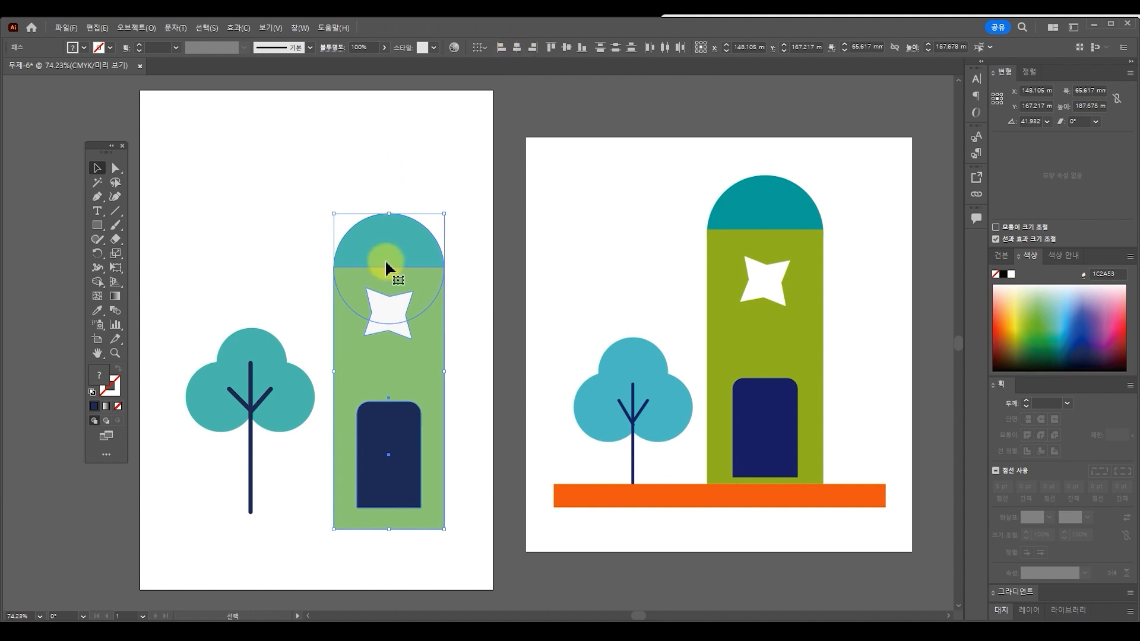
left_click(419, 556)
Step: Examine the separate shapes of the tree and the tower by selecting them one at a time
left_click(247, 360)
left_click(203, 402)
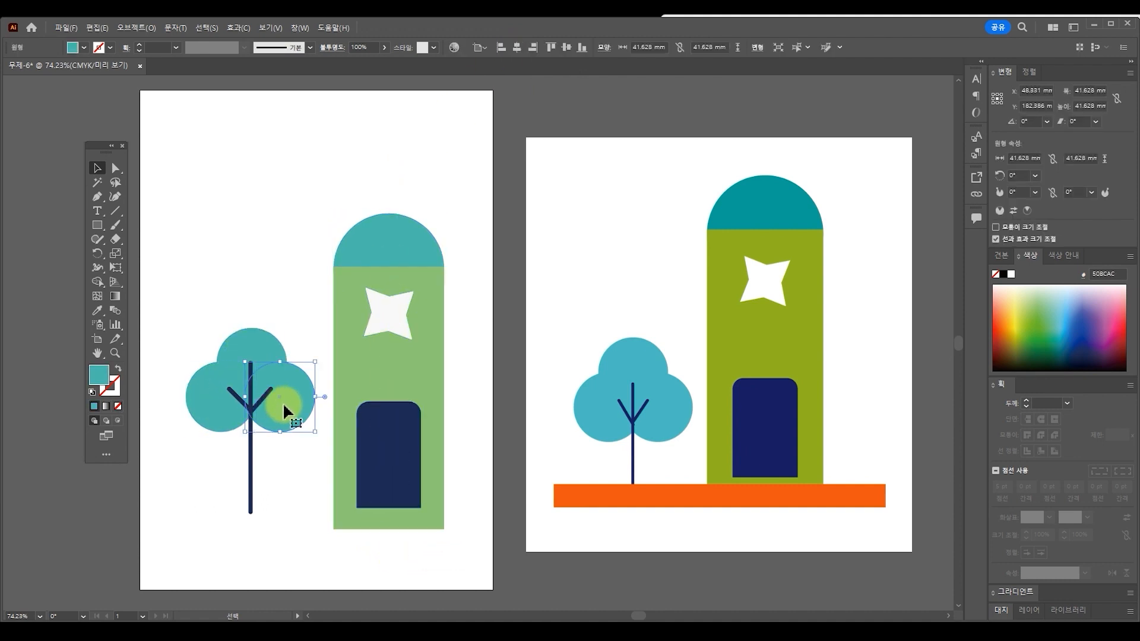
left_click(250, 466)
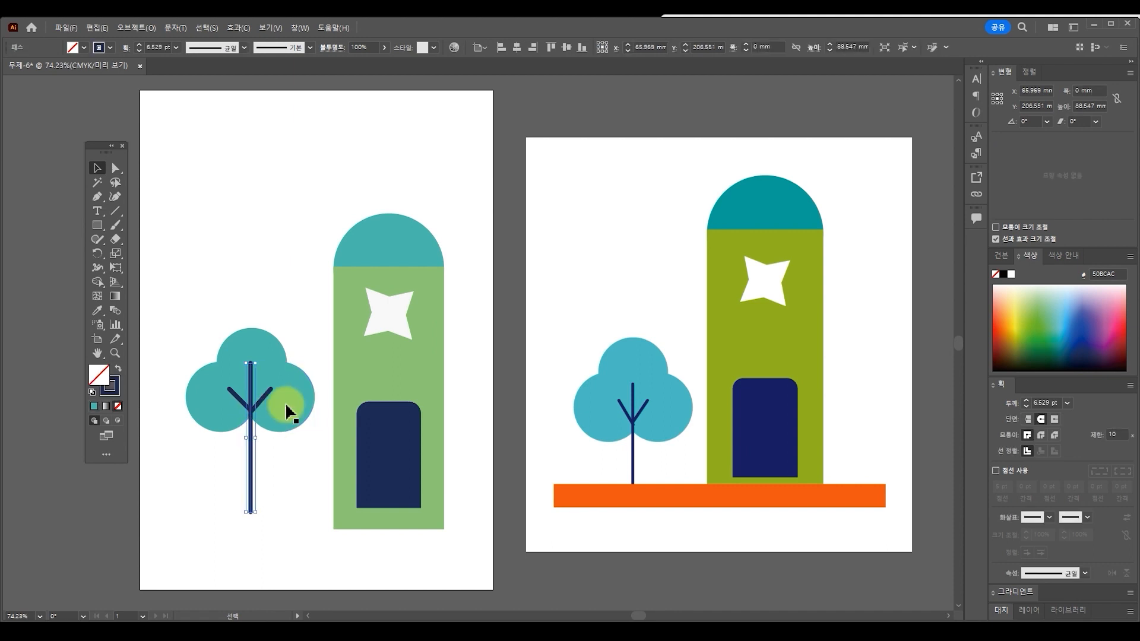
left_click(394, 234)
left_click(401, 279)
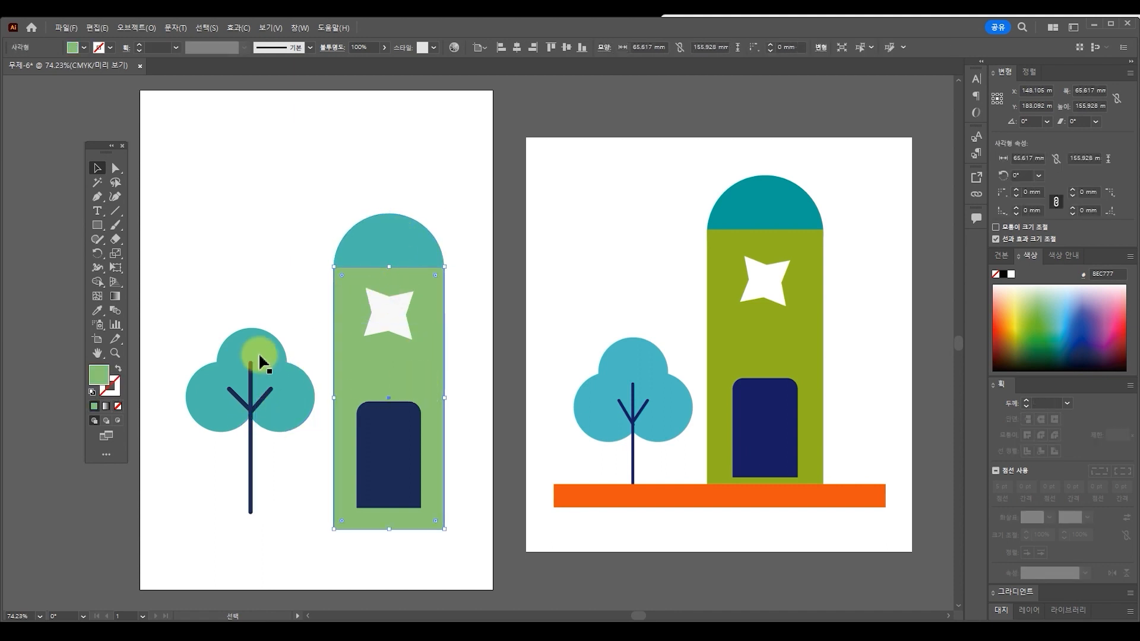
Step: Group all the tree's shapes and move the group about 8 mm left and 6 mm down
left_click(277, 288)
left_click_drag(153, 306, 287, 501)
left_click_drag(315, 538, 314, 537)
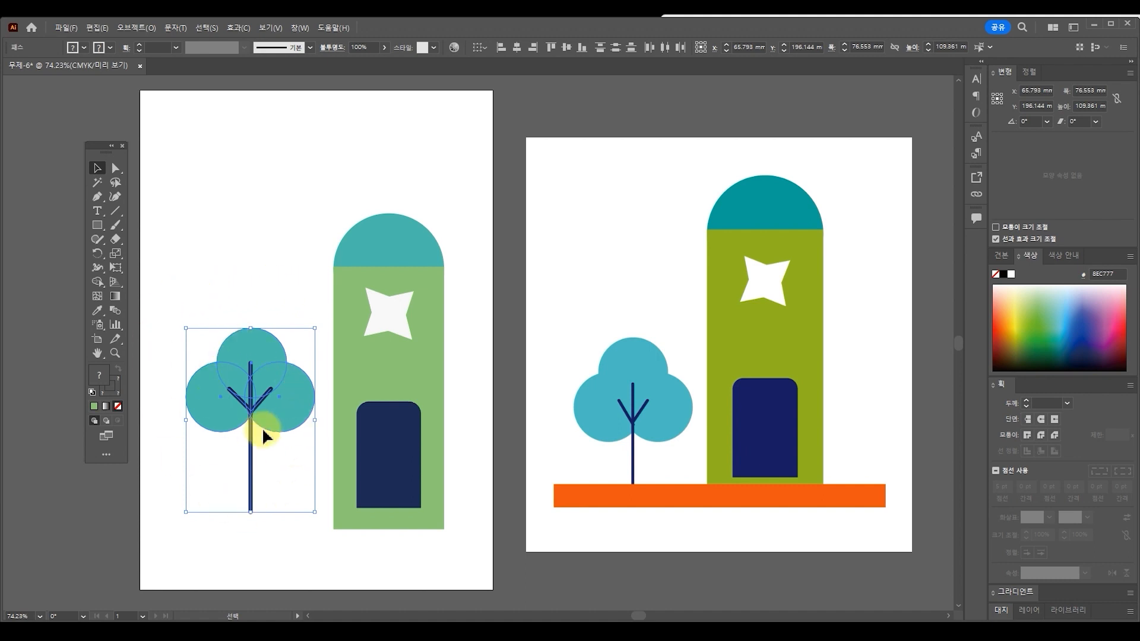
key("ctrl+g")
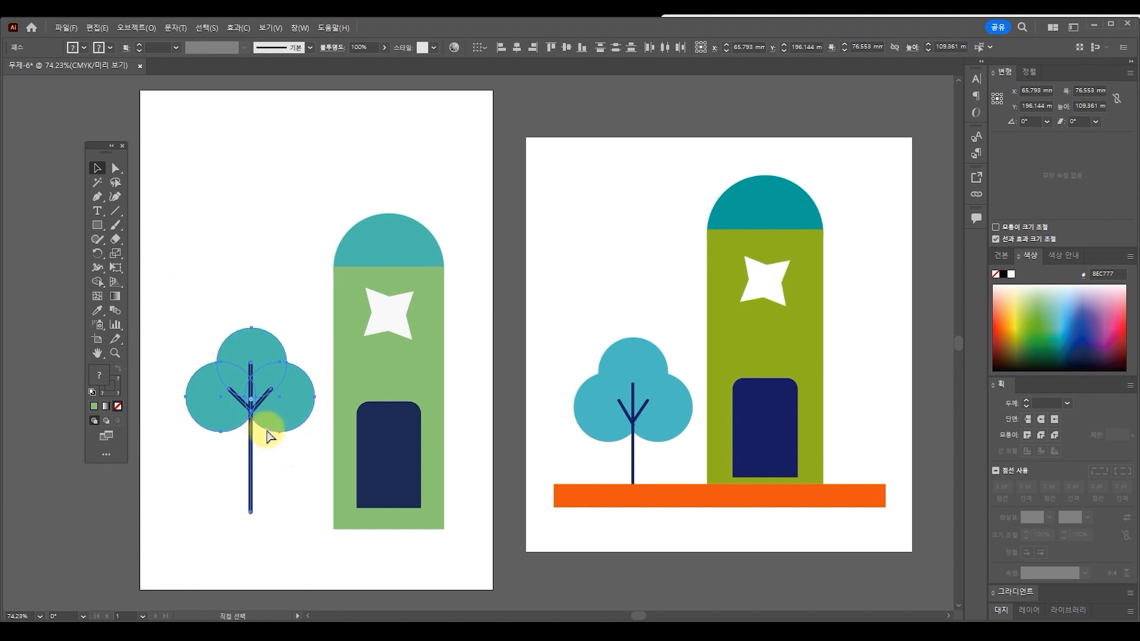
mouse_move(245, 390)
left_mouse_down()
mouse_move(208, 365)
mouse_move(245, 369)
mouse_move(230, 401)
left_mouse_up()
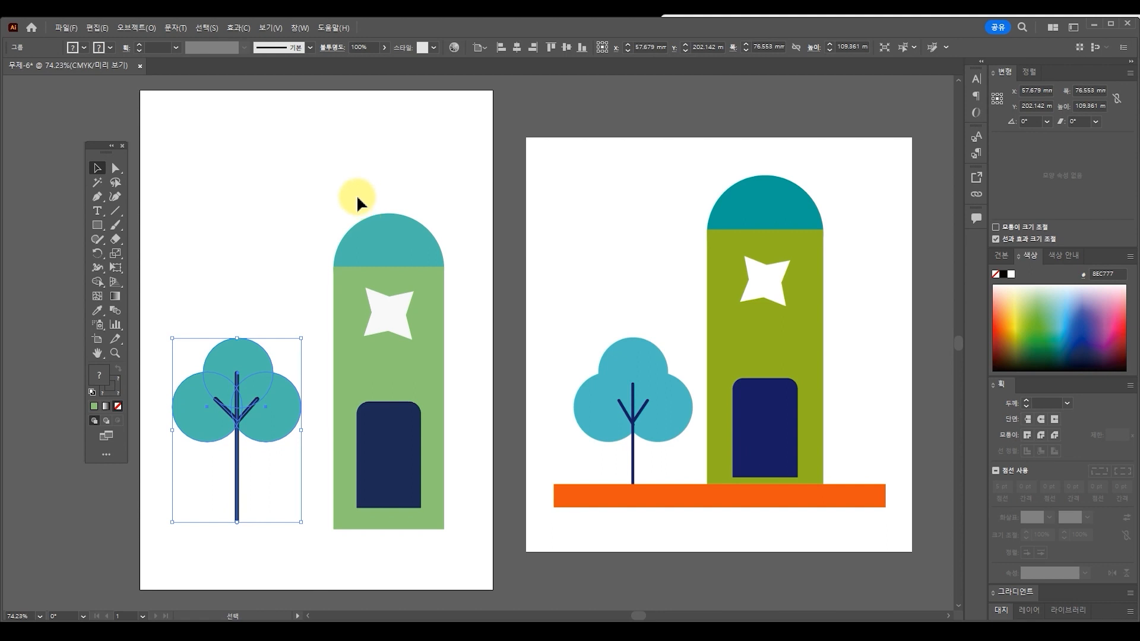
Step: Group the tower body, dome, star and door, move the group slightly left toward the tree, and deselect it
left_click(322, 188)
left_click_drag(363, 301, 418, 502)
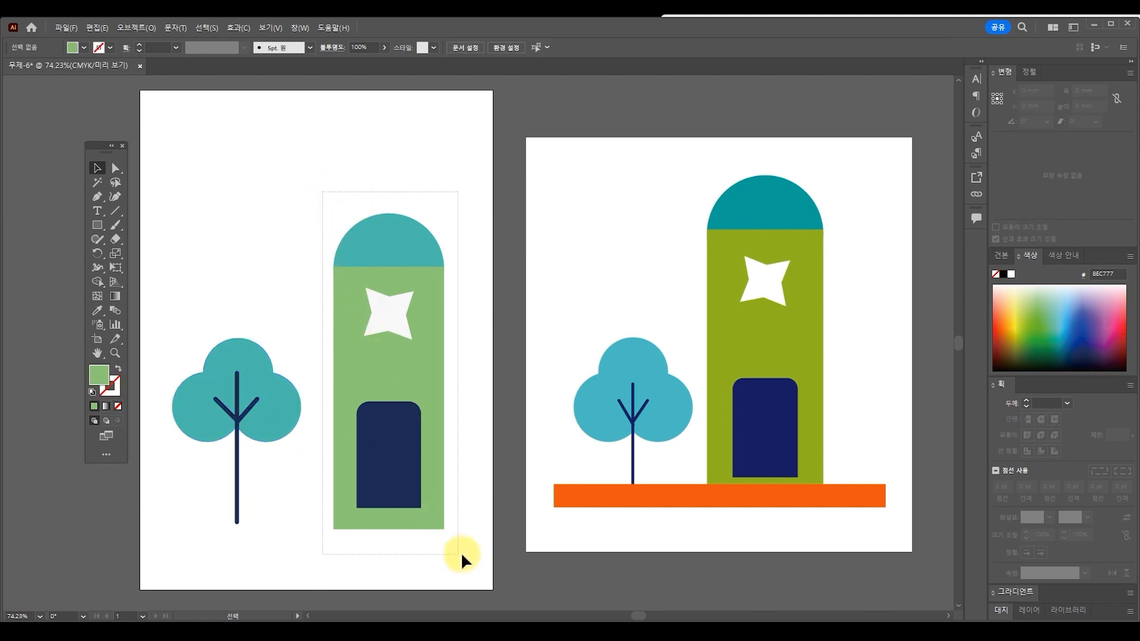
left_click_drag(462, 555, 462, 554)
key("ctrl+g")
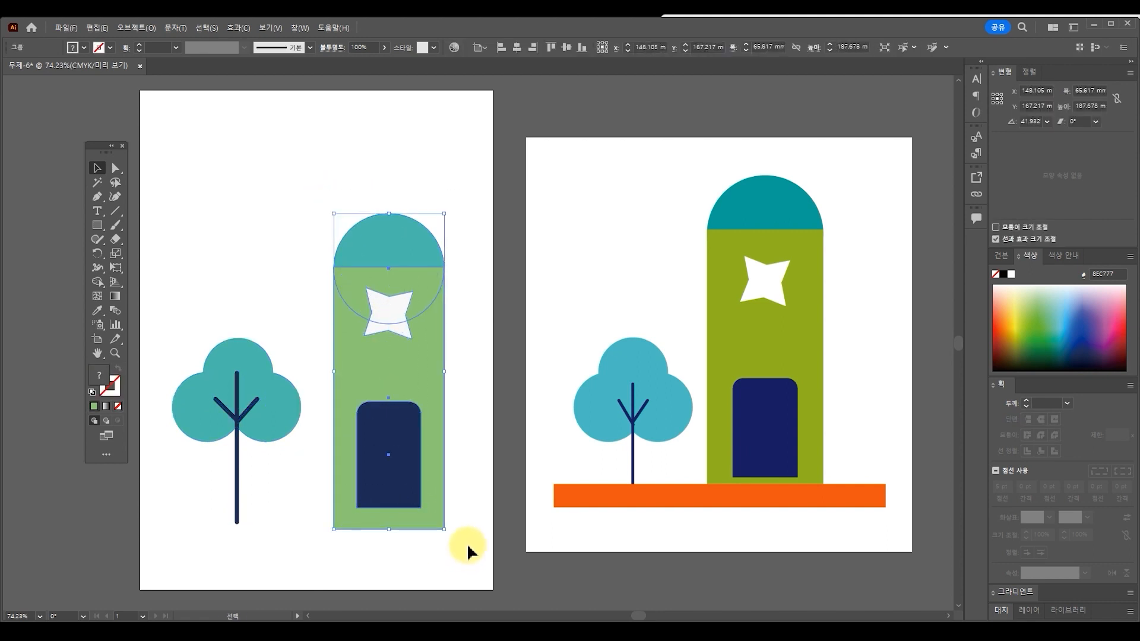
left_click_drag(397, 411, 387, 410)
left_click(576, 534)
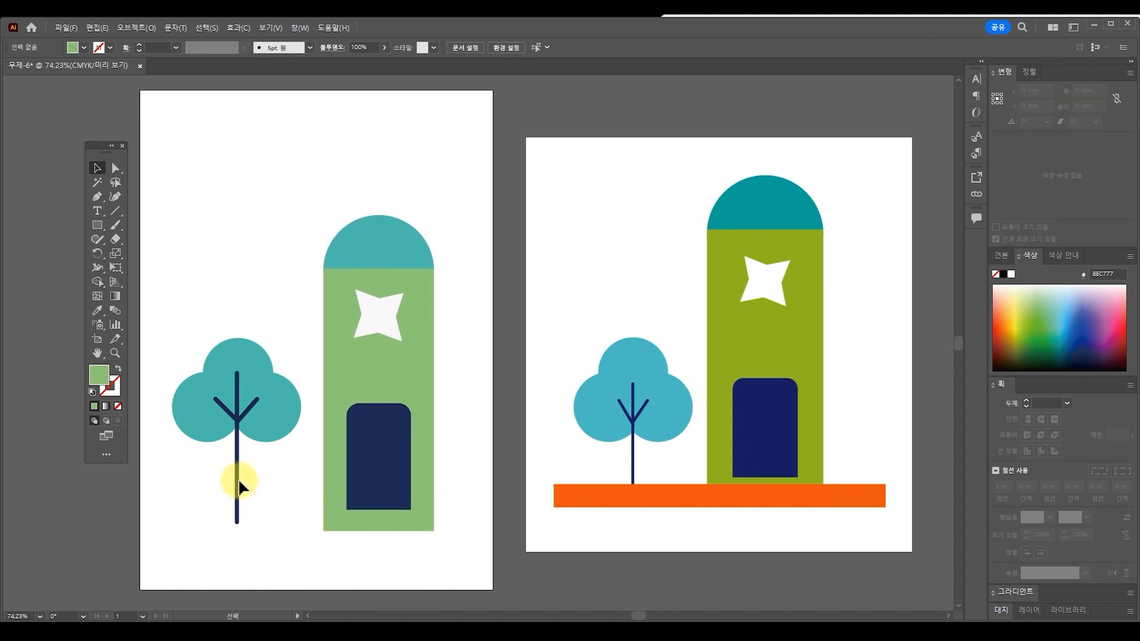
Step: Draw a ground rectangle about 188 by 14 mm across the base of the tree and tower, and fill it with orange #FF6700
left_click(95, 226)
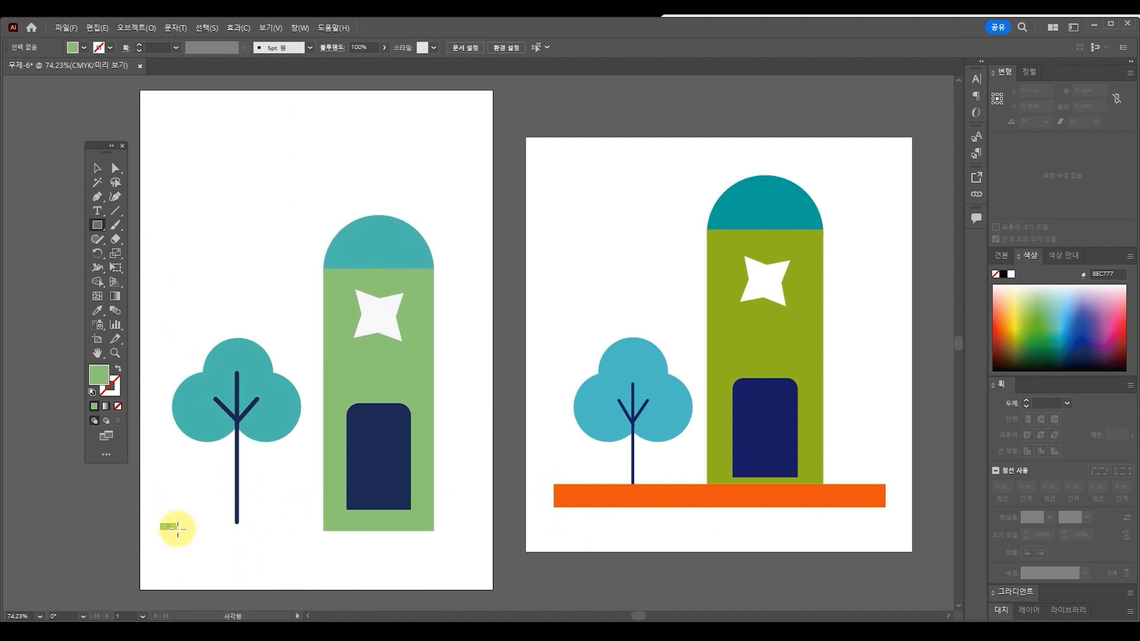
left_click_drag(160, 523, 476, 547)
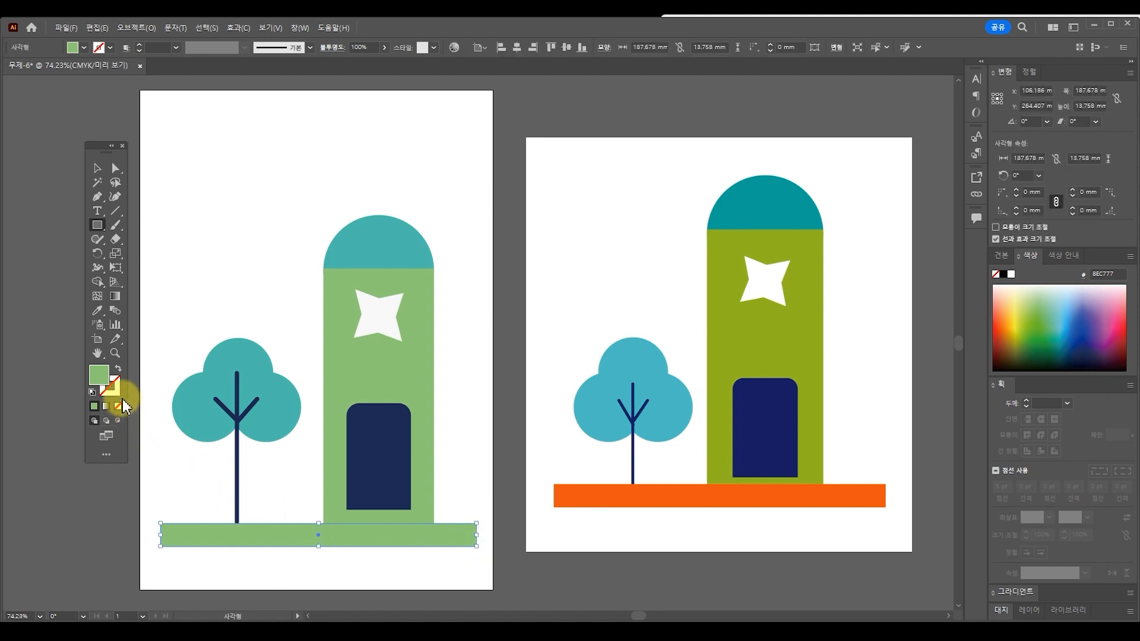
double_click(102, 376)
left_click(440, 307)
left_click(411, 208)
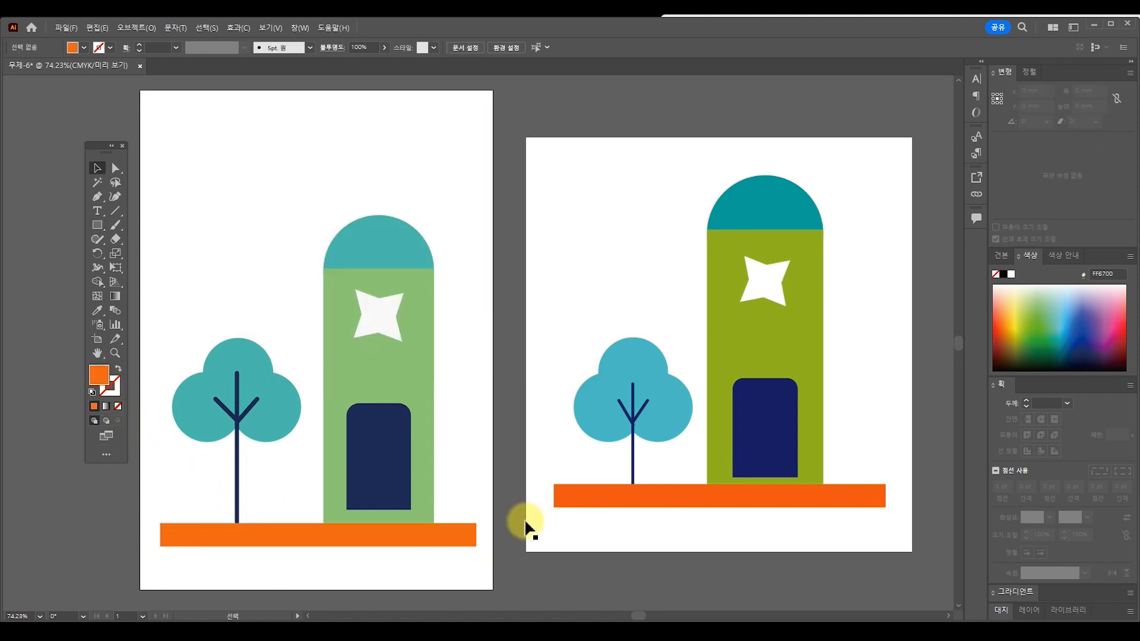
left_click(95, 226)
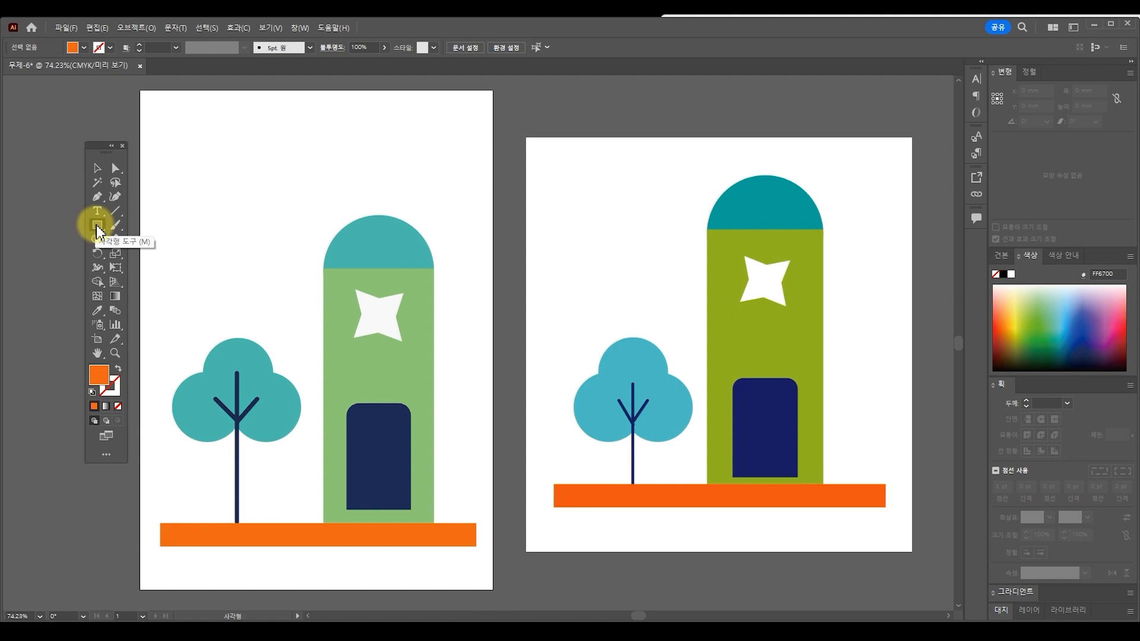
left_click(97, 168)
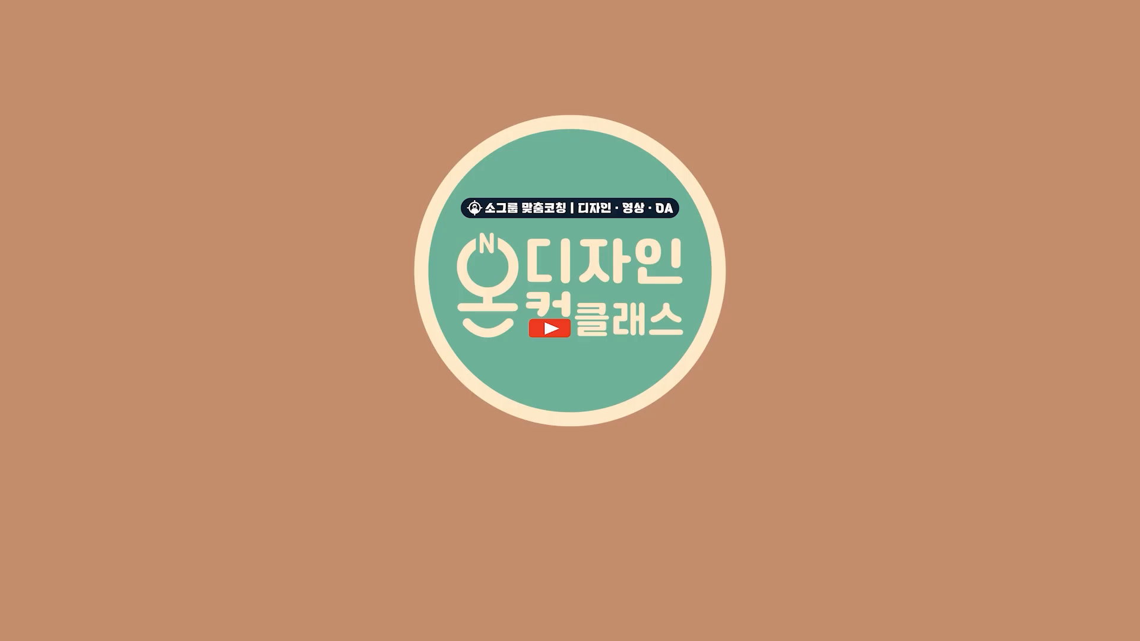